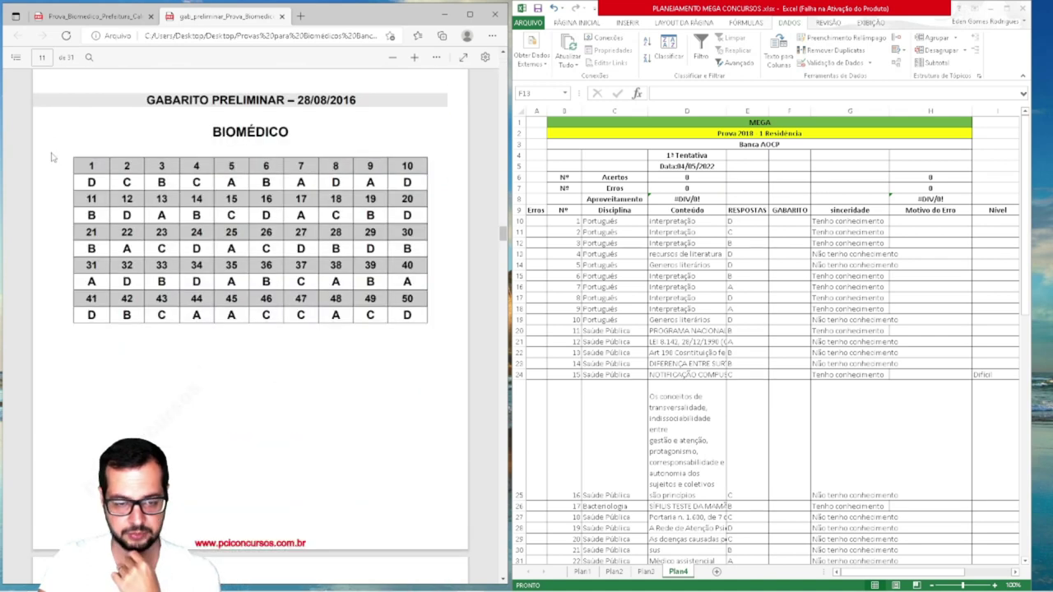
Enter the official answers D, C, B, C and A in the GABARITO column for questions 1 to 5
{"action": "left_click", "coordinate": [795, 221]}
{"action": "type", "text": "D"}
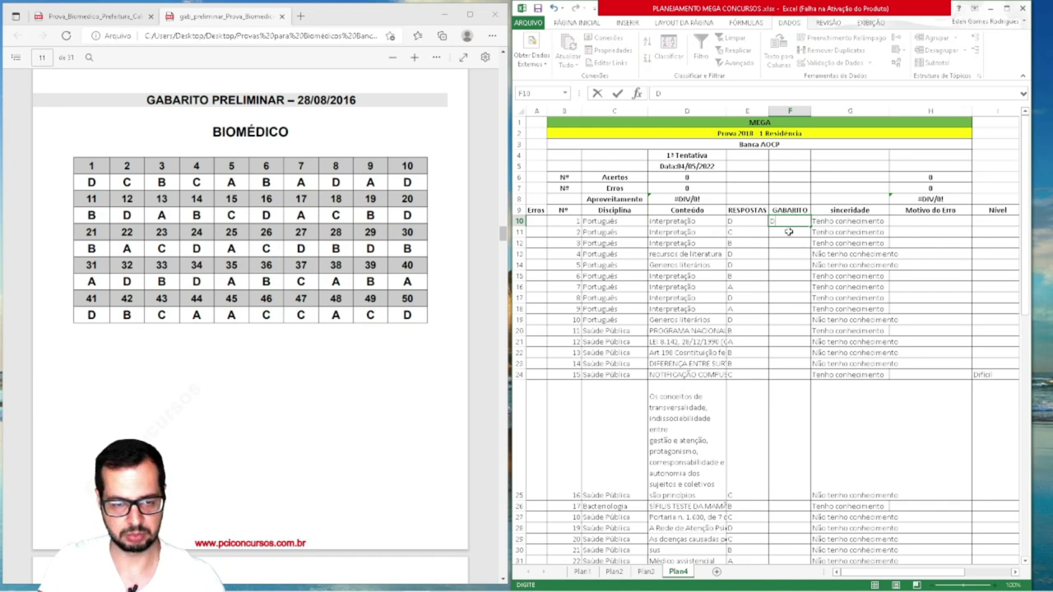
{"action": "key", "text": "Return"}
{"action": "type", "text": "C"}
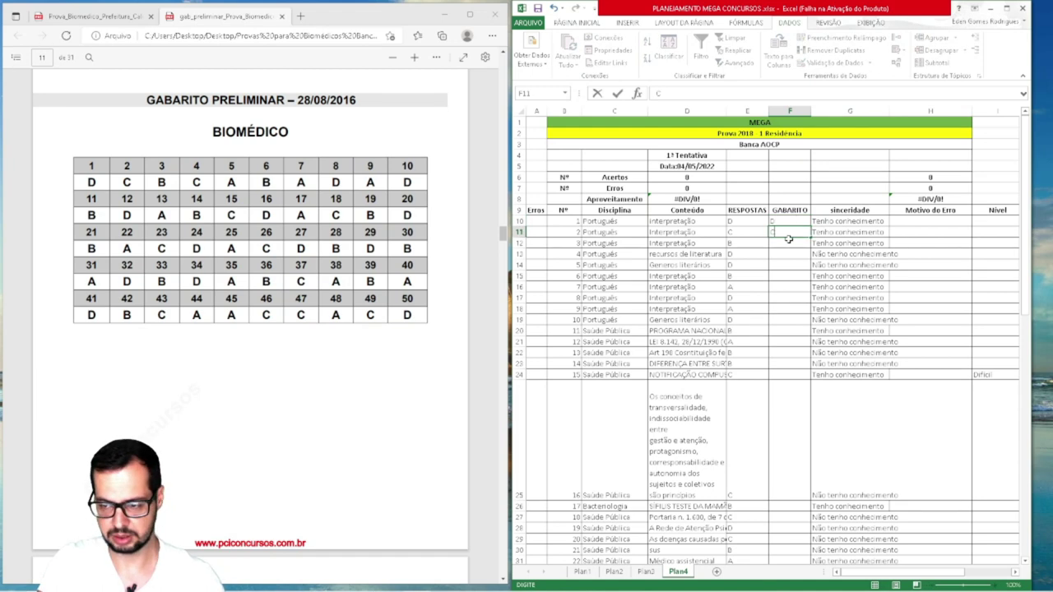
{"action": "key", "text": "Return"}
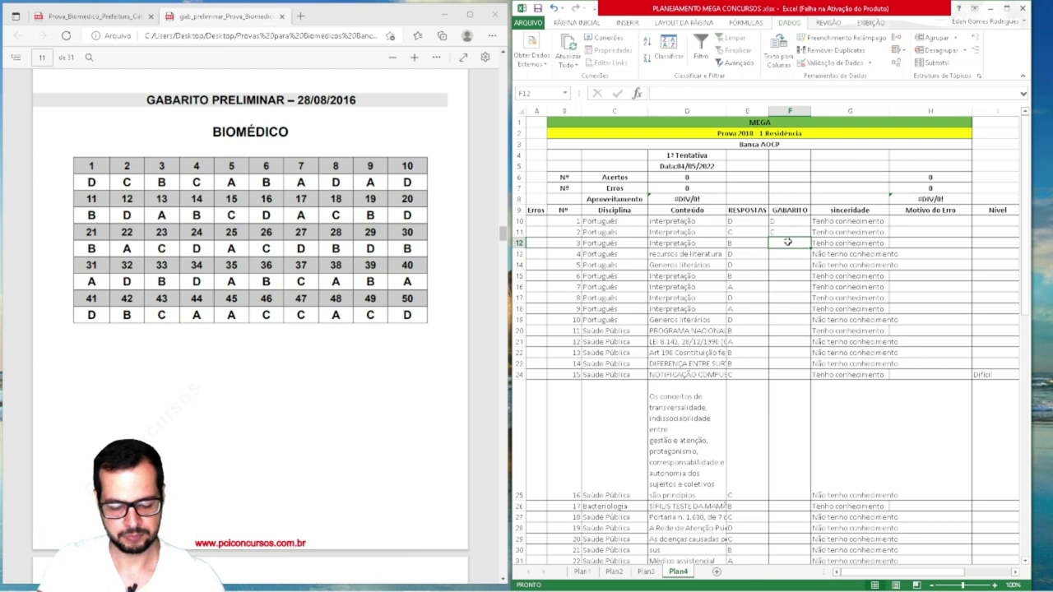
{"action": "type", "text": "B"}
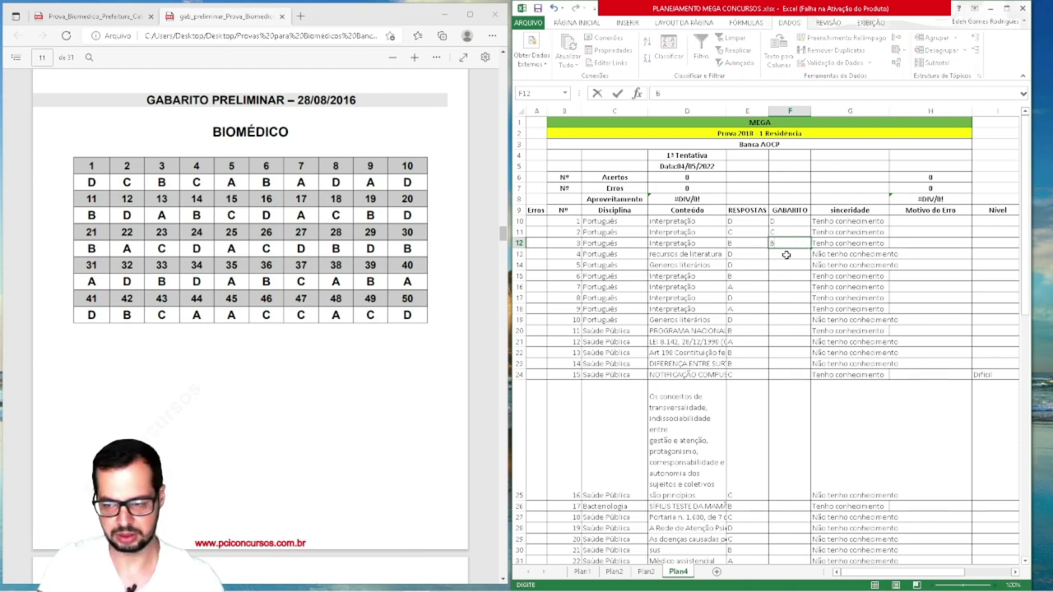
{"action": "key", "text": "Return"}
{"action": "type", "text": "C"}
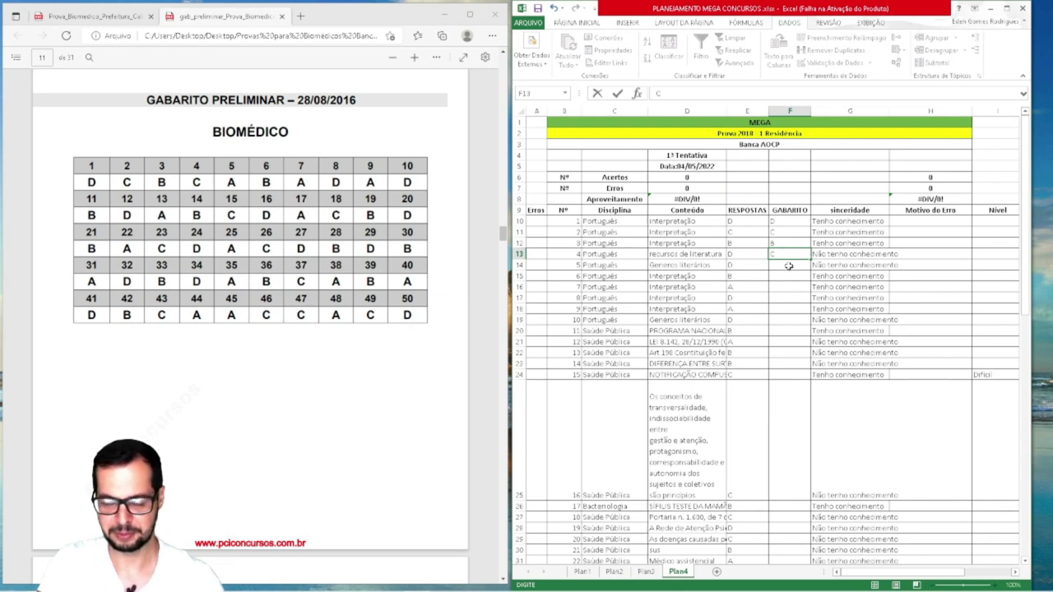
{"action": "key", "text": "Return"}
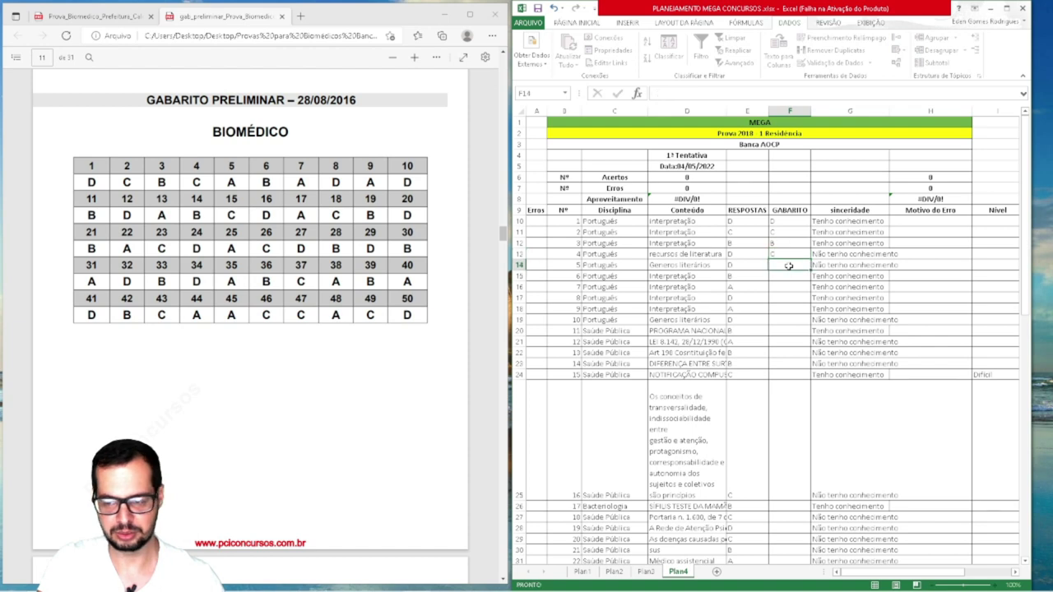
{"action": "type", "text": "A"}
{"action": "key", "text": "Return"}
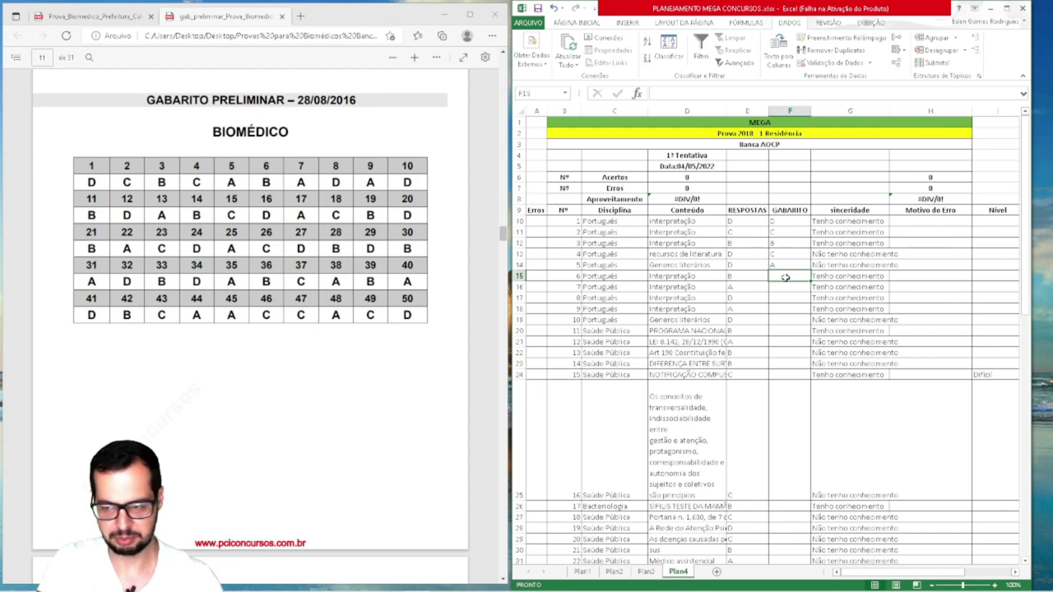
Enter the official answers B, A, D, A and D in the GABARITO column for questions 6 to 10
{"action": "type", "text": "B"}
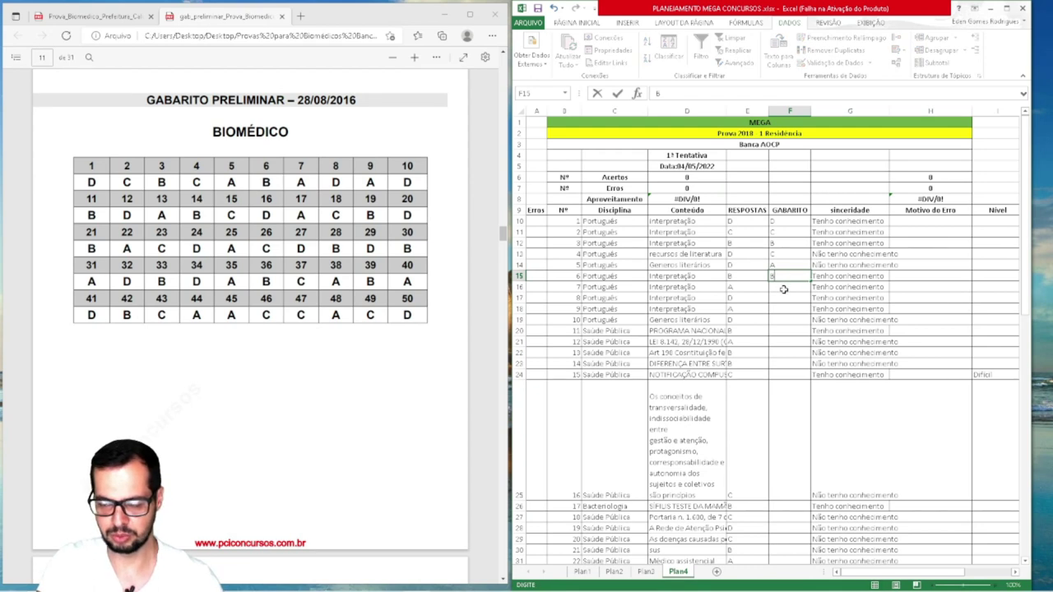
{"action": "key", "text": "Return"}
{"action": "type", "text": "A"}
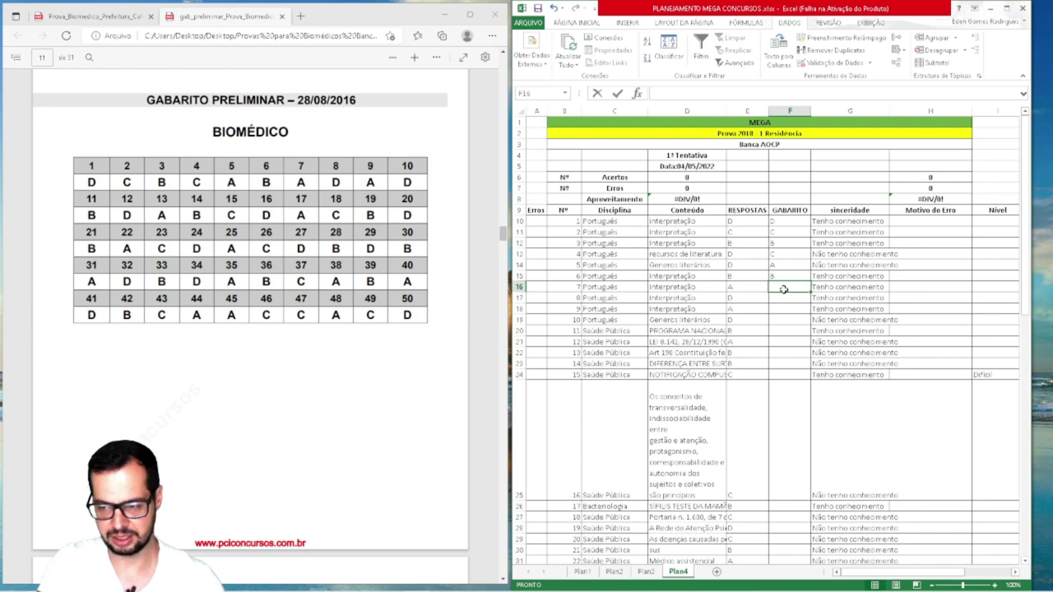
{"action": "key", "text": "Return"}
{"action": "type", "text": "D"}
{"action": "key", "text": "Return"}
{"action": "type", "text": "A"}
{"action": "left_click", "coordinate": [785, 320]}
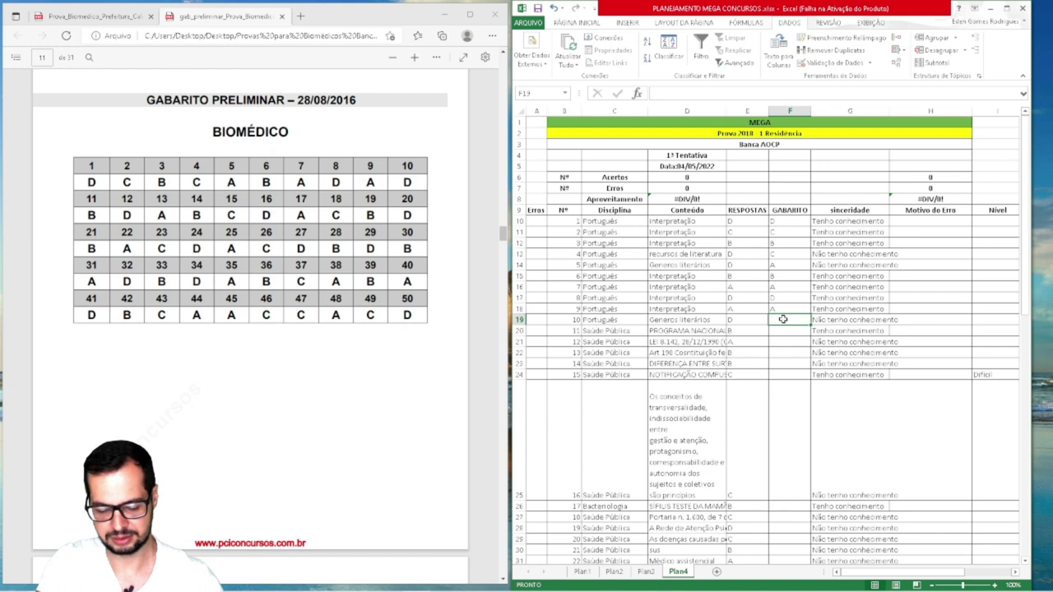
{"action": "type", "text": "D"}
{"action": "left_click", "coordinate": [786, 333]}
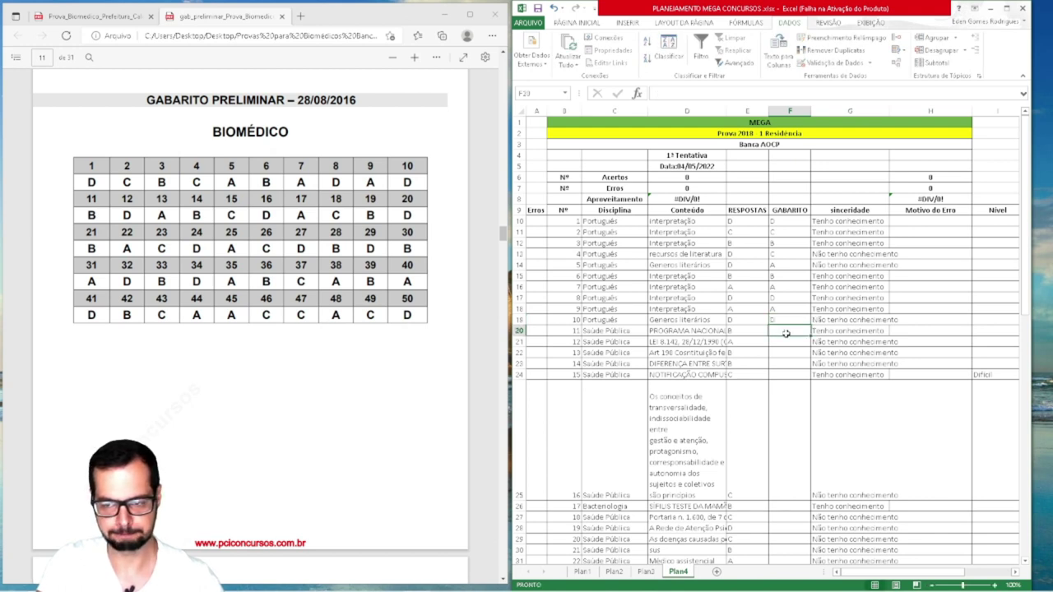
Fill the GABARITO cells of questions 4 and 5 with yellow
{"action": "left_click", "coordinate": [780, 254]}
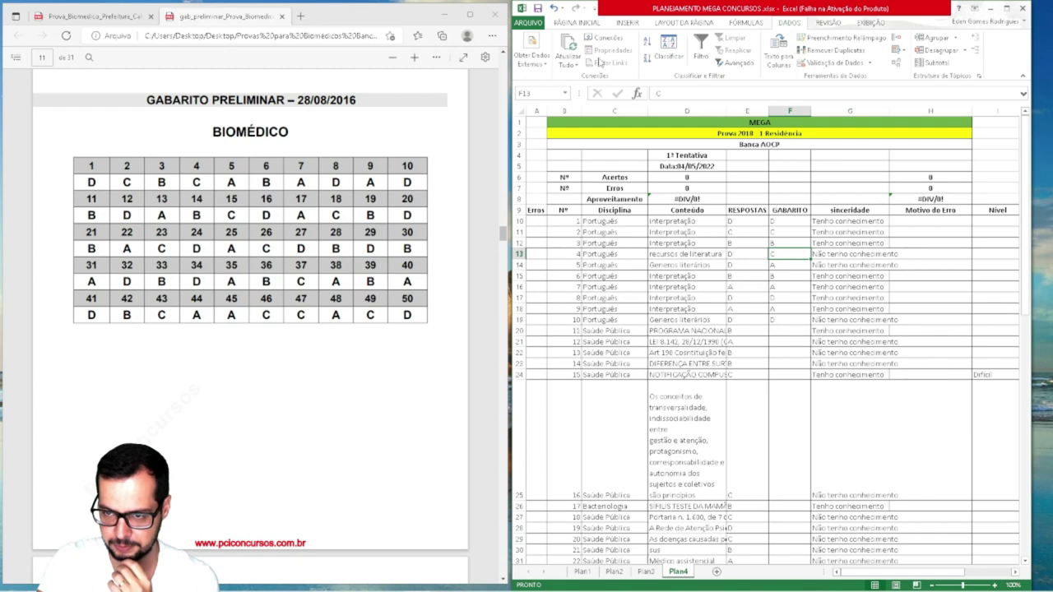
{"action": "left_click", "coordinate": [575, 24]}
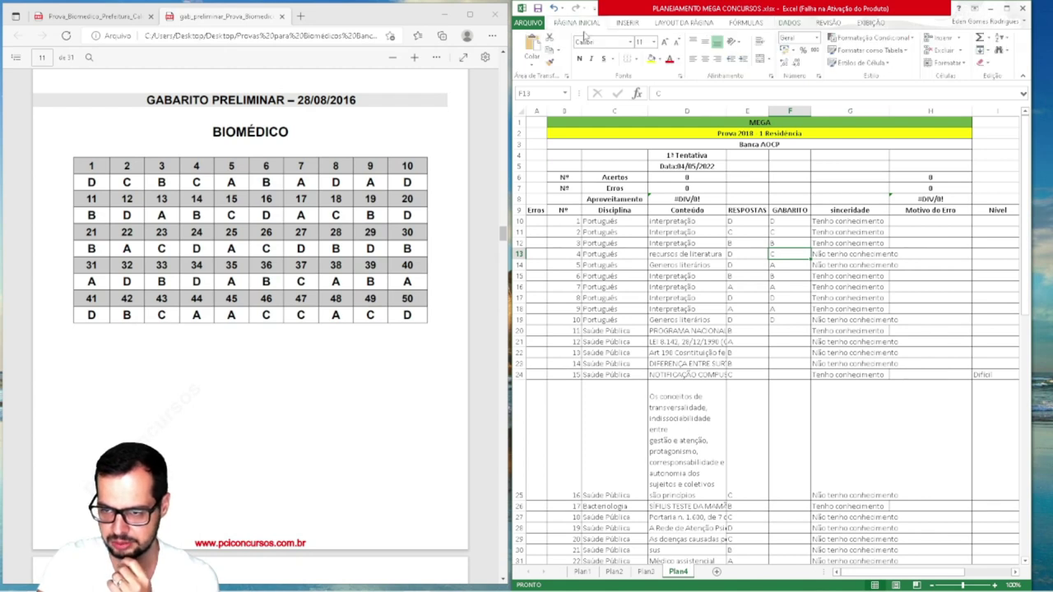
{"action": "left_click", "coordinate": [651, 60]}
{"action": "left_click", "coordinate": [795, 264]}
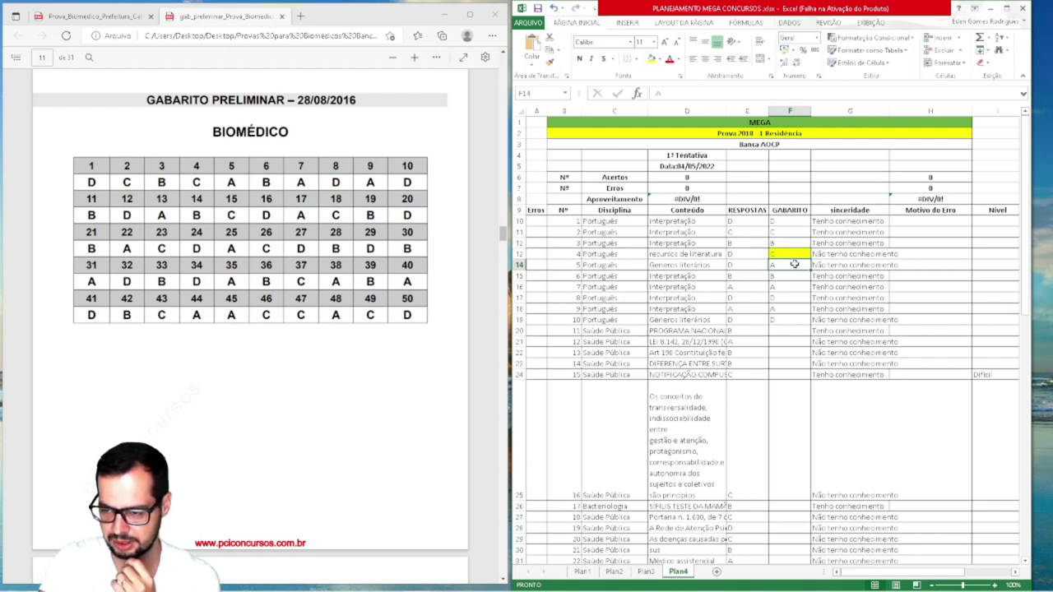
{"action": "left_click", "coordinate": [652, 60]}
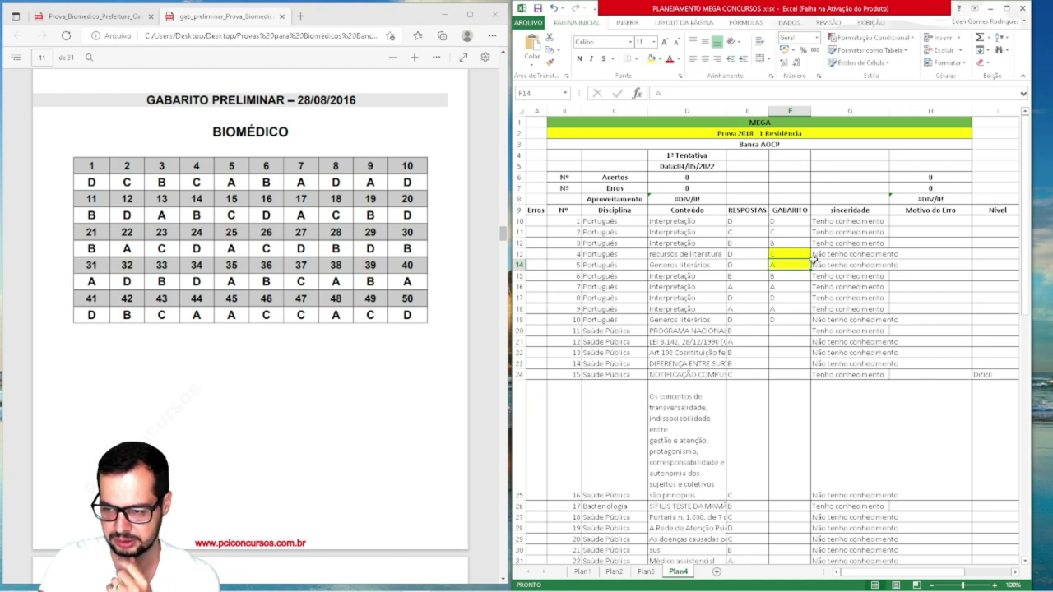
Enter the official answers B for question 11 and D for question 12, and fill question 12's GABARITO cell with yellow
{"action": "left_click", "coordinate": [779, 331]}
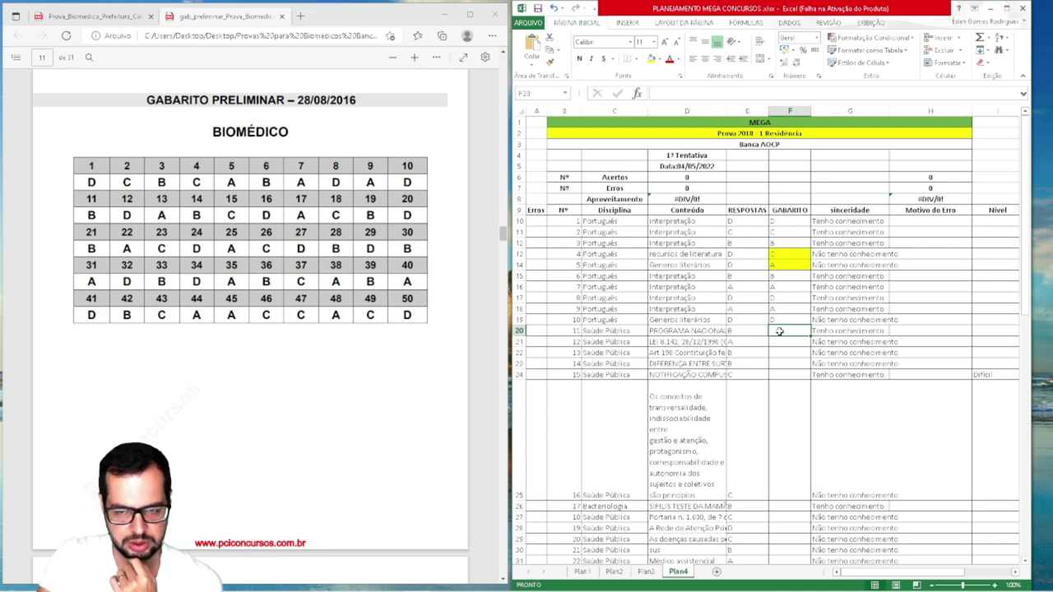
{"action": "type", "text": "B"}
{"action": "key", "text": "Return"}
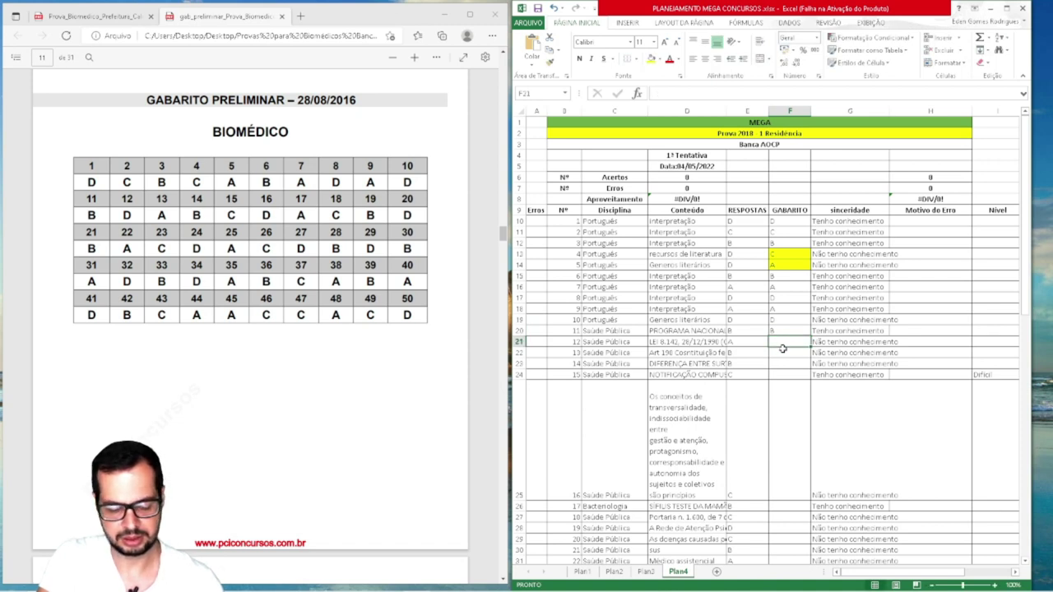
{"action": "type", "text": "D"}
{"action": "key", "text": "Return"}
{"action": "left_click", "coordinate": [786, 343]}
{"action": "left_click", "coordinate": [652, 59]}
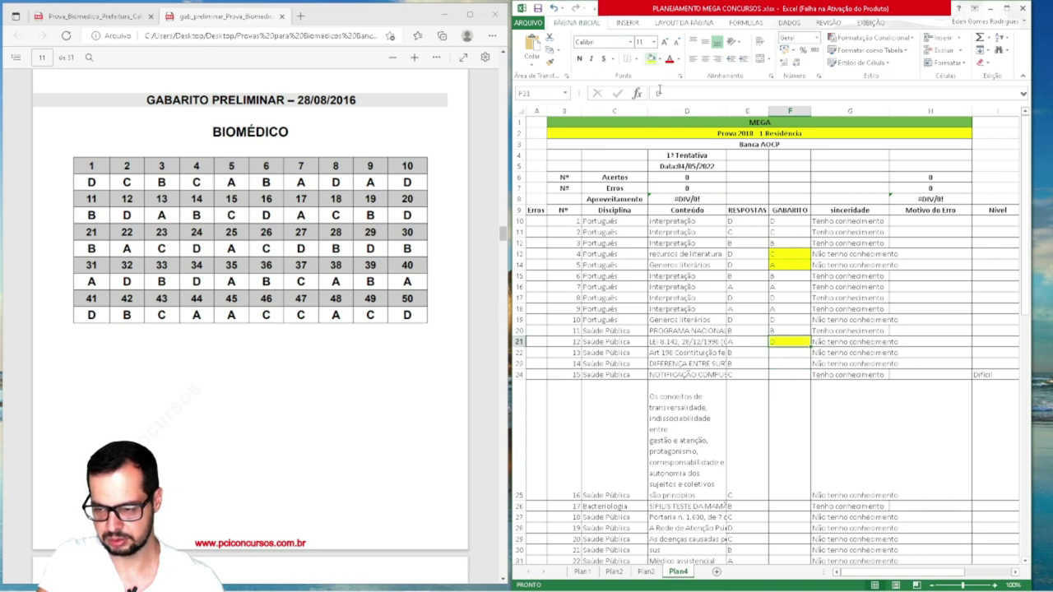
Enter the official answers A for question 13 and B for question 14, and fill question 13's GABARITO cell with yellow
{"action": "left_click", "coordinate": [786, 353]}
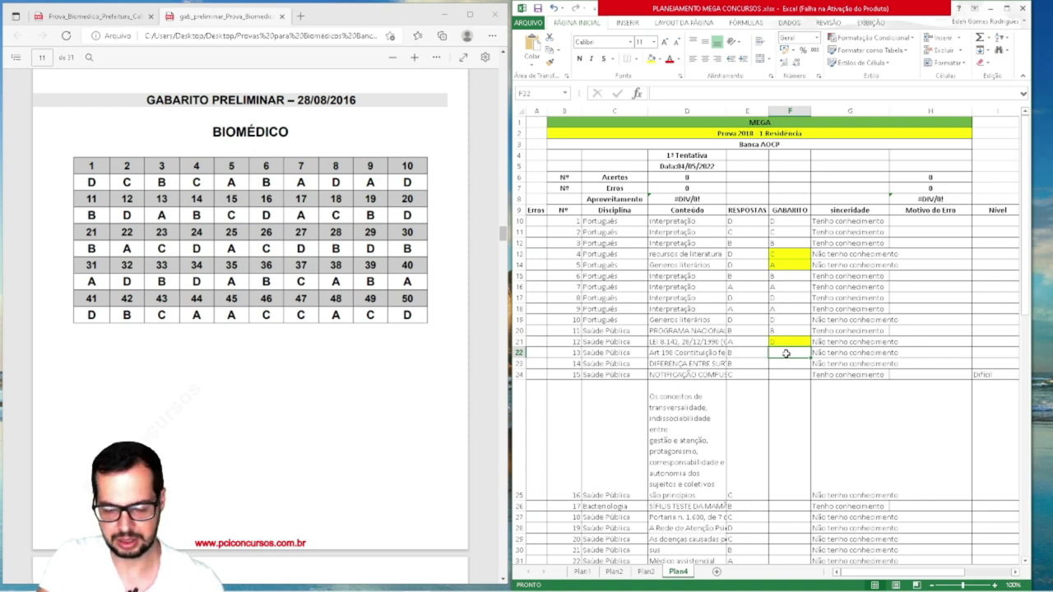
{"action": "type", "text": "A"}
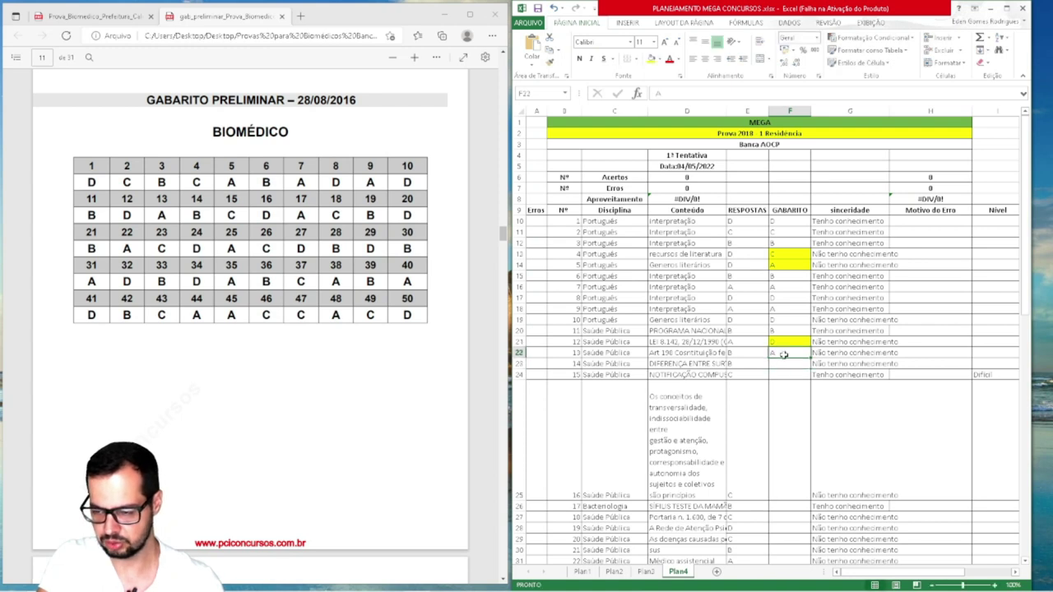
{"action": "left_click", "coordinate": [784, 365]}
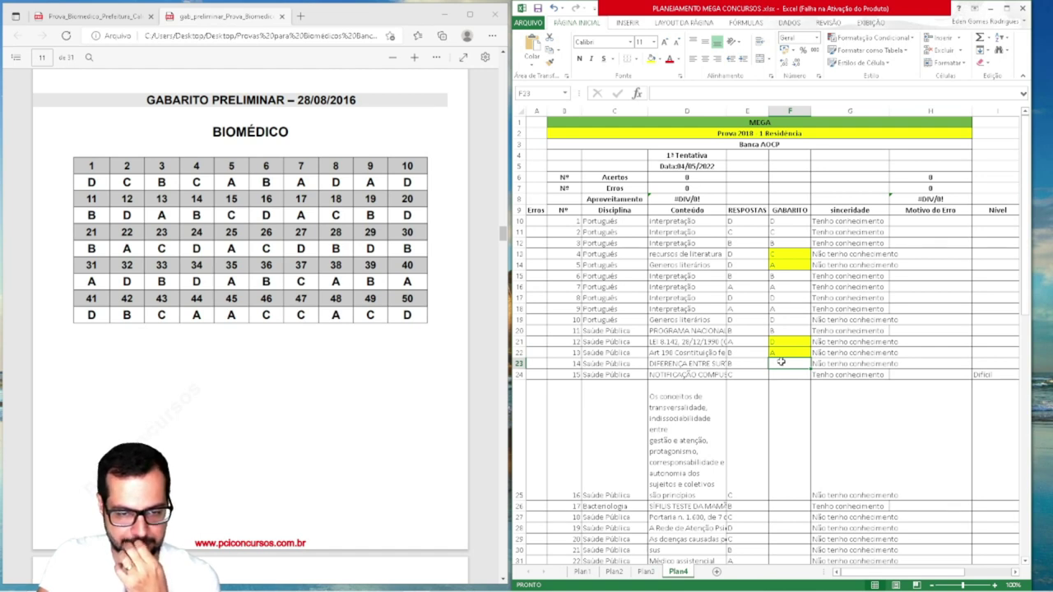
{"action": "type", "text": "A"}
{"action": "key", "text": "Return"}
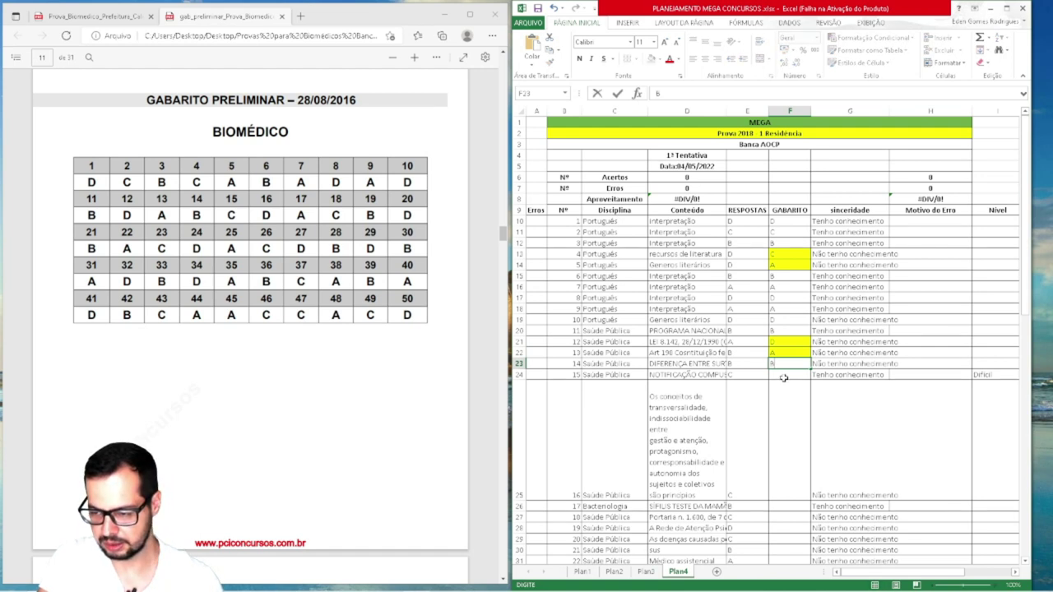
{"action": "left_click", "coordinate": [866, 364]}
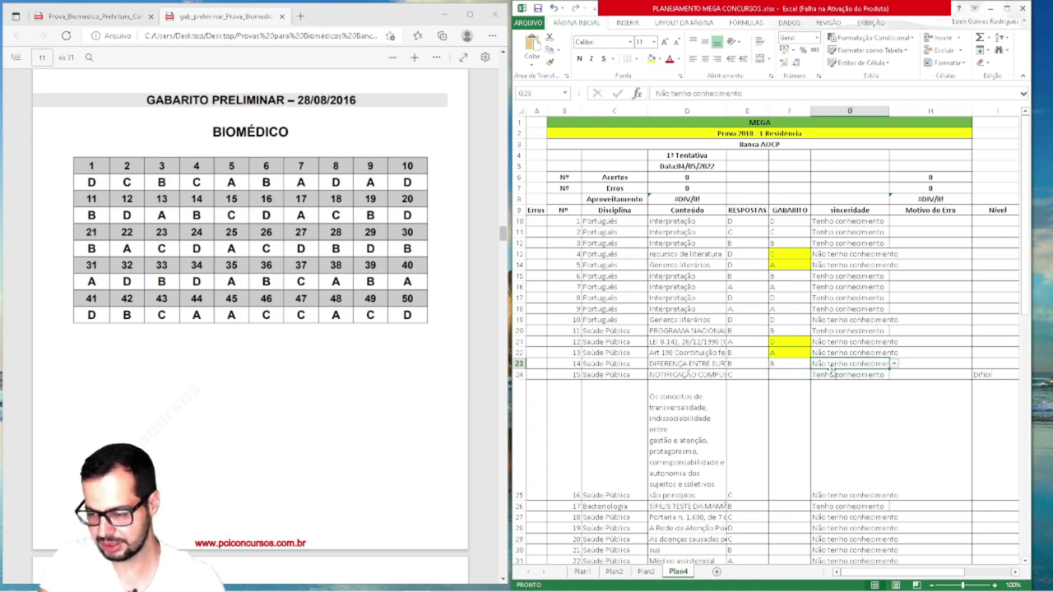
{"action": "left_click", "coordinate": [786, 365]}
{"action": "type", "text": "B"}
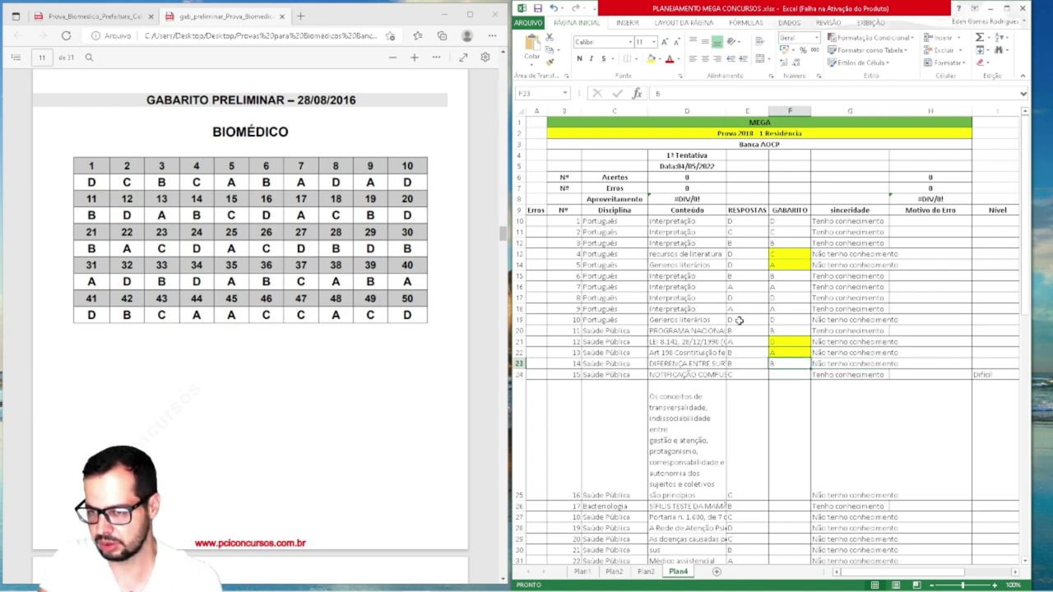
Try a yellow fill on the GABARITO cells of questions 14 and 10, and undo both fills
{"action": "left_click", "coordinate": [650, 59]}
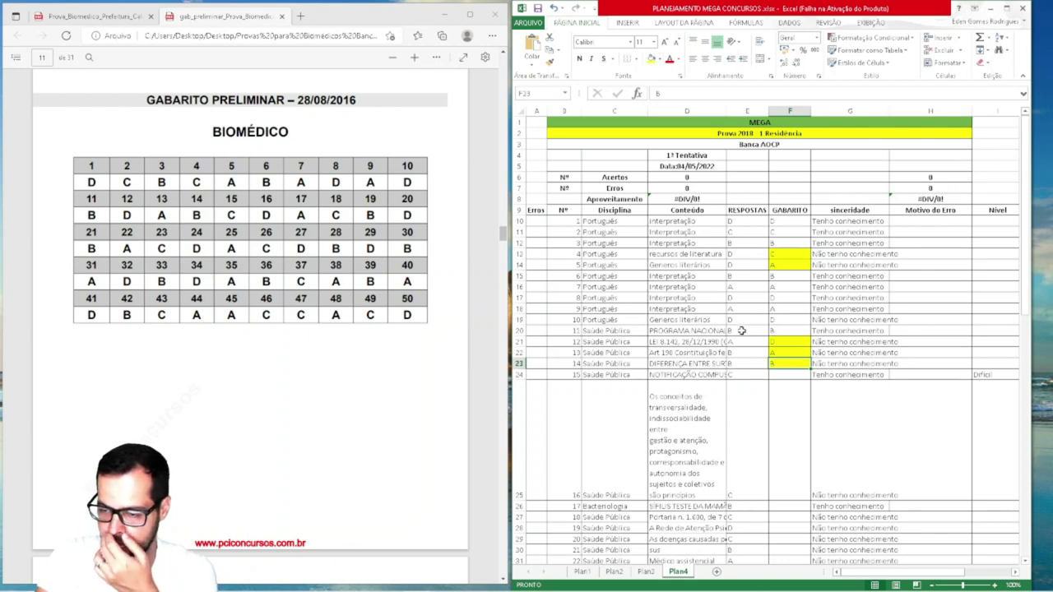
{"action": "left_click", "coordinate": [791, 320]}
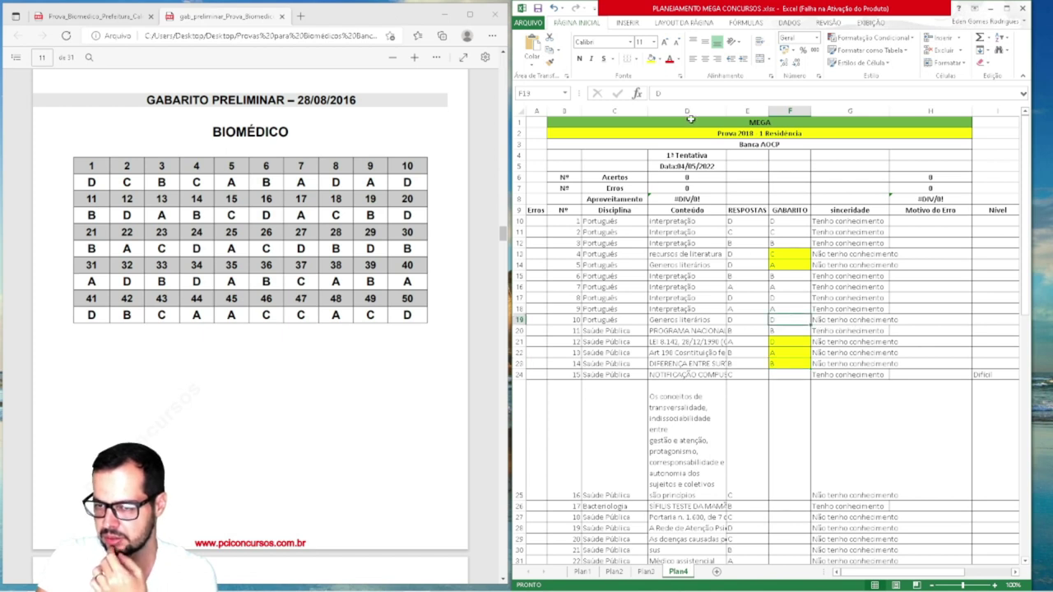
{"action": "left_click", "coordinate": [651, 60]}
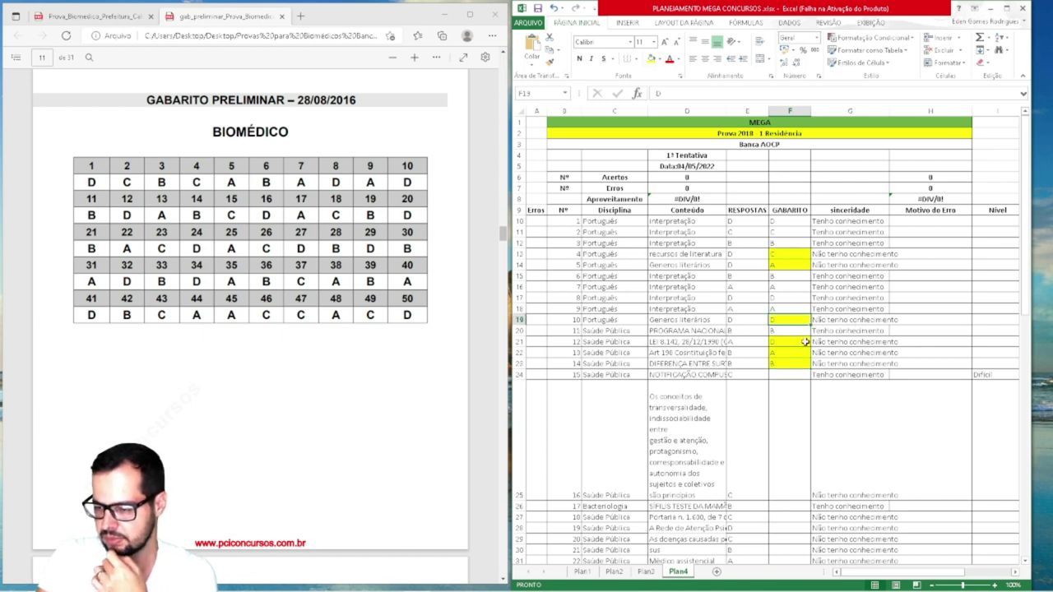
{"action": "key", "text": "ctrl+z"}
{"action": "key", "text": "ctrl+z"}
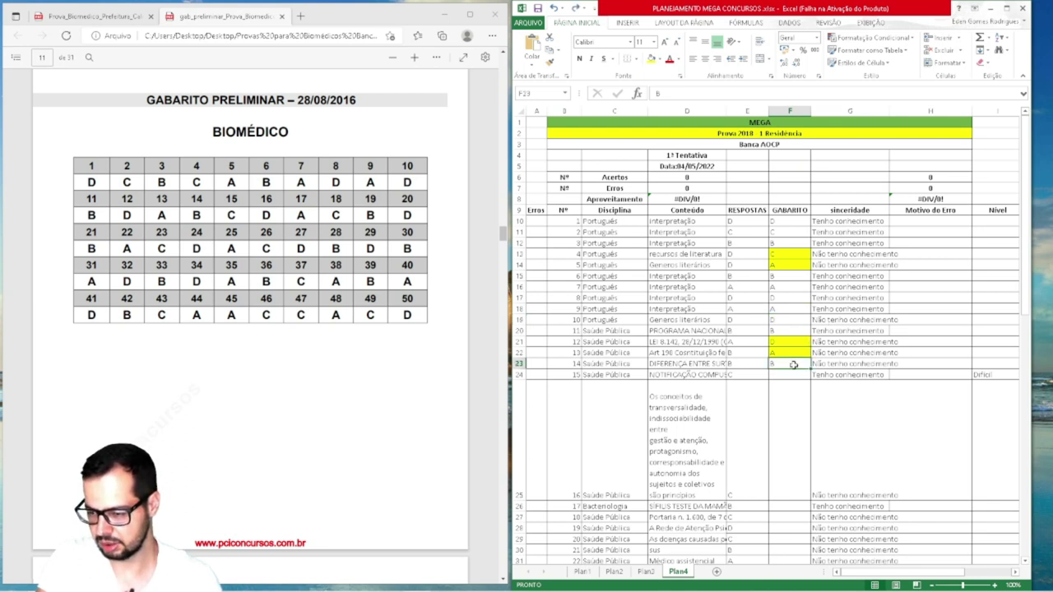
Fill the sinceridade cells of questions 10 and 14 with yellow
{"action": "left_click", "coordinate": [840, 321]}
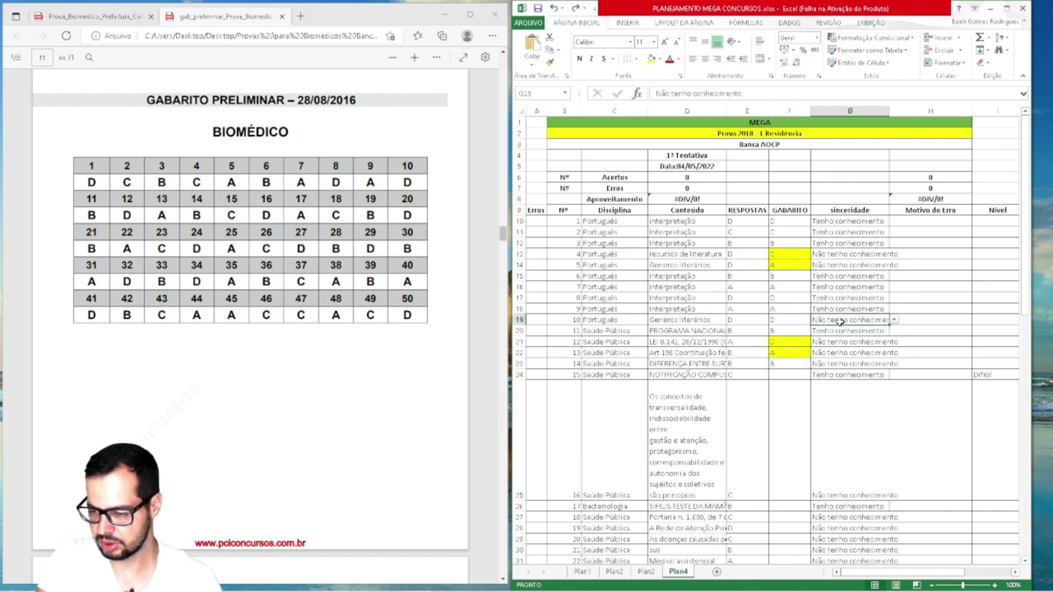
{"action": "left_click", "coordinate": [651, 59]}
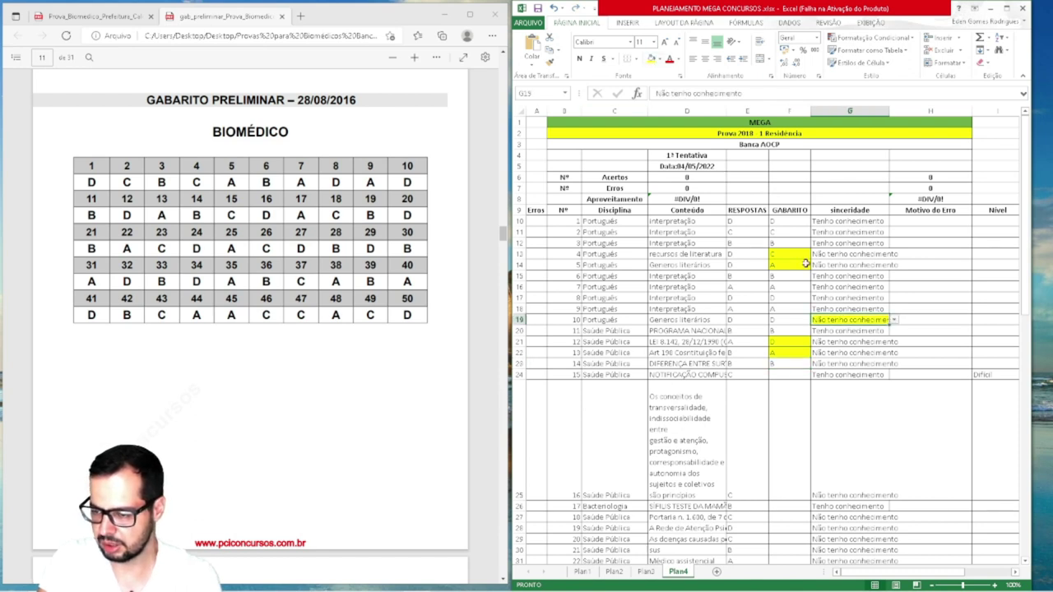
{"action": "left_click", "coordinate": [847, 362]}
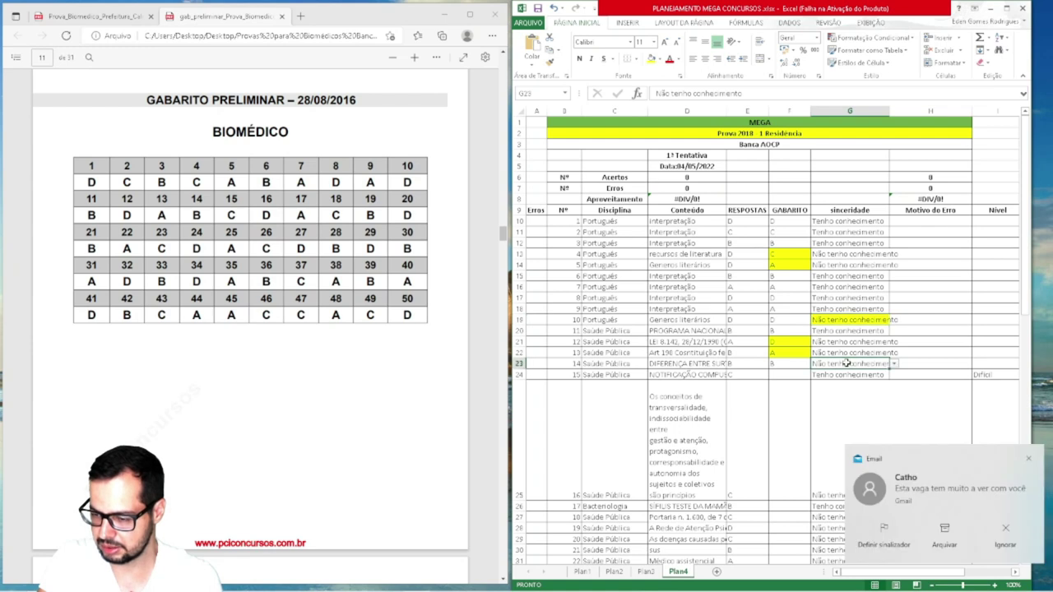
{"action": "left_click", "coordinate": [651, 59]}
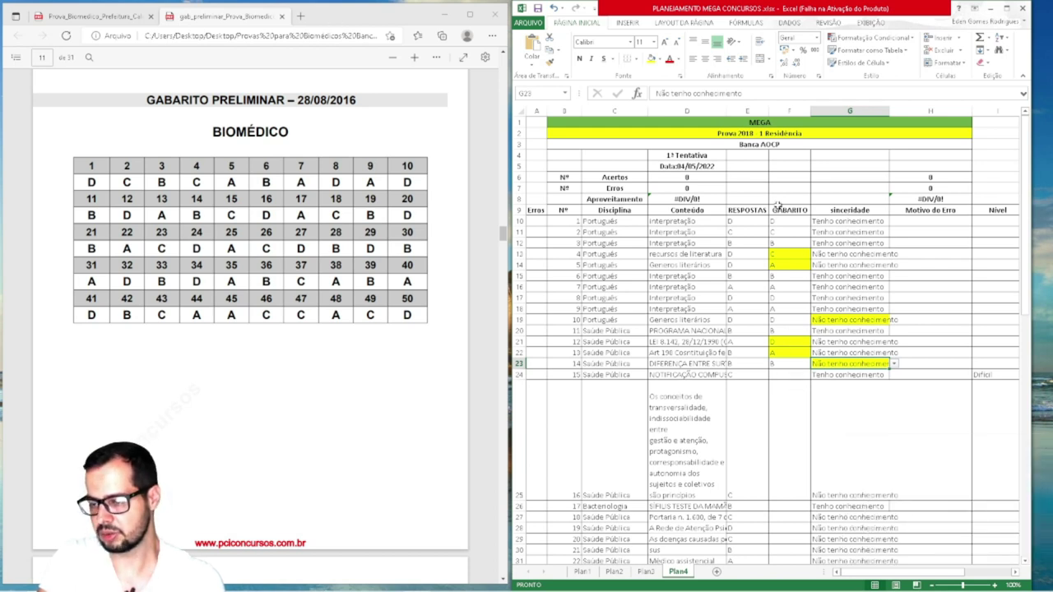
Enter the official answers C for question 15 and D for question 16, and fill question 16's GABARITO cell with yellow
{"action": "left_click", "coordinate": [785, 373]}
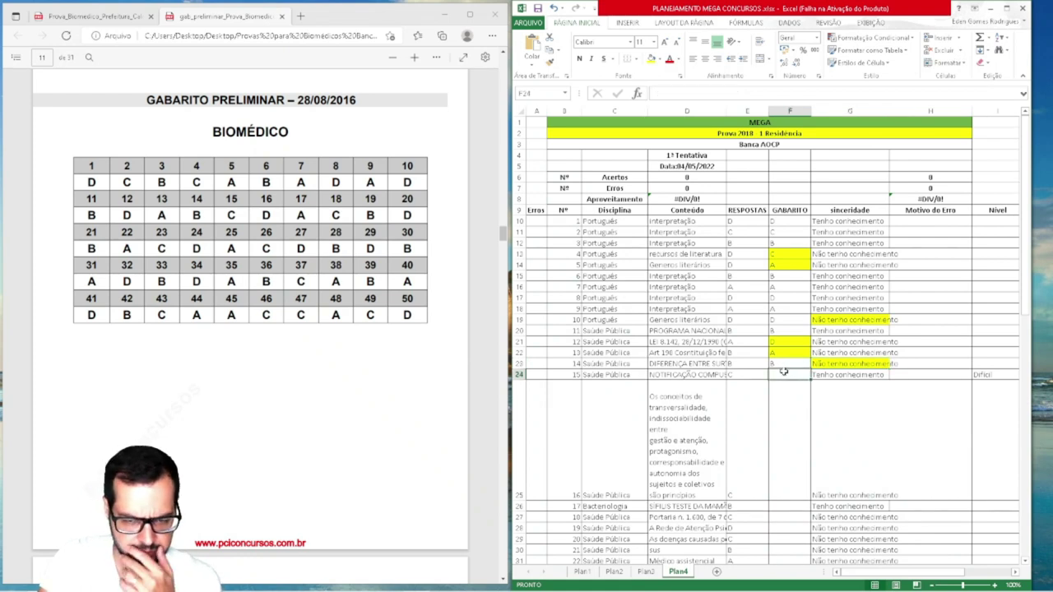
{"action": "type", "text": "C"}
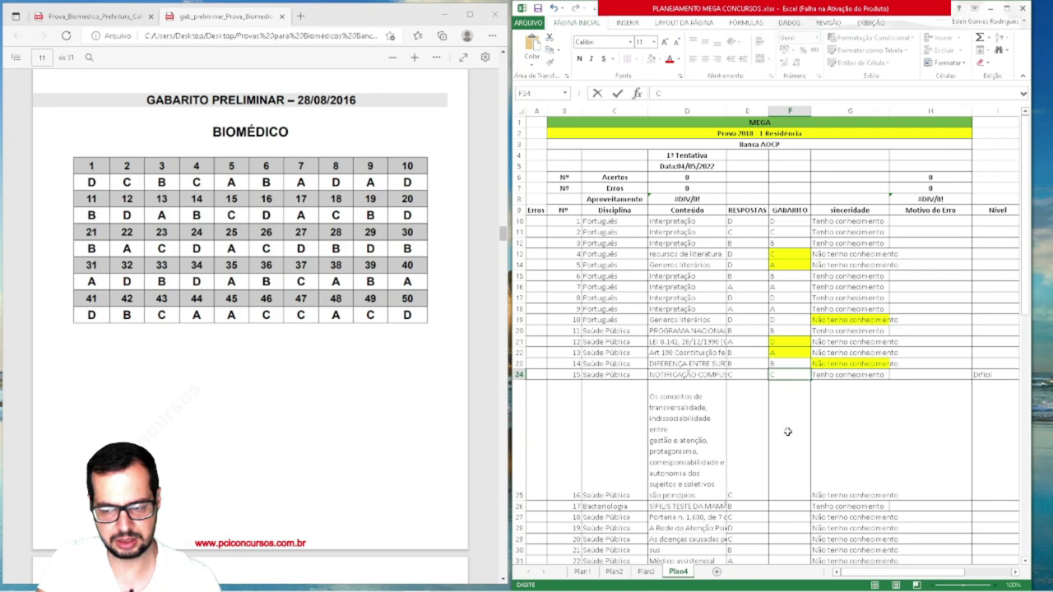
{"action": "key", "text": "Return"}
{"action": "type", "text": "D"}
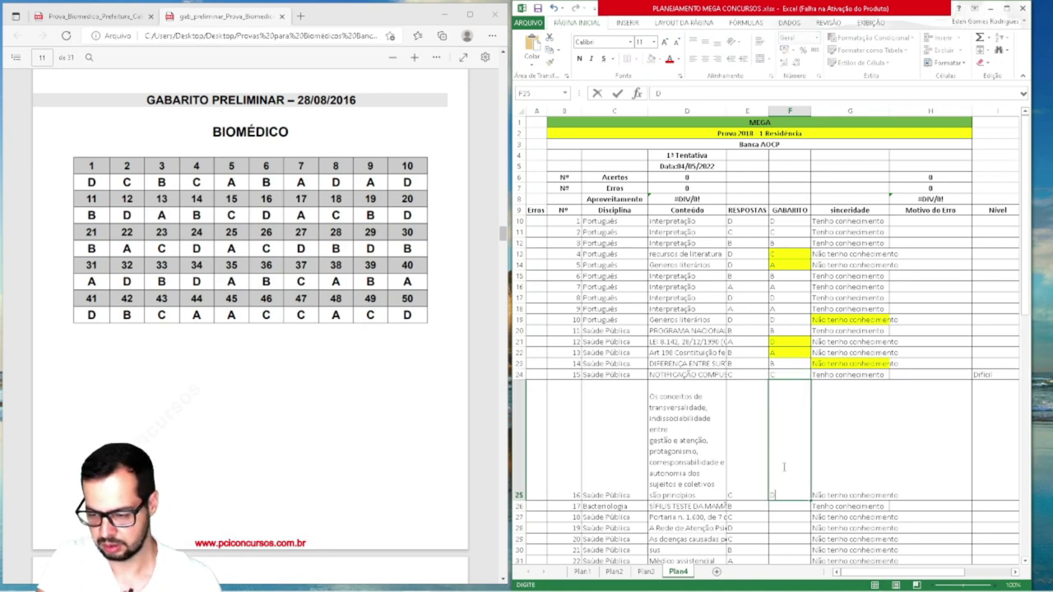
{"action": "left_click", "coordinate": [792, 478]}
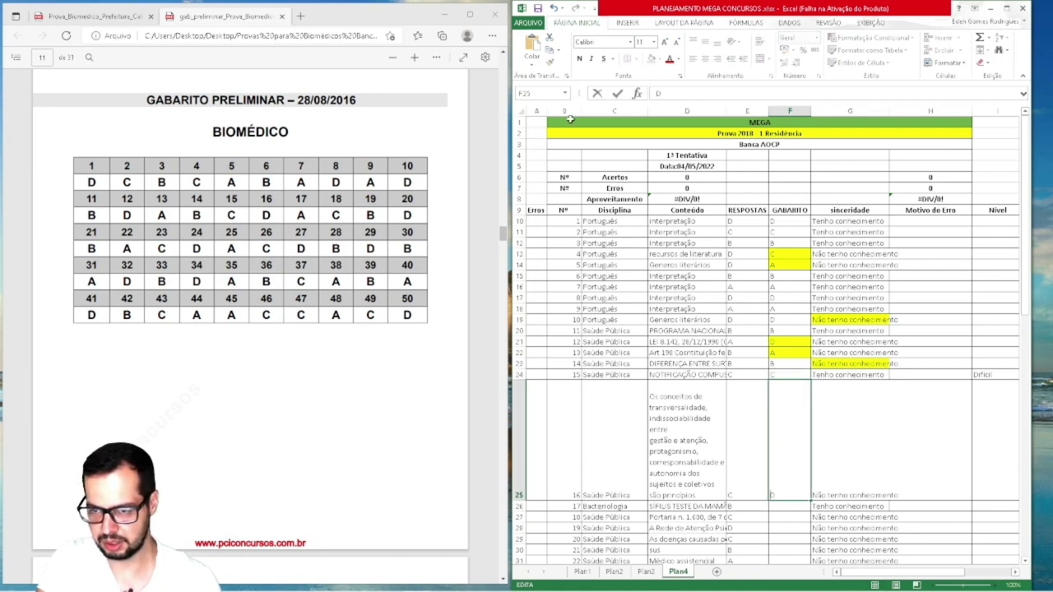
{"action": "key", "text": "ctrl+Return"}
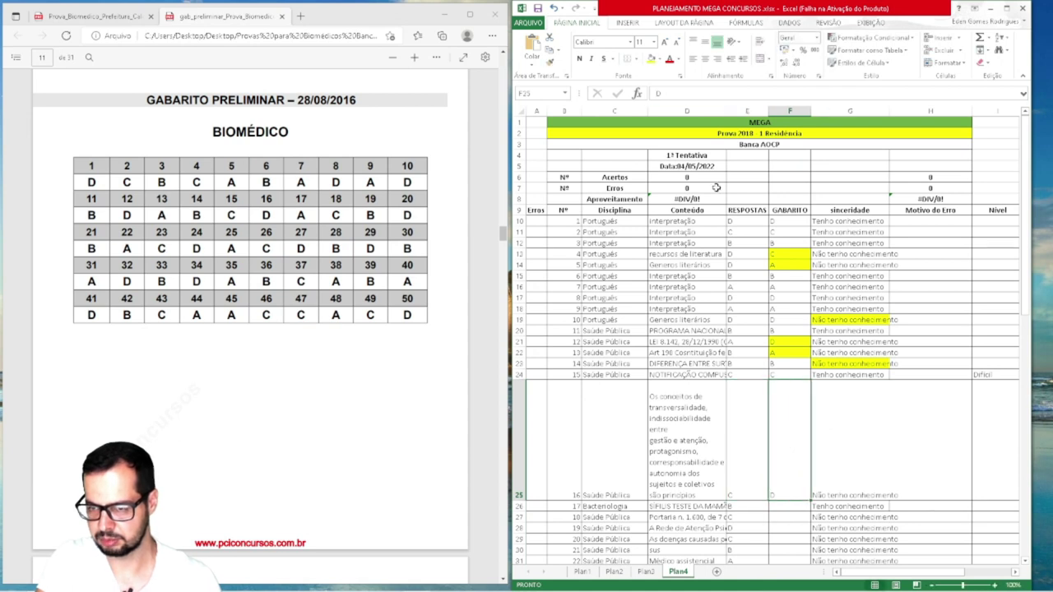
{"action": "left_click", "coordinate": [651, 60]}
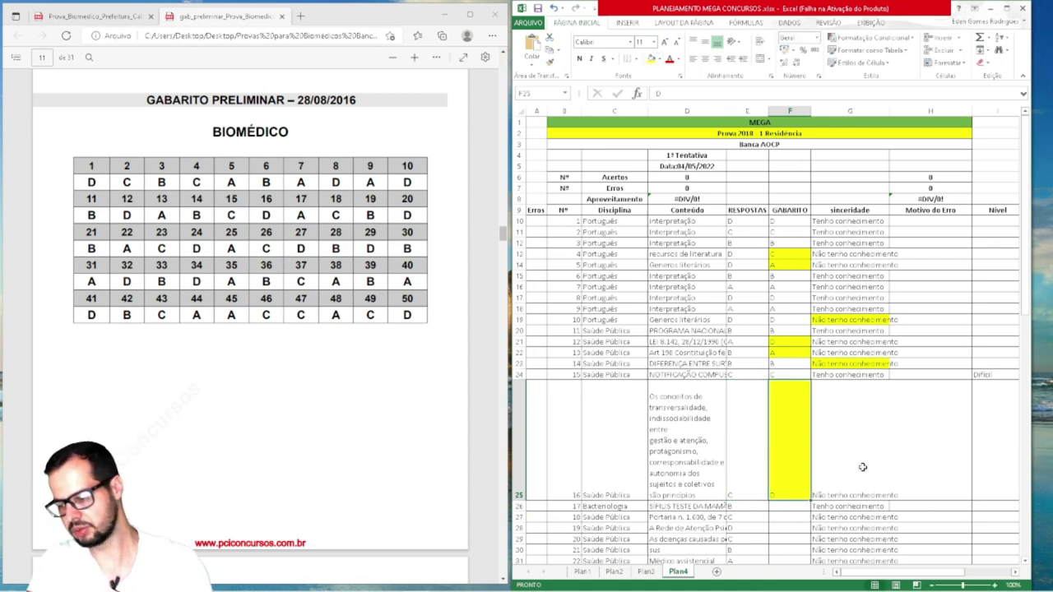
Enter the official answer A for question 17 and fill its GABARITO cell with yellow
{"action": "left_click", "coordinate": [795, 517]}
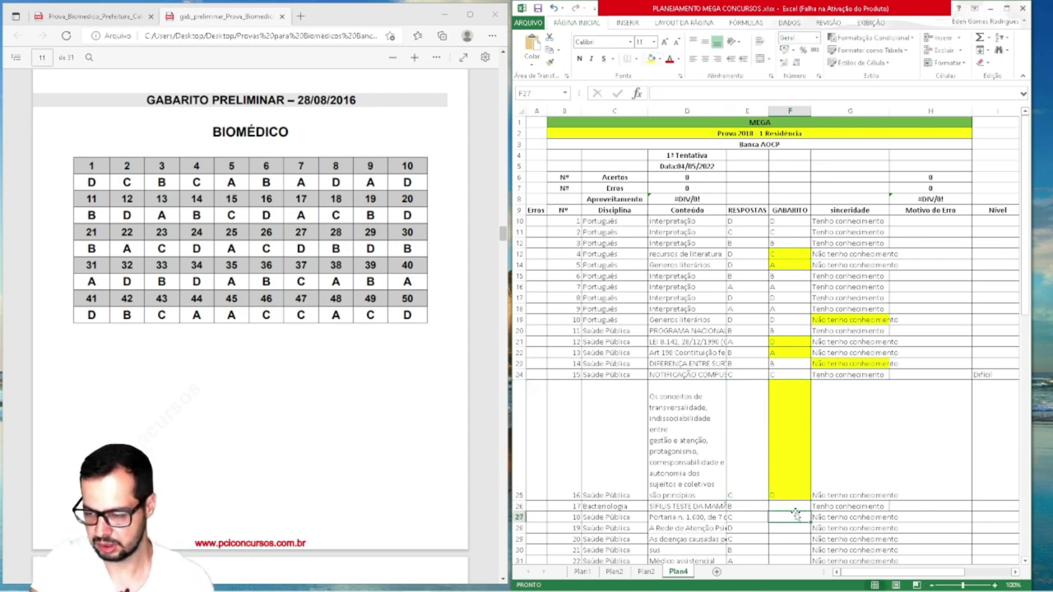
{"action": "left_click", "coordinate": [792, 508]}
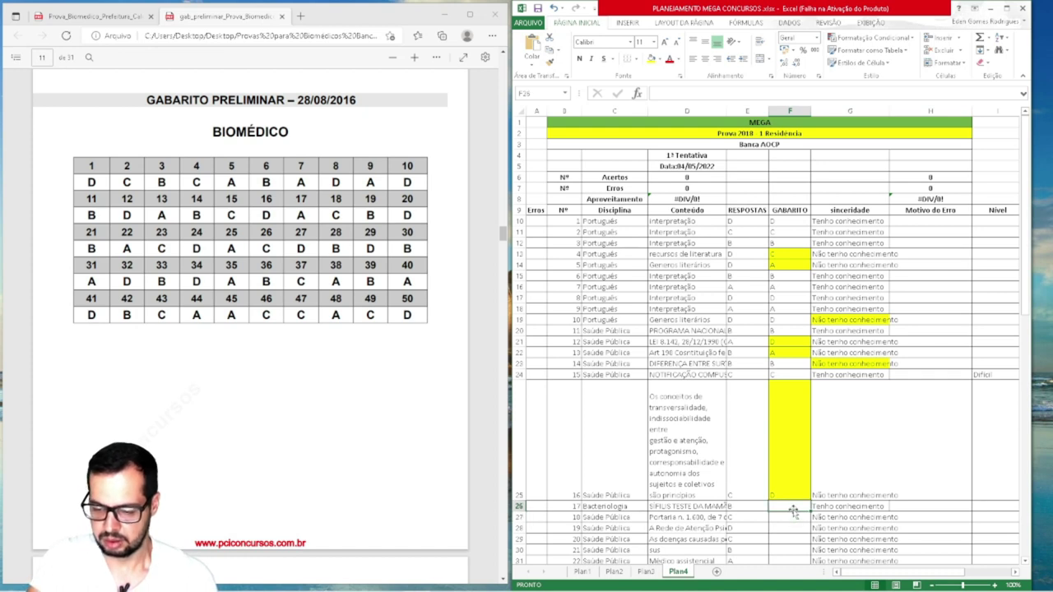
{"action": "type", "text": "A"}
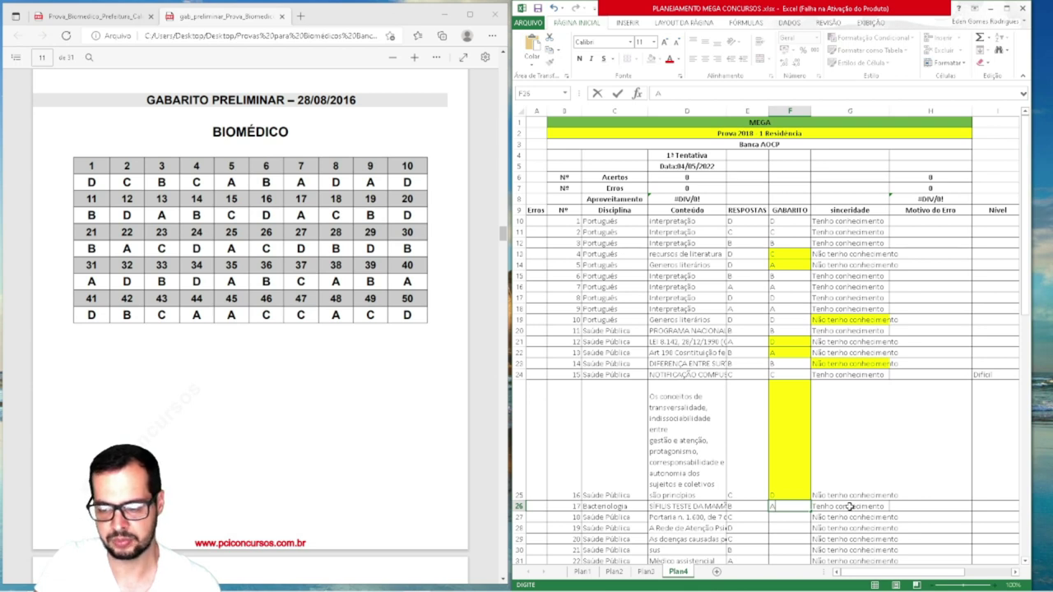
{"action": "left_click", "coordinate": [789, 529]}
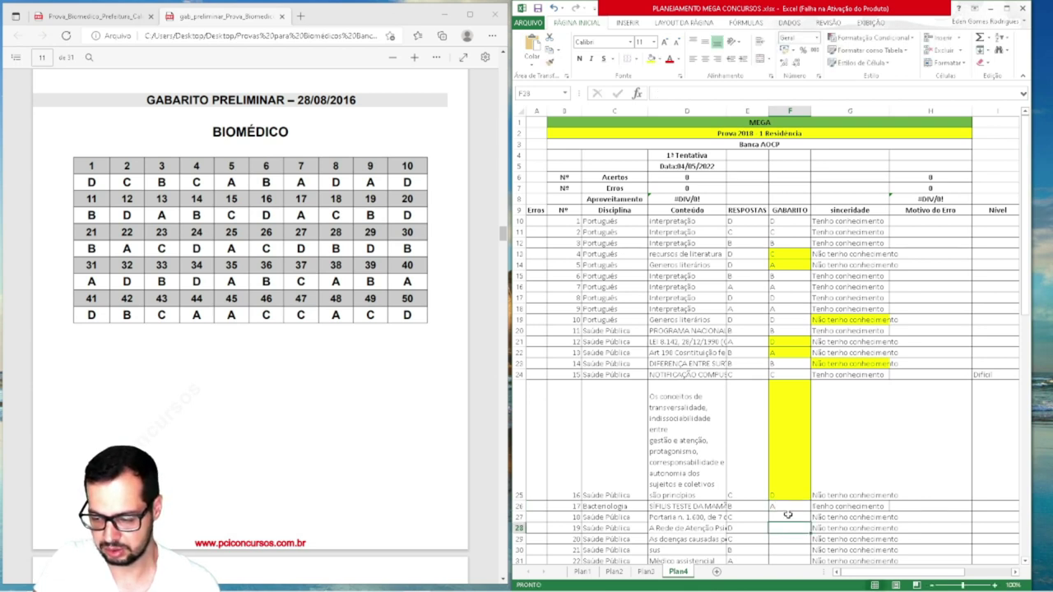
{"action": "left_click", "coordinate": [790, 507]}
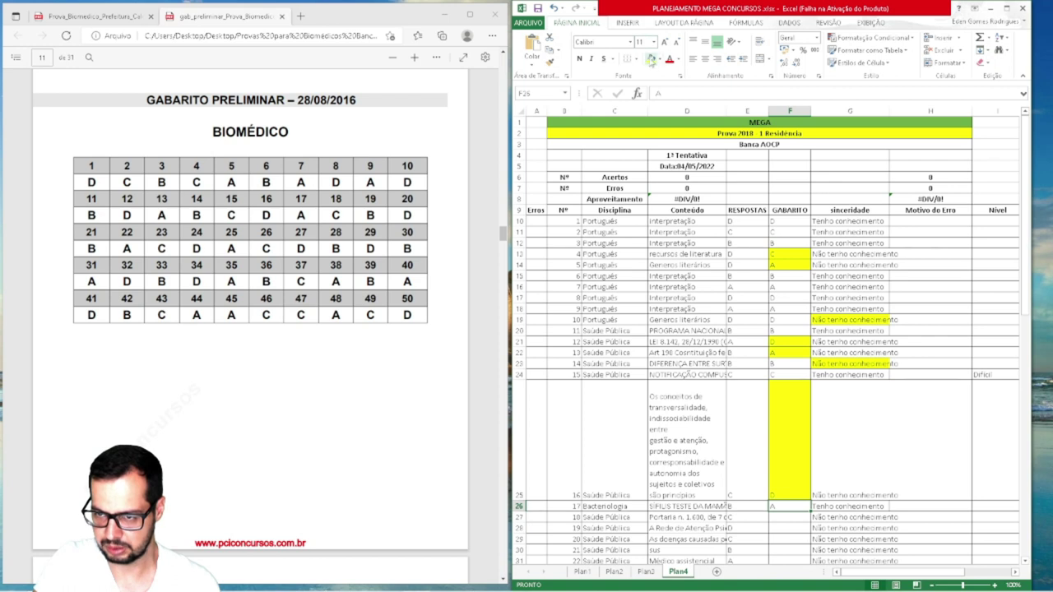
{"action": "left_click", "coordinate": [848, 507]}
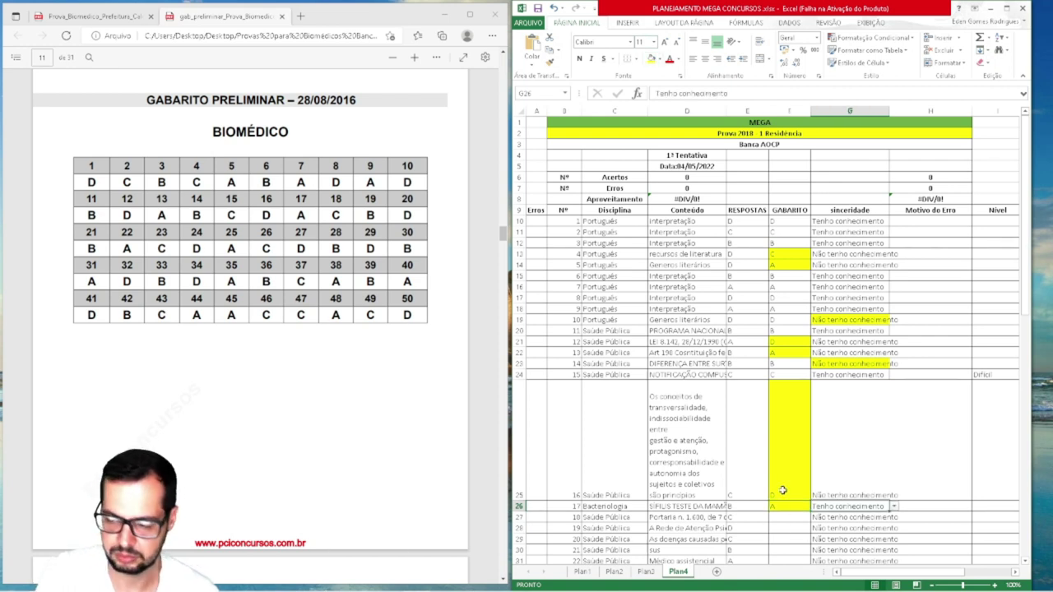
Enter the official answer C for question 18 and fill its sinceridade cell with yellow
{"action": "scroll", "coordinate": [786, 520], "scroll_direction": "down", "scroll_amount": 4}
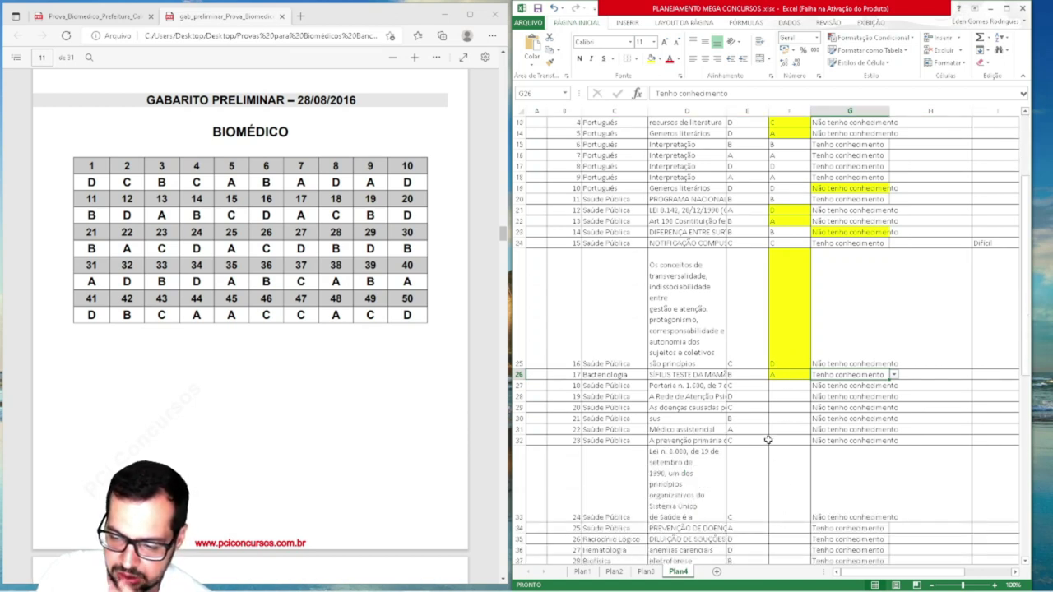
{"action": "left_click", "coordinate": [779, 385]}
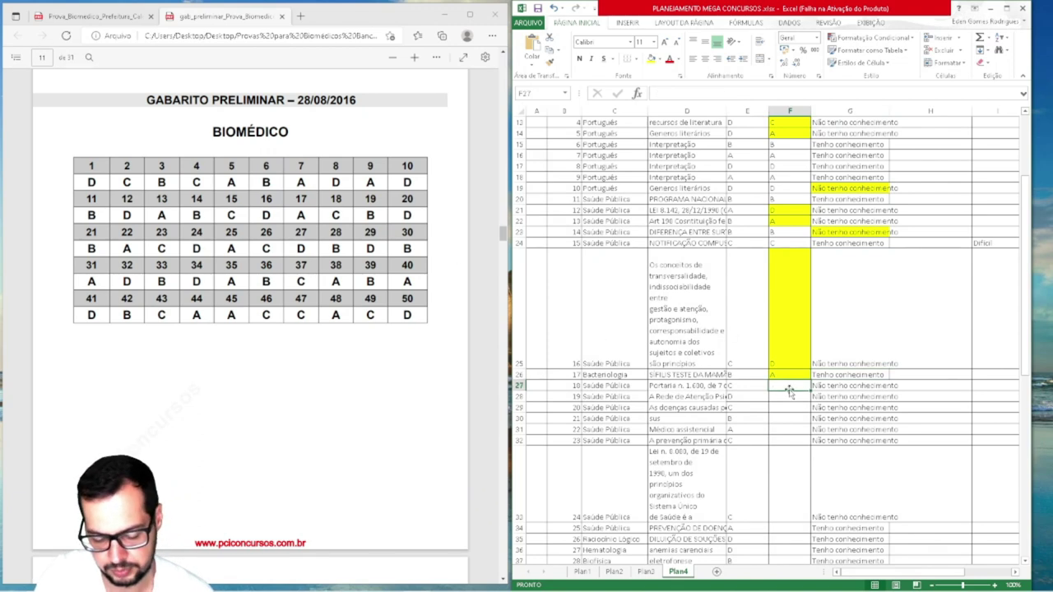
{"action": "type", "text": "C"}
{"action": "left_click", "coordinate": [851, 385]}
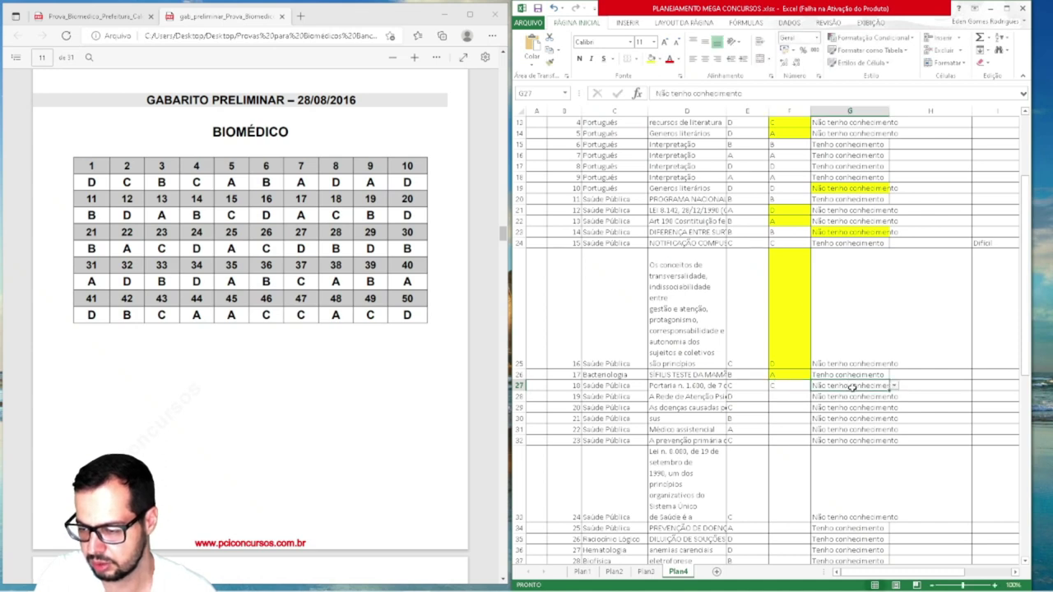
{"action": "left_click", "coordinate": [651, 59]}
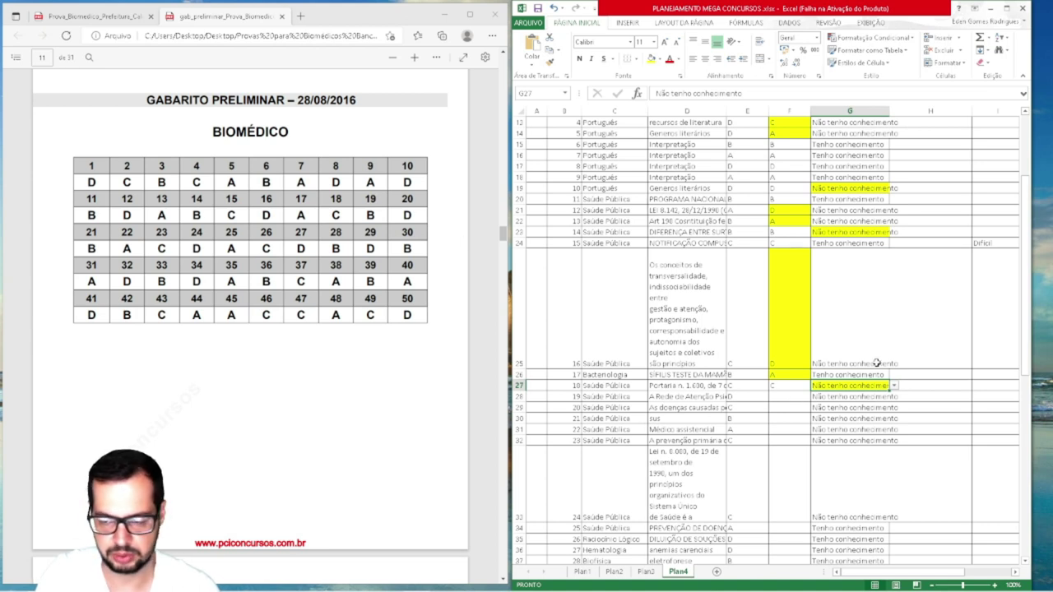
Enter the official answer B for question 19 and fill its GABARITO cell with yellow
{"action": "left_click", "coordinate": [787, 397]}
{"action": "type", "text": "B"}
{"action": "key", "text": "Return"}
{"action": "left_click", "coordinate": [790, 398]}
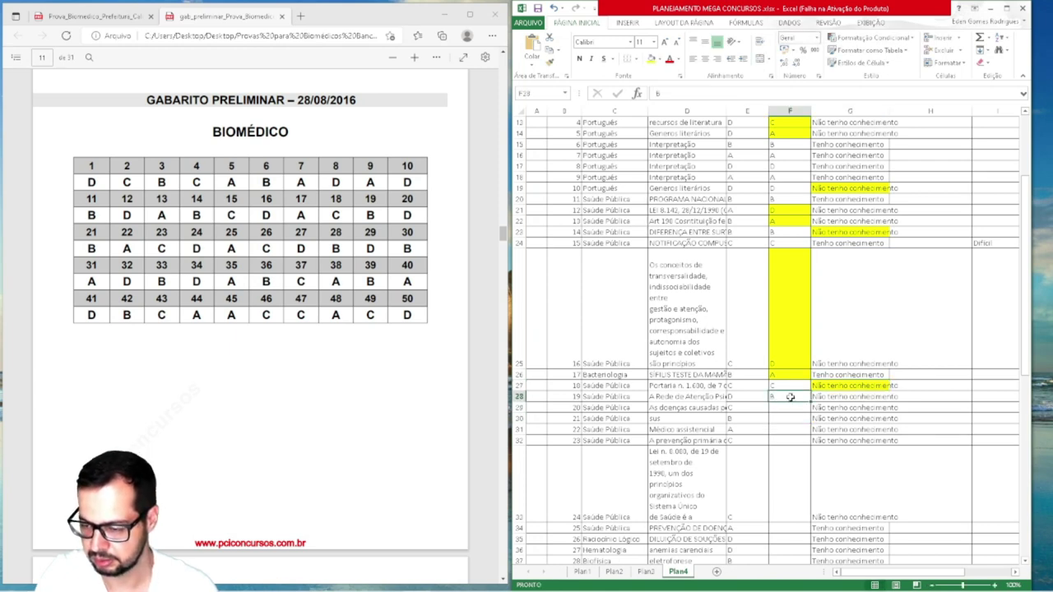
{"action": "left_click", "coordinate": [650, 61]}
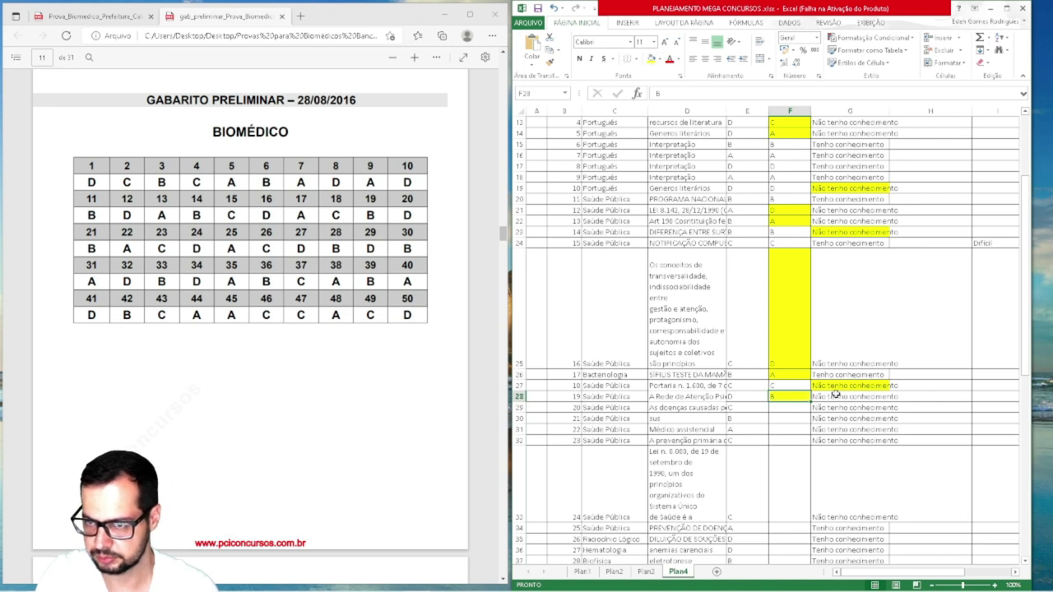
Widen the sinceridade column to fit its text and fill question 19's sinceridade cell with yellow
{"action": "left_click", "coordinate": [836, 395]}
{"action": "key", "text": "Down"}
{"action": "key", "text": "Down"}
{"action": "key", "text": "Down"}
{"action": "key", "text": "Down"}
{"action": "key", "text": "Down"}
{"action": "left_click", "coordinate": [844, 399]}
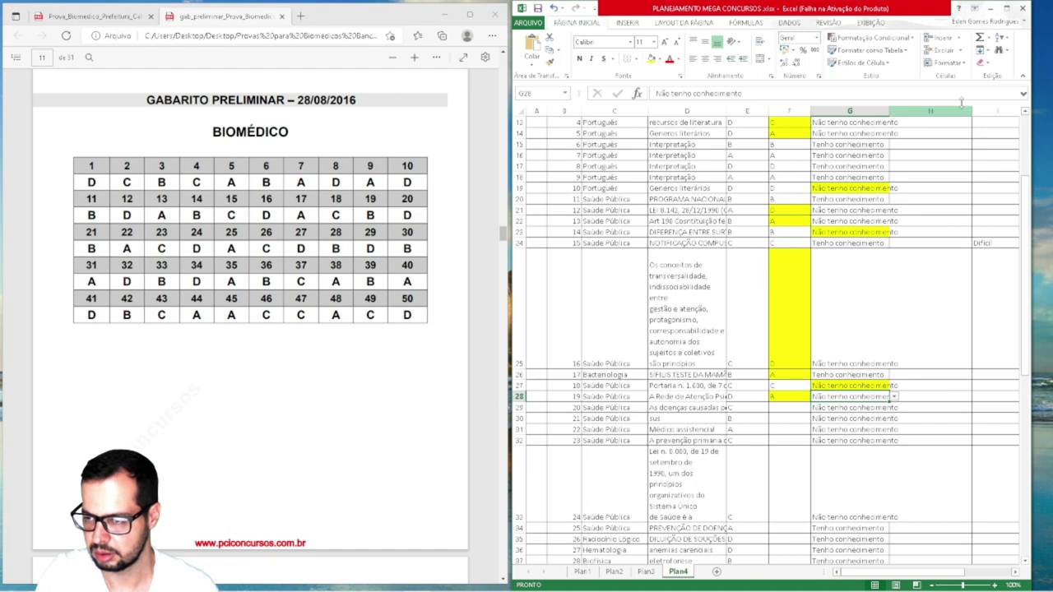
{"action": "left_click_drag", "start_coordinate": [889, 110], "coordinate": [903, 110]}
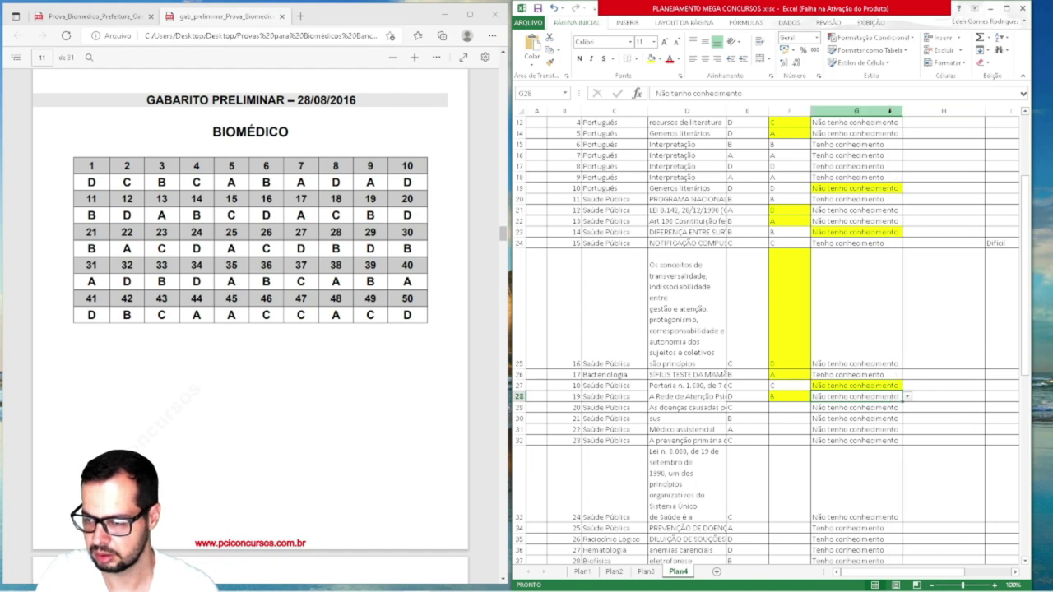
{"action": "left_click", "coordinate": [852, 442]}
{"action": "left_click", "coordinate": [846, 395]}
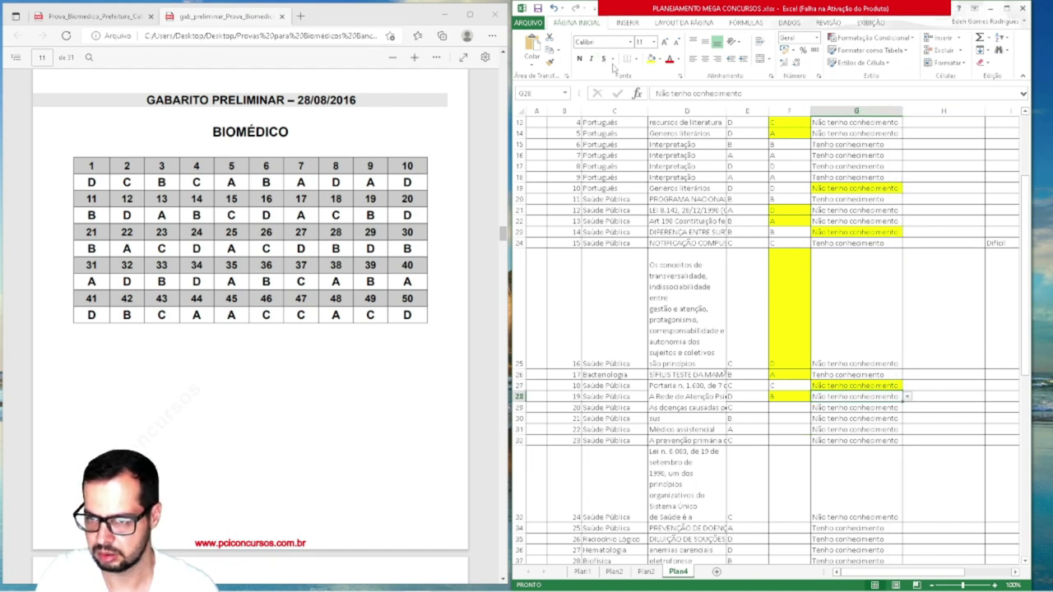
{"action": "left_click", "coordinate": [651, 60]}
Enter the official answer D for question 20 and fill its GABARITO and sinceridade cells with yellow
{"action": "left_click", "coordinate": [790, 407]}
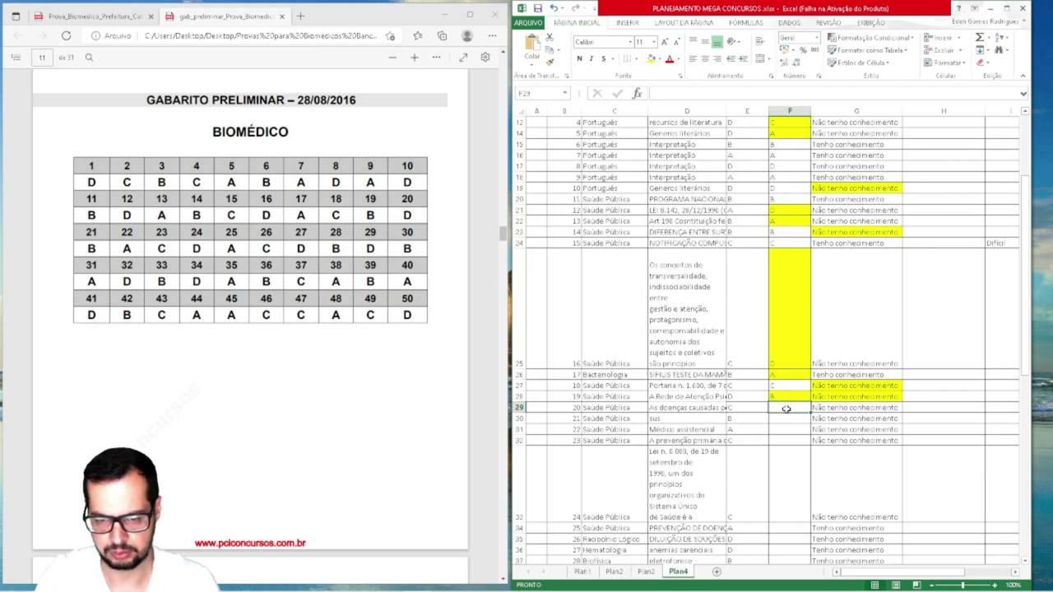
{"action": "double_click", "coordinate": [788, 409]}
{"action": "type", "text": "D"}
{"action": "key", "text": "Return"}
{"action": "left_click", "coordinate": [783, 409]}
{"action": "left_click", "coordinate": [651, 59]}
{"action": "left_click", "coordinate": [848, 407]}
{"action": "left_click", "coordinate": [651, 59]}
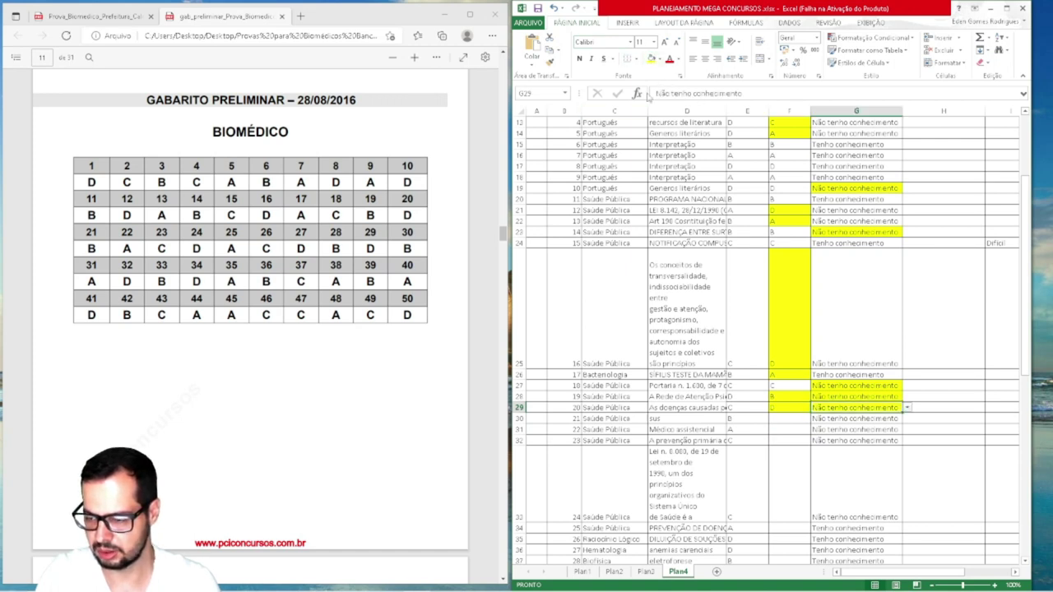
Enter the official answer B for question 21 and fill its sinceridade cell with yellow
{"action": "left_click", "coordinate": [792, 421]}
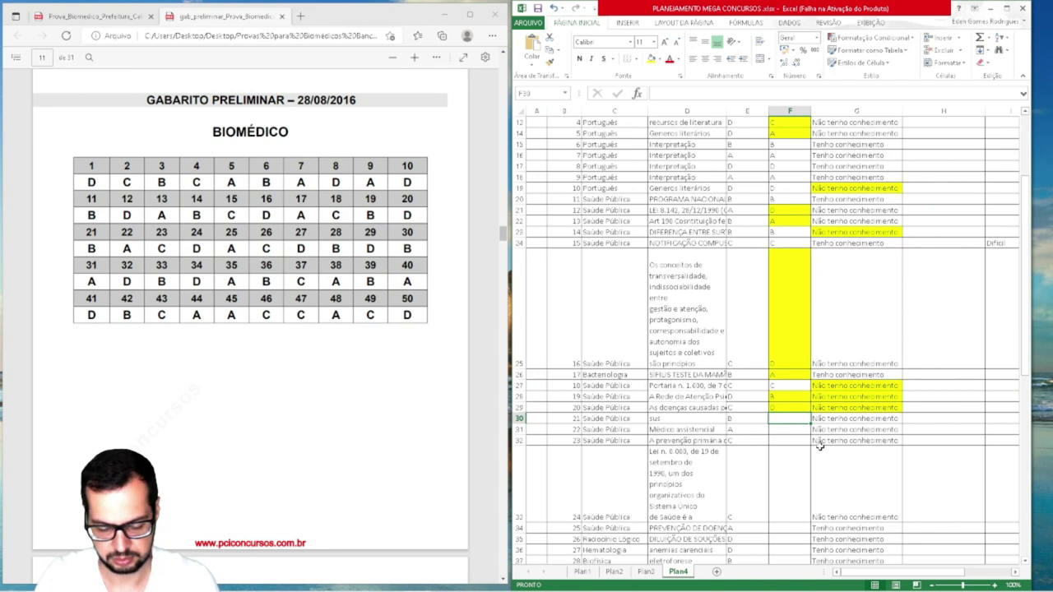
{"action": "type", "text": "B"}
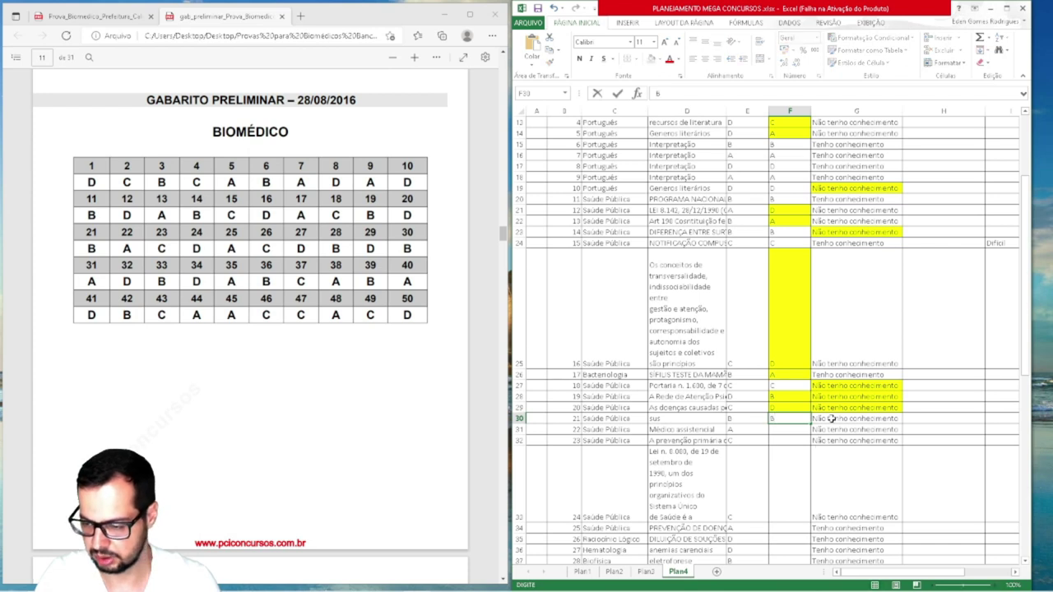
{"action": "left_click", "coordinate": [826, 418]}
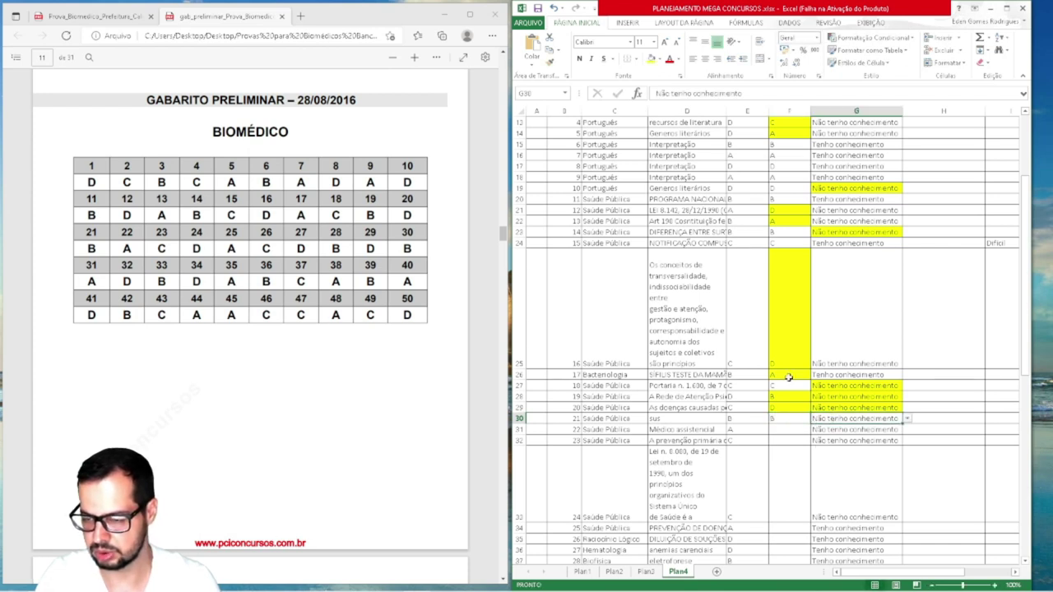
{"action": "left_click", "coordinate": [651, 58]}
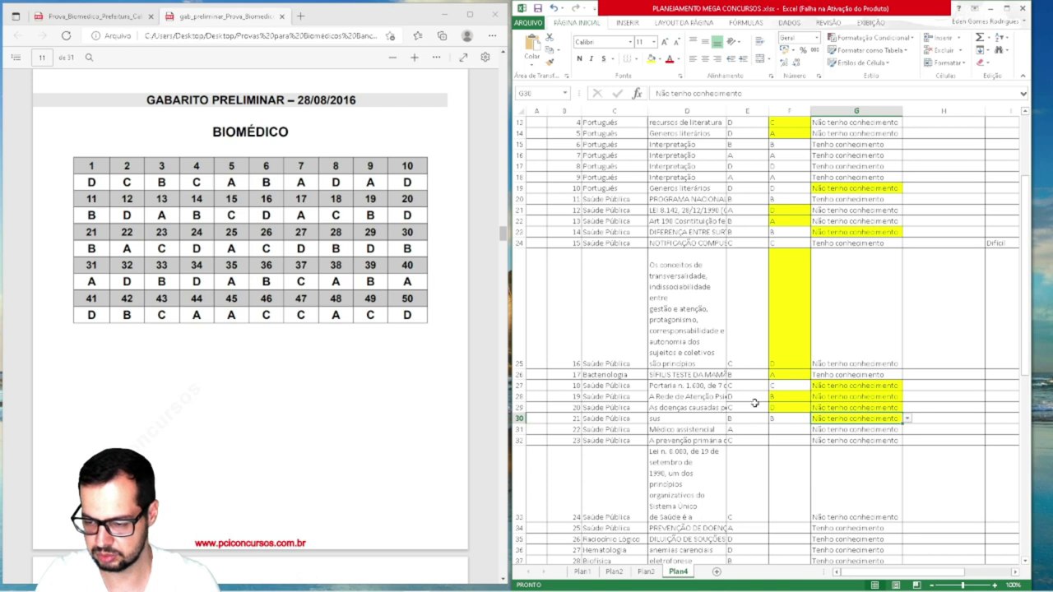
Enter the official answer A for question 22 and fill its sinceridade cell with yellow
{"action": "left_click", "coordinate": [793, 430]}
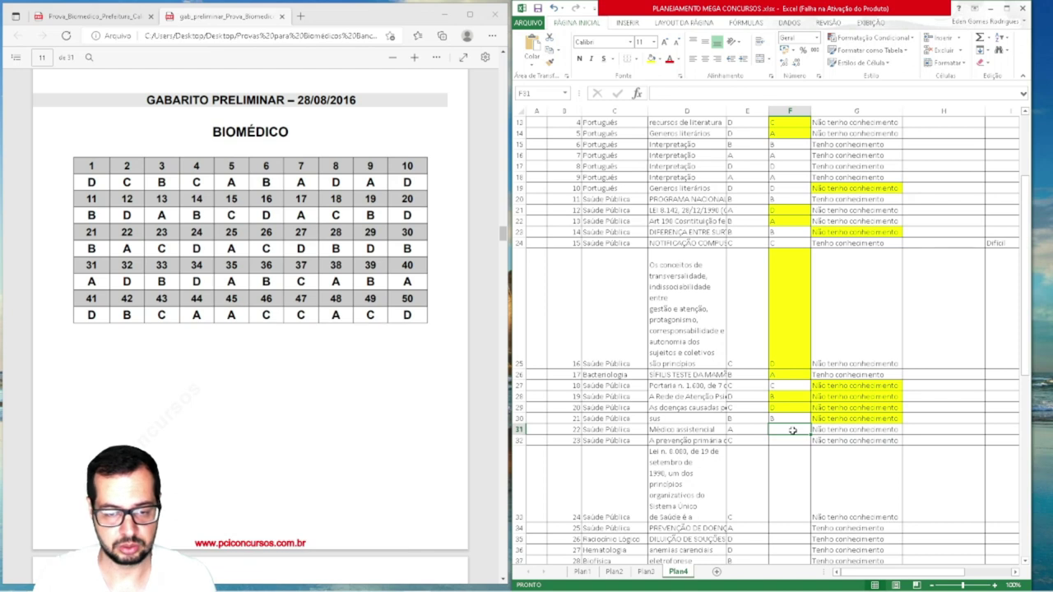
{"action": "type", "text": "A"}
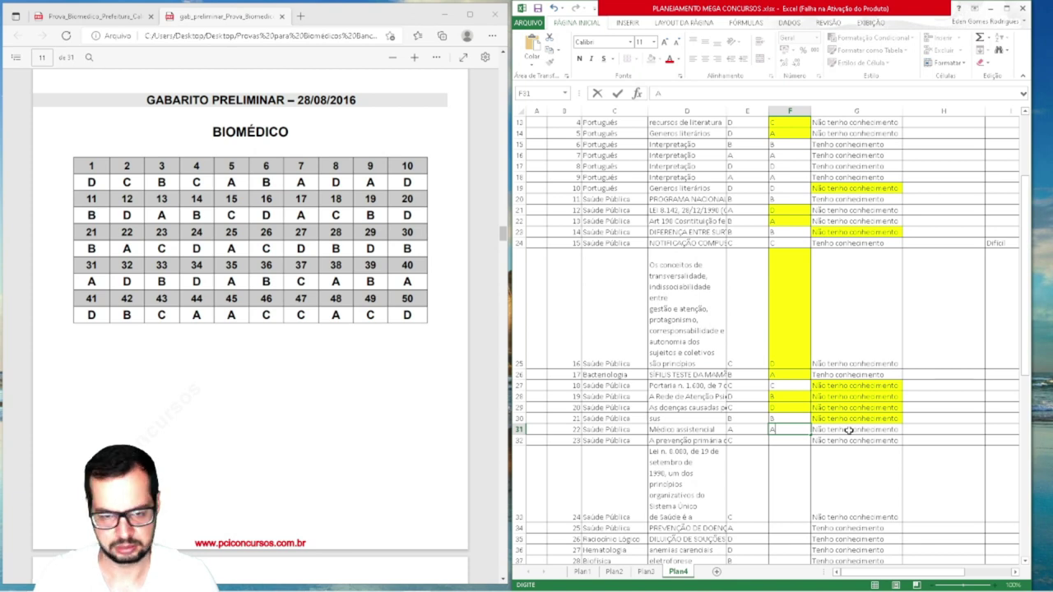
{"action": "left_click", "coordinate": [848, 431]}
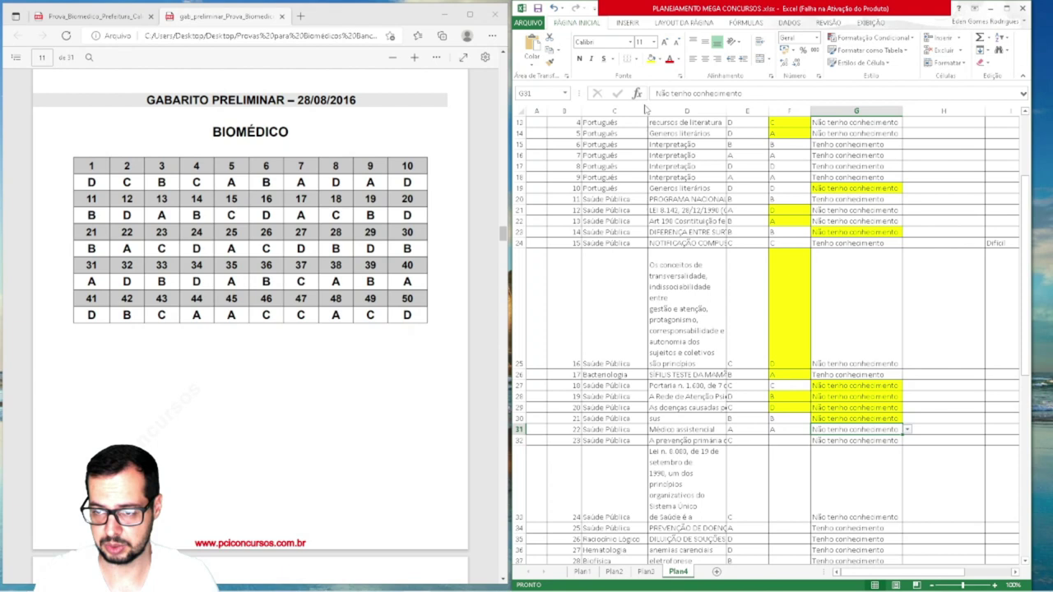
{"action": "left_click", "coordinate": [651, 58]}
Enter the official answer C for question 23 and fill its sinceridade cell with yellow
{"action": "mouse_move", "coordinate": [36, 581]}
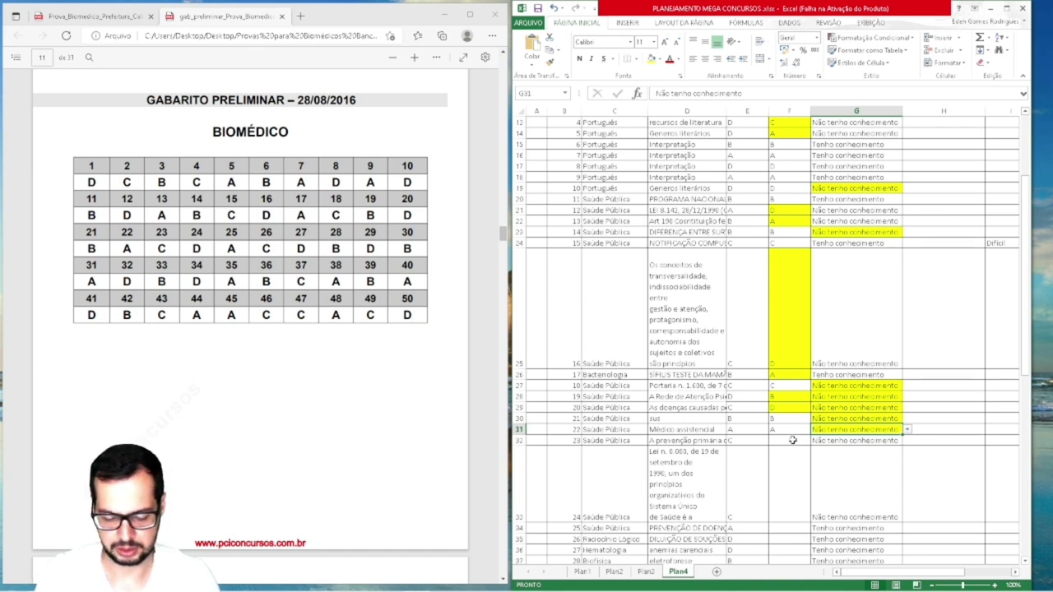
{"action": "left_click", "coordinate": [792, 440]}
{"action": "type", "text": "C"}
{"action": "key", "text": "Tab"}
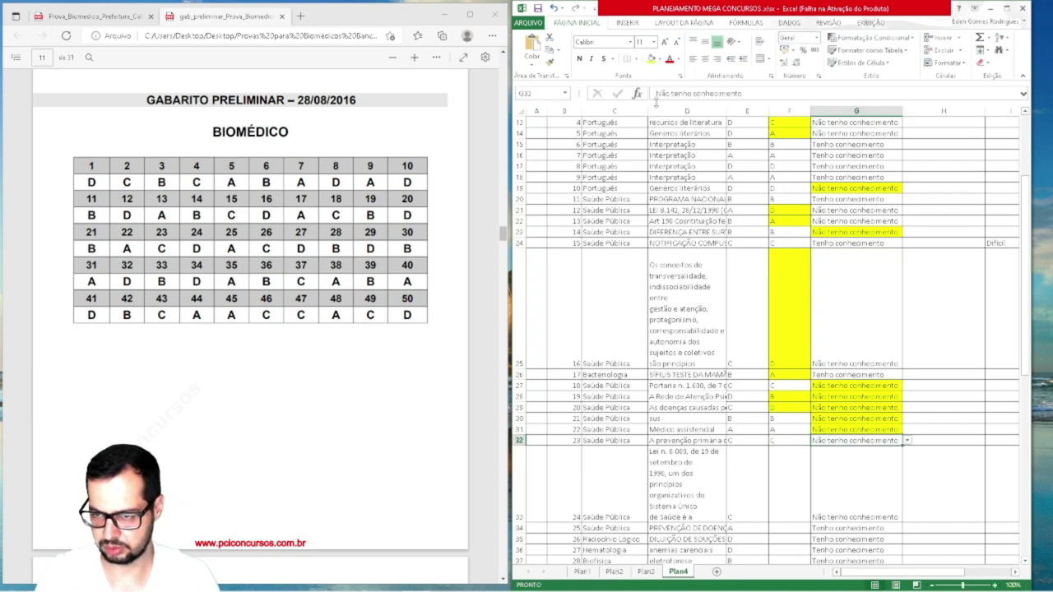
{"action": "left_click", "coordinate": [651, 59]}
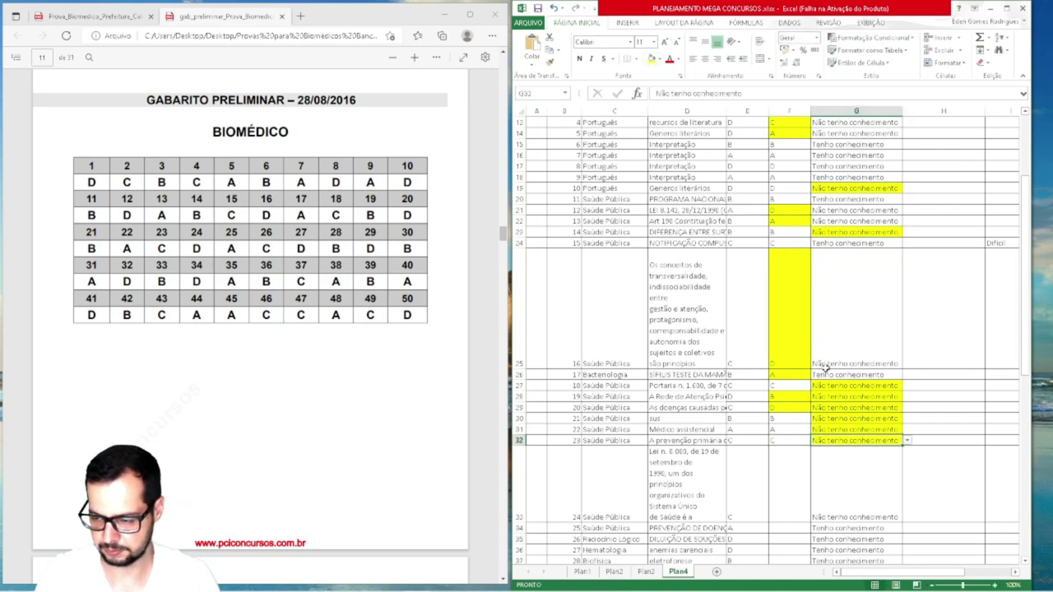
Enter the official answer D for question 24 and fill its GABARITO cell with yellow
{"action": "left_click", "coordinate": [799, 508]}
{"action": "type", "text": "D"}
{"action": "left_click", "coordinate": [855, 505]}
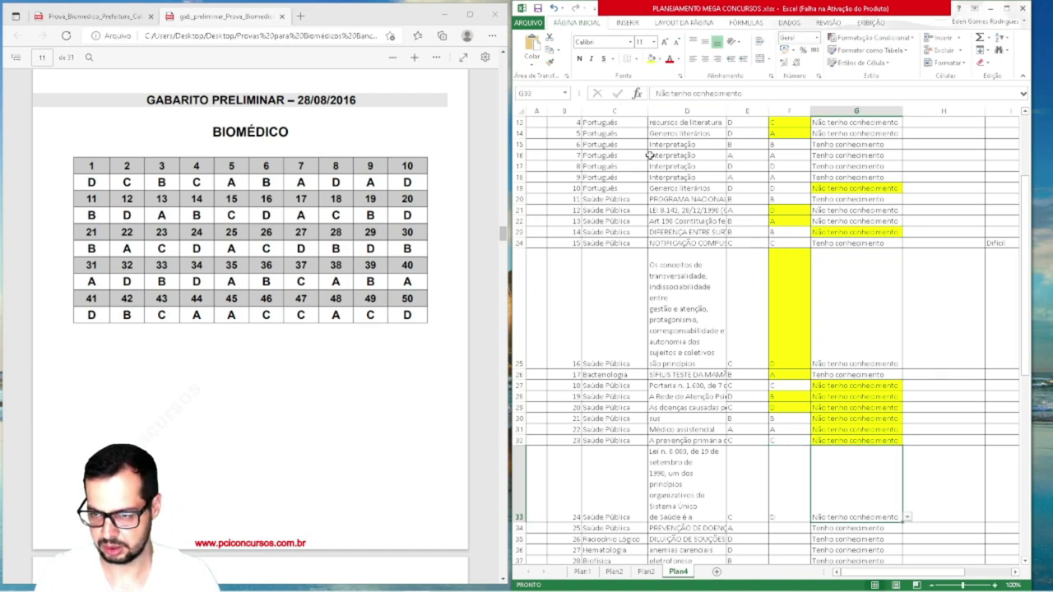
{"action": "left_click", "coordinate": [796, 478]}
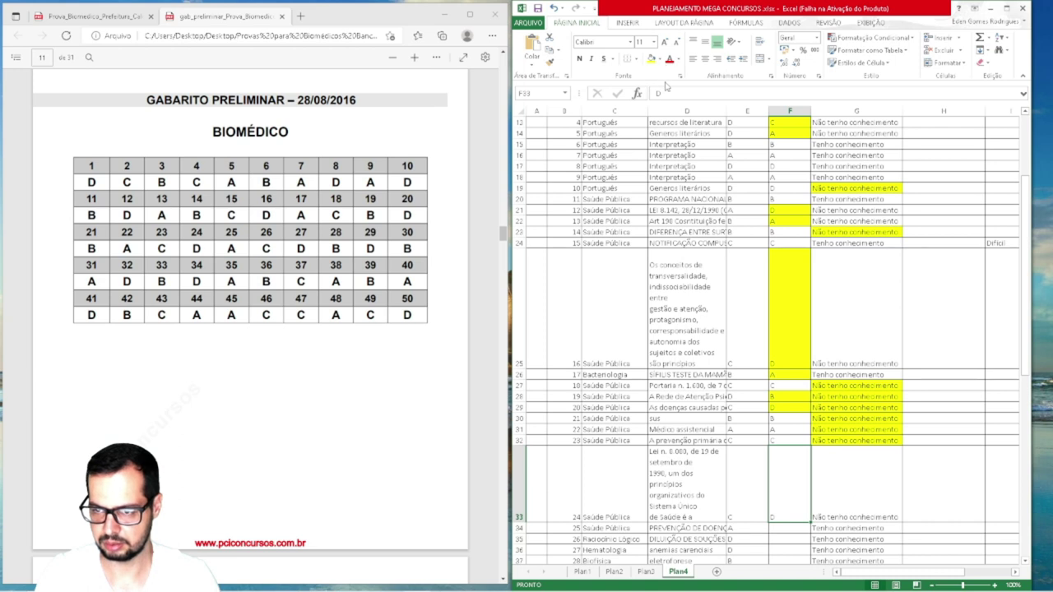
{"action": "left_click", "coordinate": [650, 59]}
Enter the official answer A for question 25 in the GABARITO column
{"action": "scroll", "coordinate": [777, 531], "scroll_direction": "down", "scroll_amount": 3}
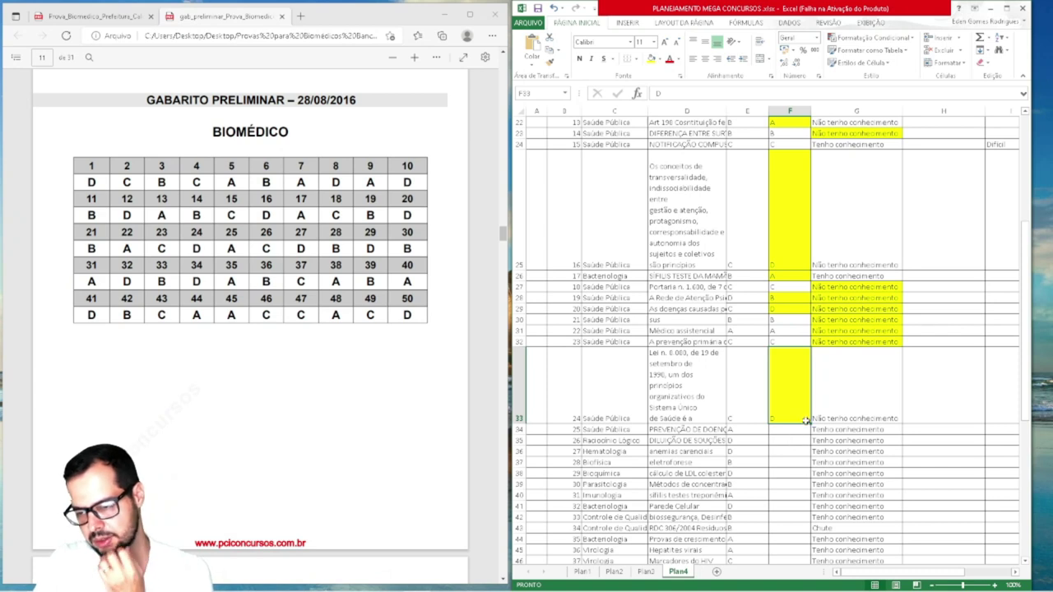
{"action": "scroll", "coordinate": [793, 328], "scroll_direction": "up", "scroll_amount": 2}
{"action": "scroll", "coordinate": [793, 327], "scroll_direction": "up", "scroll_amount": 3}
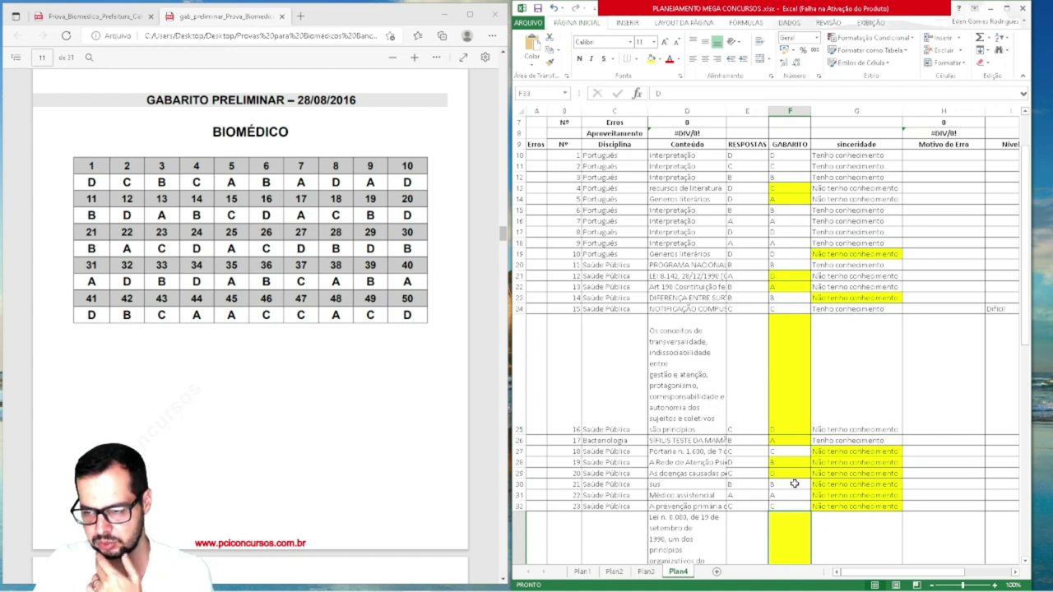
{"action": "scroll", "coordinate": [795, 460], "scroll_direction": "down", "scroll_amount": 4}
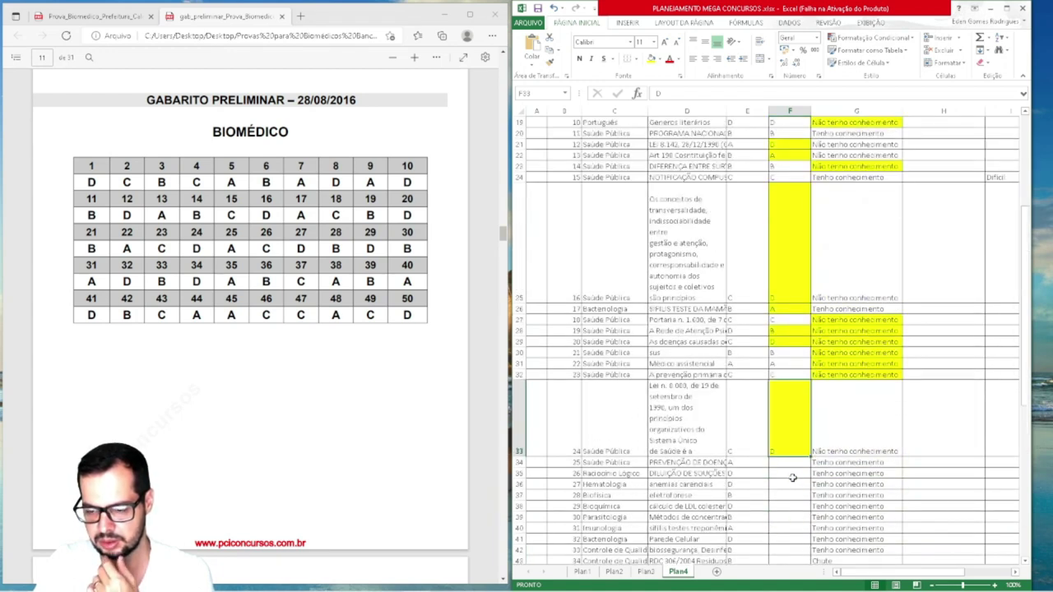
{"action": "scroll", "coordinate": [791, 408], "scroll_direction": "up", "scroll_amount": 1}
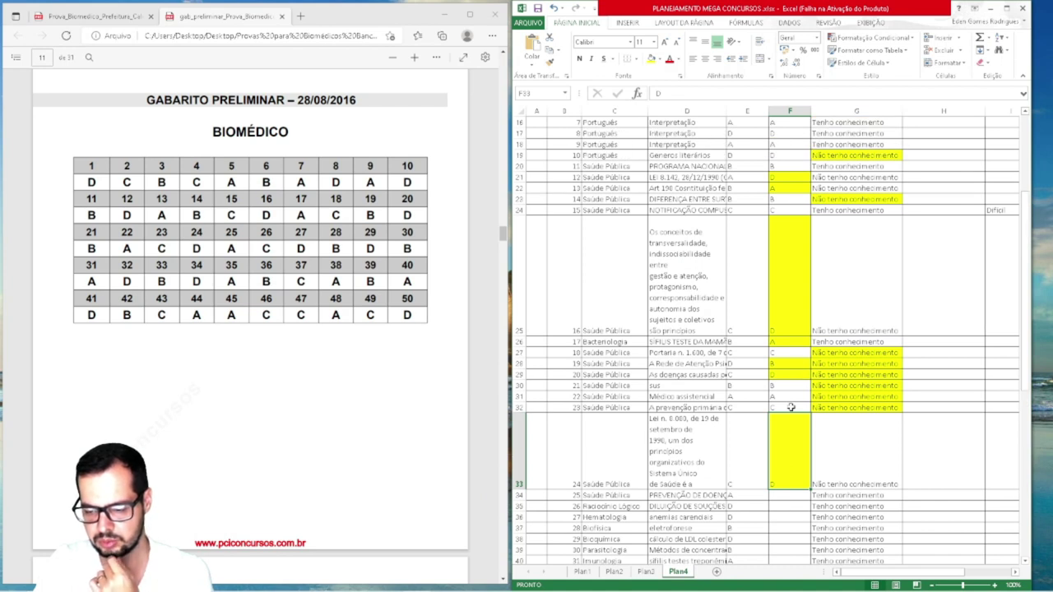
{"action": "left_click", "coordinate": [797, 498]}
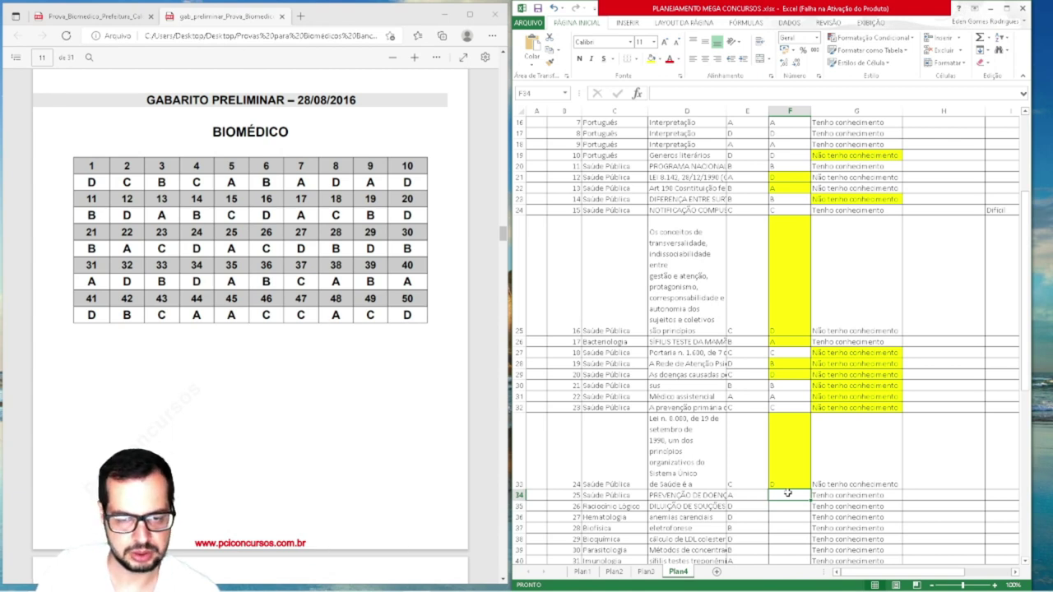
{"action": "type", "text": "A"}
{"action": "key", "text": "Tab"}
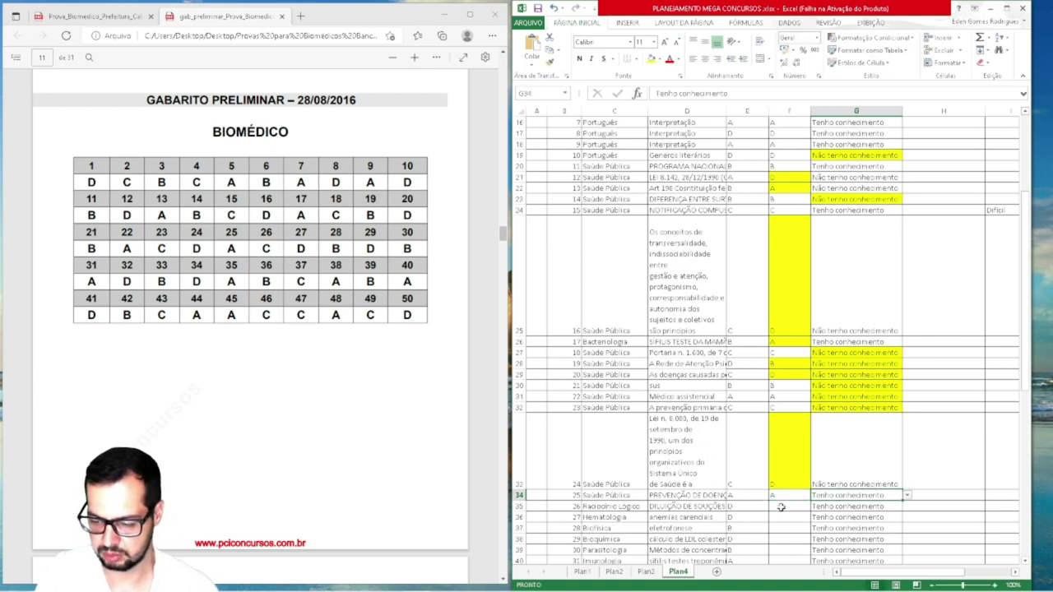
Enter the official answer C for question 26 and fill its GABARITO and sinceridade cells with yellow
{"action": "left_click", "coordinate": [783, 512]}
{"action": "scroll", "coordinate": [782, 514], "scroll_direction": "down", "scroll_amount": 2}
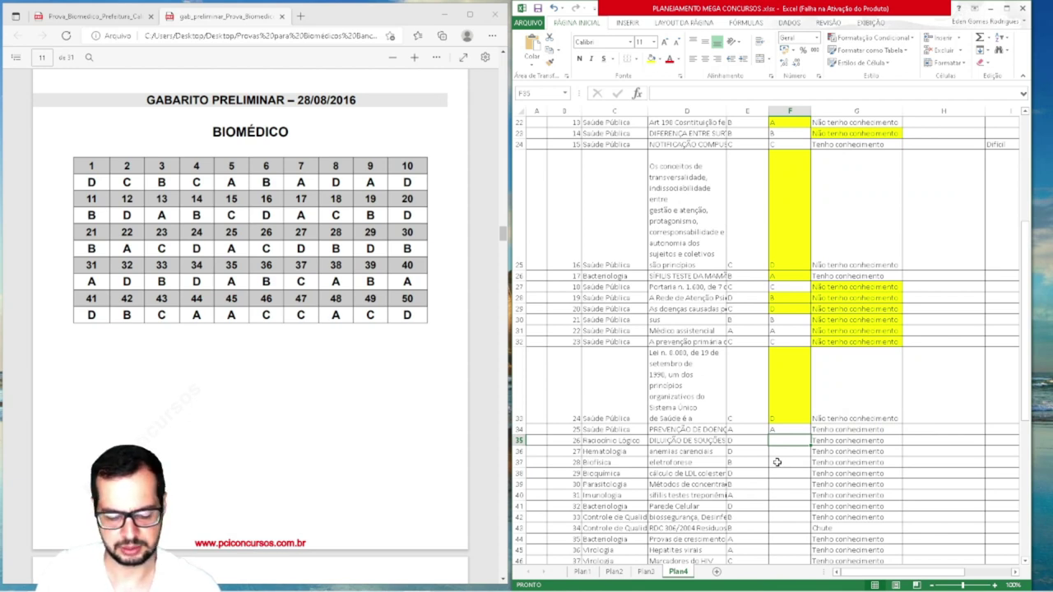
{"action": "type", "text": "C"}
{"action": "key", "text": "Return"}
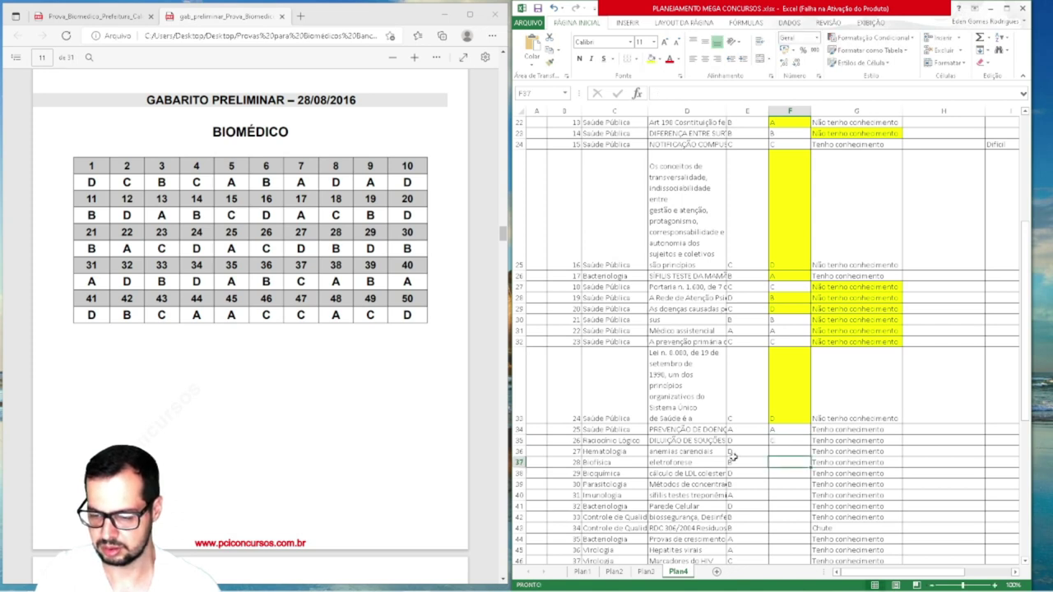
{"action": "left_click", "coordinate": [784, 434]}
{"action": "left_click", "coordinate": [783, 439]}
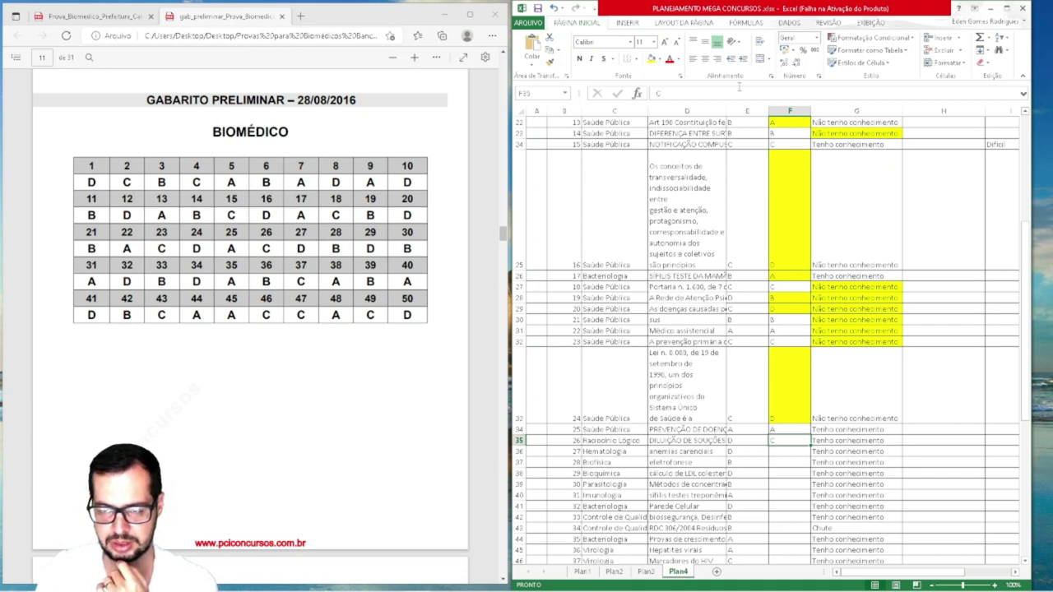
{"action": "left_click", "coordinate": [651, 59]}
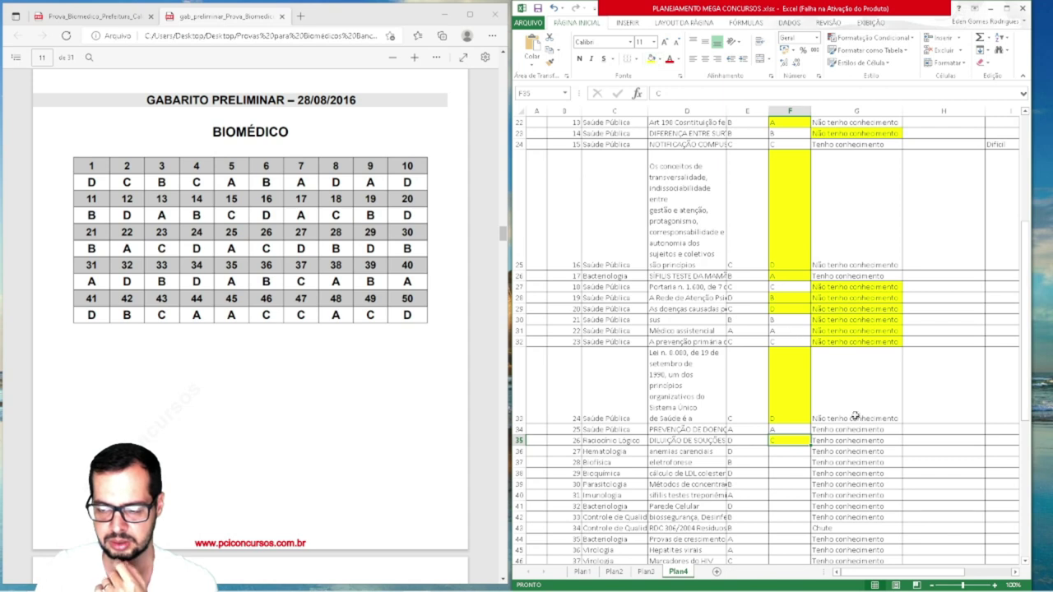
{"action": "left_click", "coordinate": [867, 442]}
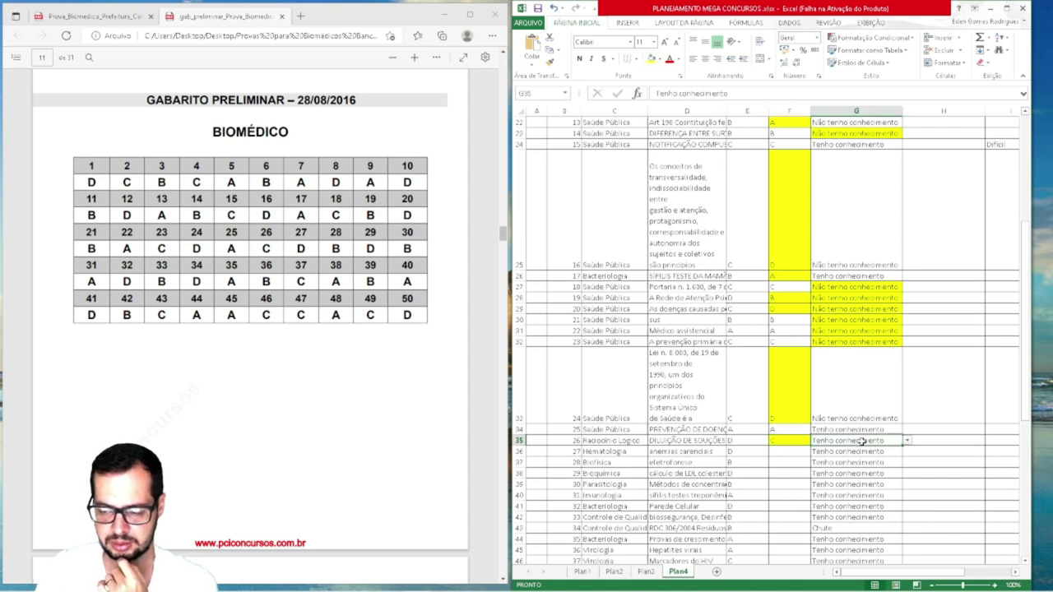
{"action": "left_click", "coordinate": [651, 60]}
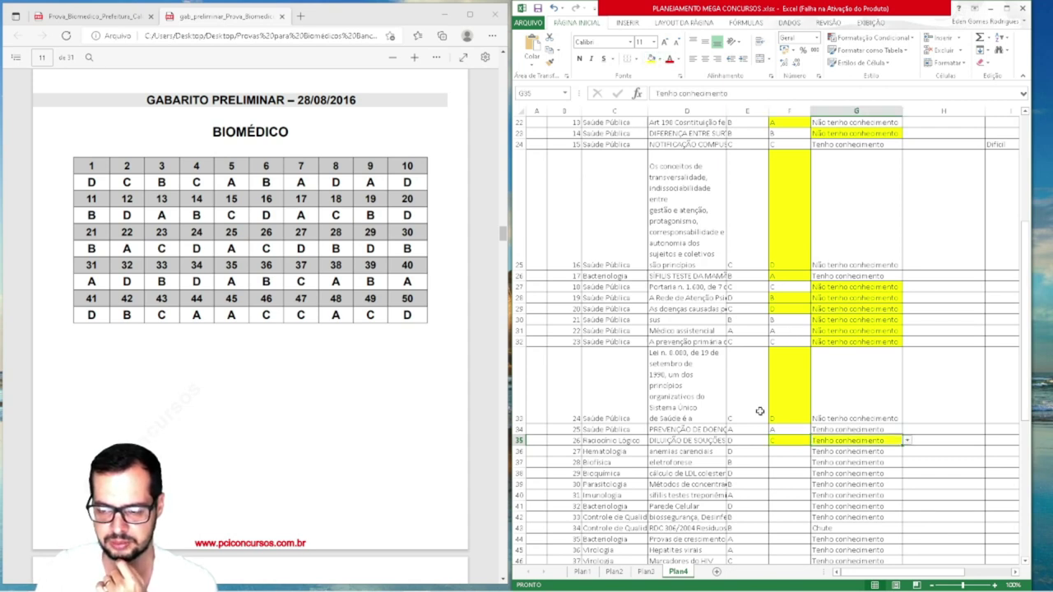
Enter the official answers D, B, D and B for questions 27 to 30 in the GABARITO column
{"action": "left_click", "coordinate": [792, 454]}
{"action": "type", "text": "D"}
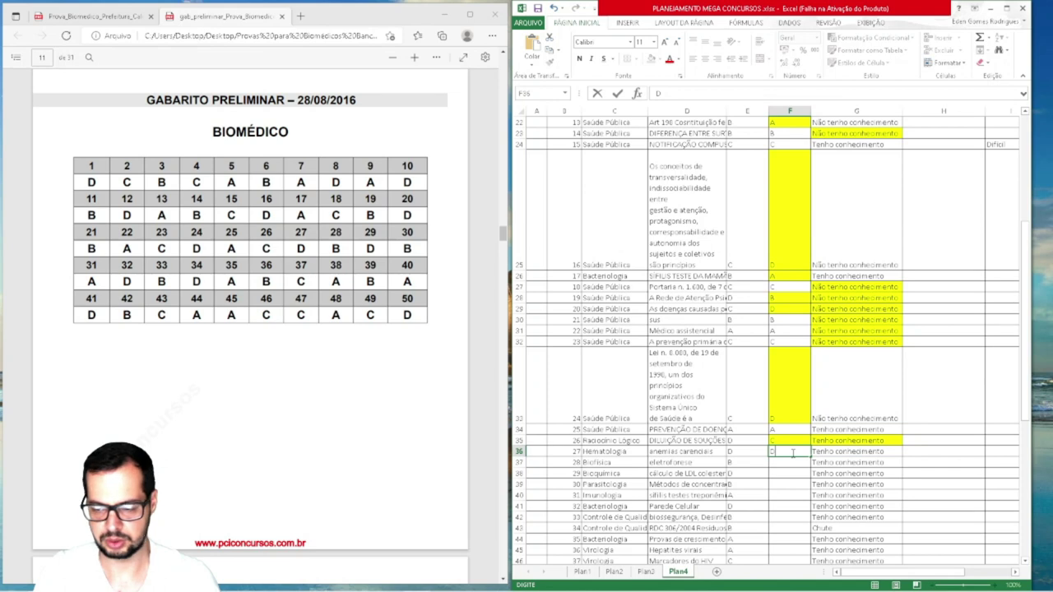
{"action": "left_click", "coordinate": [788, 465]}
{"action": "type", "text": "B"}
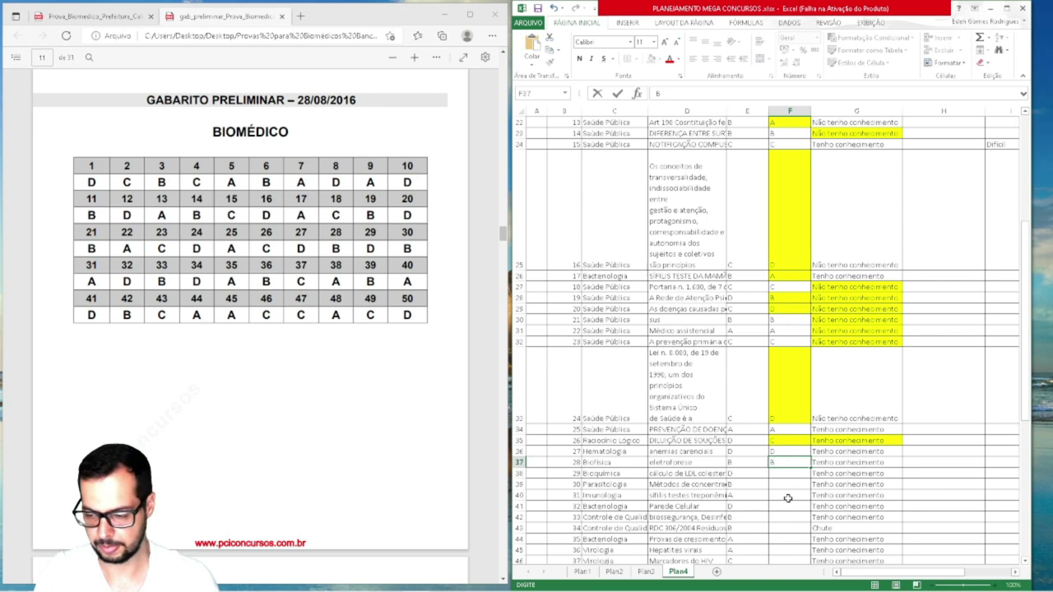
{"action": "key", "text": "Return"}
{"action": "type", "text": "D"}
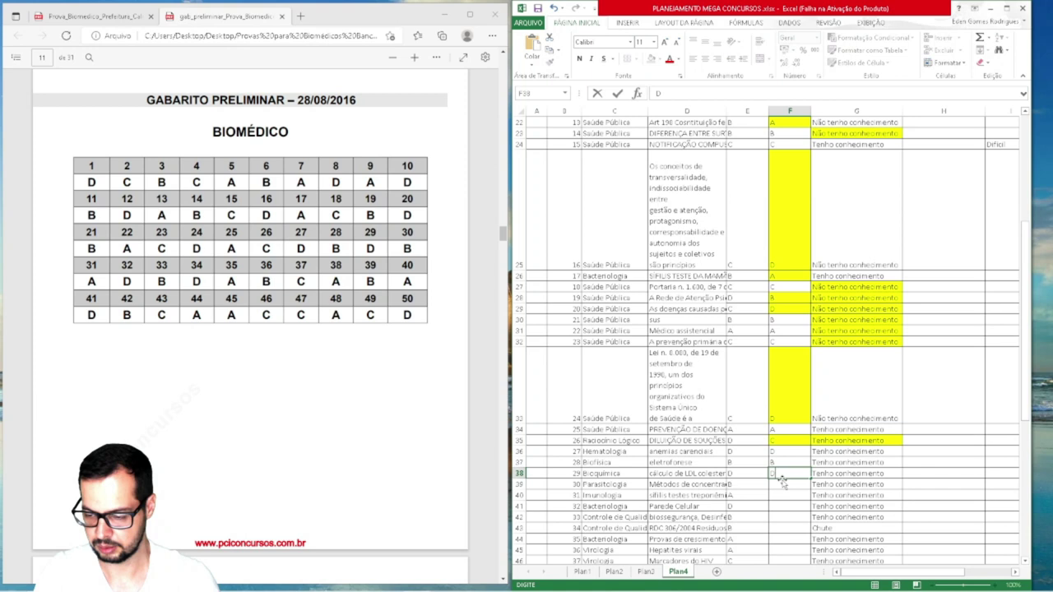
{"action": "key", "text": "Return"}
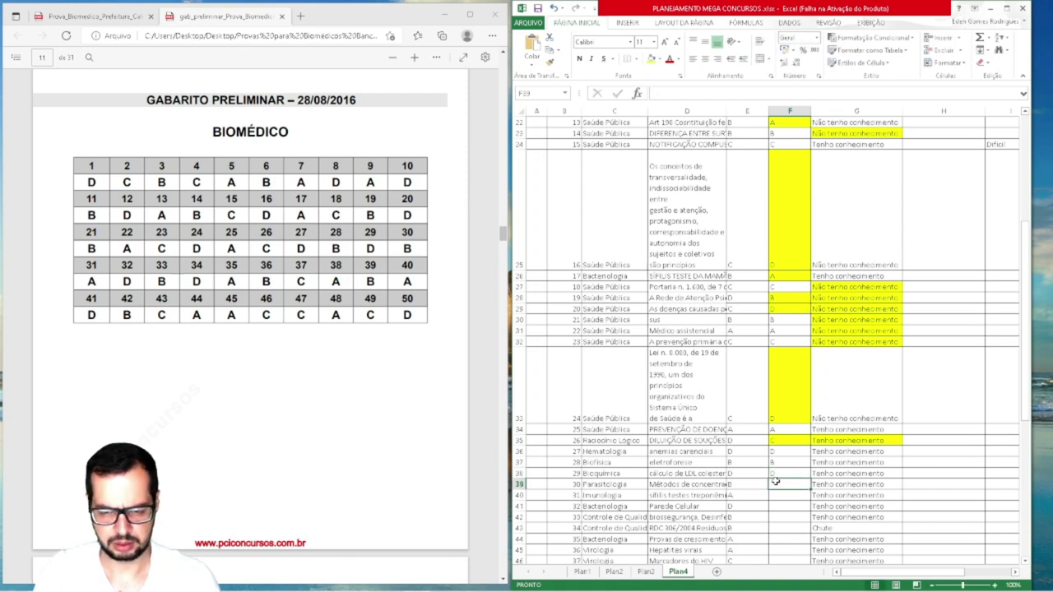
{"action": "type", "text": "B"}
{"action": "key", "text": "Return"}
Enter the official answers A, D and B for questions 31 to 33 in the GABARITO column
{"action": "scroll", "coordinate": [786, 495], "scroll_direction": "down", "scroll_amount": 3}
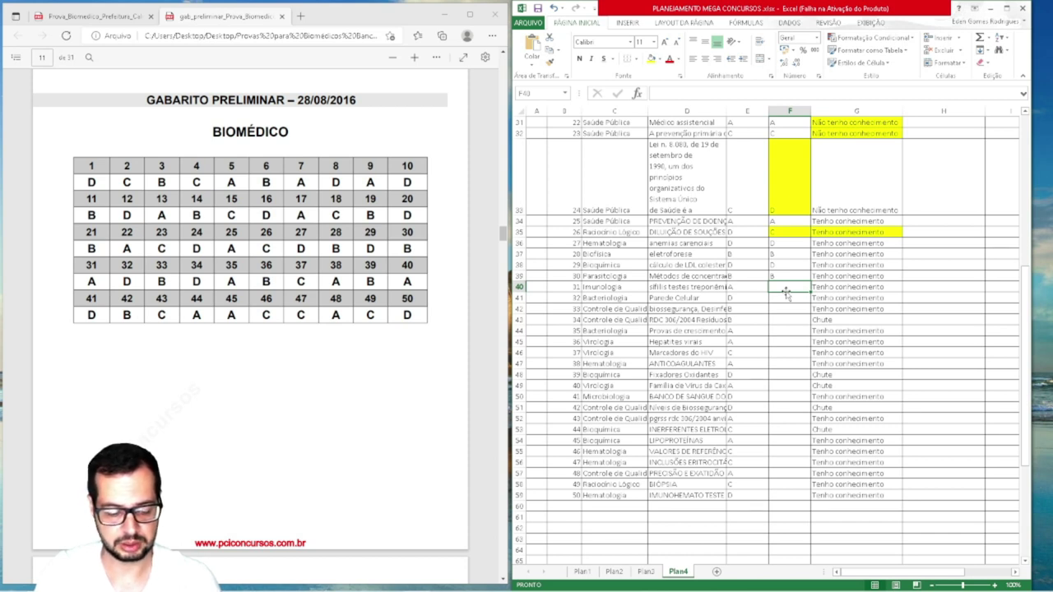
{"action": "type", "text": "A"}
{"action": "key", "text": "Return"}
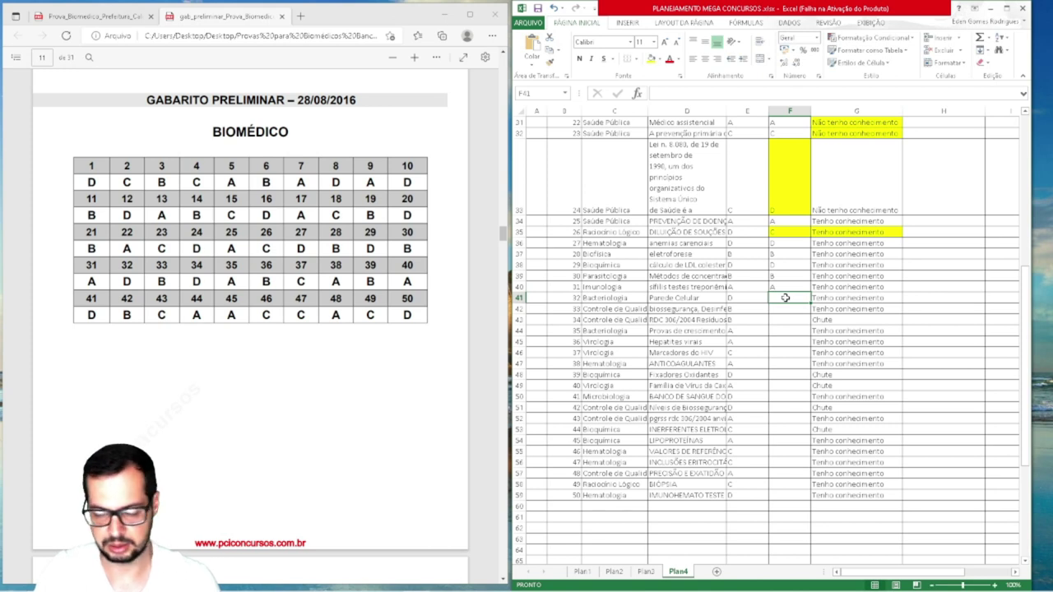
{"action": "type", "text": "D"}
{"action": "key", "text": "Return"}
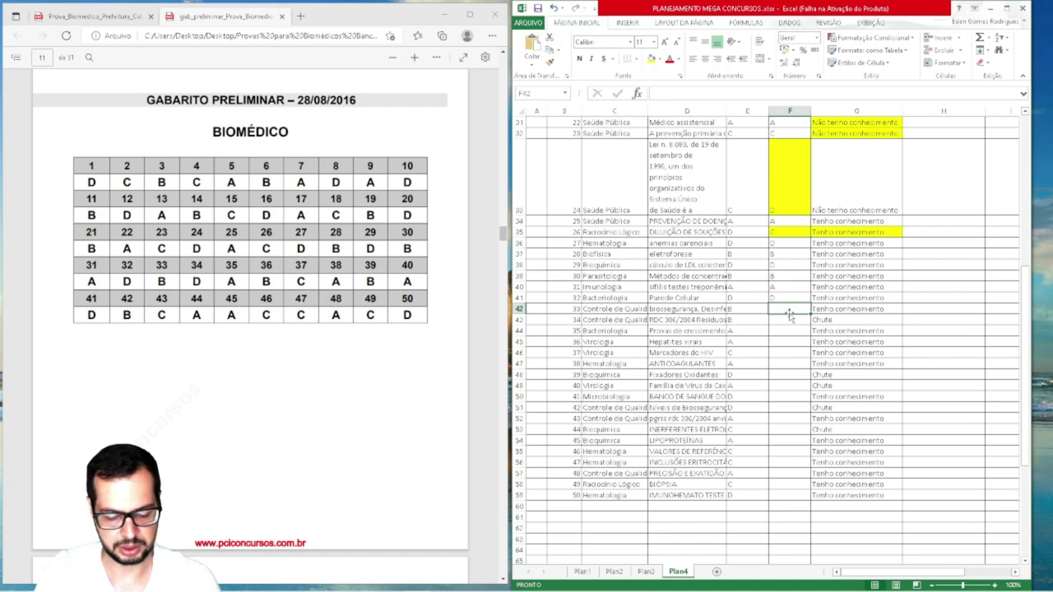
{"action": "type", "text": "B"}
{"action": "key", "text": "Return"}
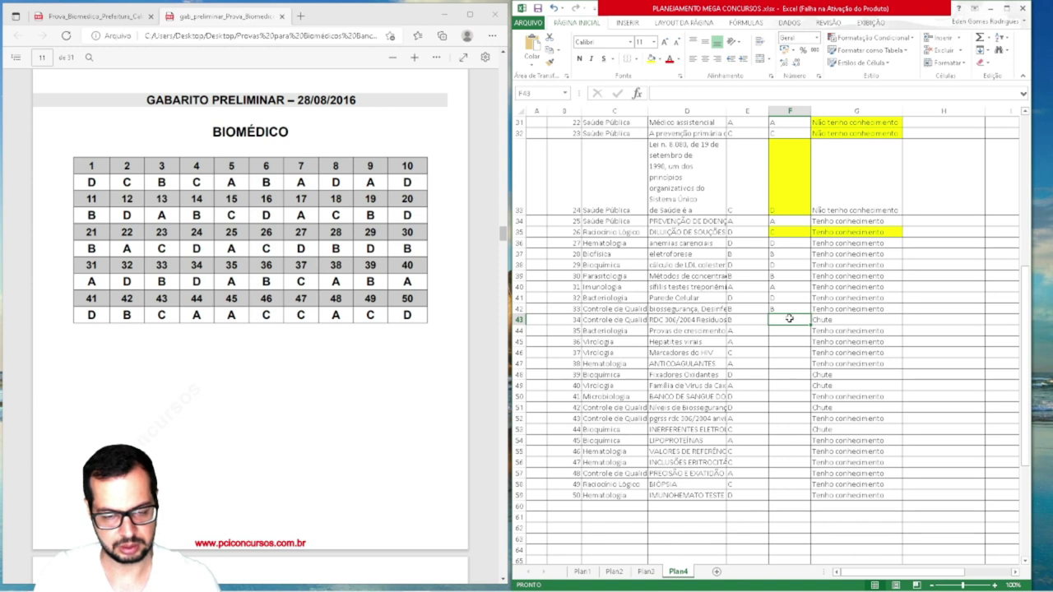
Enter the official answer D for question 34 and fill its GABARITO and sinceridade cells with yellow
{"action": "type", "text": "D"}
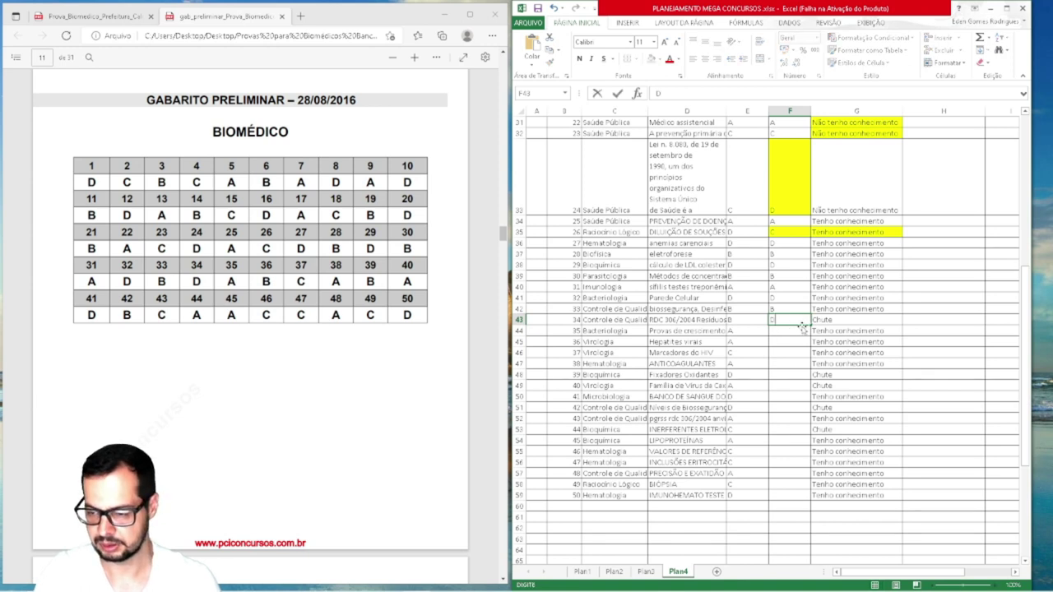
{"action": "key", "text": "Tab"}
{"action": "left_click", "coordinate": [780, 318]}
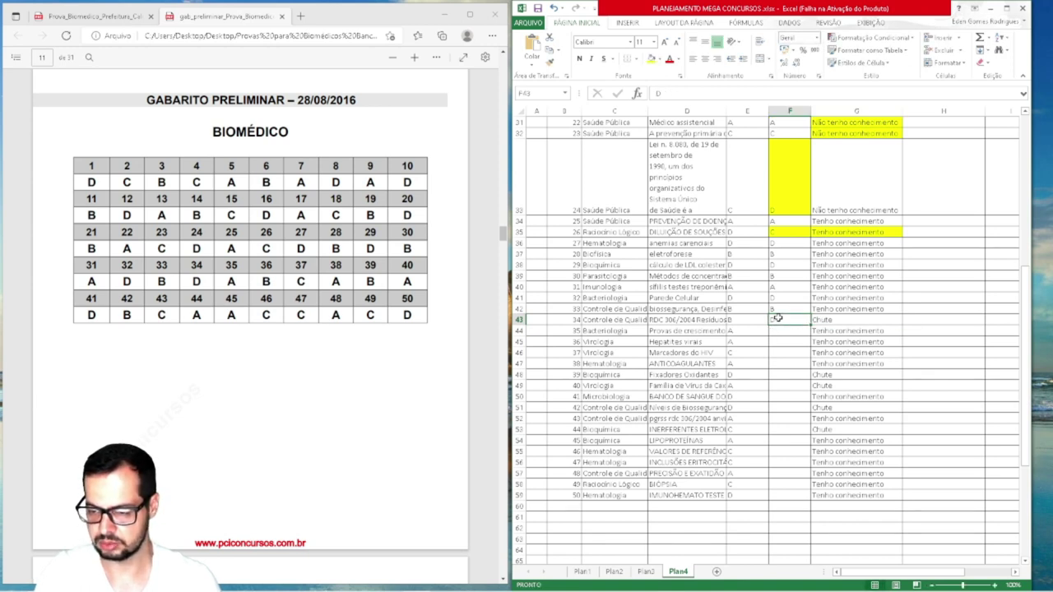
{"action": "left_click", "coordinate": [651, 59]}
{"action": "left_click", "coordinate": [827, 319]}
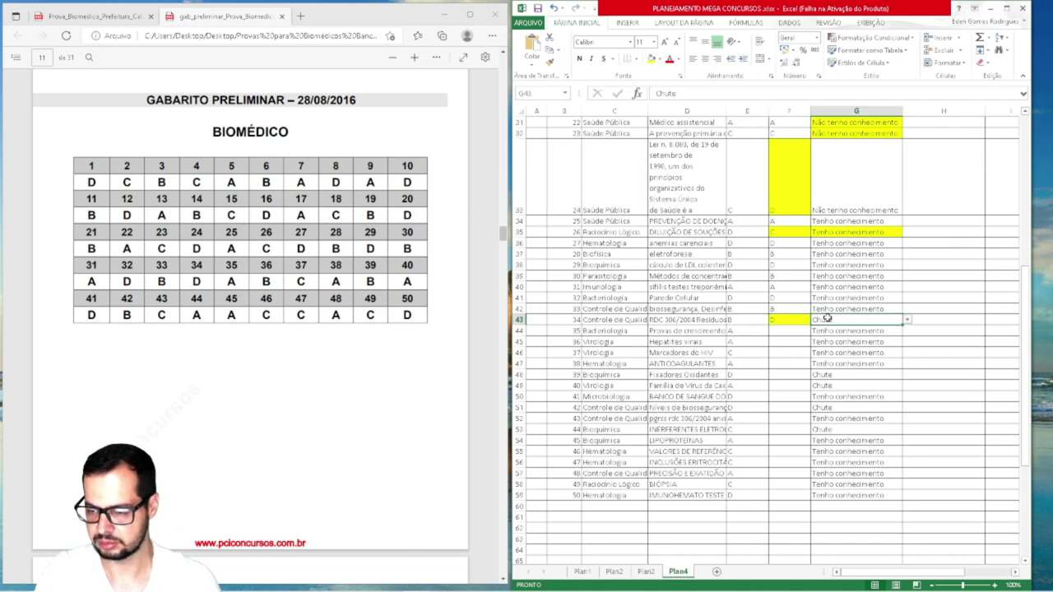
{"action": "left_click", "coordinate": [650, 58]}
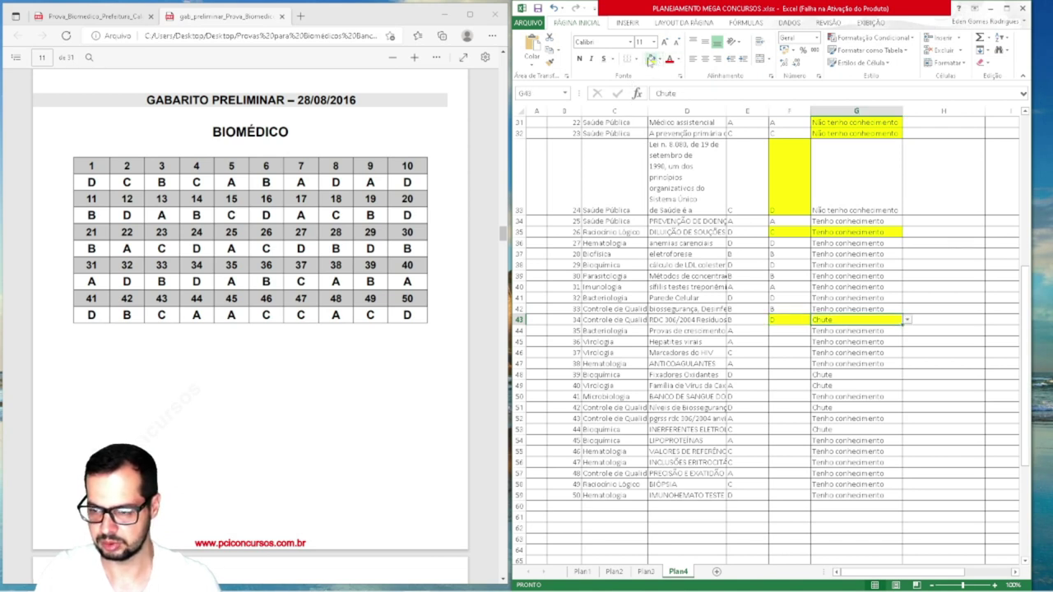
Enter the official answer A for question 35 in the GABARITO column
{"action": "left_click", "coordinate": [792, 331]}
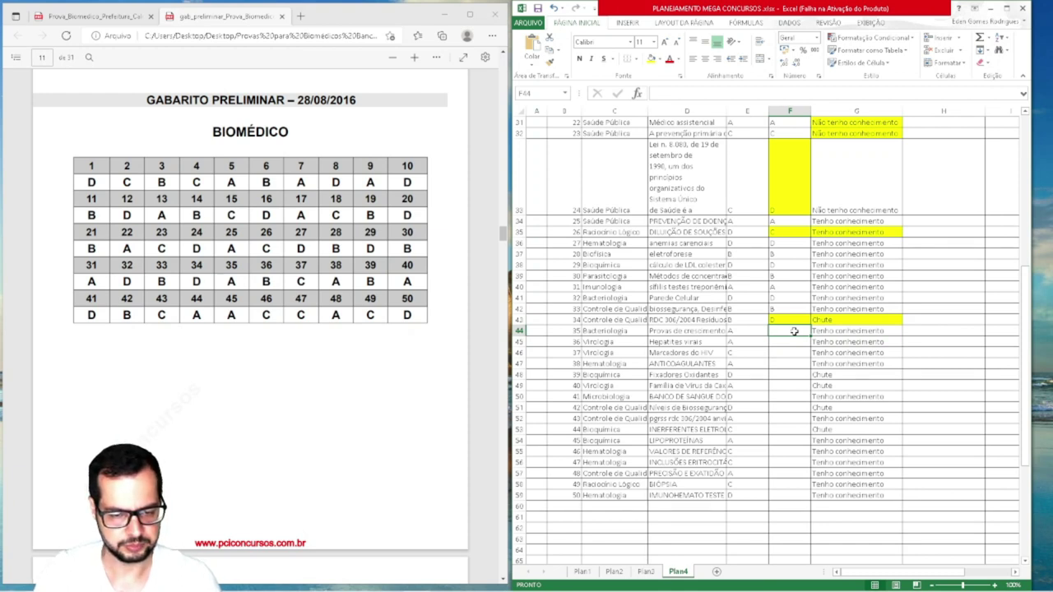
{"action": "type", "text": "A"}
{"action": "key", "text": "Return"}
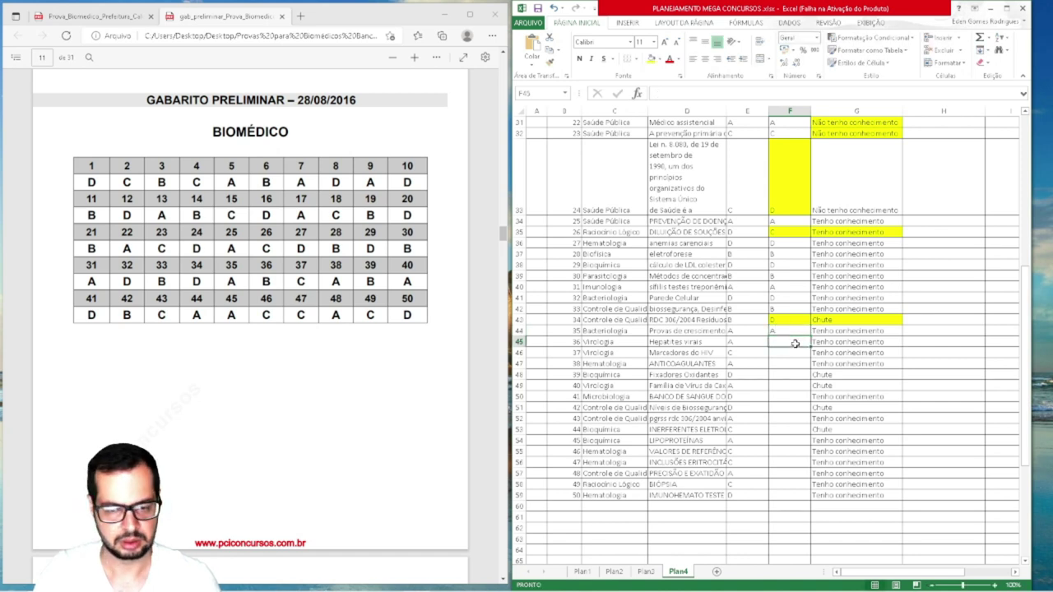
Enter the official answer B for question 36 and fill its GABARITO and sinceridade cells with yellow
{"action": "type", "text": "B"}
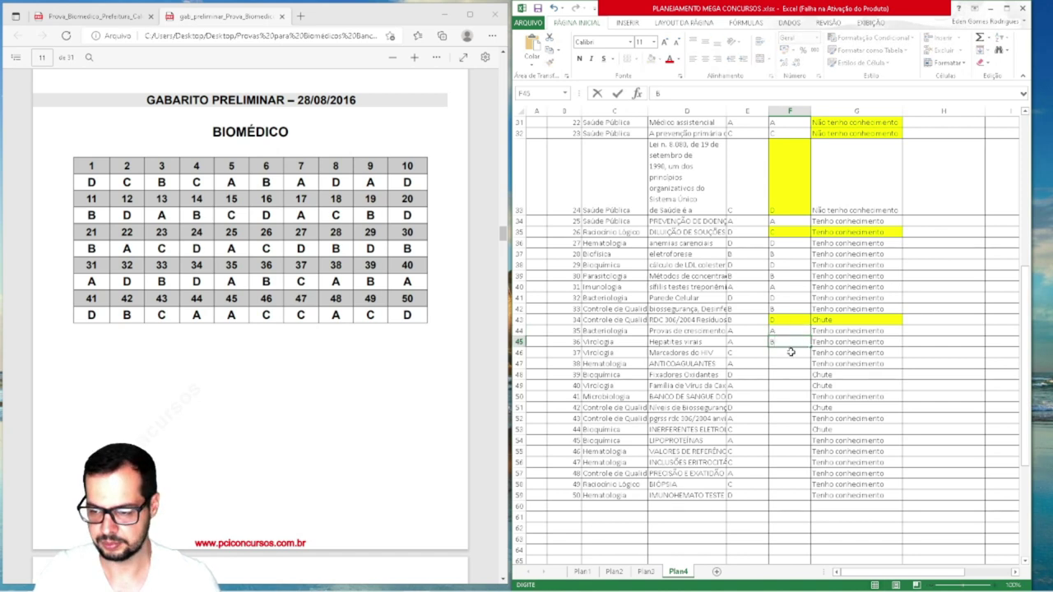
{"action": "key", "text": "Return"}
{"action": "key", "text": "Return"}
{"action": "left_click", "coordinate": [792, 342]}
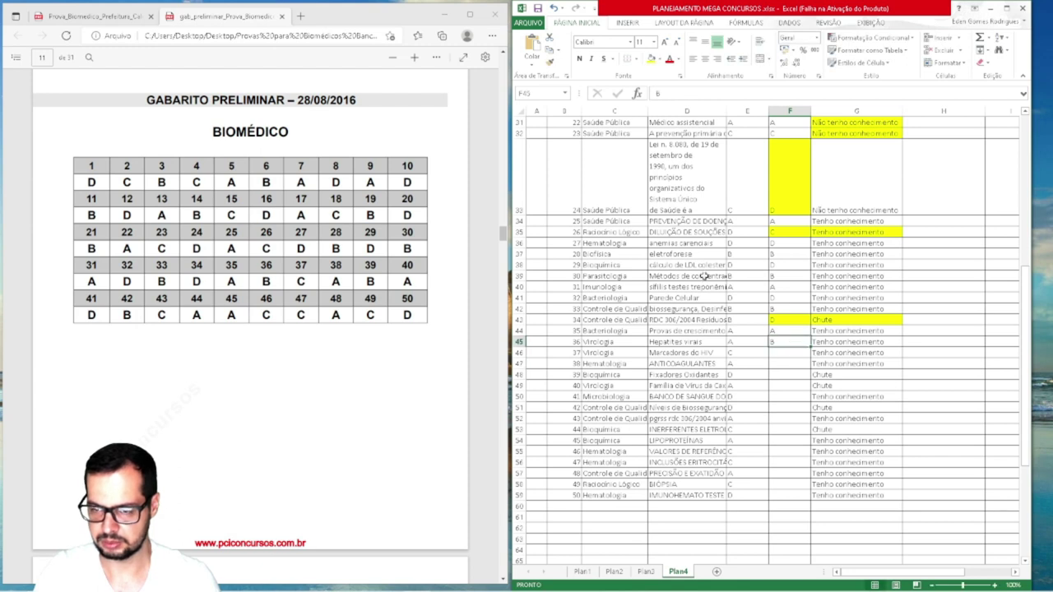
{"action": "left_click", "coordinate": [652, 59]}
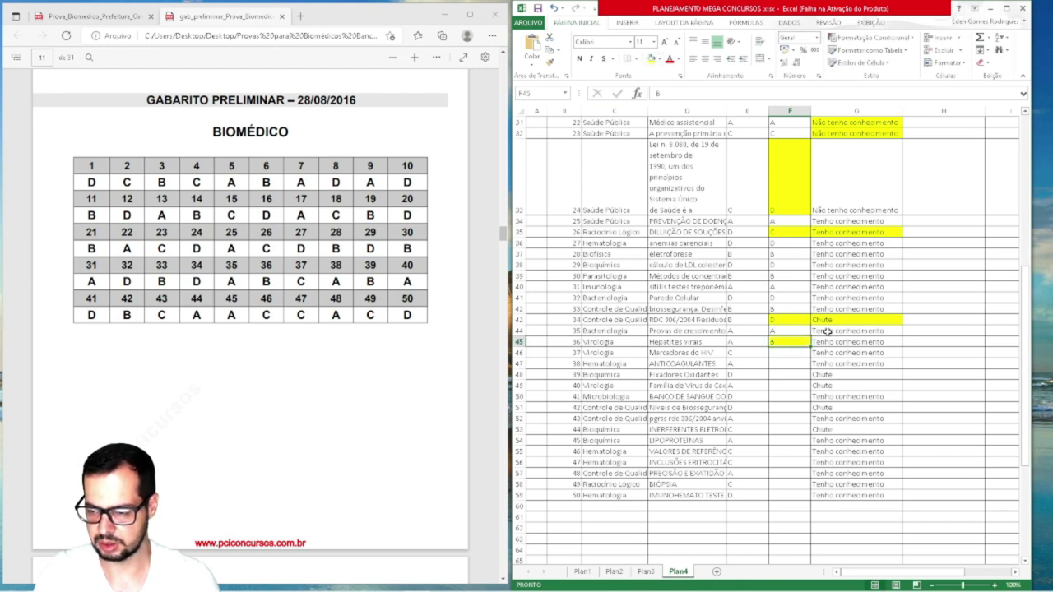
{"action": "left_click", "coordinate": [843, 344]}
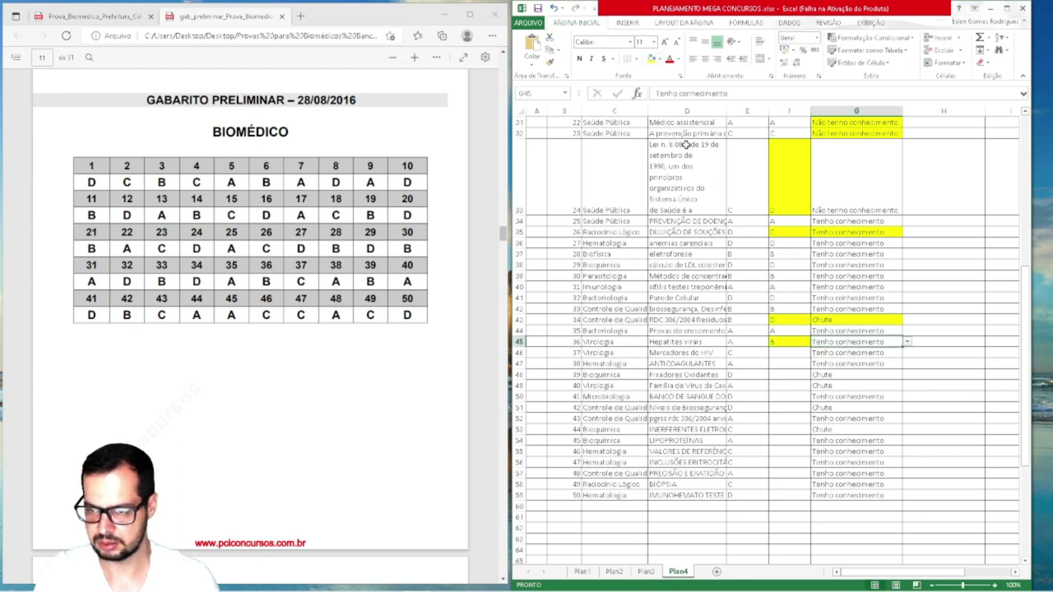
{"action": "left_click", "coordinate": [651, 59]}
Enter the official answer C for question 37 in the GABARITO column
{"action": "left_click", "coordinate": [797, 353]}
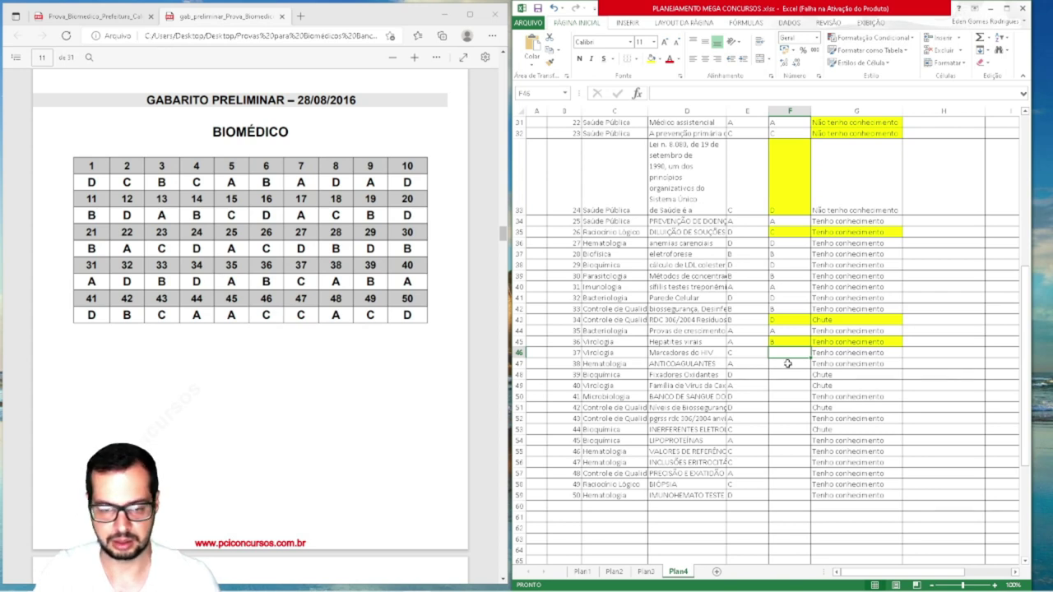
{"action": "type", "text": "C"}
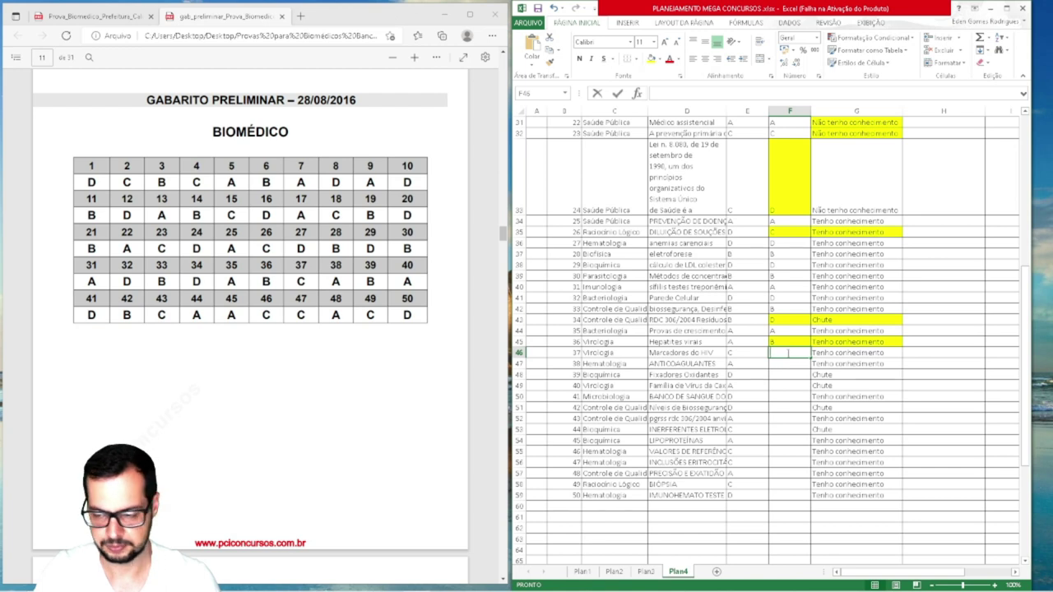
{"action": "key", "text": "Return"}
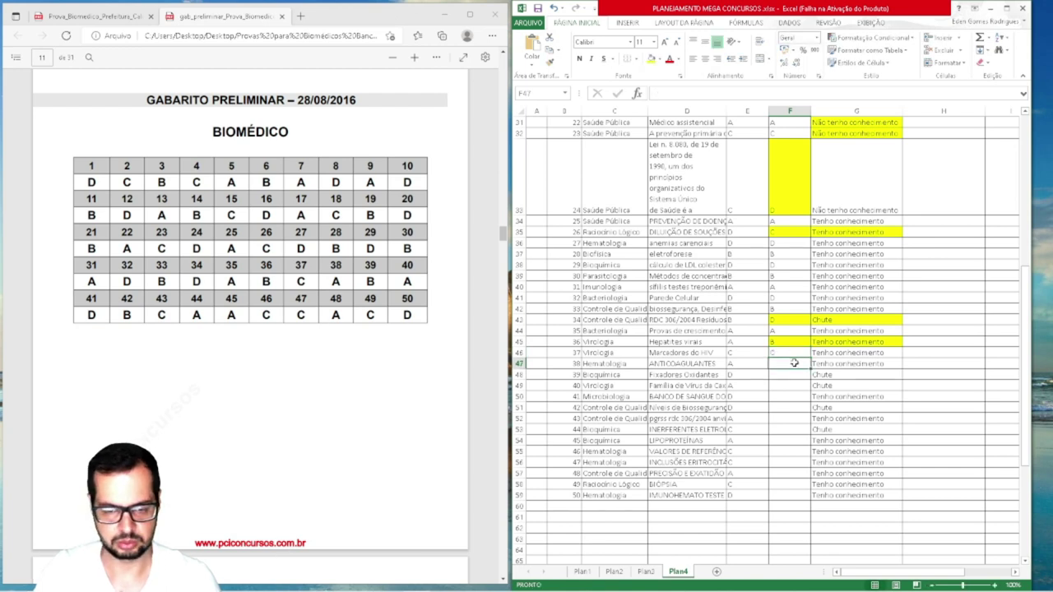
Enter the official answers A for question 38 and B for question 39, filling question 39's GABARITO cell with yellow
{"action": "type", "text": "A"}
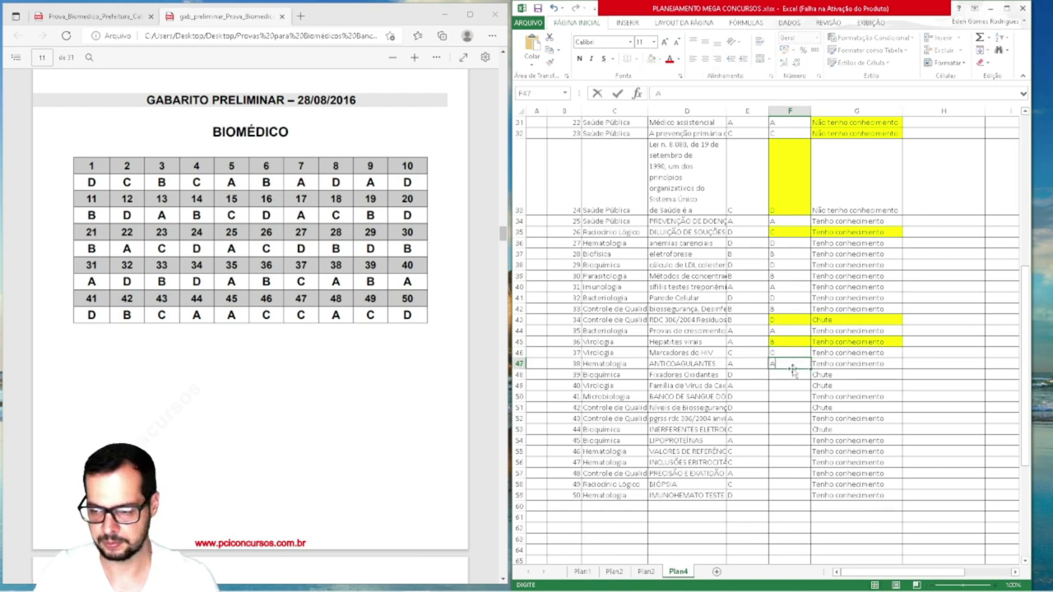
{"action": "key", "text": "Return"}
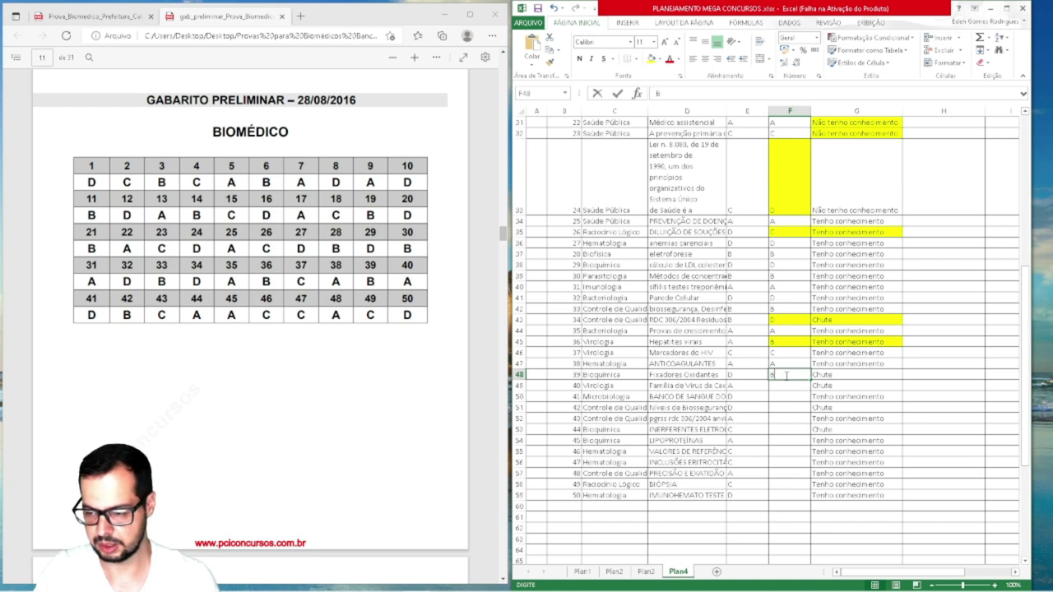
{"action": "type", "text": "B"}
{"action": "key", "text": "Return"}
{"action": "key", "text": "Return"}
{"action": "left_click", "coordinate": [782, 374]}
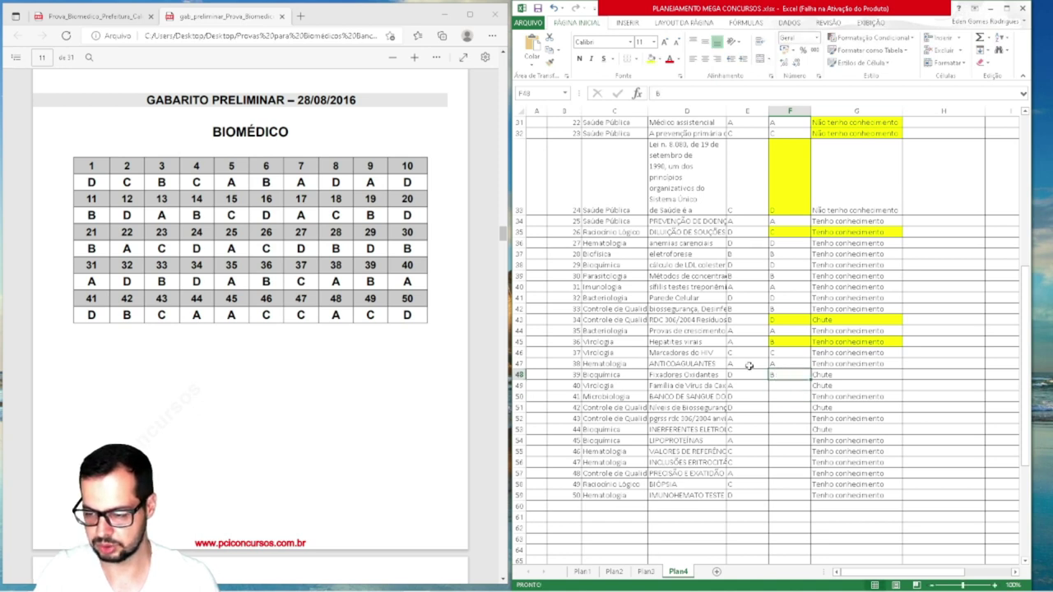
{"action": "left_click", "coordinate": [651, 59]}
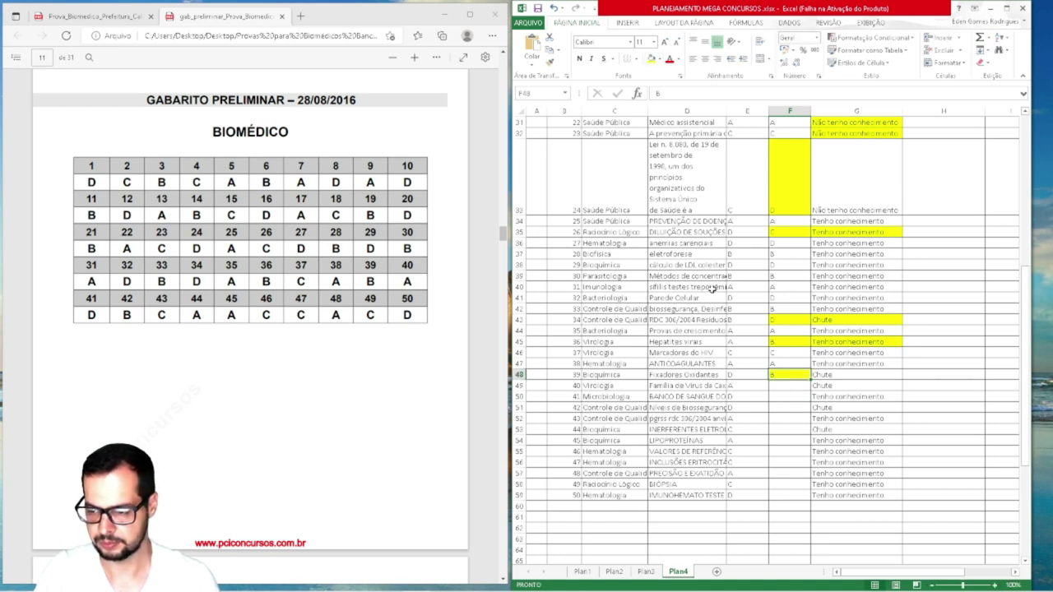
Enter the official answer A for question 40 and fill its sinceridade cell with yellow
{"action": "left_click", "coordinate": [787, 386]}
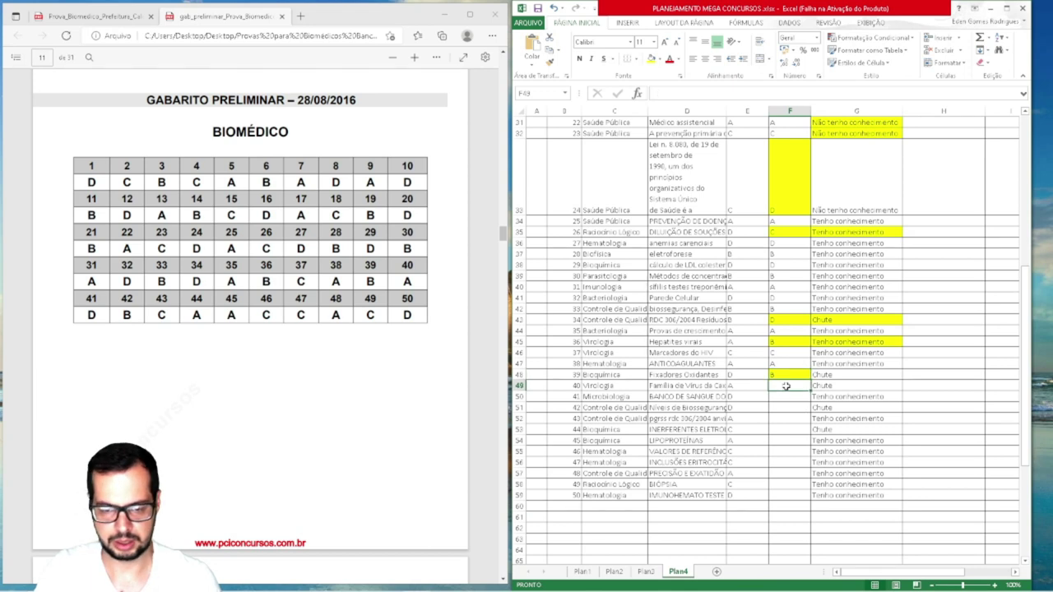
{"action": "type", "text": "A"}
{"action": "key", "text": "Return"}
{"action": "key", "text": "Return"}
{"action": "left_click", "coordinate": [826, 385]}
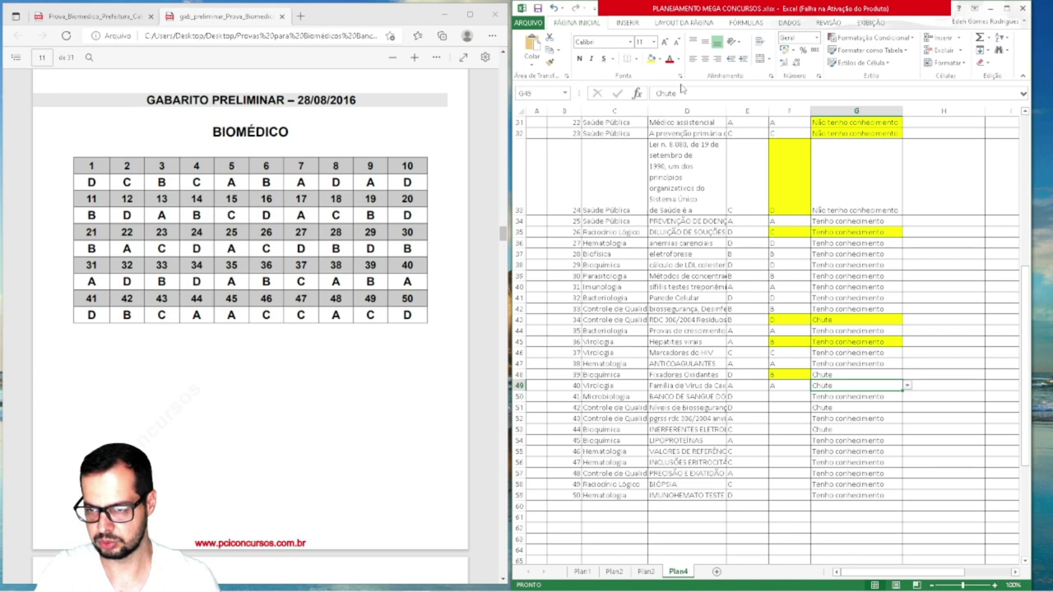
{"action": "left_click", "coordinate": [651, 59]}
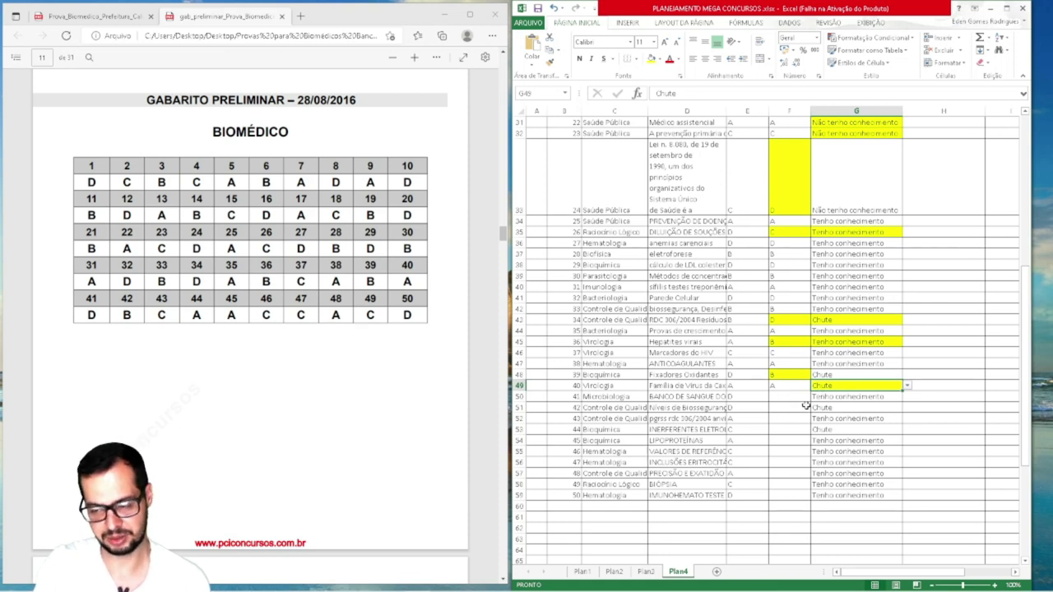
Enter the official answers D for question 41 and B for question 42, filling question 42's GABARITO cell with yellow
{"action": "left_click", "coordinate": [805, 398]}
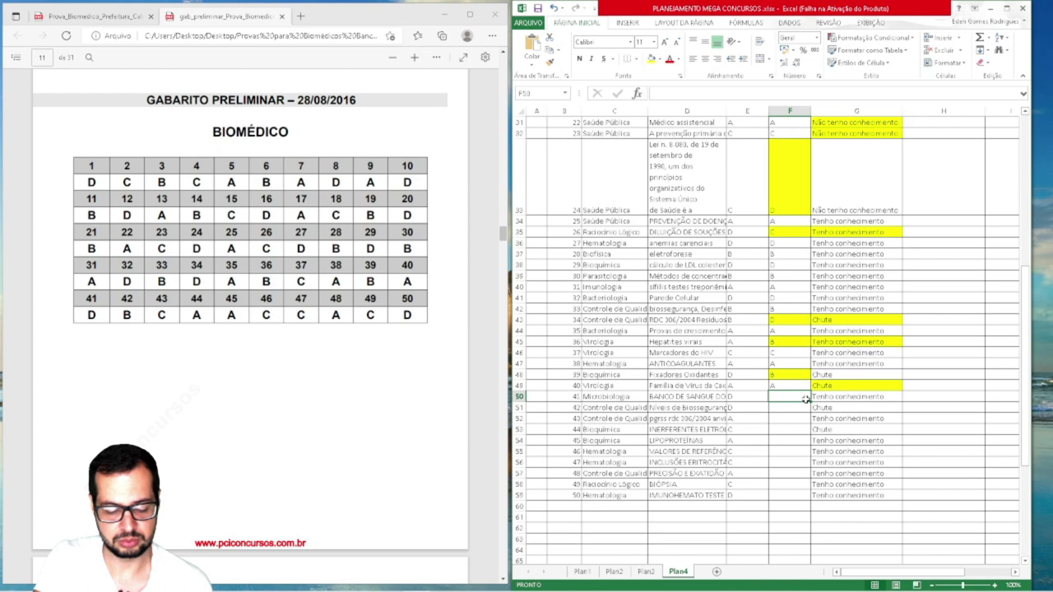
{"action": "type", "text": "D"}
{"action": "key", "text": "Return"}
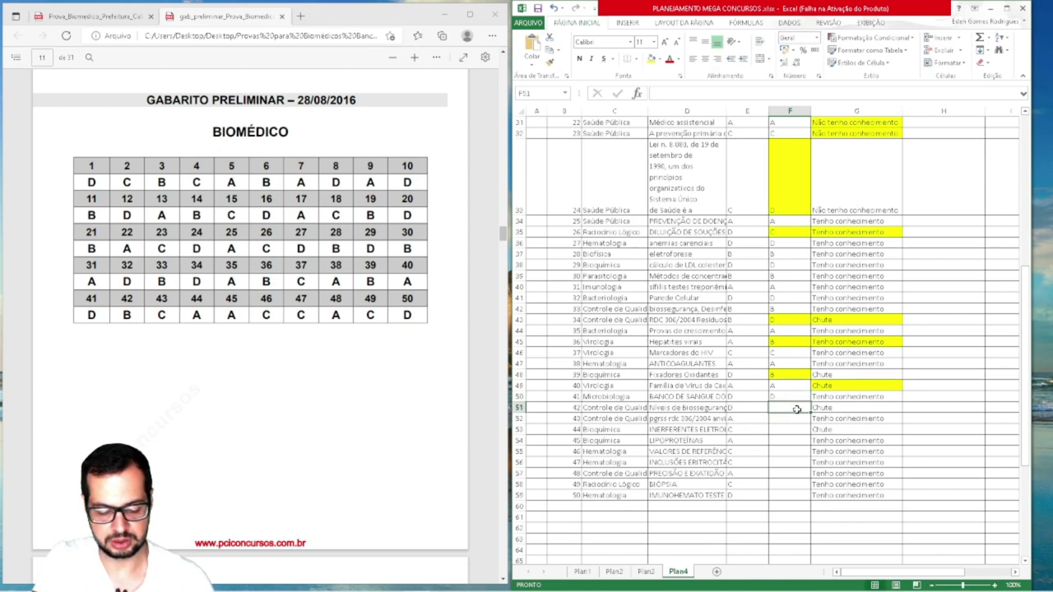
{"action": "type", "text": "B"}
{"action": "key", "text": "Return"}
{"action": "left_click", "coordinate": [782, 410]}
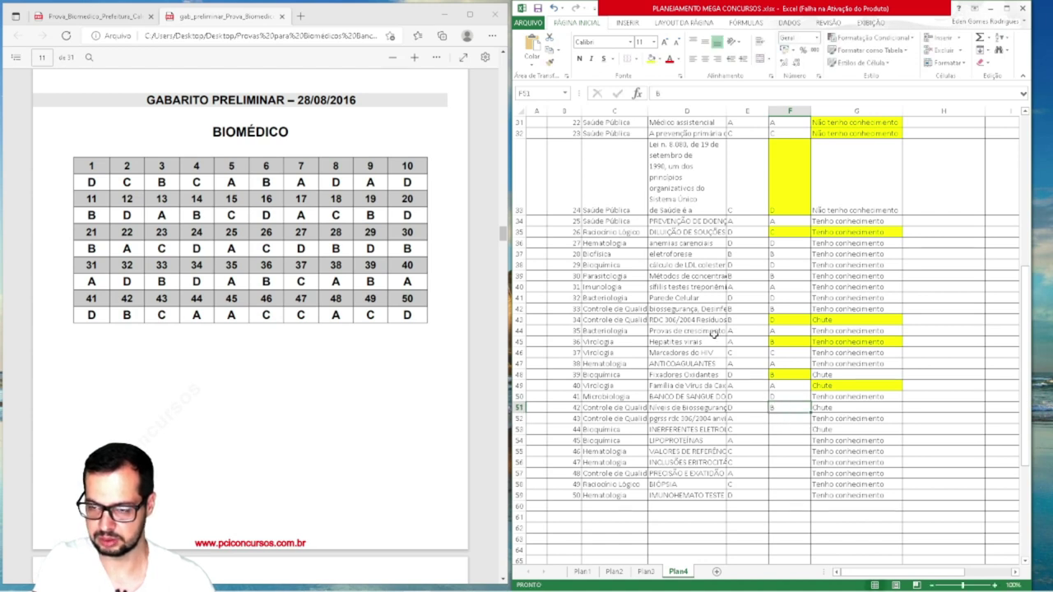
{"action": "left_click", "coordinate": [652, 59]}
Enter the official answer C for question 43 and fill its GABARITO and sinceridade cells with yellow
{"action": "left_click", "coordinate": [795, 427]}
{"action": "left_click", "coordinate": [794, 419]}
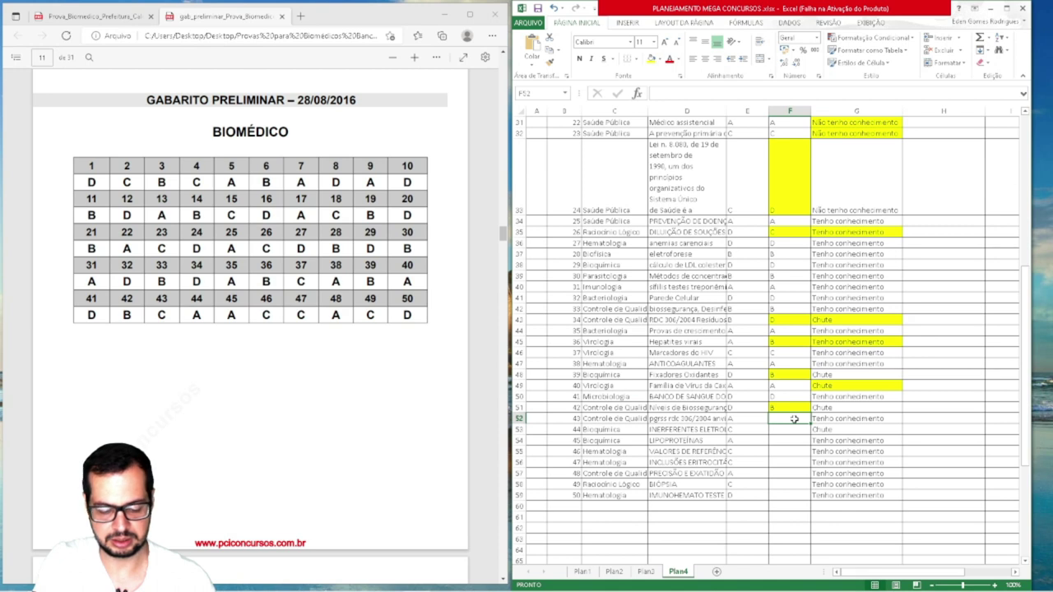
{"action": "type", "text": "C"}
{"action": "key", "text": "Return"}
{"action": "left_click", "coordinate": [779, 416]}
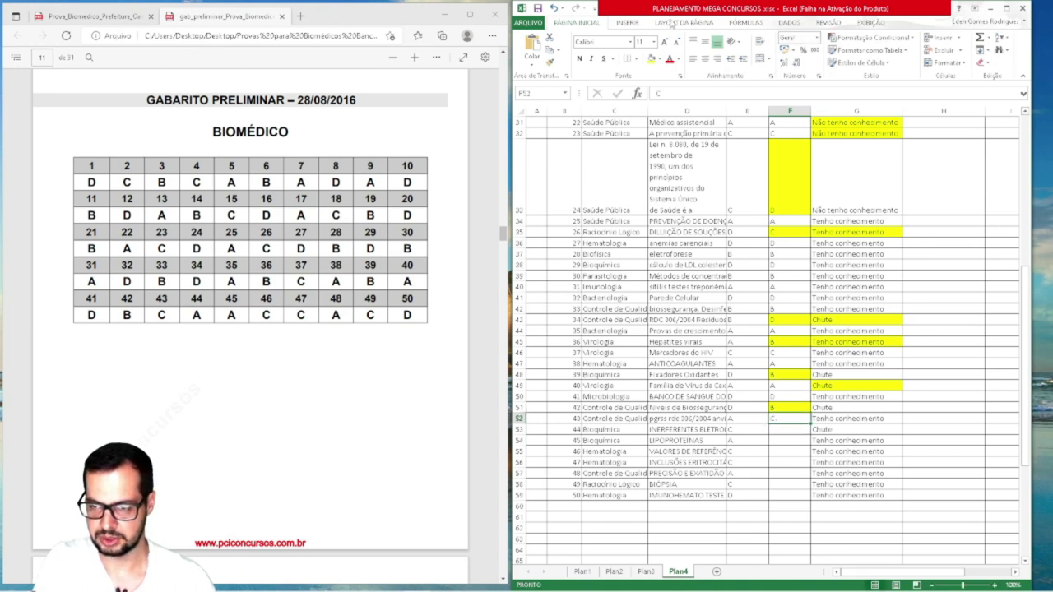
{"action": "left_click", "coordinate": [651, 60]}
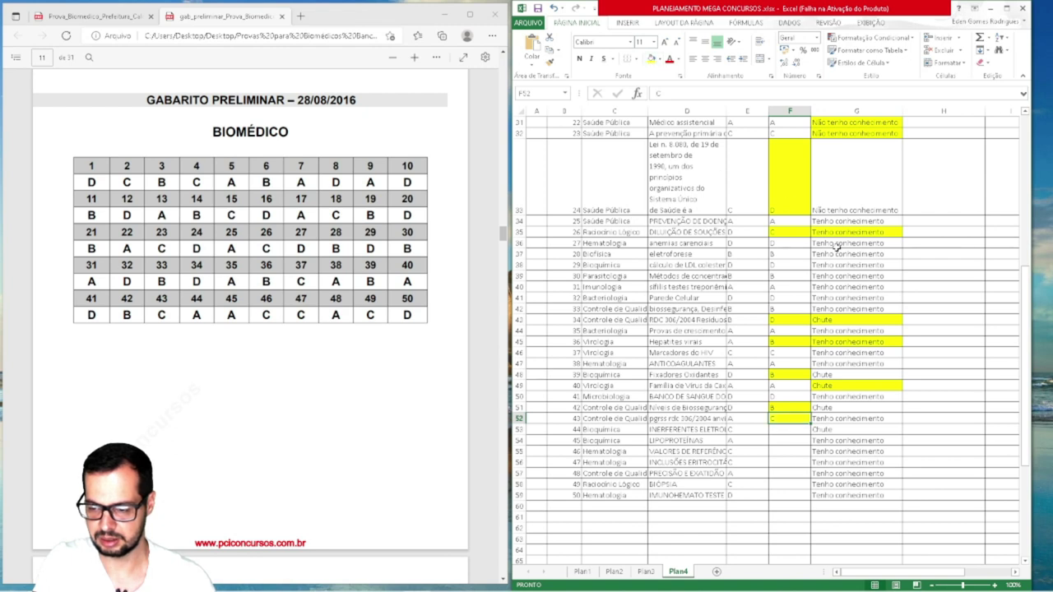
{"action": "left_click", "coordinate": [841, 416]}
{"action": "left_click", "coordinate": [651, 59]}
Enter the official answer A for question 44 and fill its GABARITO cell with yellow
{"action": "left_click", "coordinate": [787, 430]}
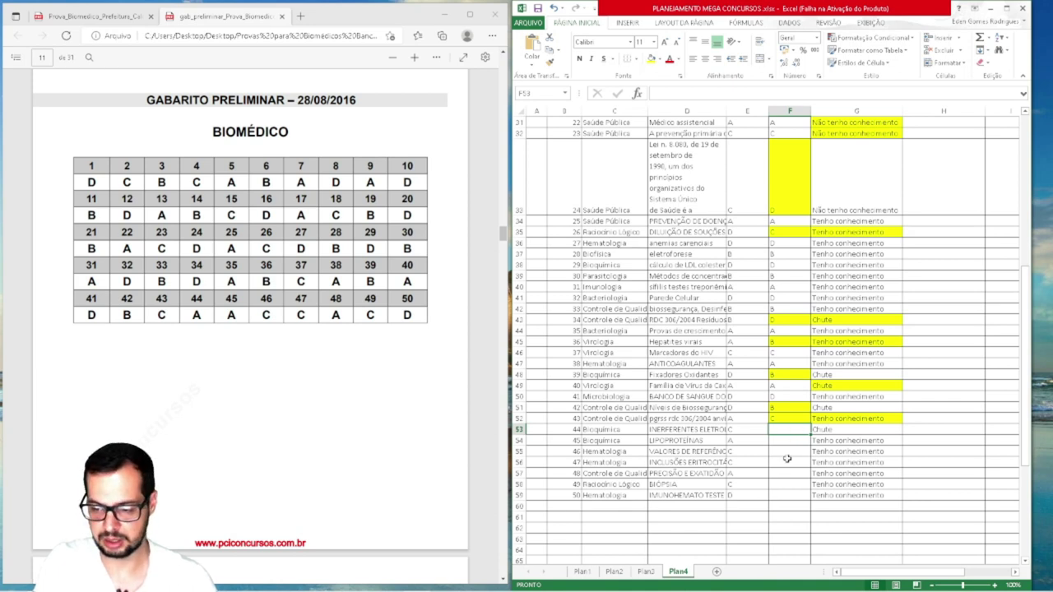
{"action": "type", "text": "A"}
{"action": "key", "text": "Return"}
{"action": "left_click", "coordinate": [782, 429]}
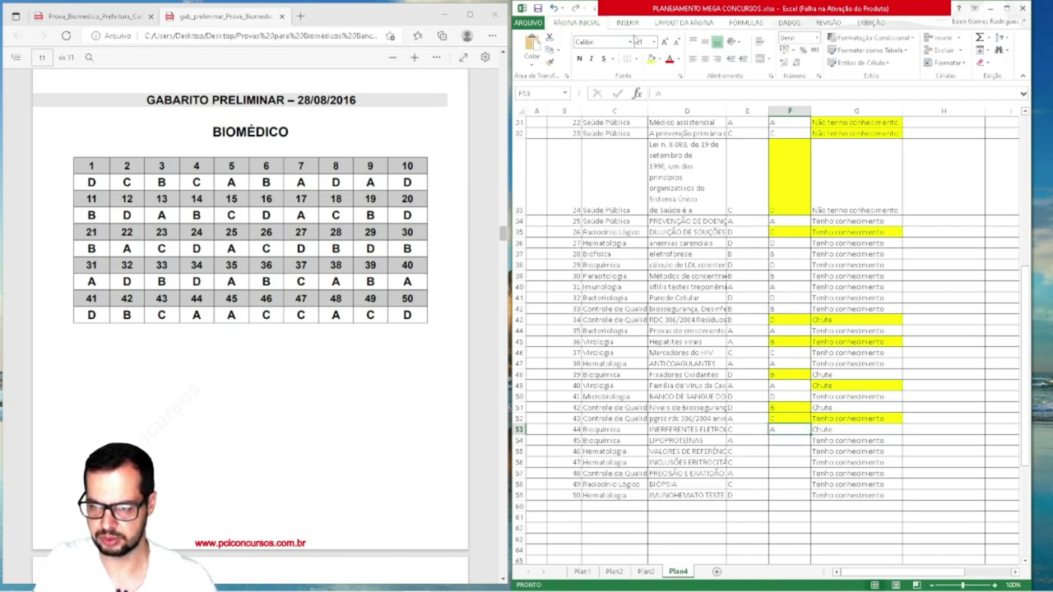
{"action": "left_click", "coordinate": [651, 59]}
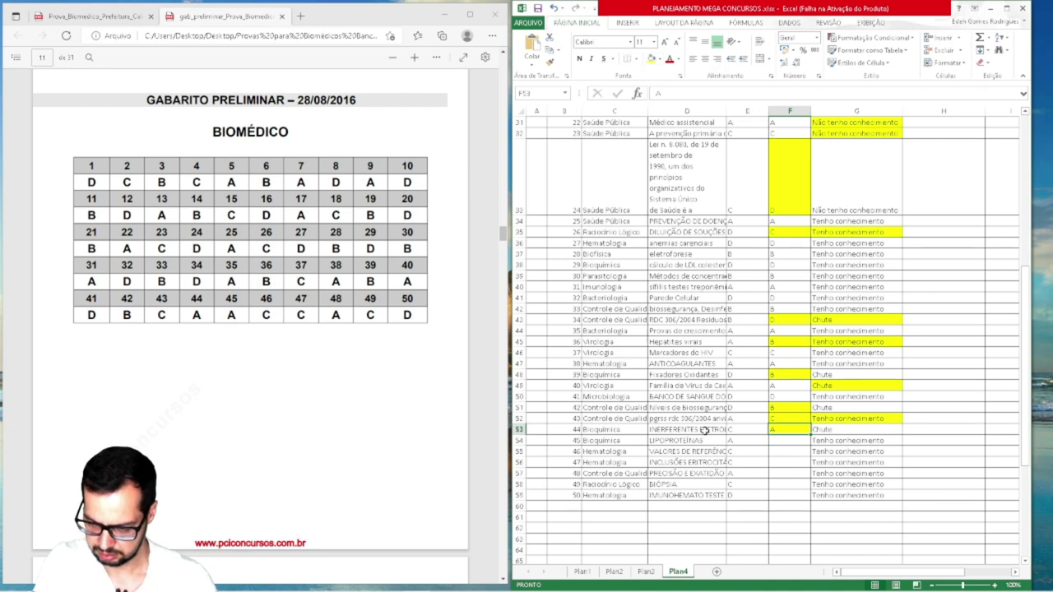
Correct the spelling of the first word in question 44's Conteúdo cell to INTERFERENTES
{"action": "double_click", "coordinate": [656, 429]}
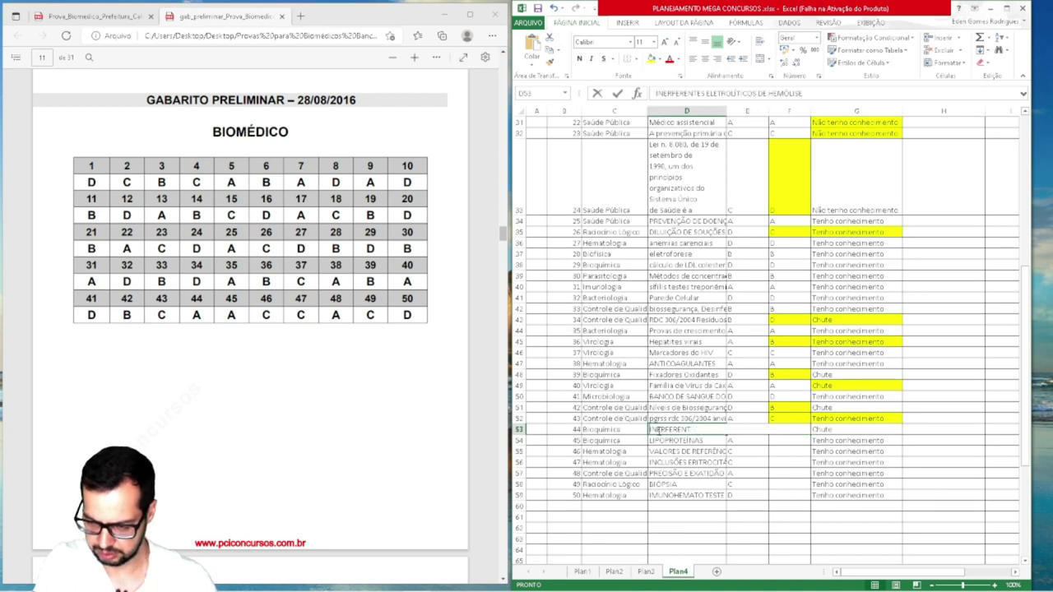
{"action": "type", "text": "T"}
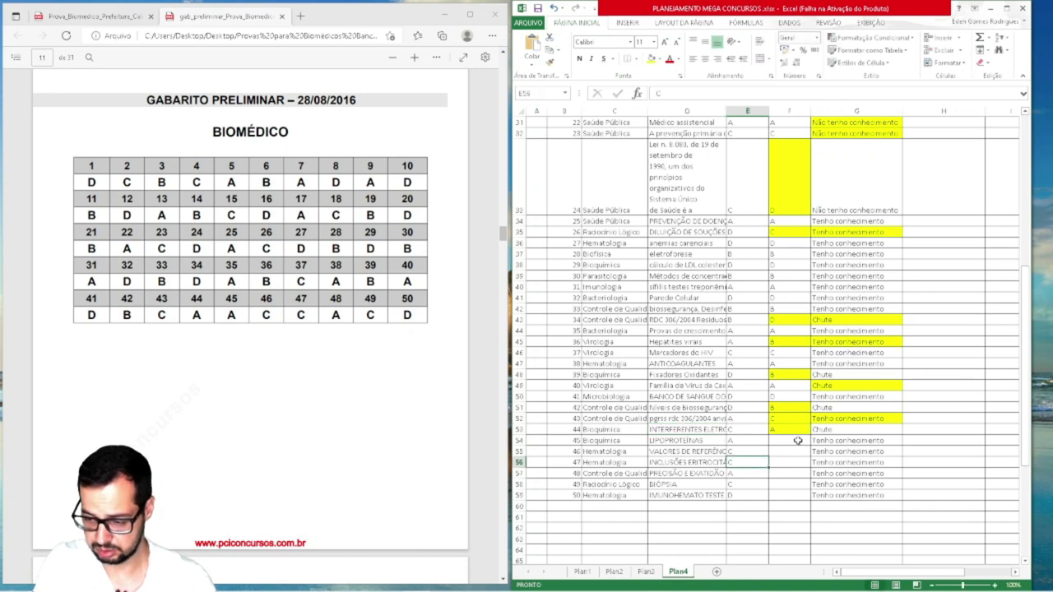
Enter the official answers A, C, C, A, C and D for questions 45 to 50 in the GABARITO column
{"action": "left_click", "coordinate": [797, 441]}
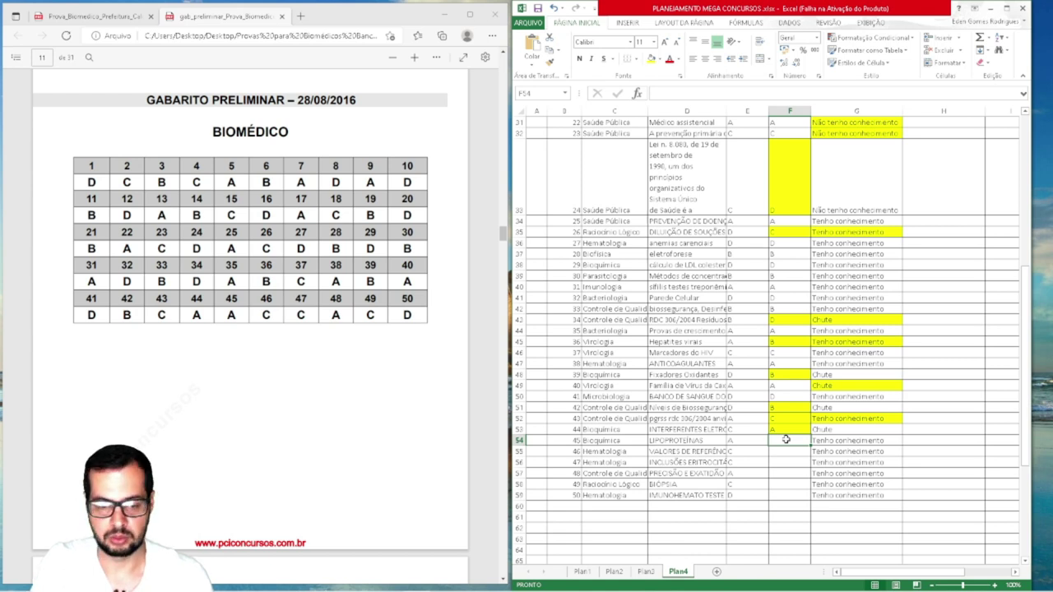
{"action": "type", "text": "A"}
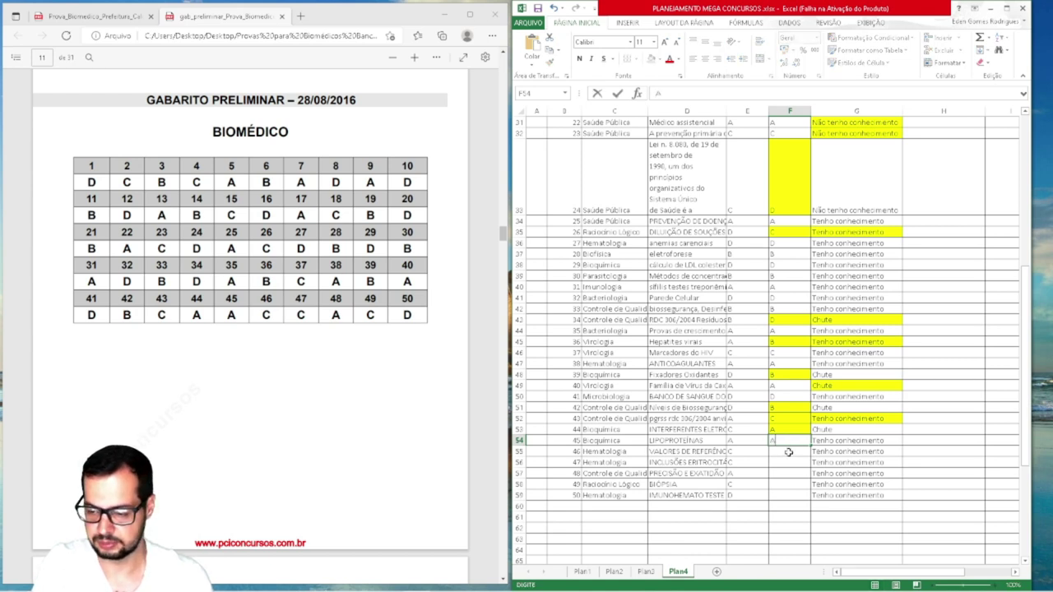
{"action": "key", "text": "Return"}
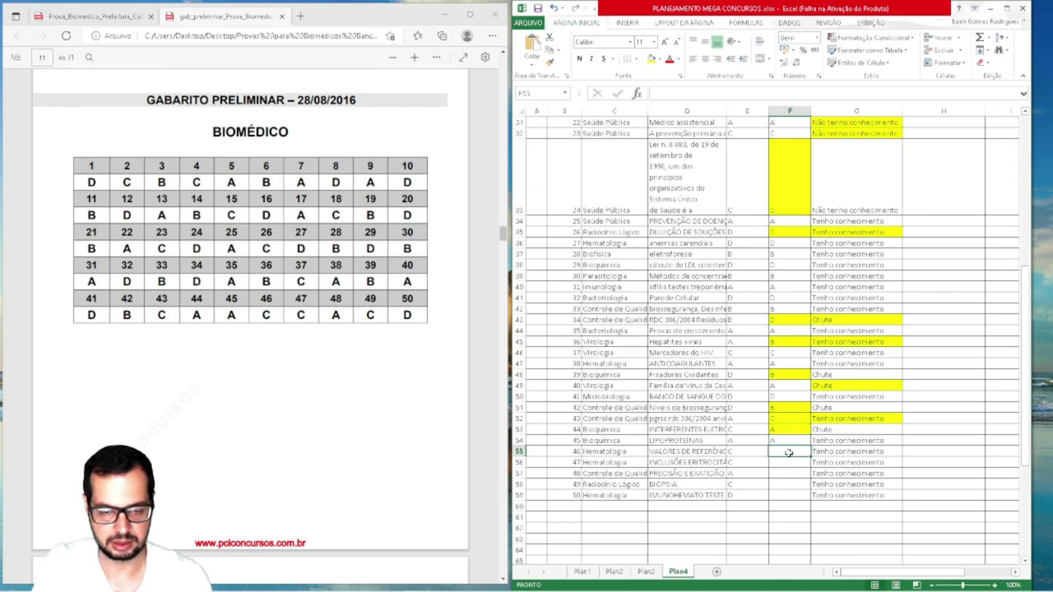
{"action": "type", "text": "C"}
{"action": "left_click", "coordinate": [787, 463]}
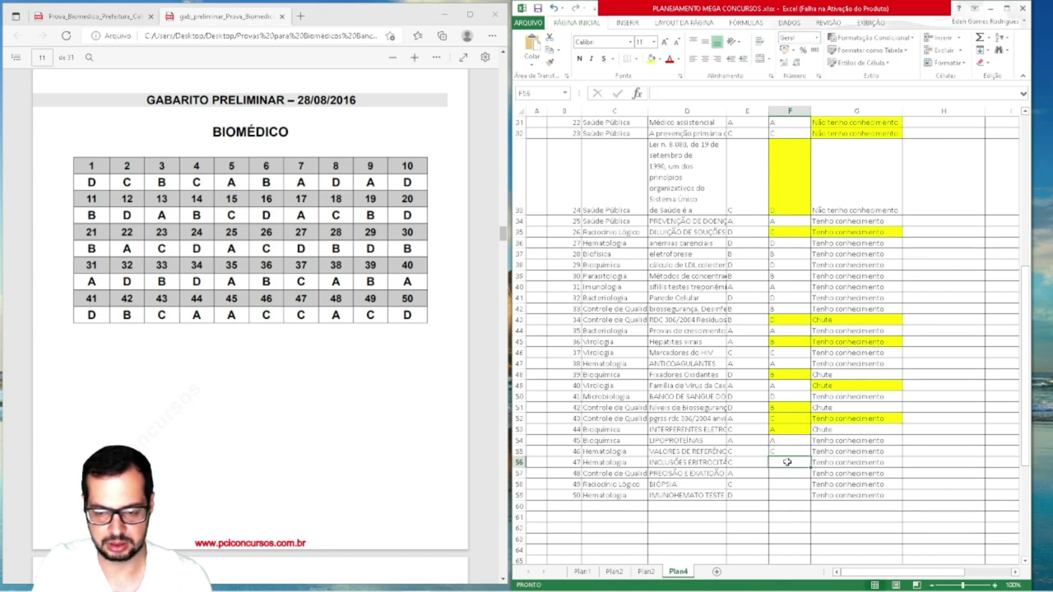
{"action": "type", "text": "C"}
{"action": "left_click", "coordinate": [788, 477]}
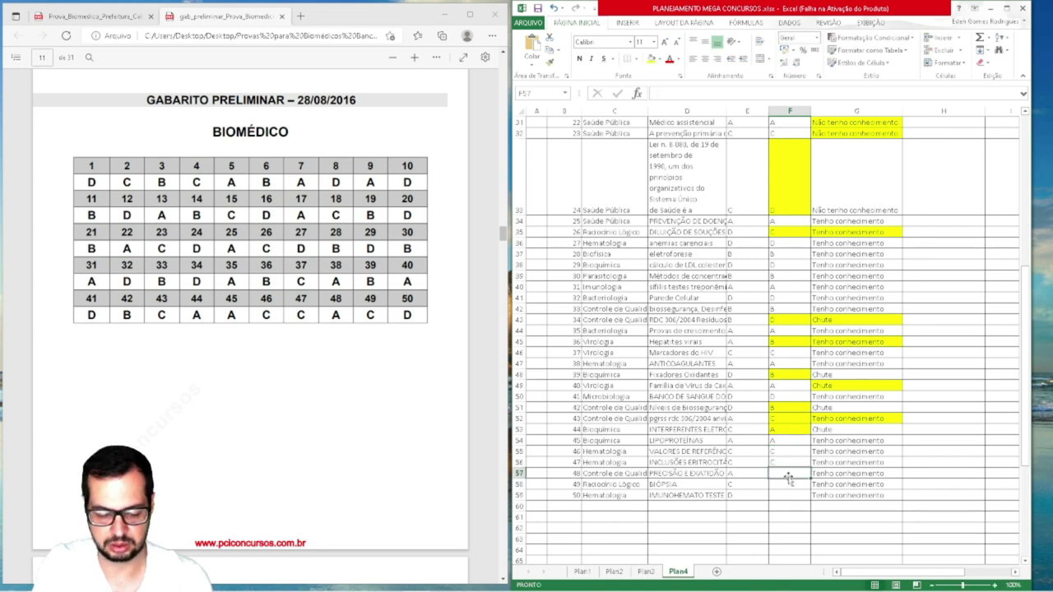
{"action": "type", "text": "A"}
{"action": "left_click", "coordinate": [785, 483]}
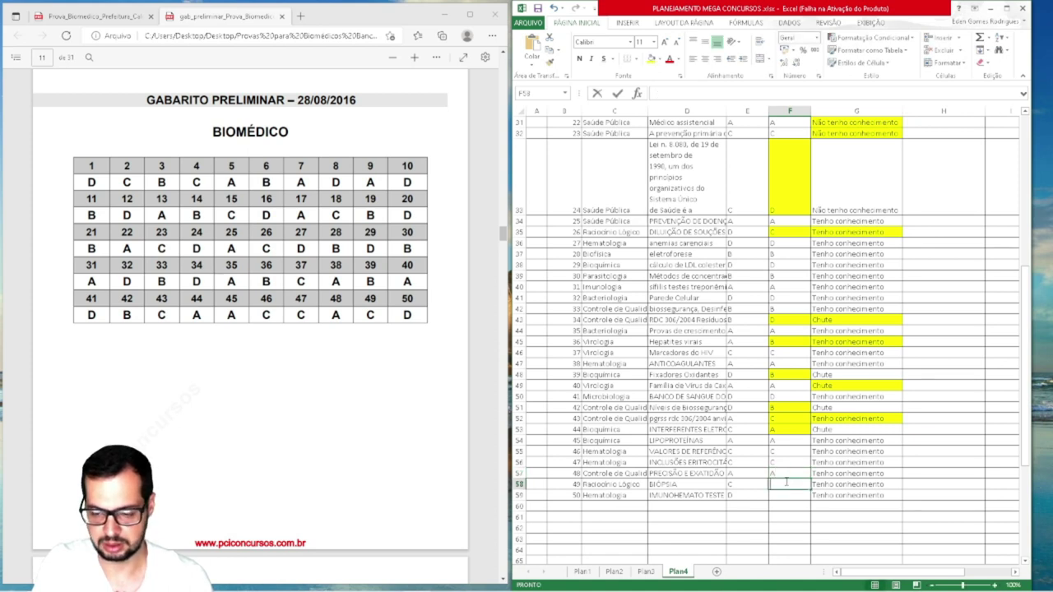
{"action": "type", "text": "C"}
{"action": "left_click", "coordinate": [787, 496]}
{"action": "type", "text": "D"}
{"action": "left_click", "coordinate": [789, 539]}
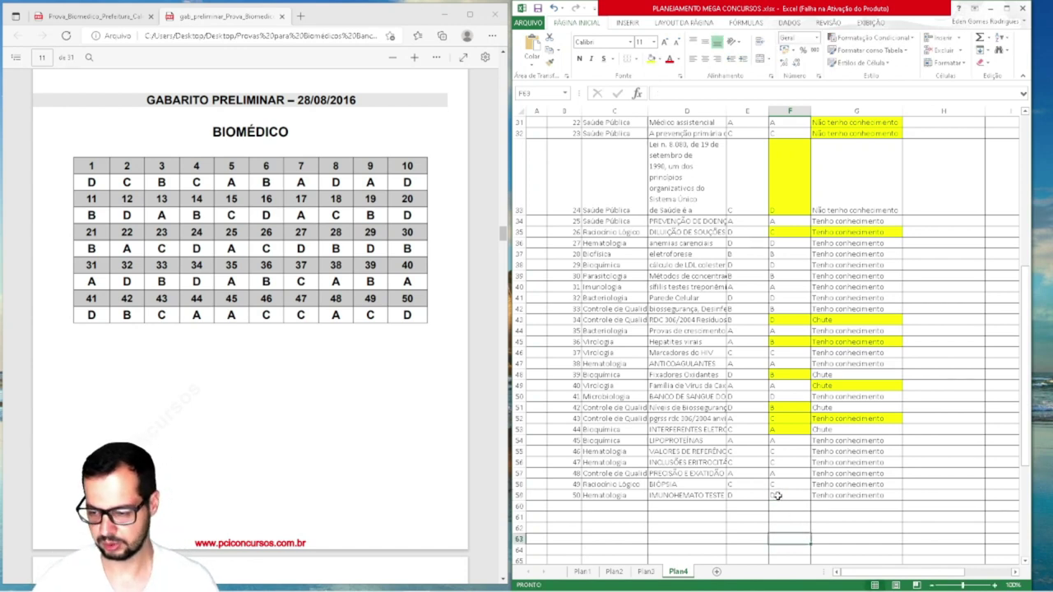
Count the wrong answers by going through the yellow-highlighted GABARITO cells from question 4 to question 44
{"action": "scroll", "coordinate": [776, 492], "scroll_direction": "up", "scroll_amount": 10}
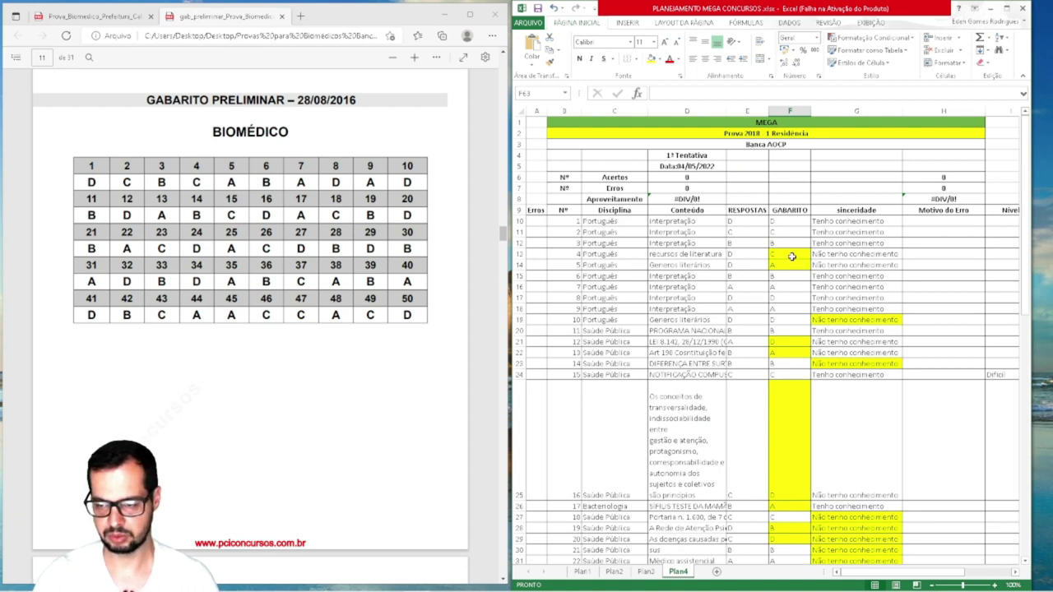
{"action": "left_click_drag", "start_coordinate": [790, 258], "coordinate": [791, 272]}
{"action": "left_click", "coordinate": [797, 341]}
{"action": "left_click", "coordinate": [793, 402]}
{"action": "scroll", "coordinate": [792, 399], "scroll_direction": "down", "scroll_amount": 4}
{"action": "left_click", "coordinate": [793, 372]}
{"action": "left_click", "coordinate": [791, 399]}
{"action": "left_click", "coordinate": [791, 406]}
{"action": "scroll", "coordinate": [790, 387], "scroll_direction": "down", "scroll_amount": 4}
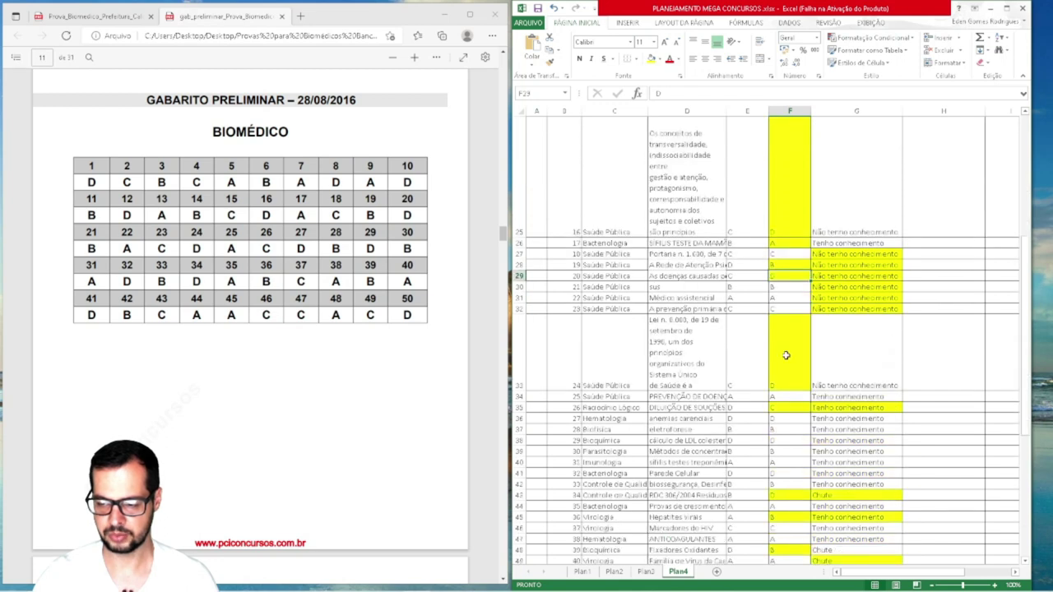
{"action": "left_click", "coordinate": [788, 349]}
{"action": "scroll", "coordinate": [790, 354], "scroll_direction": "down", "scroll_amount": 4}
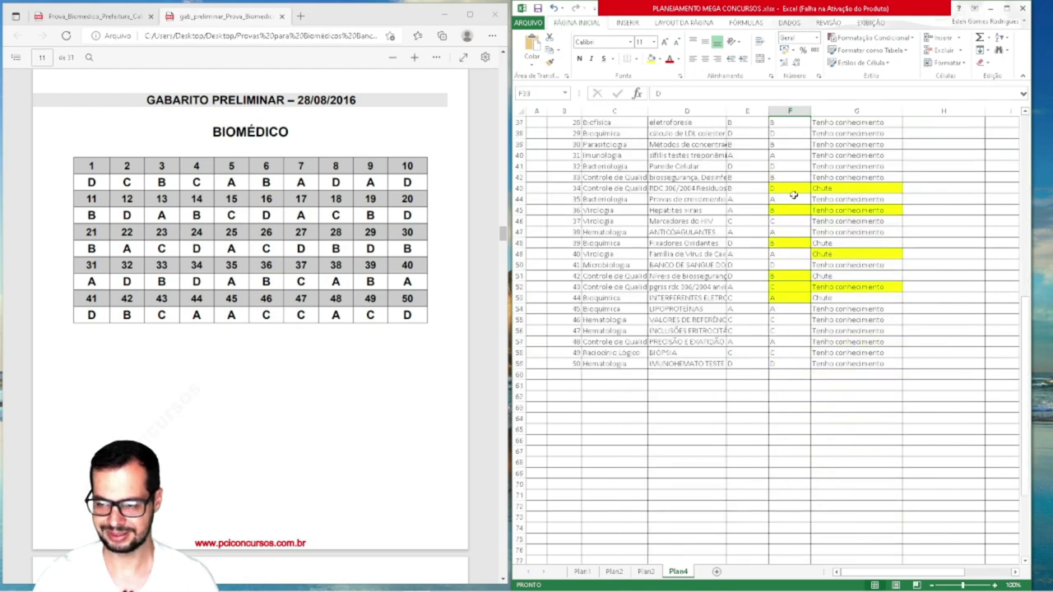
{"action": "scroll", "coordinate": [795, 197], "scroll_direction": "up", "scroll_amount": 2}
{"action": "left_click", "coordinate": [797, 232]}
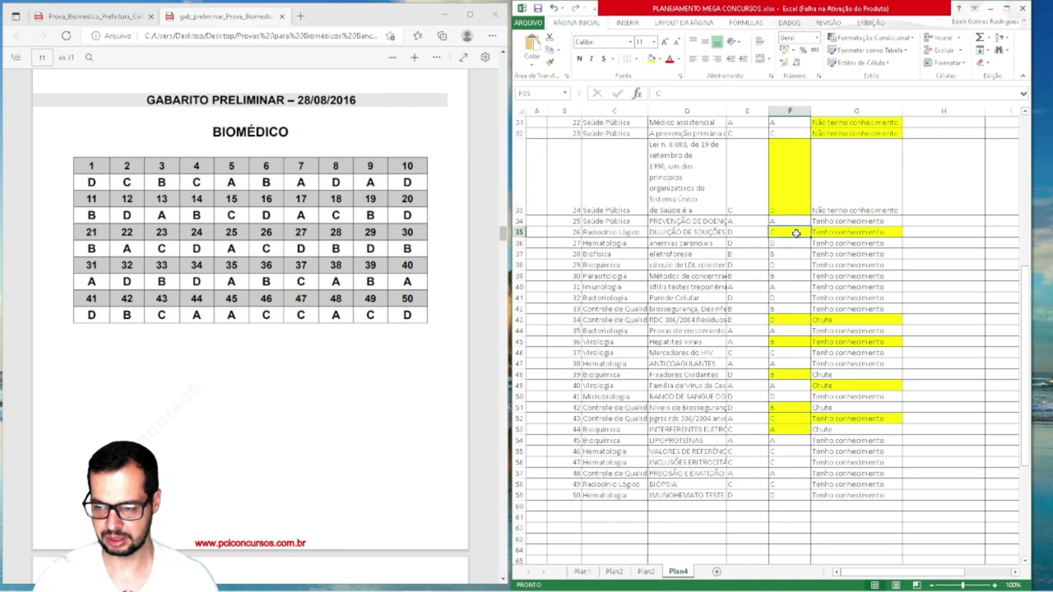
{"action": "left_click", "coordinate": [796, 319]}
{"action": "left_click", "coordinate": [795, 340]}
{"action": "left_click", "coordinate": [796, 375]}
{"action": "left_click", "coordinate": [801, 407]}
{"action": "left_click", "coordinate": [798, 418]}
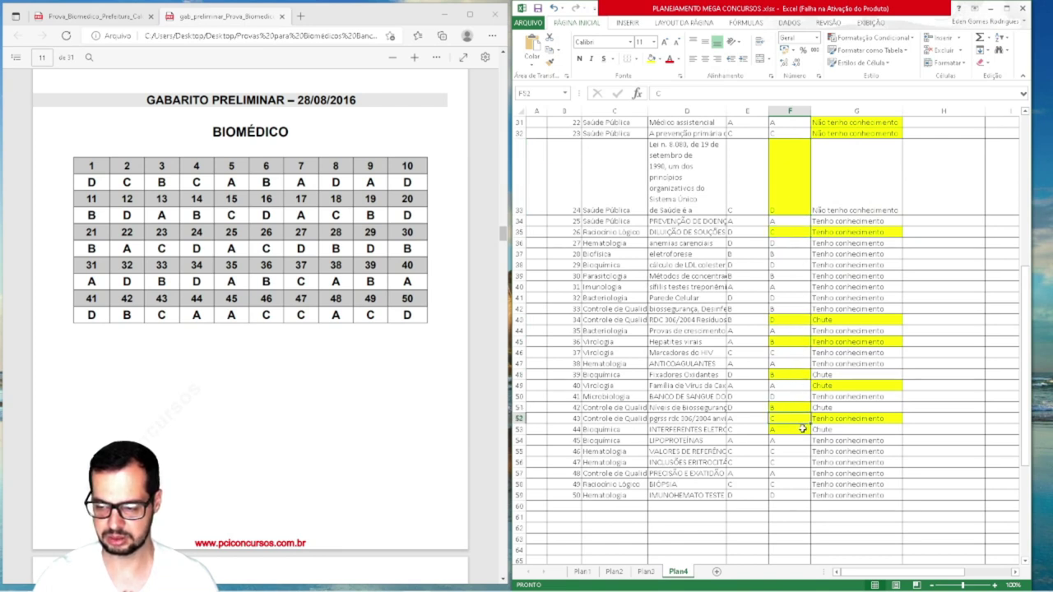
{"action": "left_click", "coordinate": [797, 430]}
Set the Erros count of the 1ª Tentativa to 16 in the summary above the question table
{"action": "scroll", "coordinate": [741, 346], "scroll_direction": "up", "scroll_amount": 8}
{"action": "scroll", "coordinate": [733, 334], "scroll_direction": "up", "scroll_amount": 2}
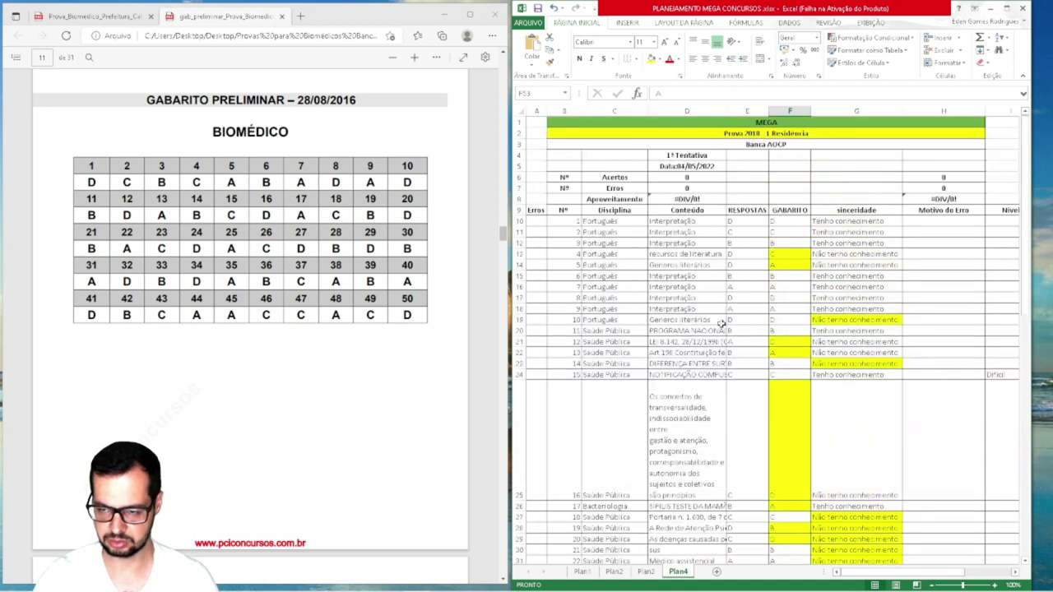
{"action": "left_click", "coordinate": [694, 188]}
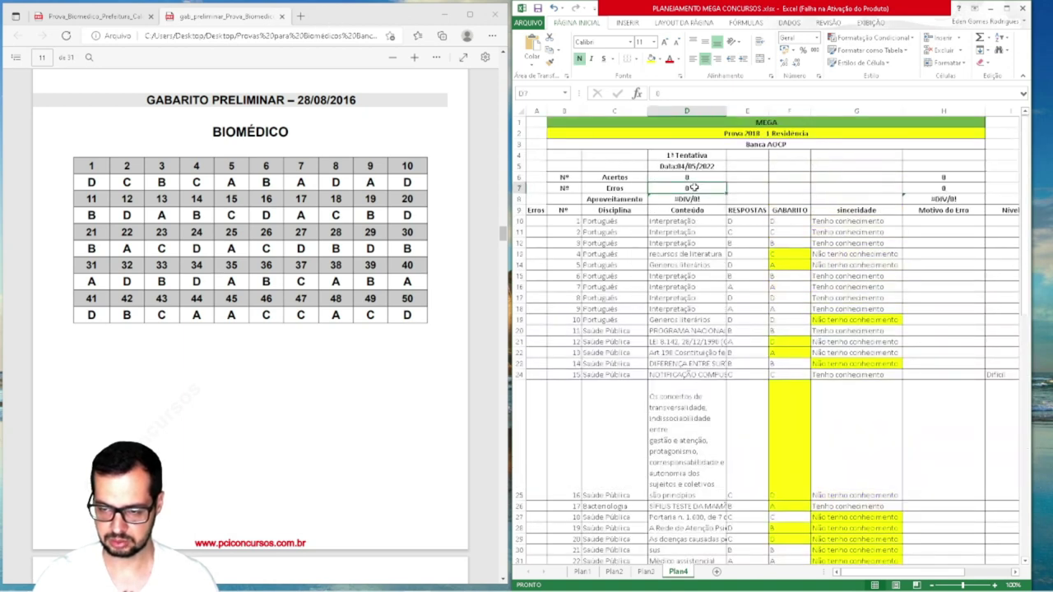
{"action": "type", "text": "16"}
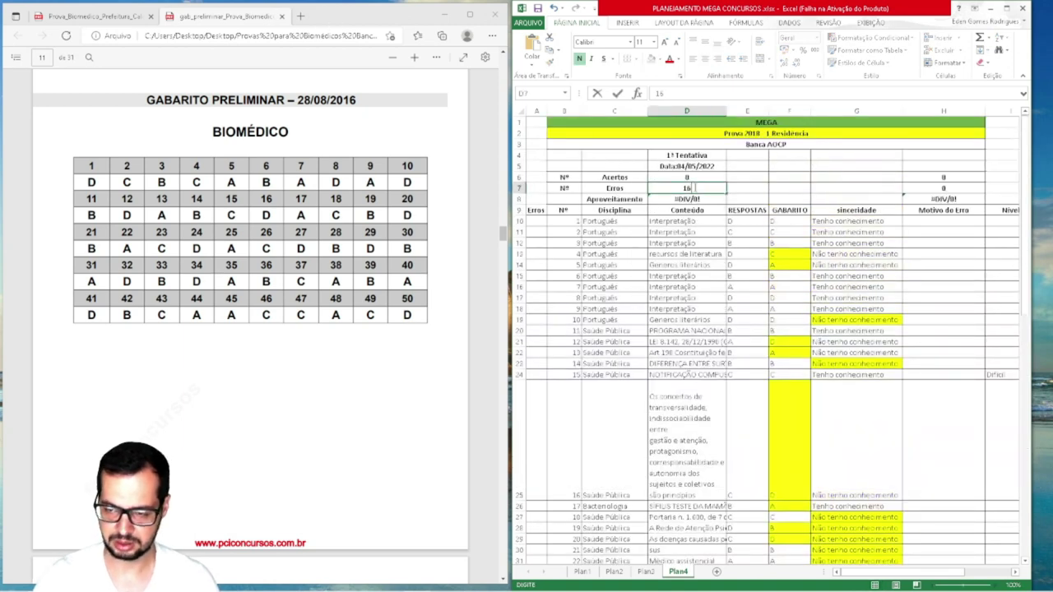
{"action": "left_click", "coordinate": [717, 215]}
Enter the formula =(50) as the Acertos count of the 1ª Tentativa, accepting the suggested bracket correction
{"action": "left_click", "coordinate": [705, 178]}
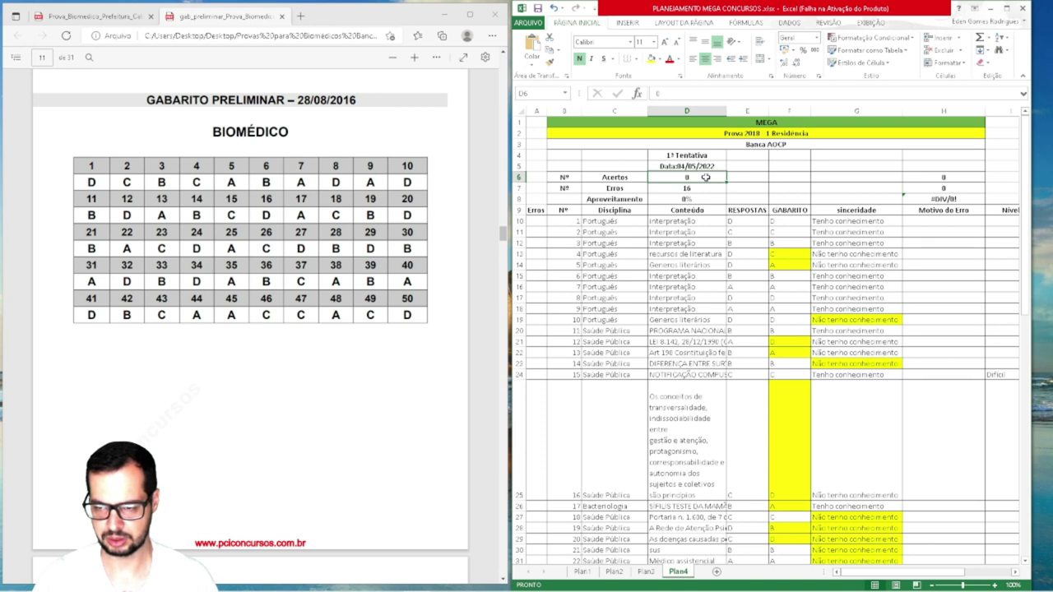
{"action": "double_click", "coordinate": [705, 178]}
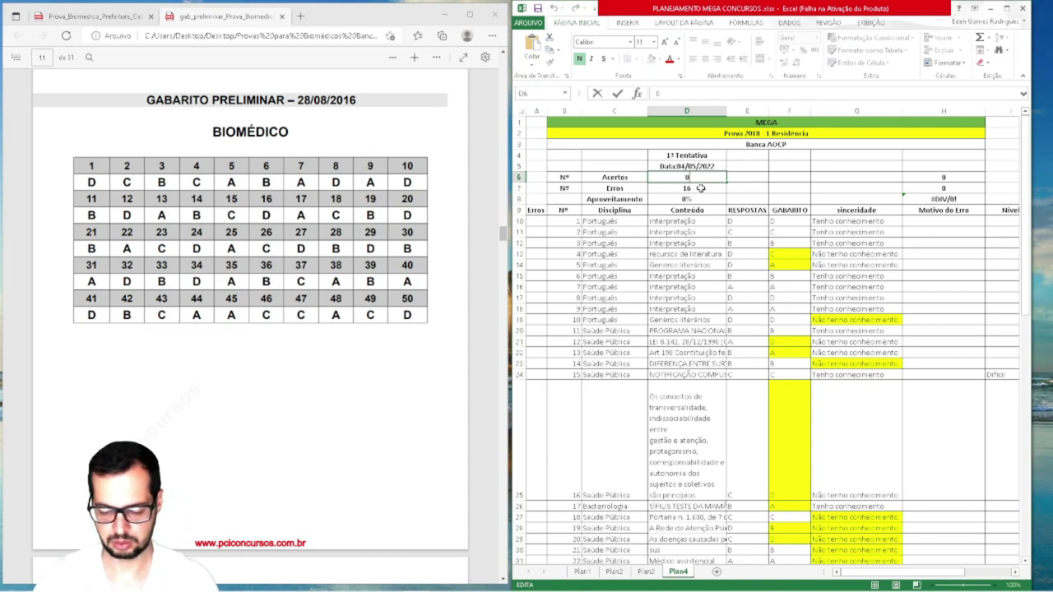
{"action": "type", "text": "="}
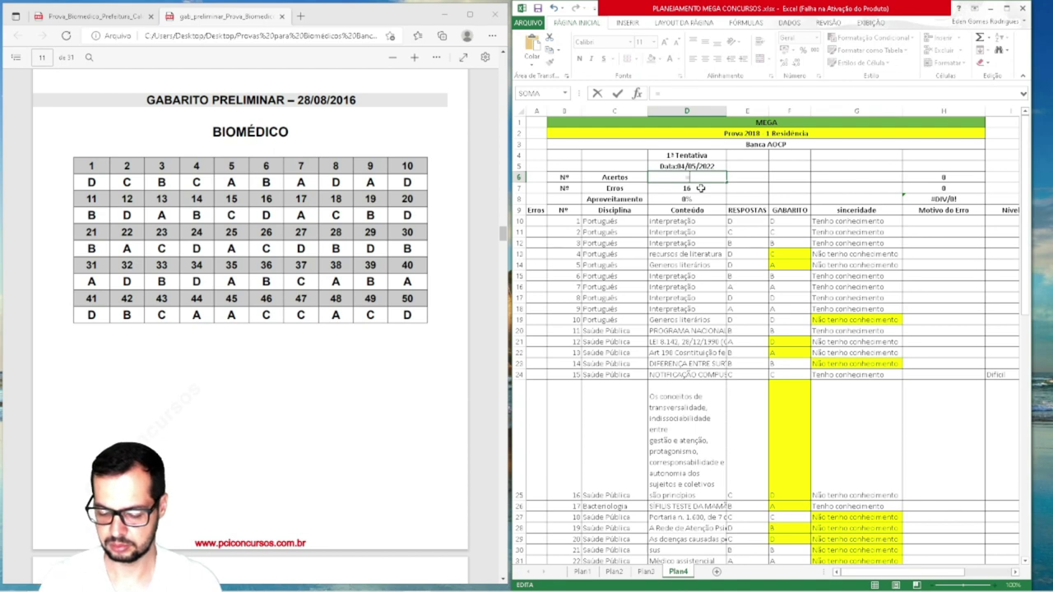
{"action": "type", "text": "(50"}
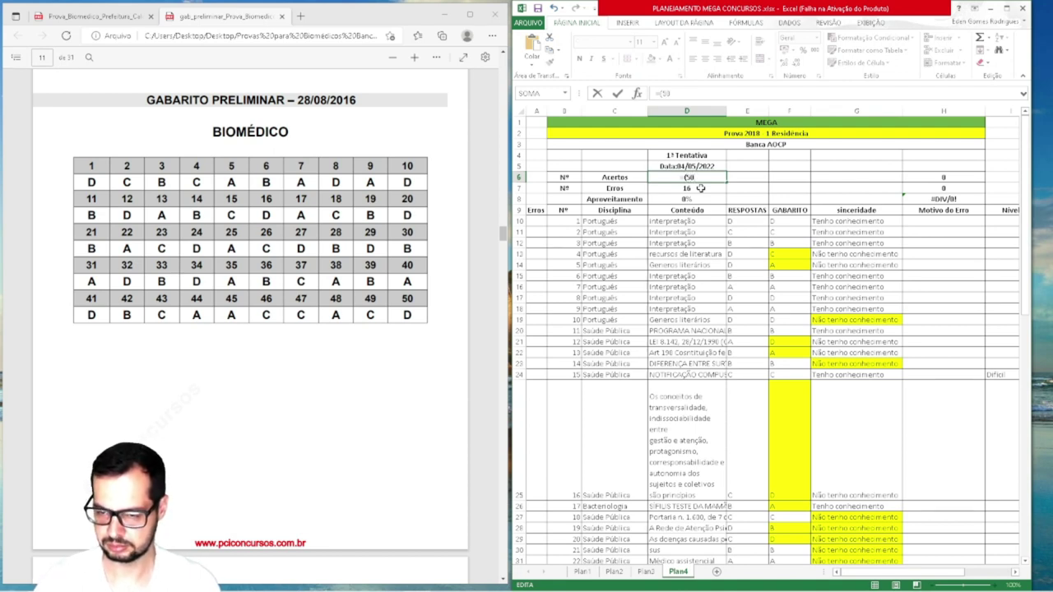
{"action": "scroll", "coordinate": [734, 200], "scroll_direction": "down", "scroll_amount": 13}
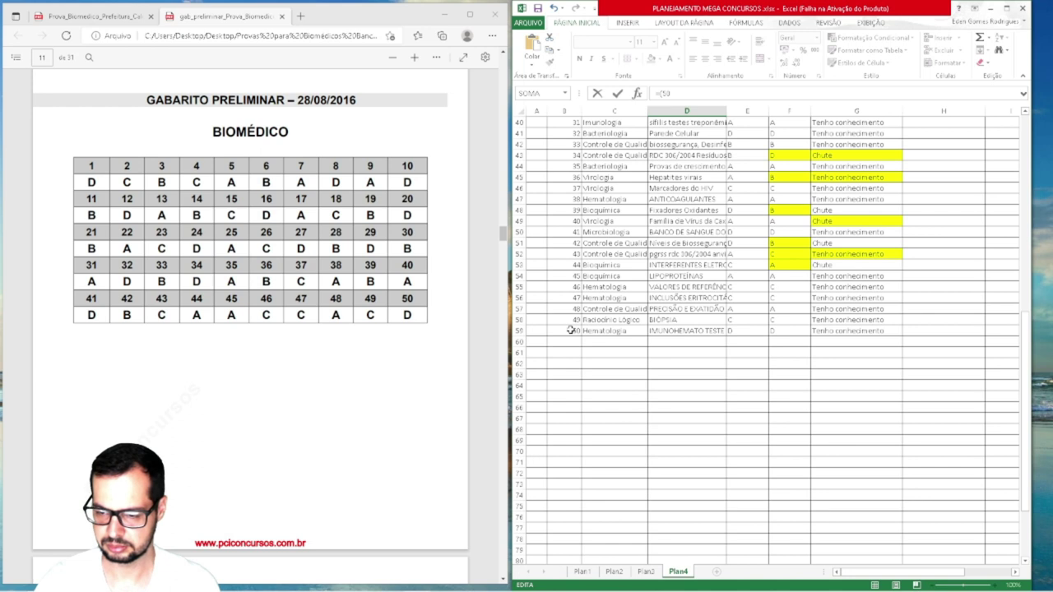
{"action": "key", "text": "Return"}
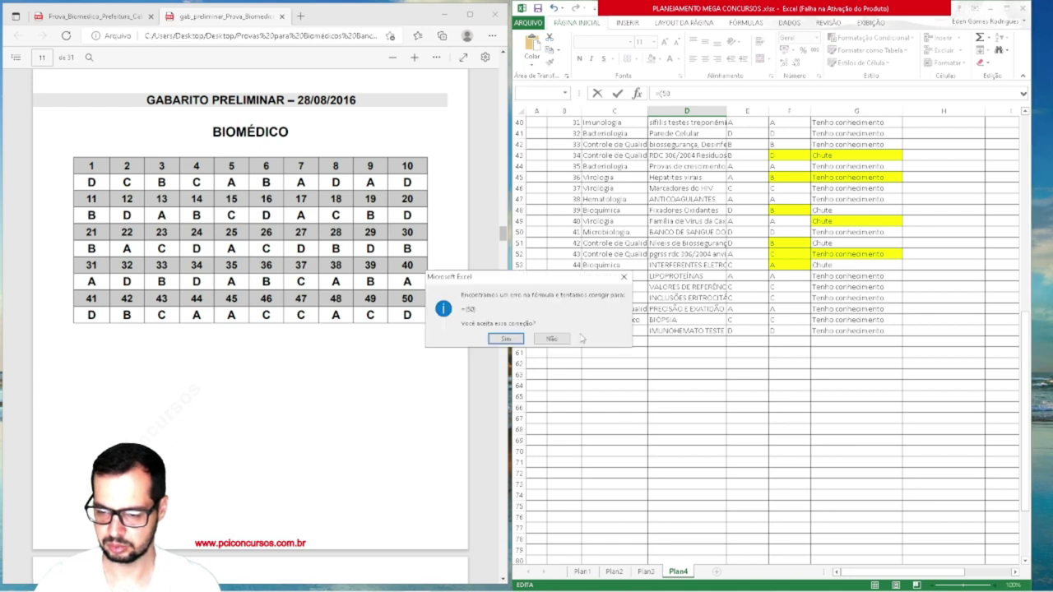
{"action": "left_click", "coordinate": [505, 339]}
{"action": "scroll", "coordinate": [782, 374], "scroll_direction": "up", "scroll_amount": 13}
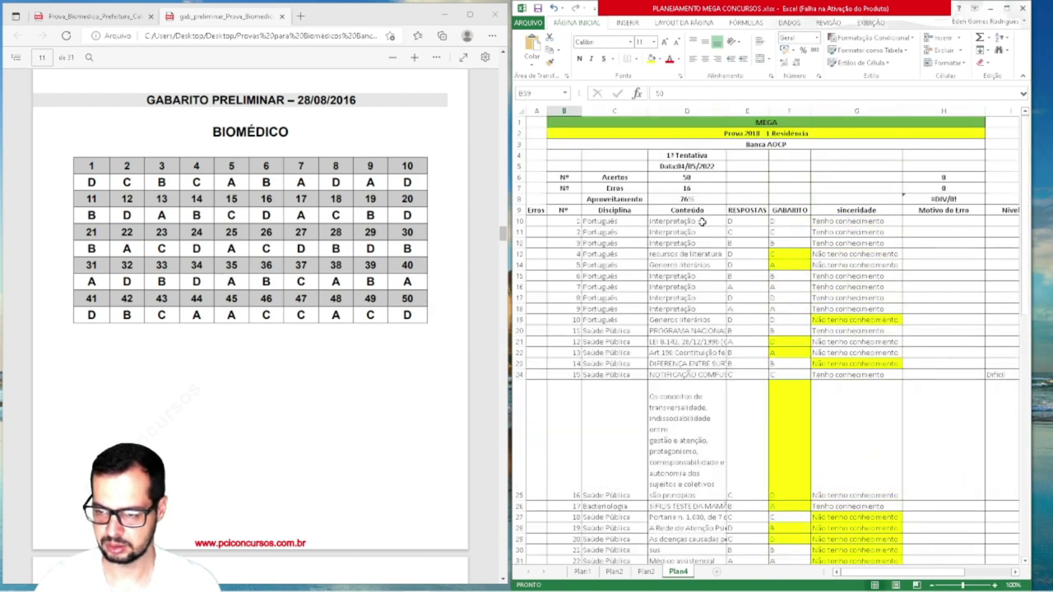
Extend the Acertos formula to =(50-16) and check the Aproveitamento formula below the Erros count
{"action": "left_click", "coordinate": [704, 177]}
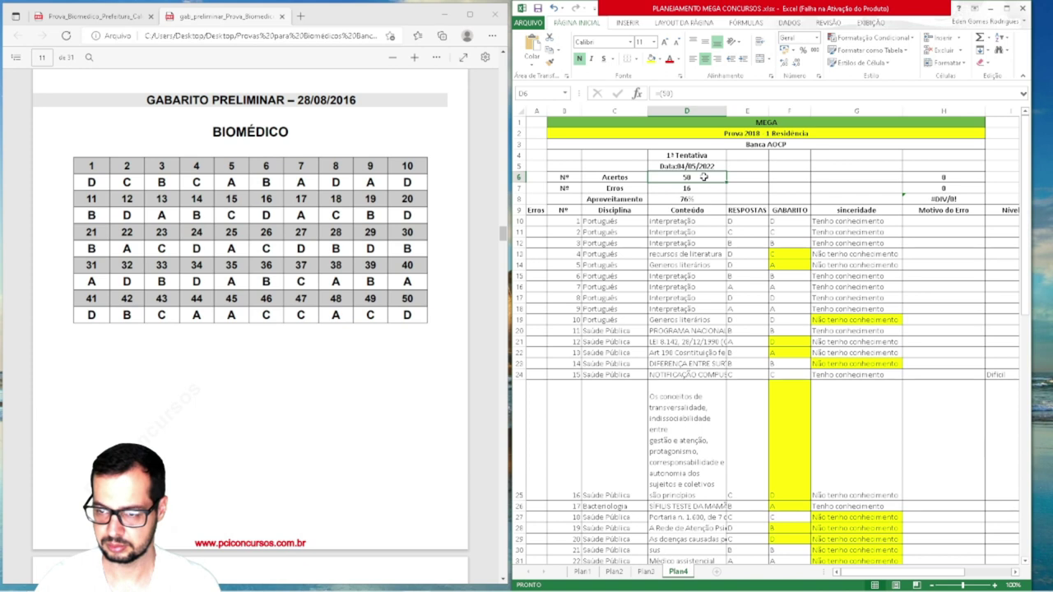
{"action": "key", "text": "F2"}
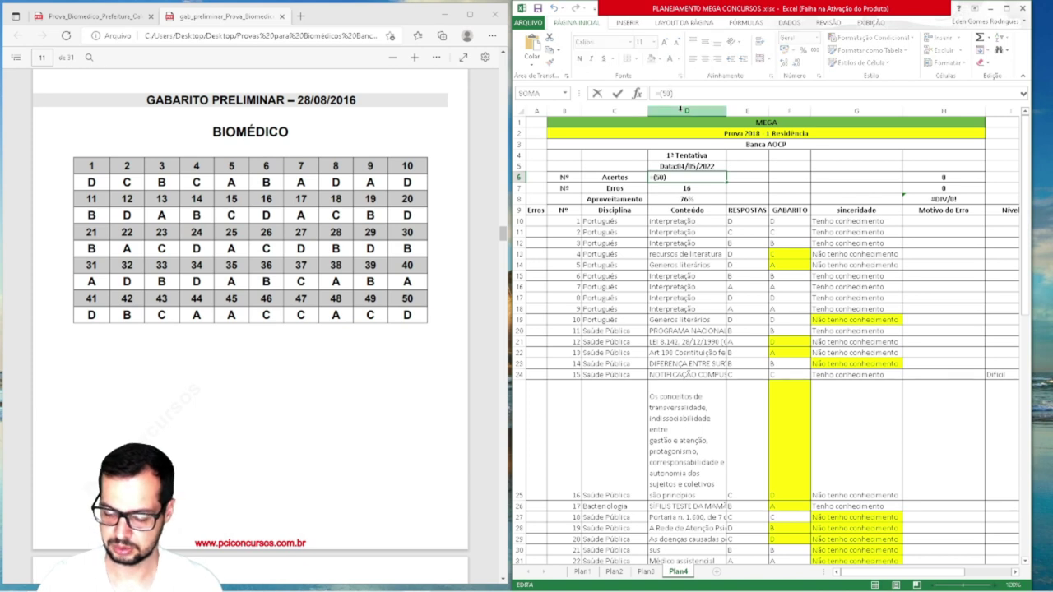
{"action": "type", "text": "-"}
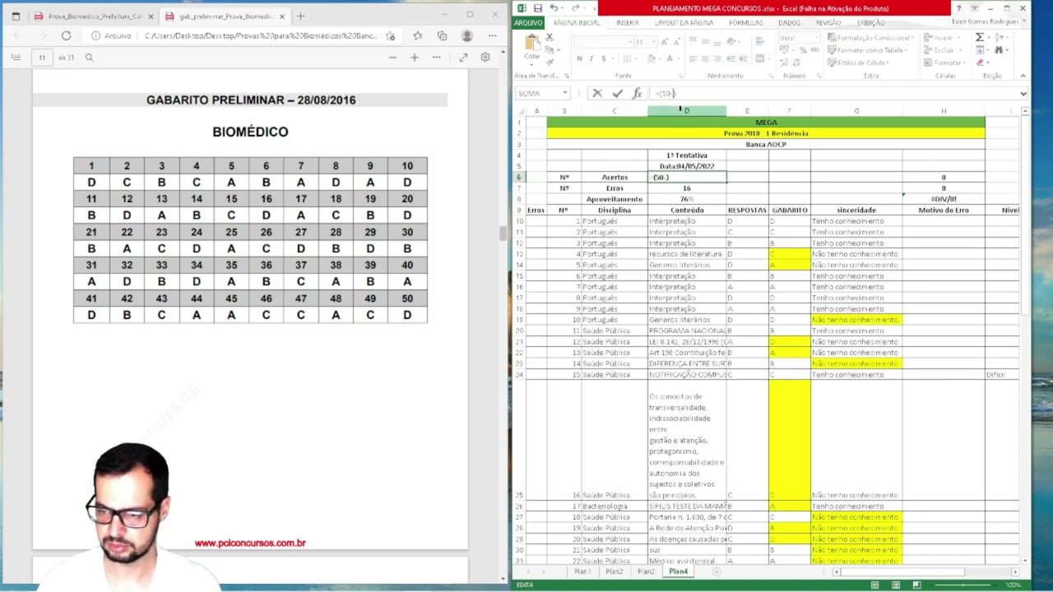
{"action": "type", "text": "16"}
{"action": "left_click", "coordinate": [617, 93]}
{"action": "left_click", "coordinate": [721, 200]}
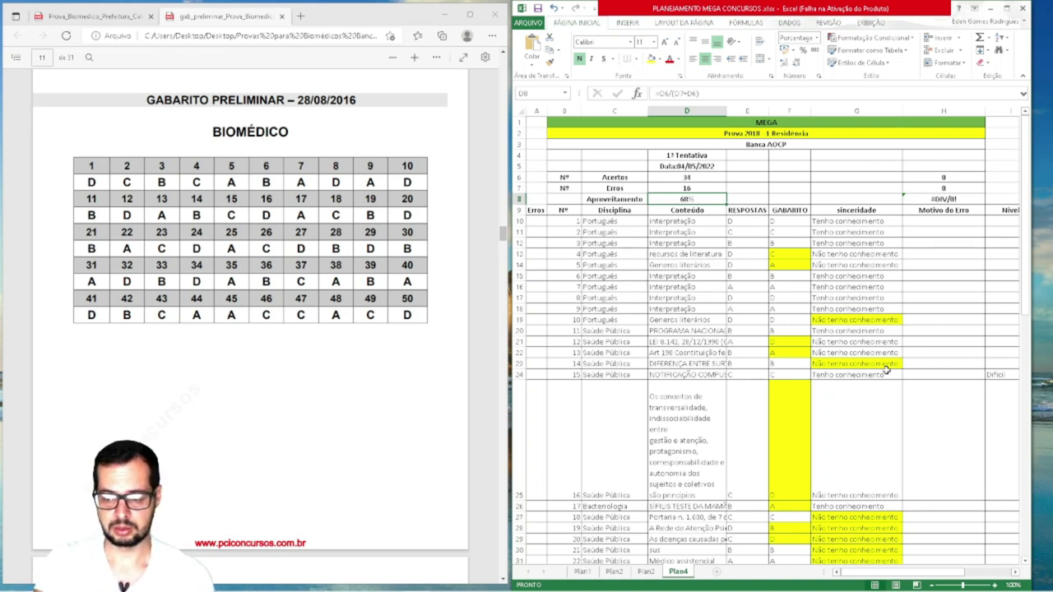
Review the yellow-highlighted answers across the question table, including the full Conteúdo text of questions 34 and 43
{"action": "scroll", "coordinate": [887, 370], "scroll_direction": "down", "scroll_amount": 3}
{"action": "scroll", "coordinate": [883, 368], "scroll_direction": "up", "scroll_amount": 3}
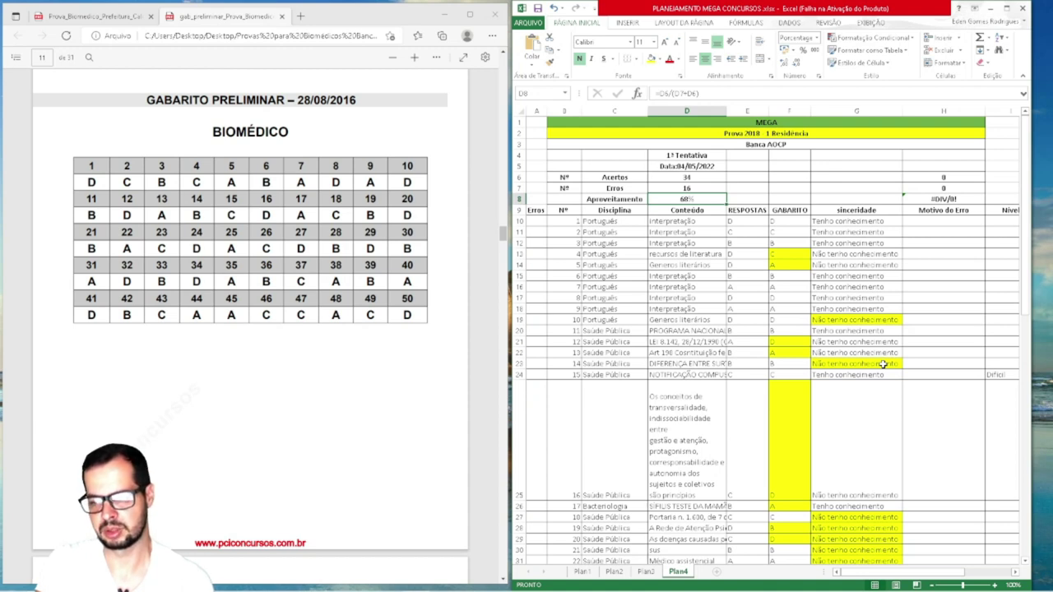
{"action": "scroll", "coordinate": [881, 363], "scroll_direction": "down", "scroll_amount": 2}
{"action": "scroll", "coordinate": [879, 367], "scroll_direction": "down", "scroll_amount": 7}
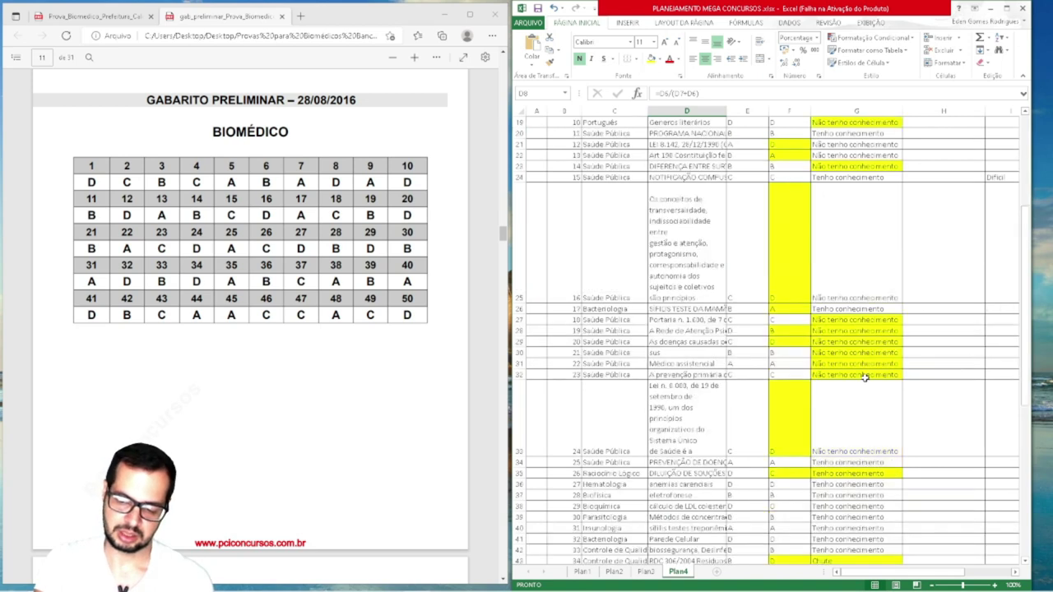
{"action": "scroll", "coordinate": [866, 377], "scroll_direction": "up", "scroll_amount": 6}
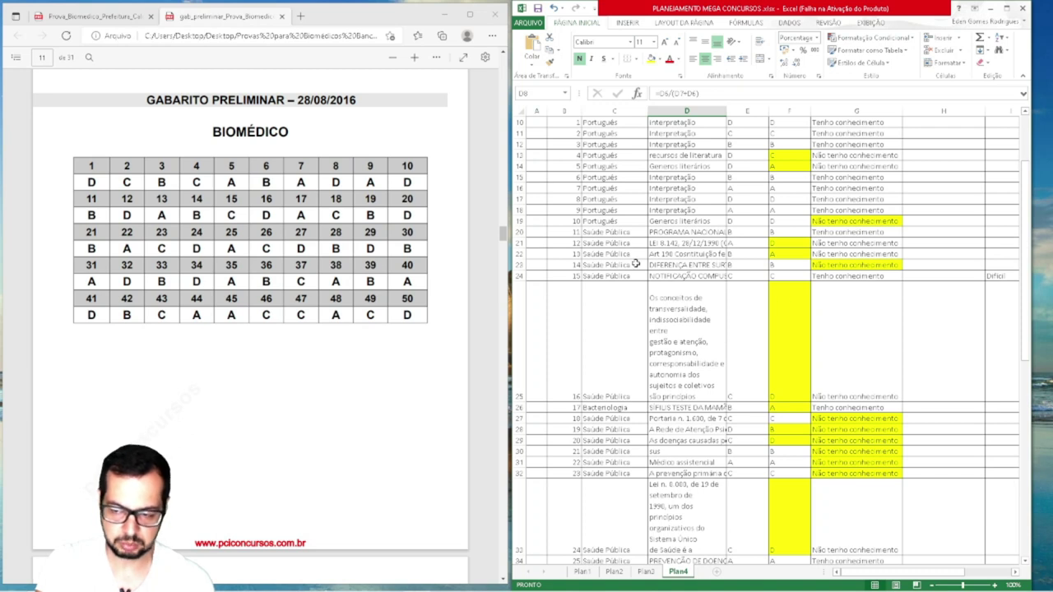
{"action": "scroll", "coordinate": [786, 379], "scroll_direction": "down", "scroll_amount": 1}
{"action": "scroll", "coordinate": [792, 389], "scroll_direction": "down", "scroll_amount": 5}
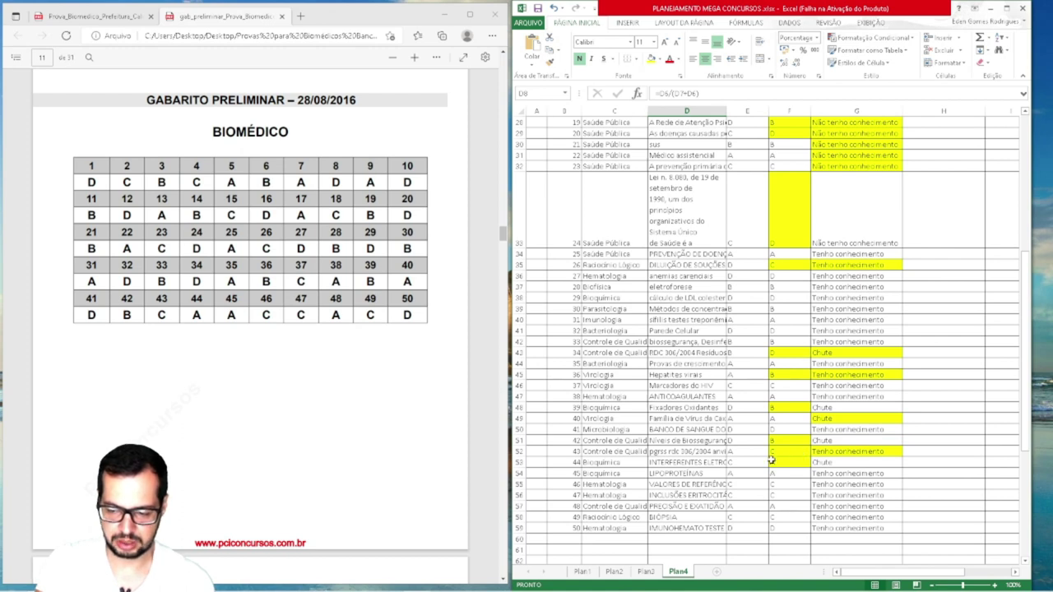
{"action": "left_click", "coordinate": [679, 351]}
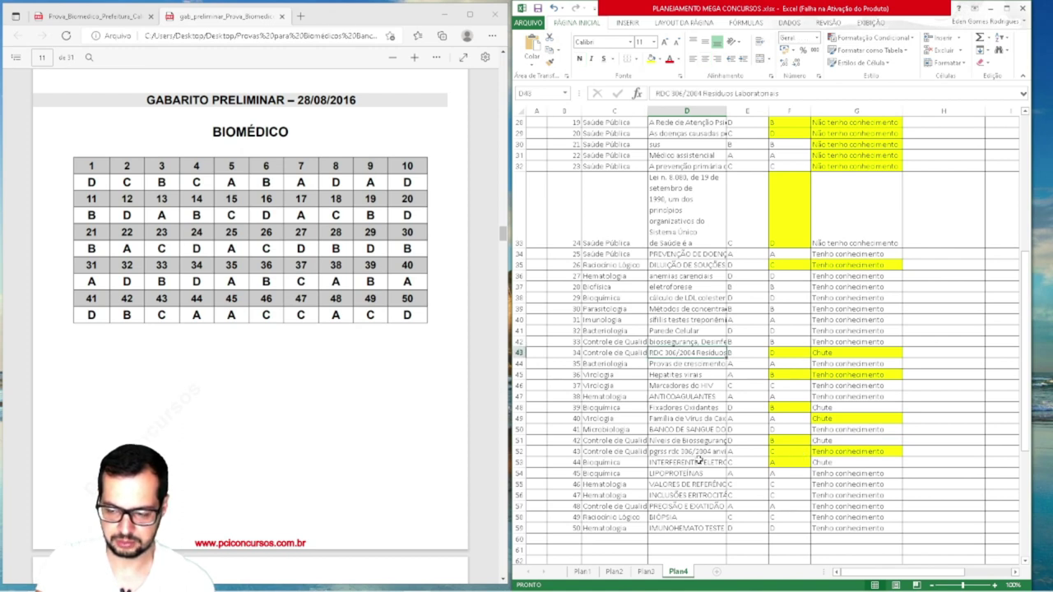
{"action": "left_click", "coordinate": [690, 451]}
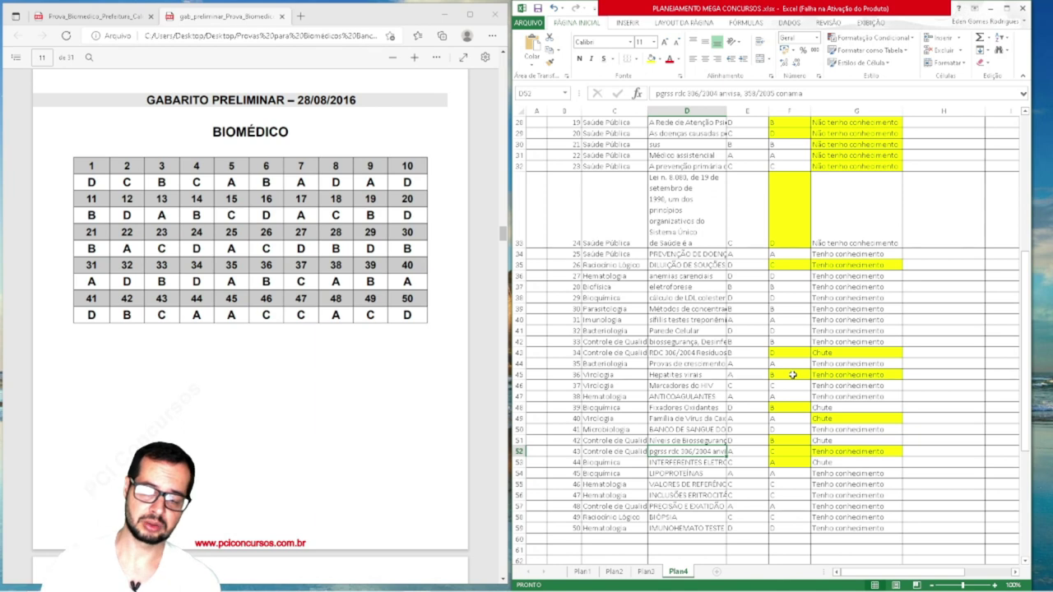
{"action": "scroll", "coordinate": [794, 378], "scroll_direction": "up", "scroll_amount": 7}
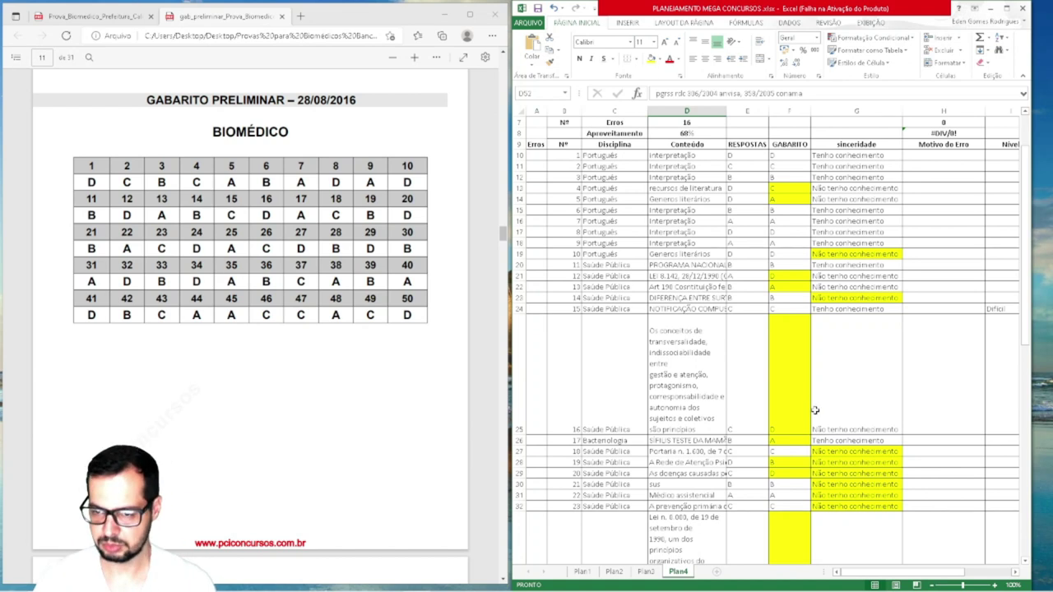
{"action": "left_click_drag", "start_coordinate": [869, 574], "coordinate": [929, 570]}
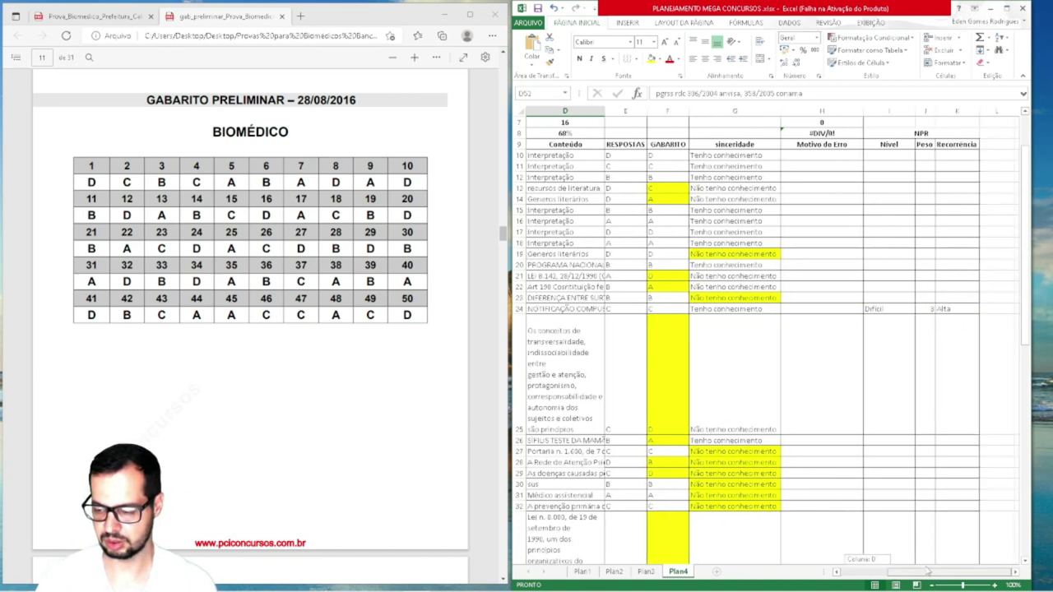
{"action": "left_click", "coordinate": [892, 154]}
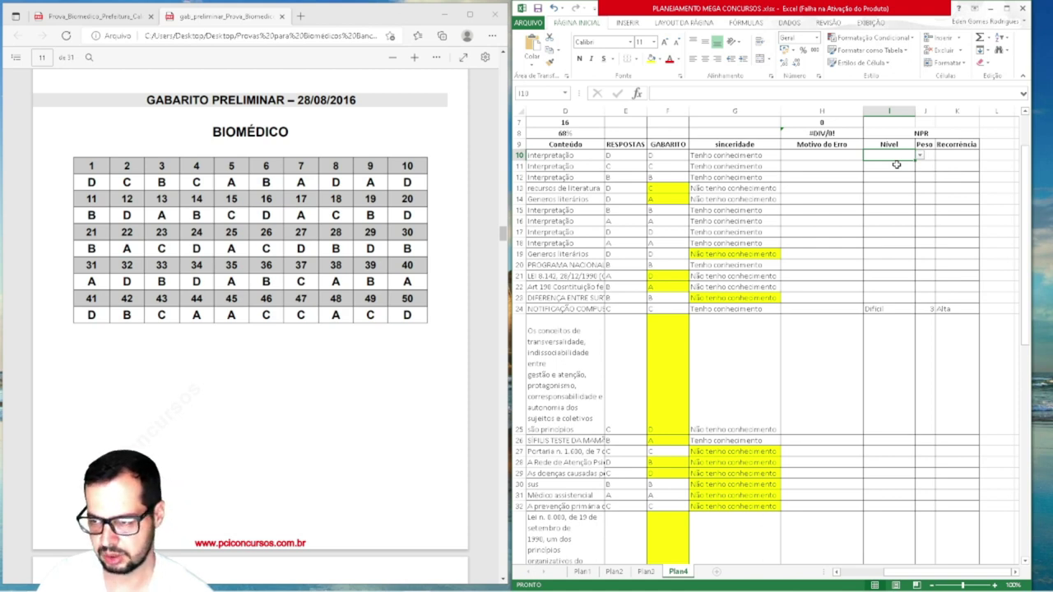
{"action": "type", "text": "1"}
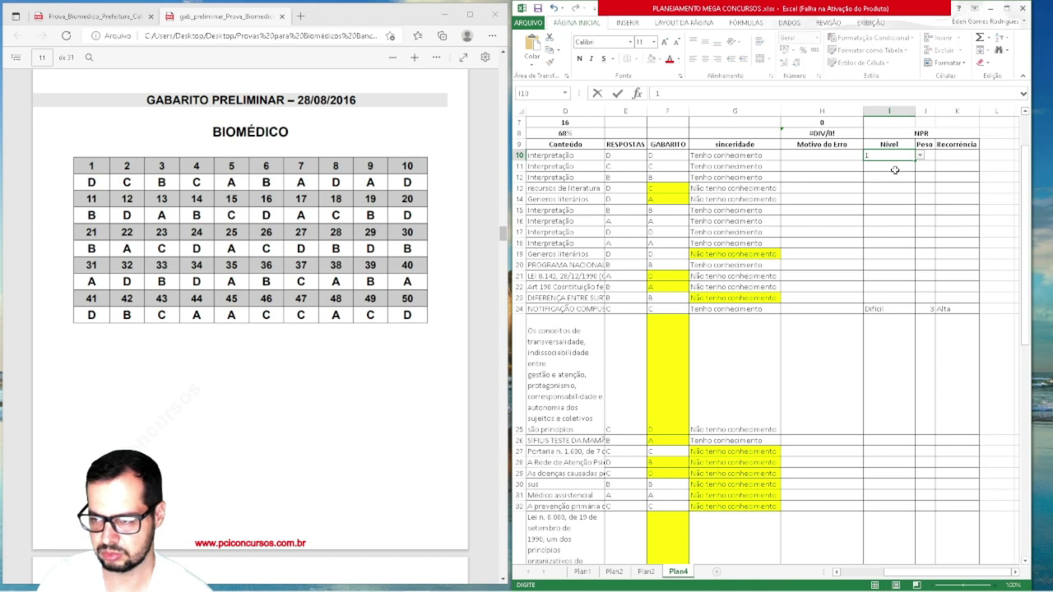
{"action": "key", "text": "Return"}
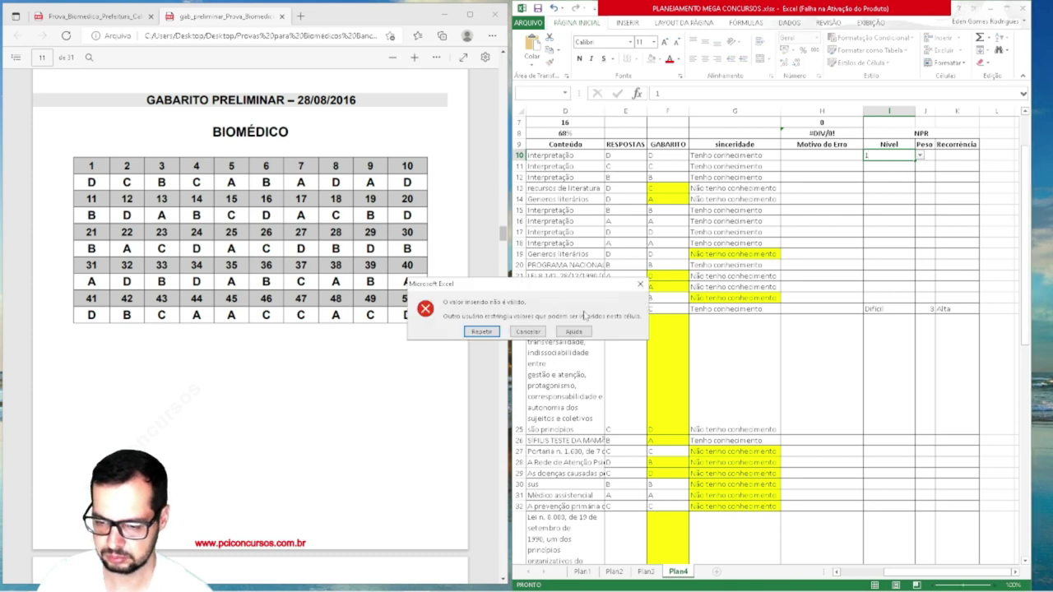
{"action": "left_click", "coordinate": [482, 333]}
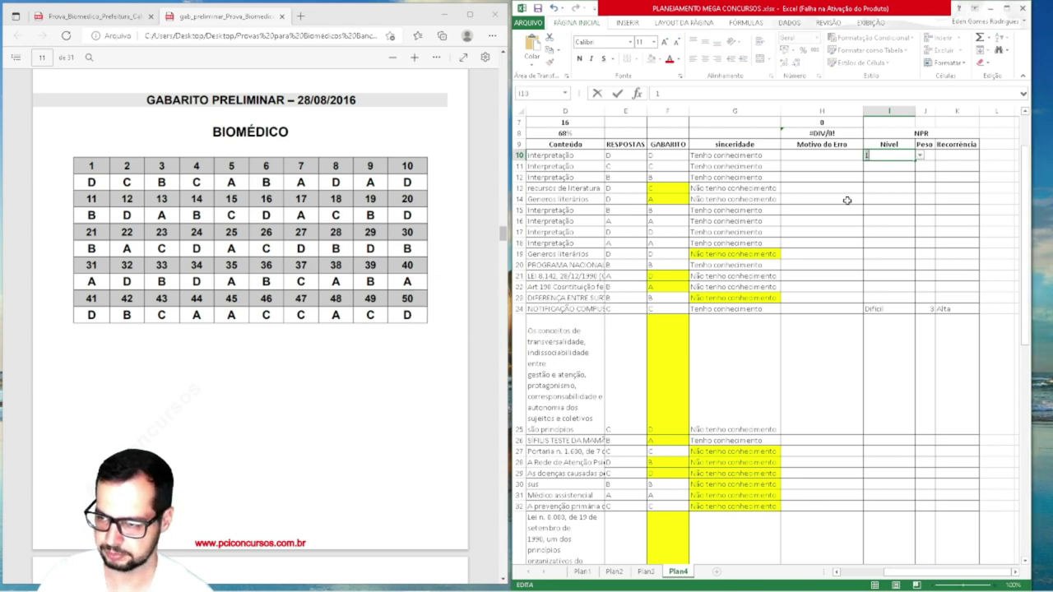
{"action": "left_click", "coordinate": [923, 156]}
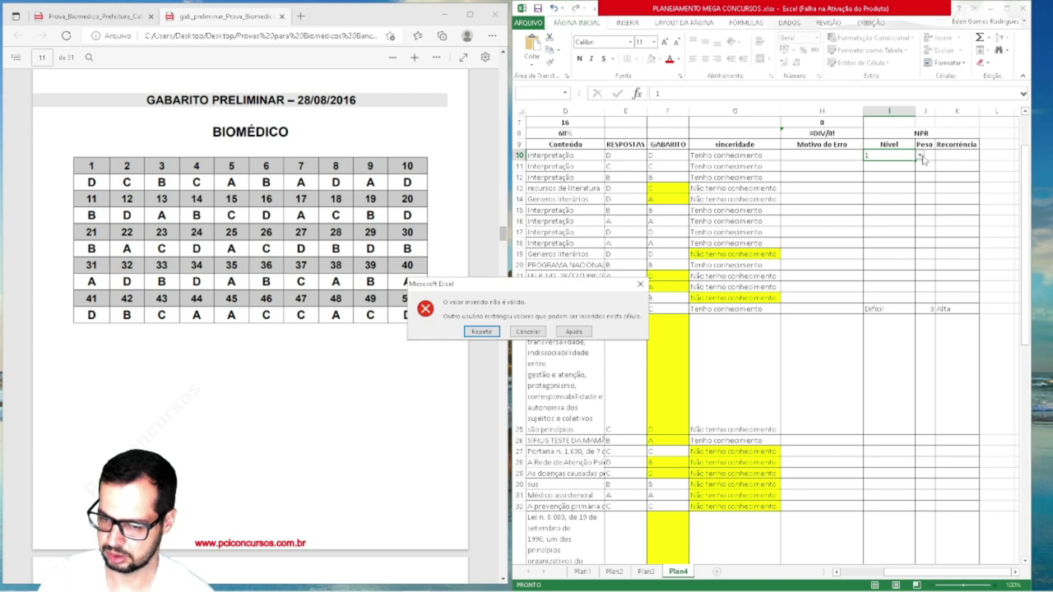
{"action": "left_click", "coordinate": [530, 331]}
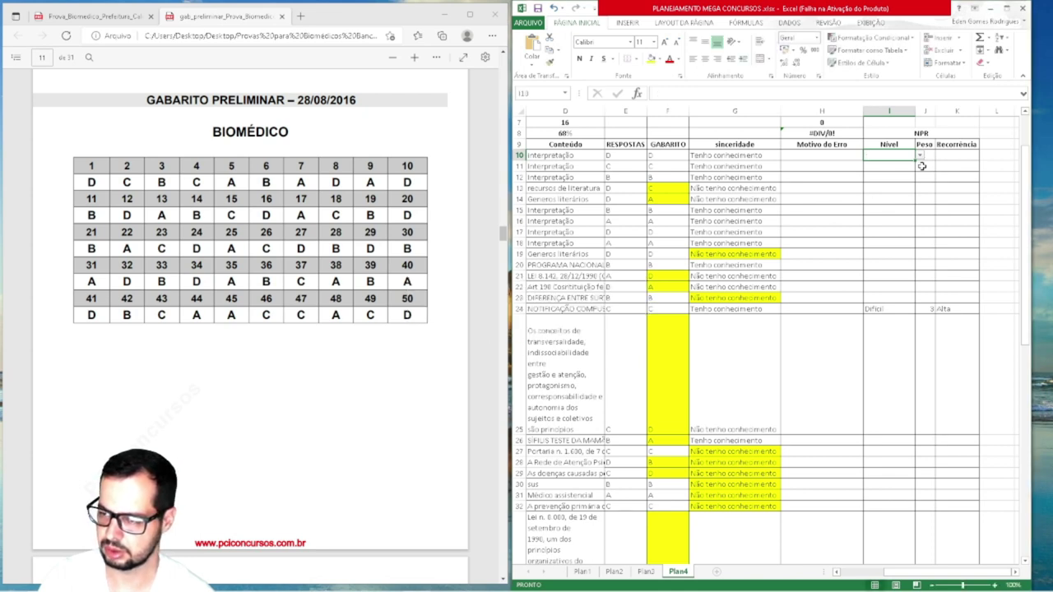
{"action": "left_click", "coordinate": [921, 156]}
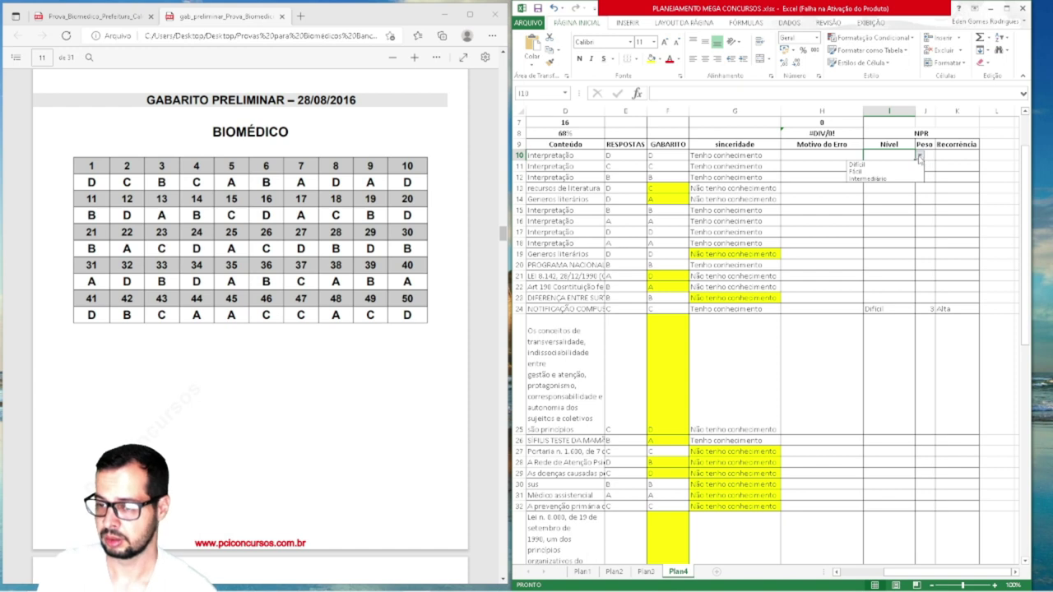
Set the Peso to 1 for question 1 and fill it down through question 10, covering the Português questions
{"action": "left_click", "coordinate": [928, 156]}
{"action": "left_click", "coordinate": [930, 156]}
{"action": "left_click", "coordinate": [941, 156]}
{"action": "left_click", "coordinate": [932, 162]}
{"action": "left_click_drag", "start_coordinate": [934, 162], "coordinate": [935, 245]}
{"action": "mouse_move", "coordinate": [934, 574]}
{"action": "left_mouse_down"}
{"action": "mouse_move", "coordinate": [903, 580]}
{"action": "mouse_move", "coordinate": [916, 578]}
{"action": "left_mouse_up"}
{"action": "left_click_drag", "start_coordinate": [1002, 247], "coordinate": [1001, 259]}
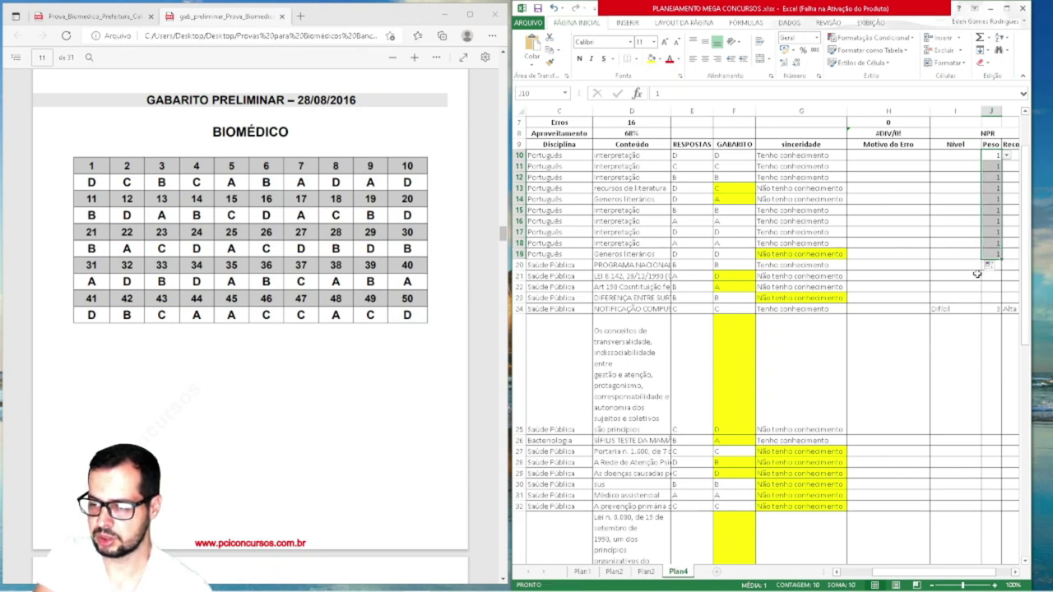
Copy question 15's Peso of 3 up to question 11 and down through question 25
{"action": "left_click", "coordinate": [950, 309]}
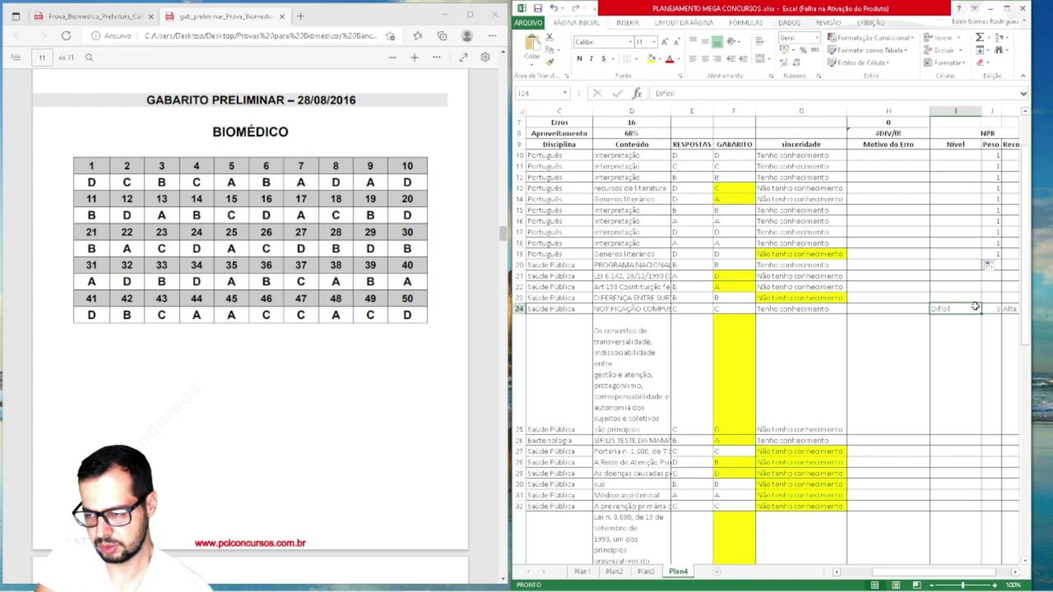
{"action": "key", "text": "Up"}
{"action": "key", "text": "Up"}
{"action": "key", "text": "Up"}
{"action": "key", "text": "Up"}
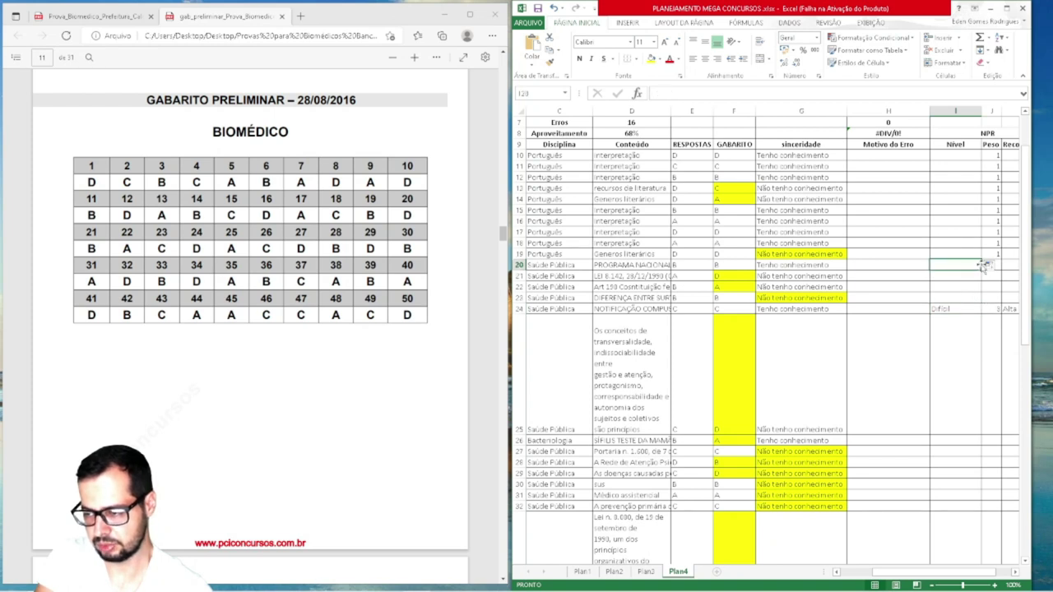
{"action": "left_click", "coordinate": [992, 298]}
{"action": "scroll", "coordinate": [992, 304], "scroll_direction": "up", "scroll_amount": 1}
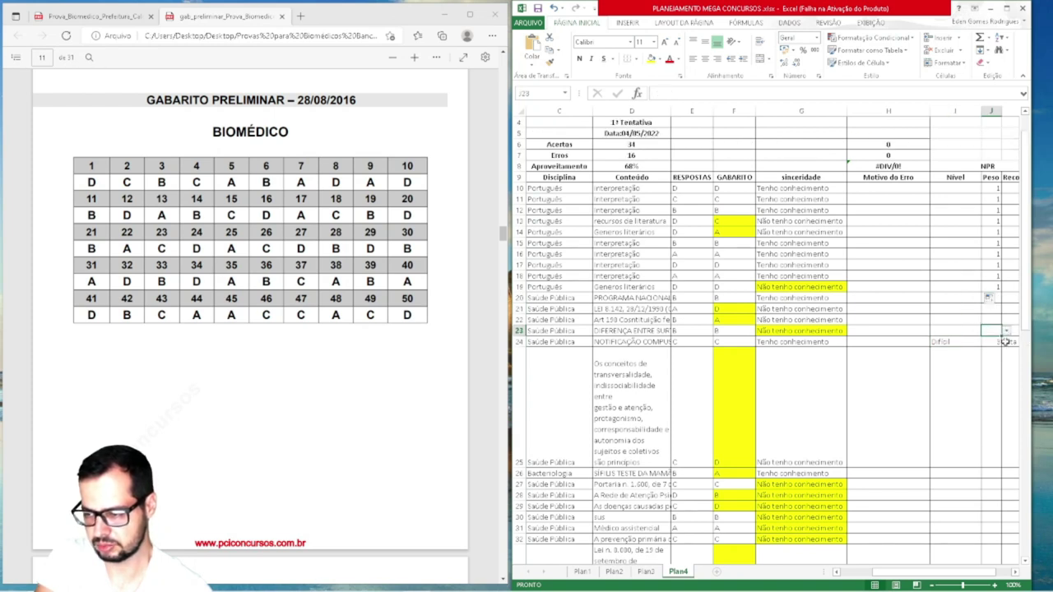
{"action": "left_click", "coordinate": [996, 342]}
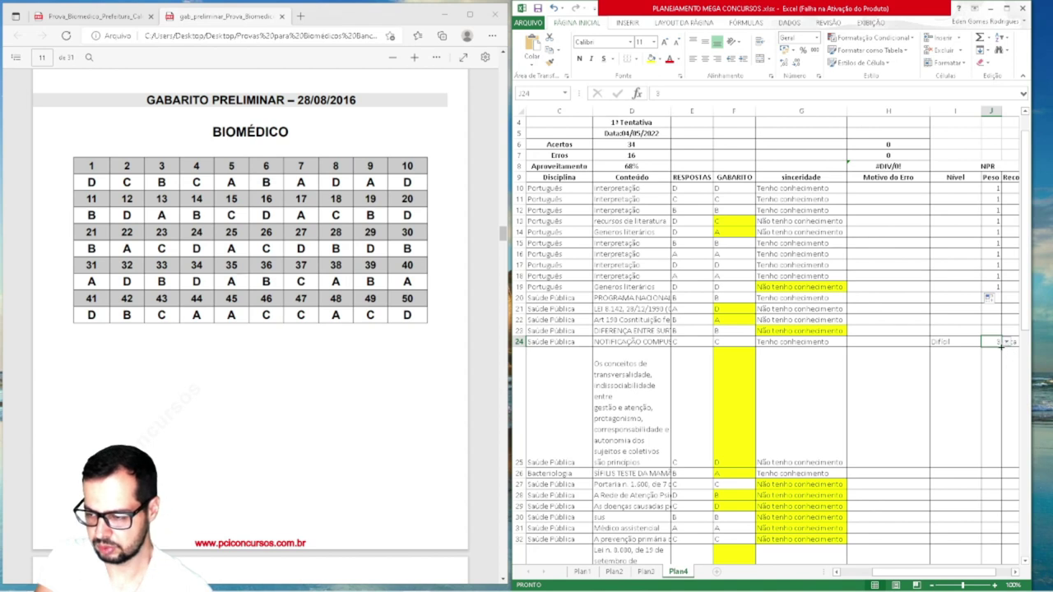
{"action": "left_click_drag", "start_coordinate": [998, 340], "coordinate": [992, 296]}
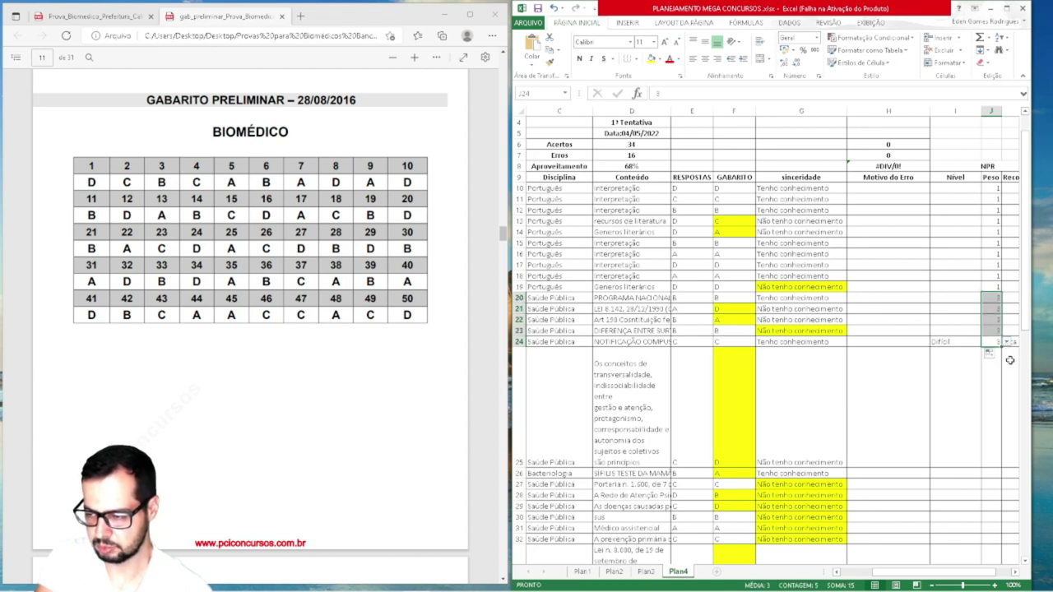
{"action": "left_click_drag", "start_coordinate": [1001, 347], "coordinate": [989, 536]}
{"action": "left_click_drag", "start_coordinate": [995, 573], "coordinate": [991, 521]}
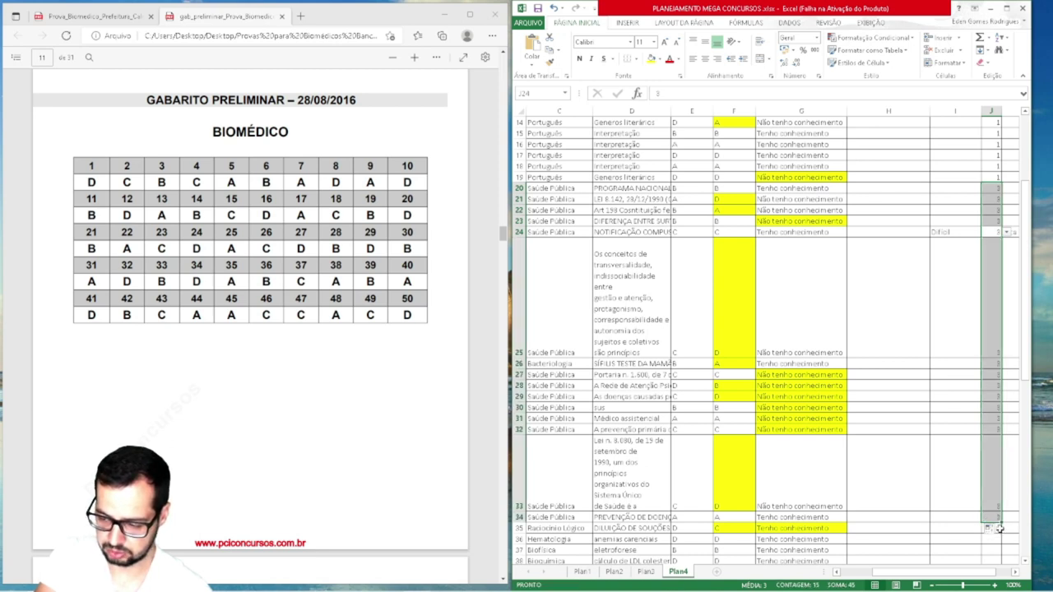
Set the Peso to 2 for question 26 and fill it down through question 50
{"action": "left_click", "coordinate": [995, 529]}
{"action": "left_click", "coordinate": [1007, 531]}
{"action": "left_click", "coordinate": [976, 545]}
{"action": "scroll", "coordinate": [871, 517], "scroll_direction": "down", "scroll_amount": 4}
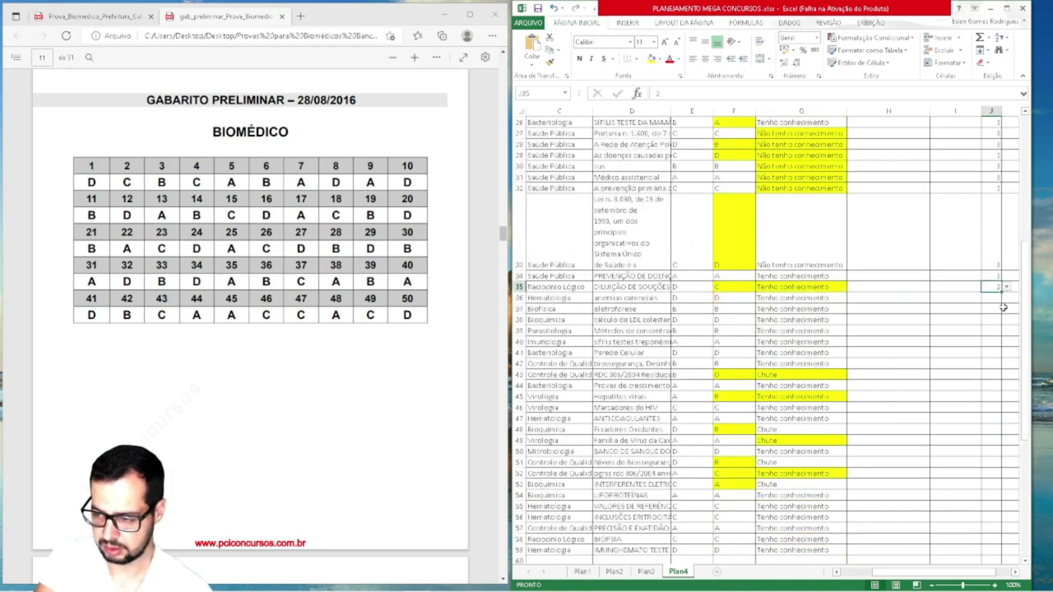
{"action": "left_click_drag", "start_coordinate": [1001, 292], "coordinate": [988, 520]}
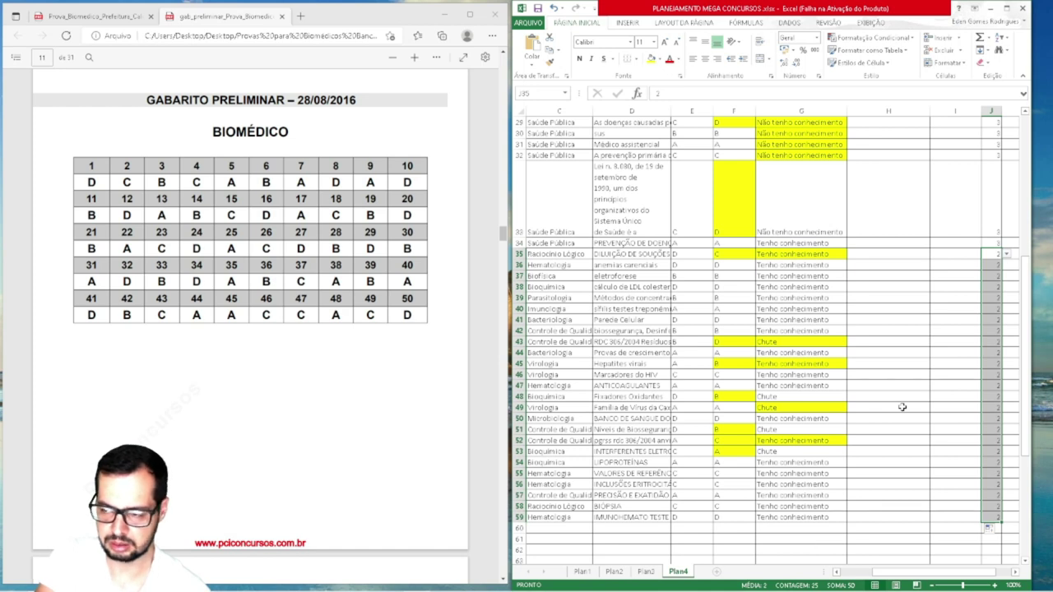
Set the Nível to Intermediário for question 1 (row 10) and fill it down through question 14 (row 23)
{"action": "scroll", "coordinate": [903, 407], "scroll_direction": "up", "scroll_amount": 10}
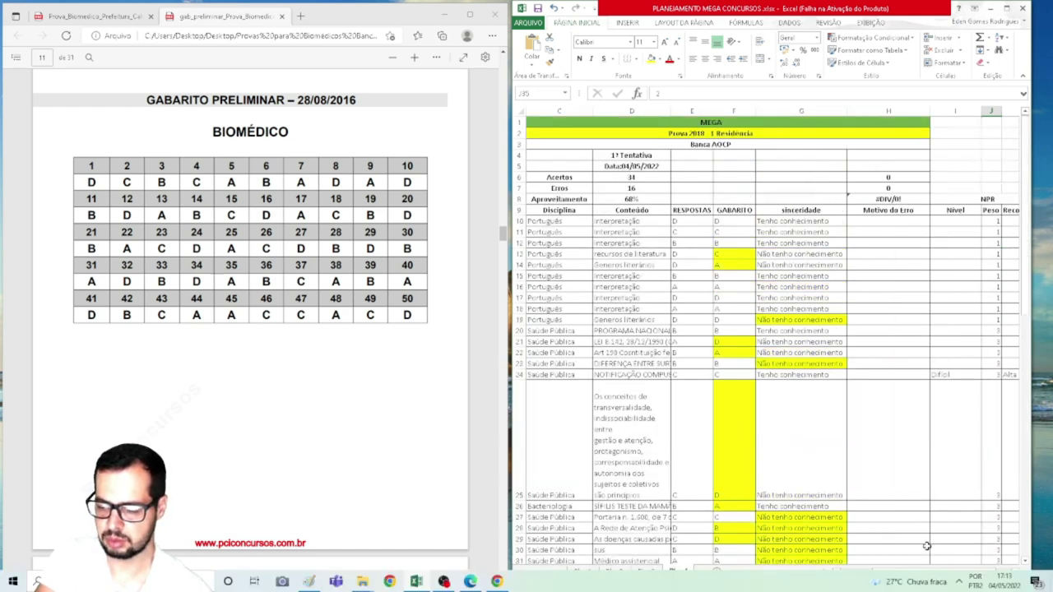
{"action": "left_click_drag", "start_coordinate": [938, 573], "coordinate": [948, 573]}
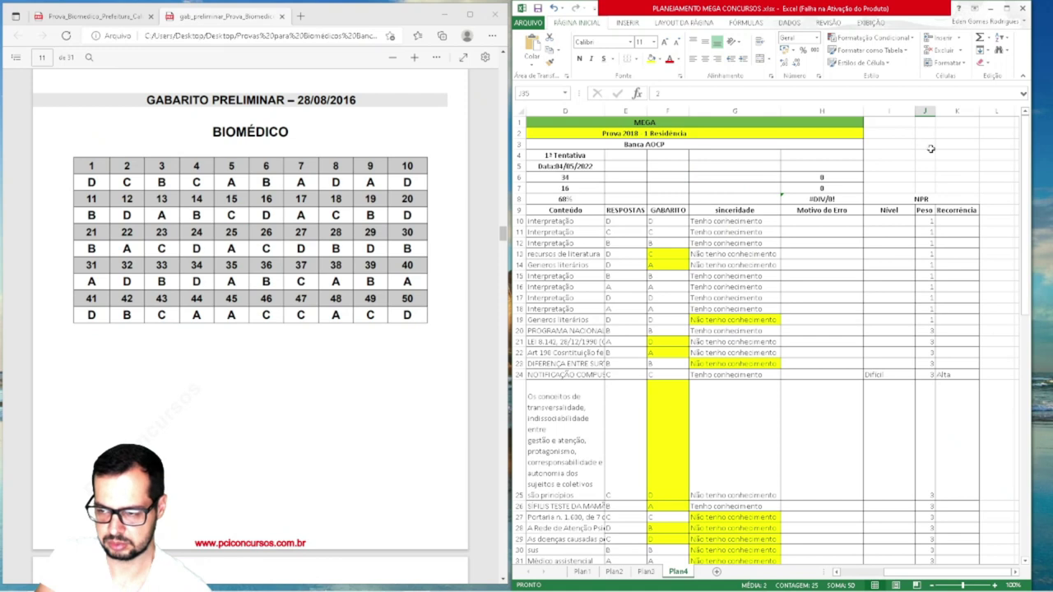
{"action": "left_click", "coordinate": [896, 220]}
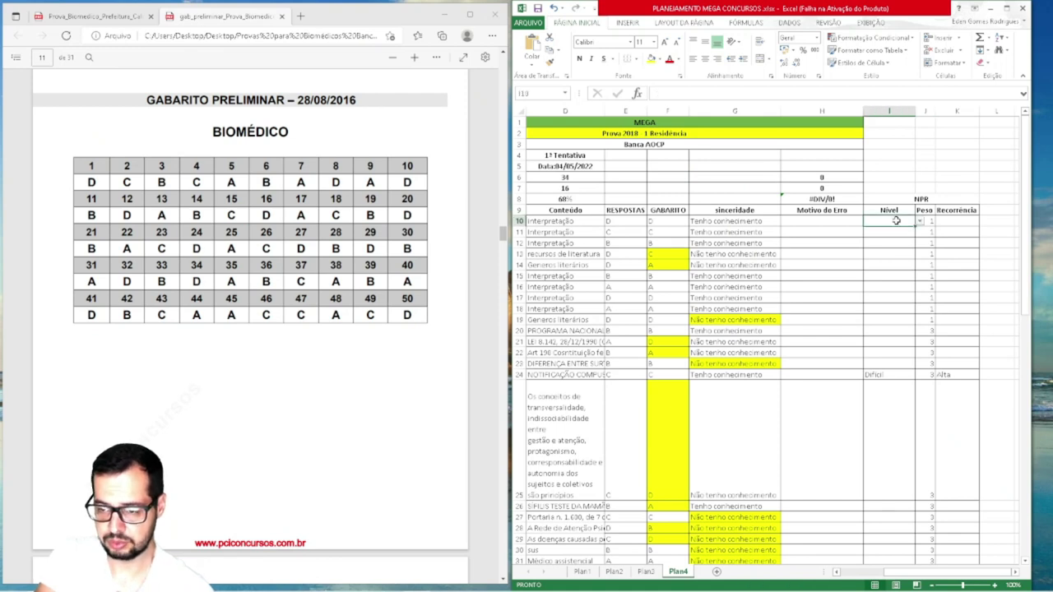
{"action": "left_click_drag", "start_coordinate": [936, 573], "coordinate": [915, 580]}
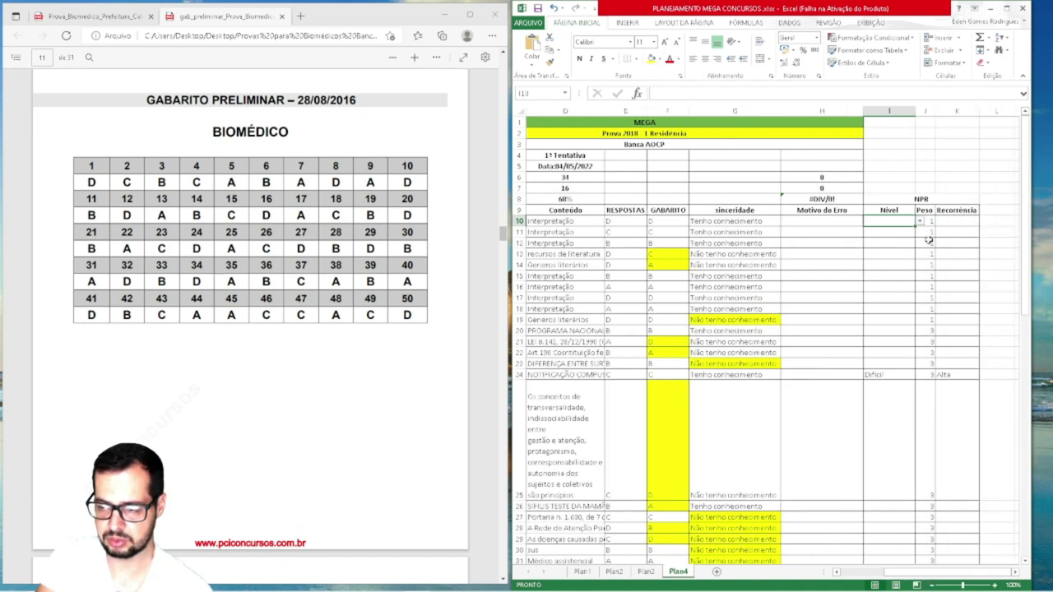
{"action": "left_click", "coordinate": [920, 221]}
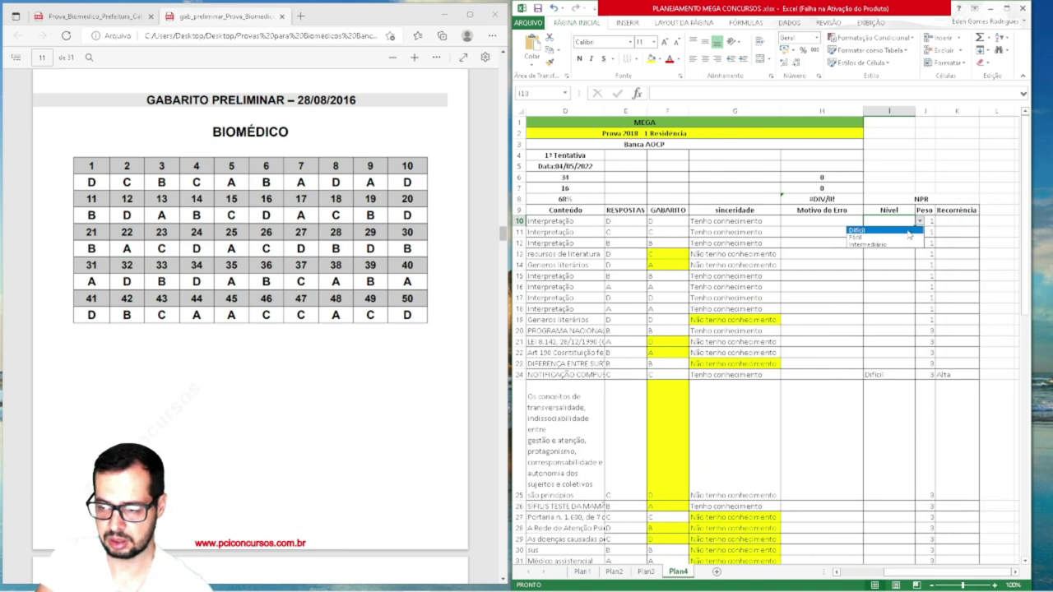
{"action": "key", "text": "Escape"}
{"action": "left_click", "coordinate": [920, 238]}
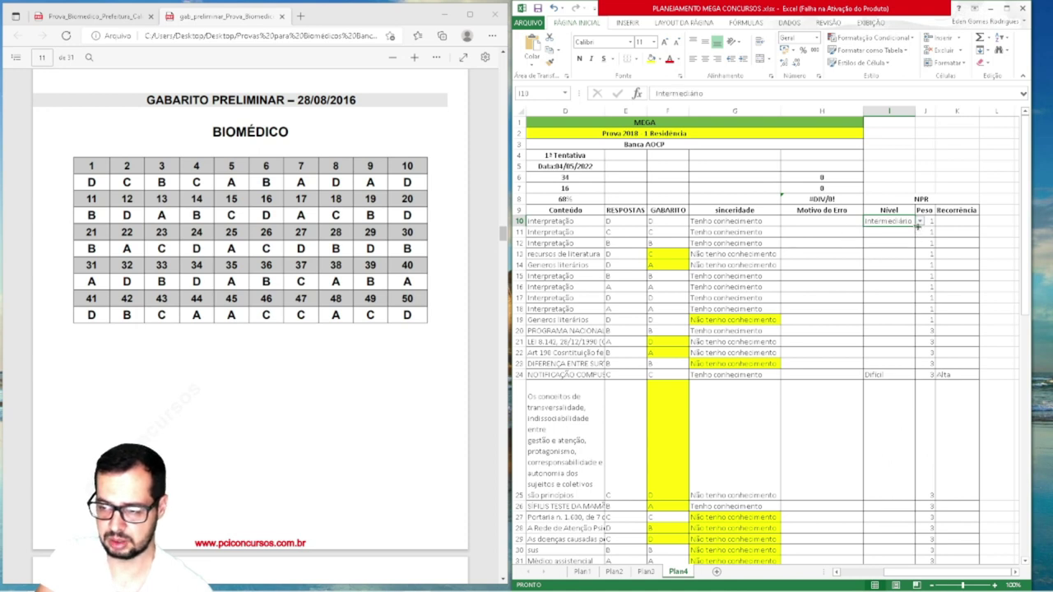
{"action": "left_click_drag", "start_coordinate": [916, 227], "coordinate": [908, 366]}
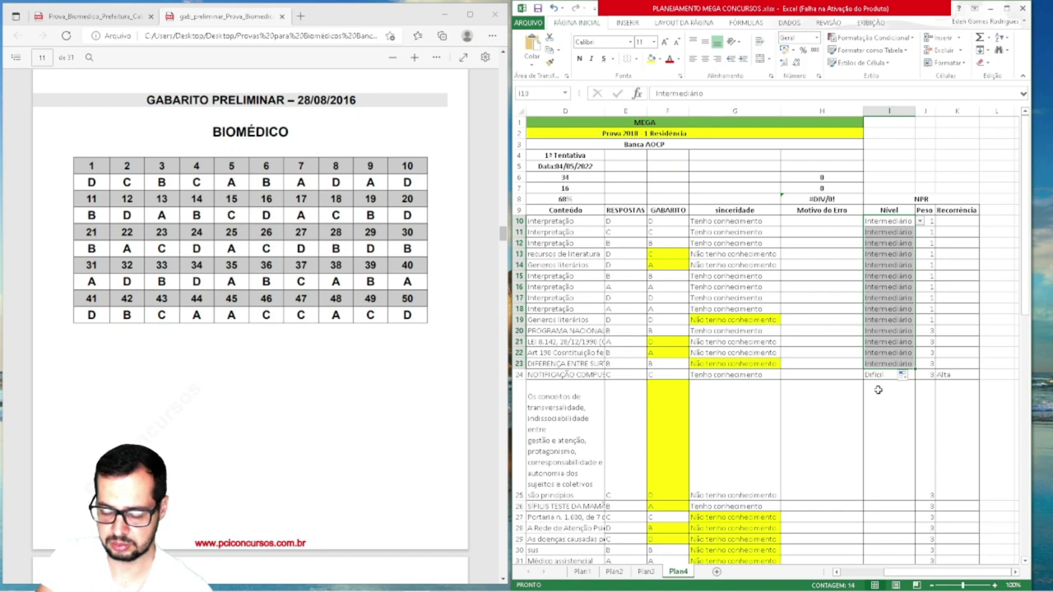
Set the Nível to Difícil for question 12 (row 21) and fill it across all Peso 3 questions, rows 20 to 34
{"action": "left_click_drag", "start_coordinate": [946, 581], "coordinate": [912, 576]}
{"action": "left_click", "coordinate": [957, 341]}
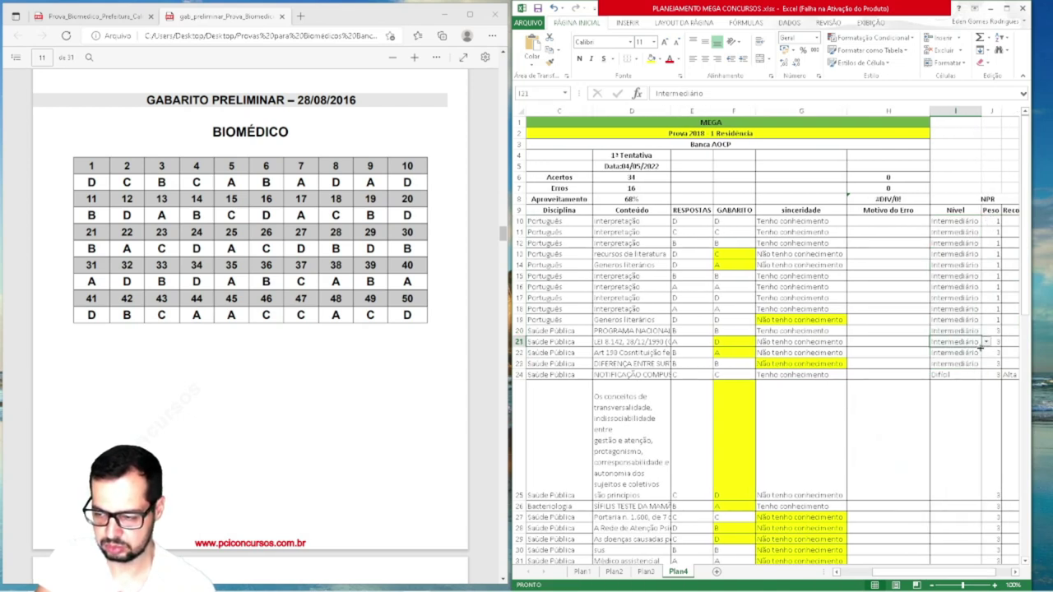
{"action": "left_click", "coordinate": [986, 342]}
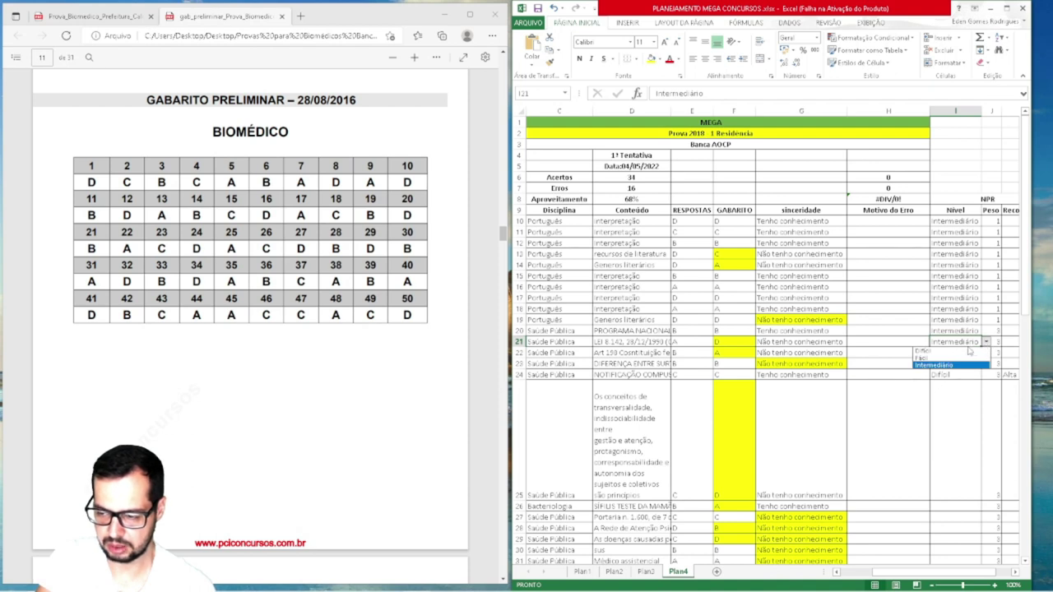
{"action": "left_click", "coordinate": [962, 350]}
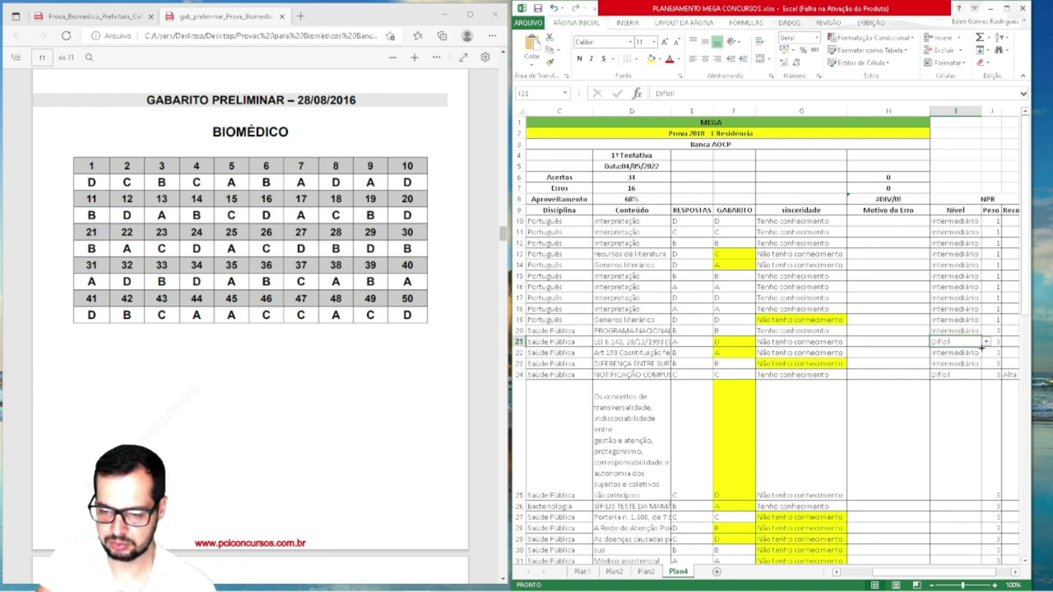
{"action": "left_click_drag", "start_coordinate": [983, 349], "coordinate": [964, 525]}
{"action": "scroll", "coordinate": [950, 516], "scroll_direction": "down", "scroll_amount": 2}
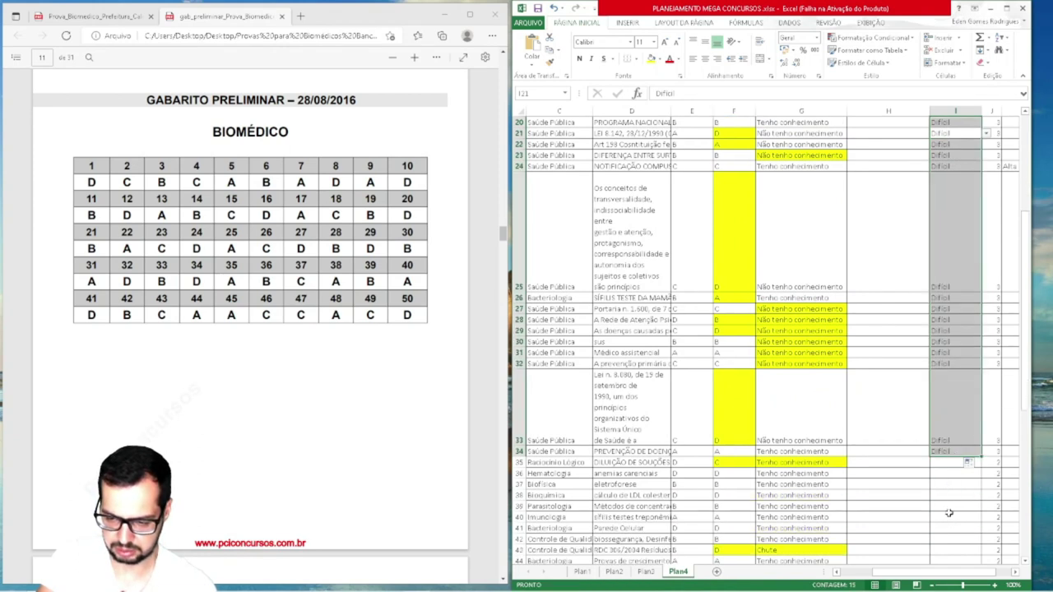
{"action": "scroll", "coordinate": [947, 497], "scroll_direction": "down", "scroll_amount": 3}
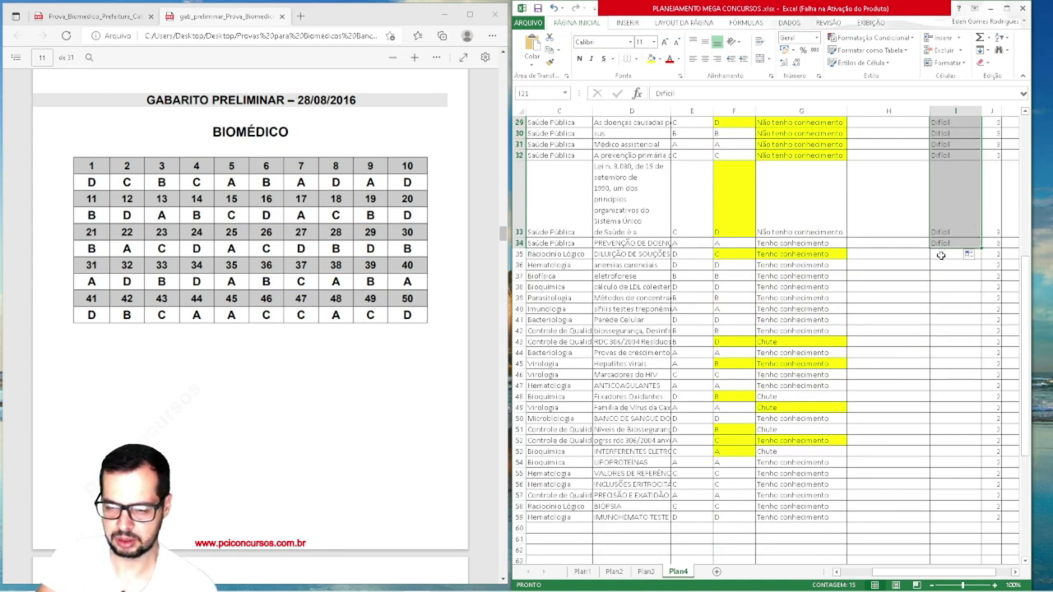
Set the Nível to Intermediário for questions 26 and 28 (rows 35 and 37) and to Fácil for question 27 (row 36)
{"action": "left_click", "coordinate": [940, 255]}
{"action": "left_click", "coordinate": [985, 255]}
{"action": "left_click", "coordinate": [955, 278]}
{"action": "left_click", "coordinate": [951, 263]}
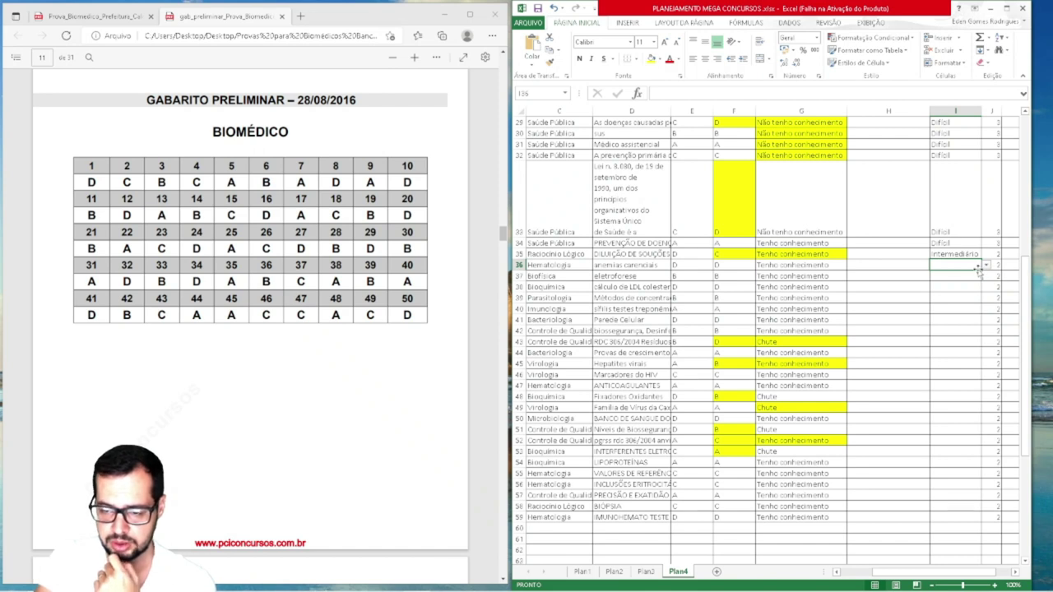
{"action": "left_click", "coordinate": [986, 266]}
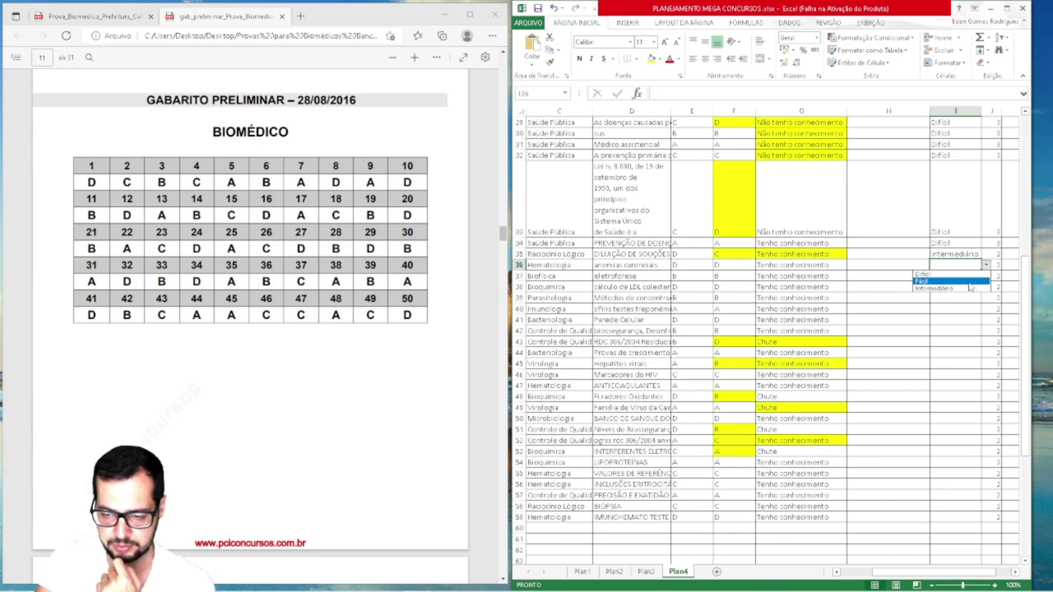
{"action": "left_click", "coordinate": [970, 284]}
{"action": "key", "text": "Return"}
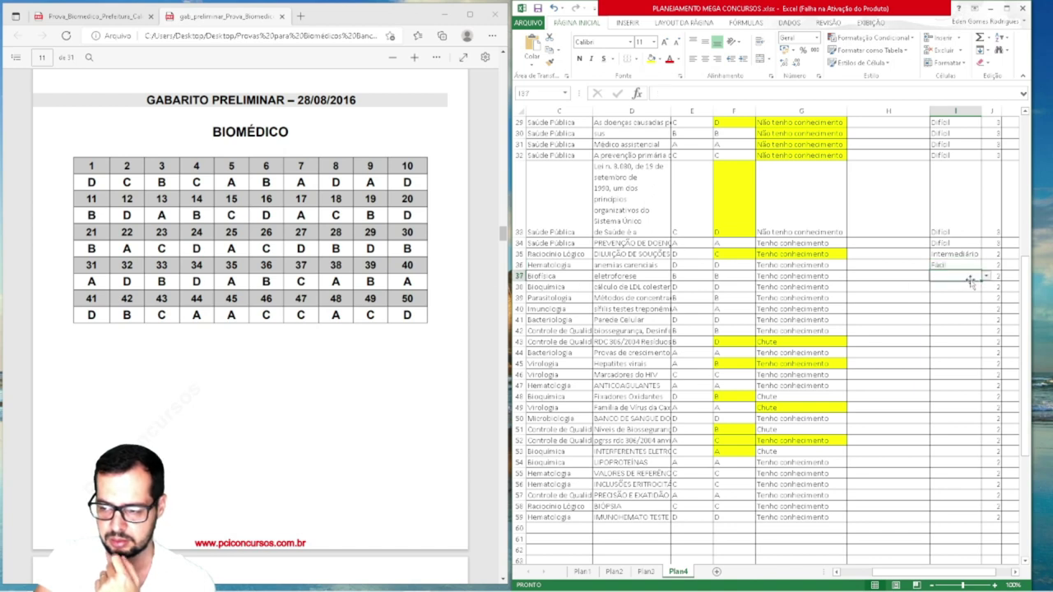
{"action": "left_click", "coordinate": [986, 276]}
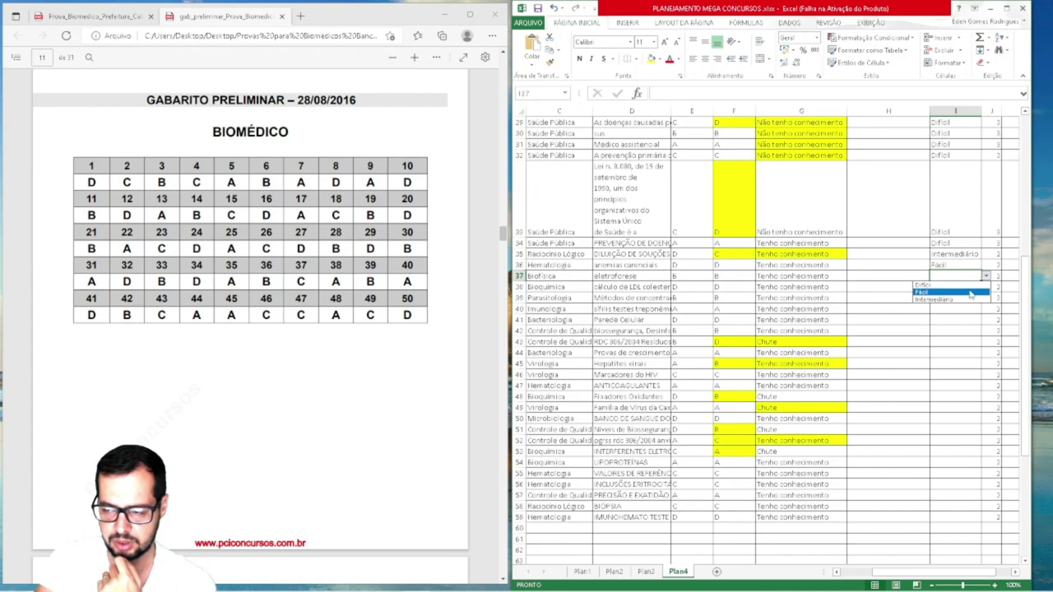
{"action": "left_click", "coordinate": [975, 298]}
Set the Nível to Fácil for questions 29 and 30 (rows 38 and 39) and to Intermediário for question 31 (row 40)
{"action": "left_click", "coordinate": [972, 290]}
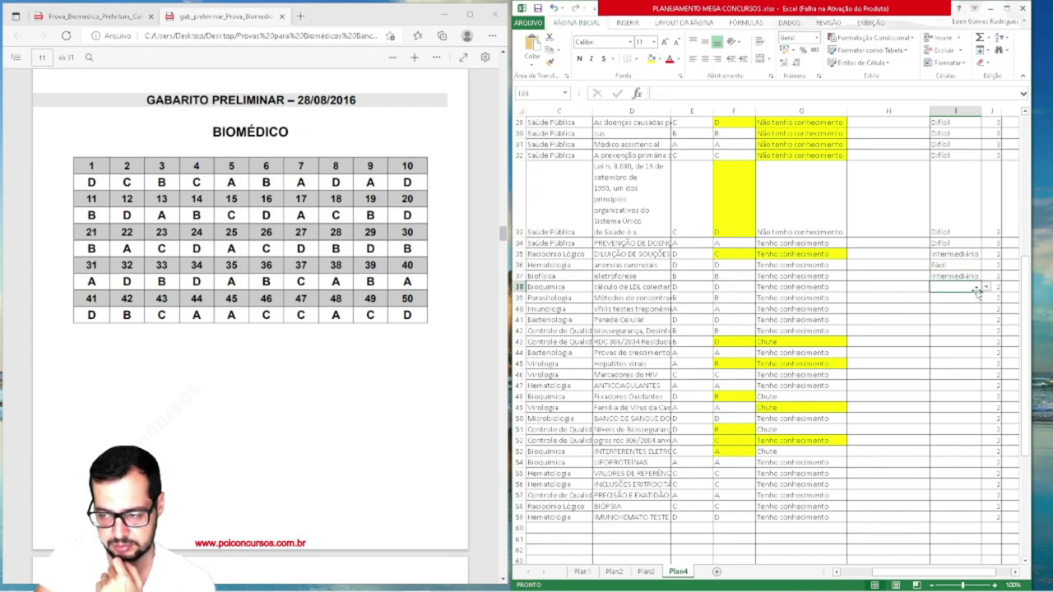
{"action": "left_click", "coordinate": [987, 288]}
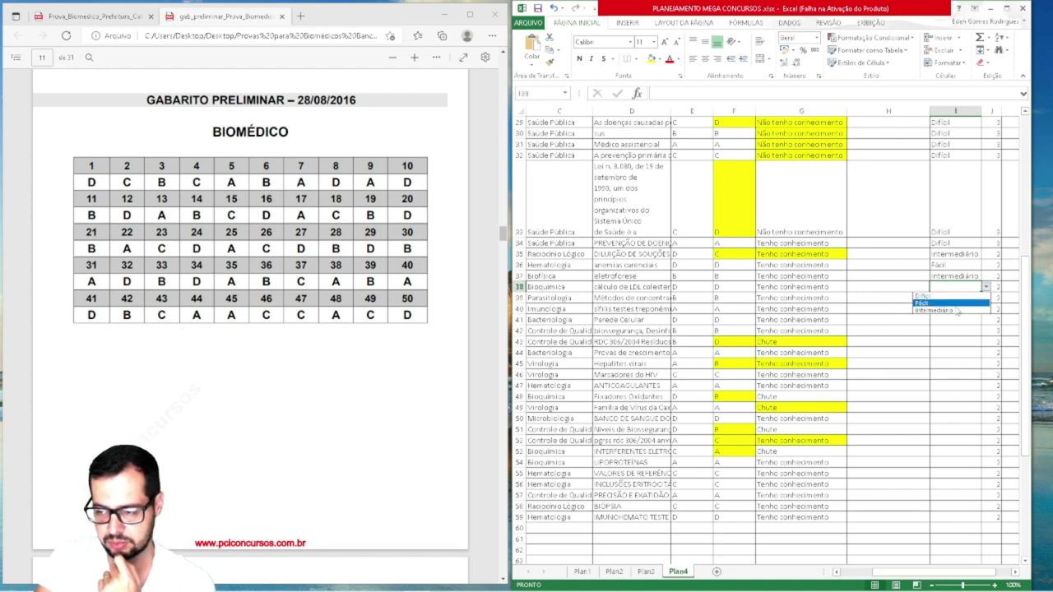
{"action": "left_click", "coordinate": [956, 304]}
{"action": "left_click", "coordinate": [978, 299]}
{"action": "left_click", "coordinate": [987, 299]}
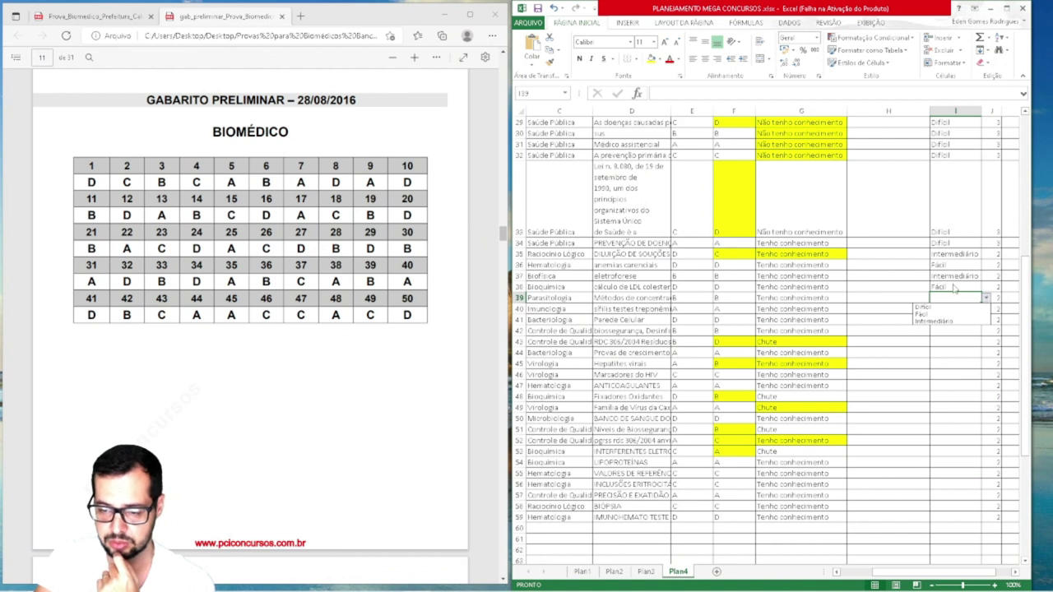
{"action": "left_click", "coordinate": [970, 314]}
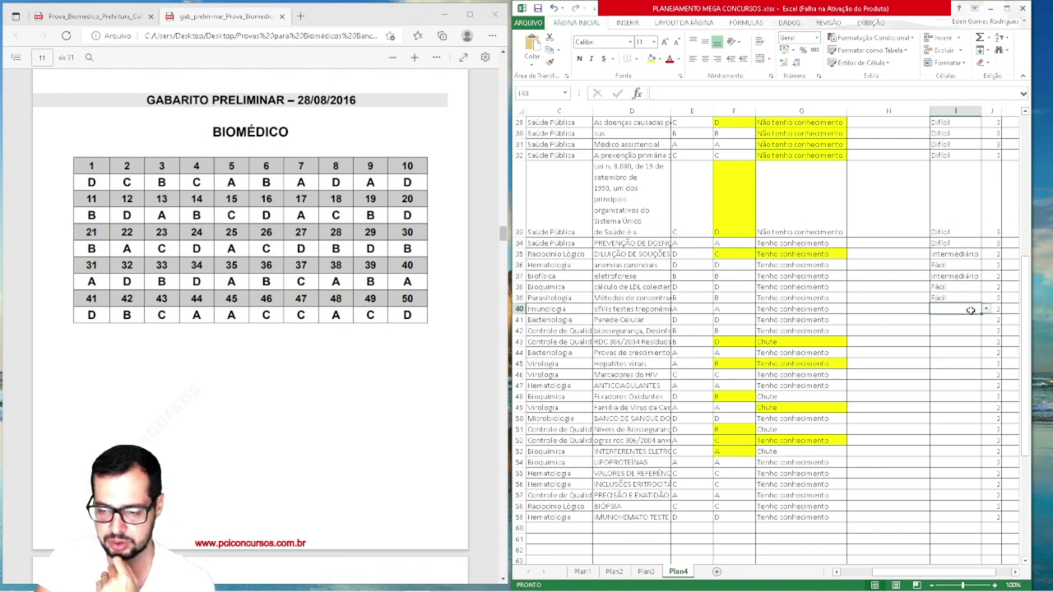
{"action": "left_click", "coordinate": [988, 309]}
{"action": "left_click", "coordinate": [972, 333]}
Set the Nível to Fácil for the Parede Celular question (row 41) and to Intermediário for the biosafety question (row 42)
{"action": "left_click", "coordinate": [970, 320]}
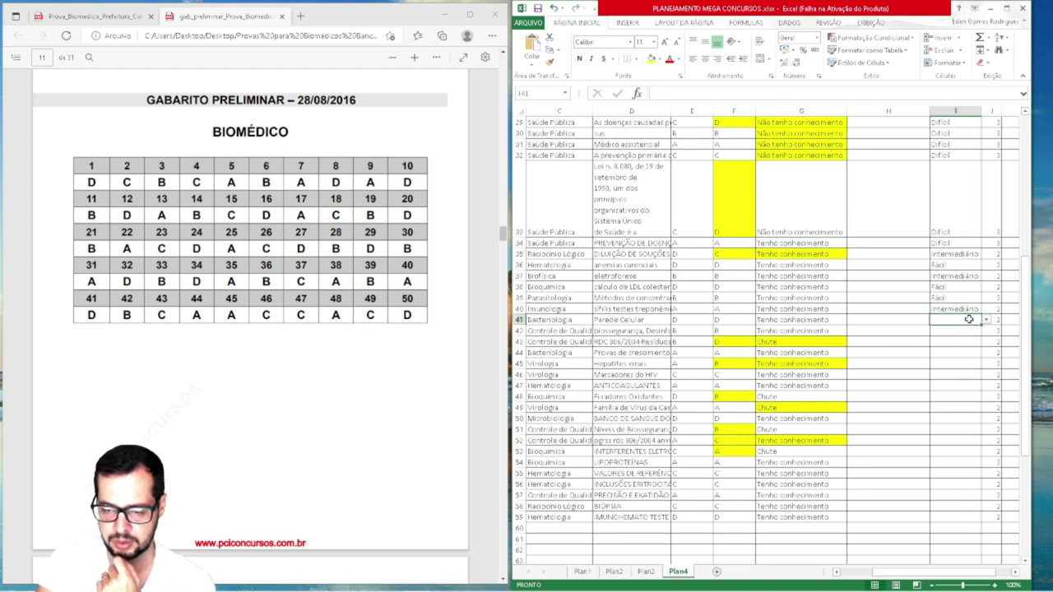
{"action": "left_click", "coordinate": [986, 319]}
{"action": "left_click", "coordinate": [971, 335]}
{"action": "left_click", "coordinate": [972, 330]}
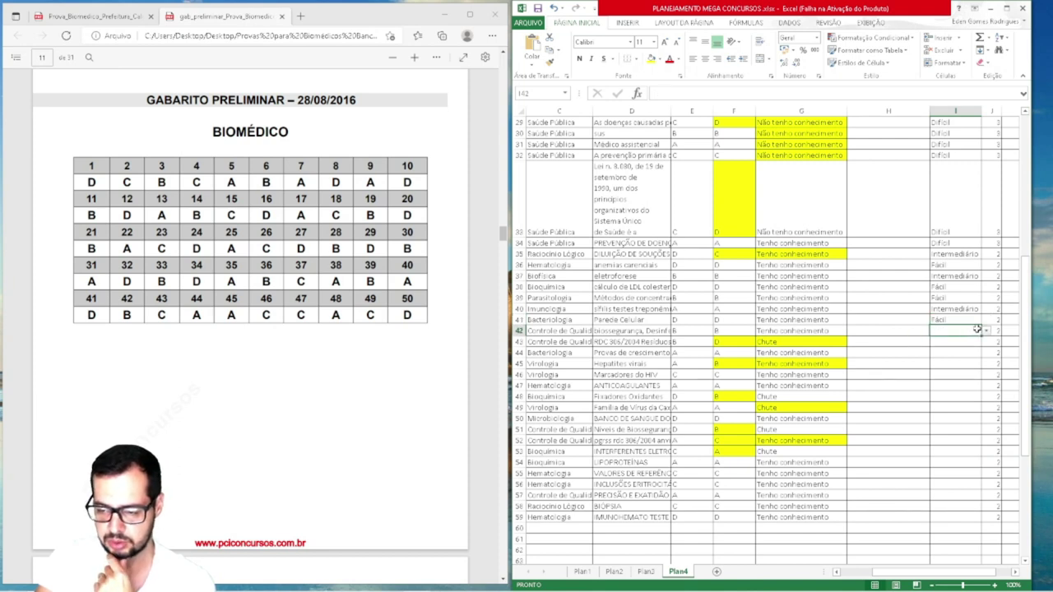
{"action": "left_click", "coordinate": [986, 331]}
{"action": "left_click", "coordinate": [975, 354]}
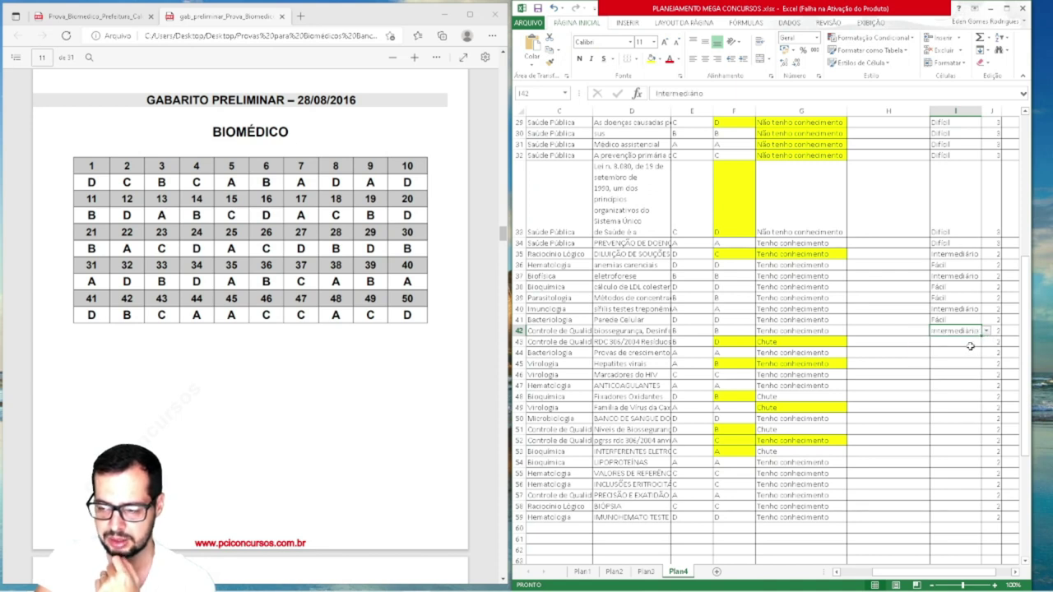
Set the Nível to Difícil for questions 34 to 37 (rows 43 to 46), from RDC 306/2004 Resíduos to Marcadores do HIV
{"action": "left_click", "coordinate": [978, 346]}
{"action": "left_click", "coordinate": [987, 341]}
{"action": "left_click", "coordinate": [967, 352]}
{"action": "left_click", "coordinate": [968, 353]}
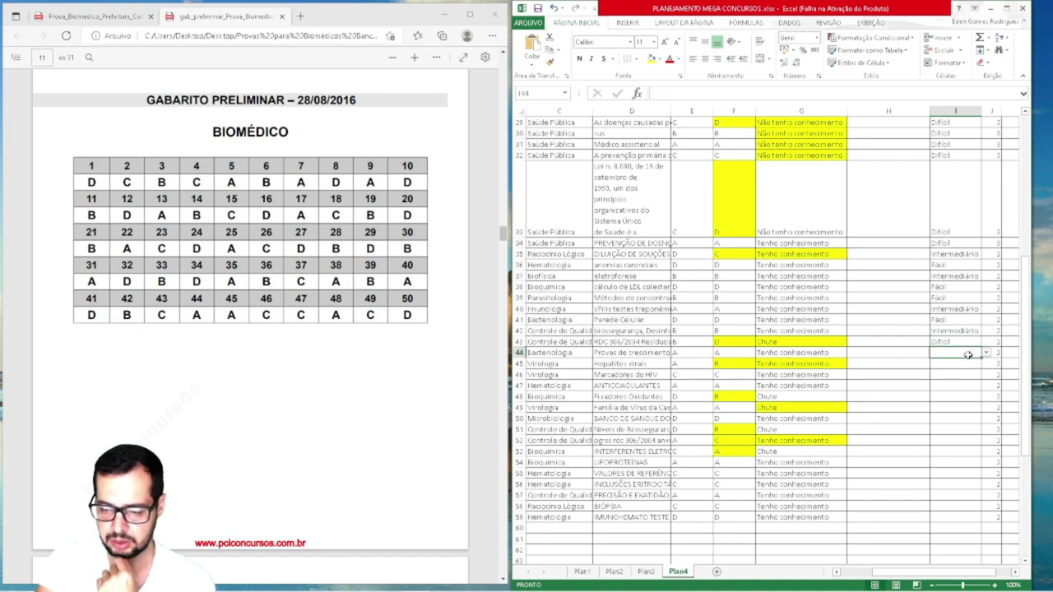
{"action": "left_click", "coordinate": [986, 352]}
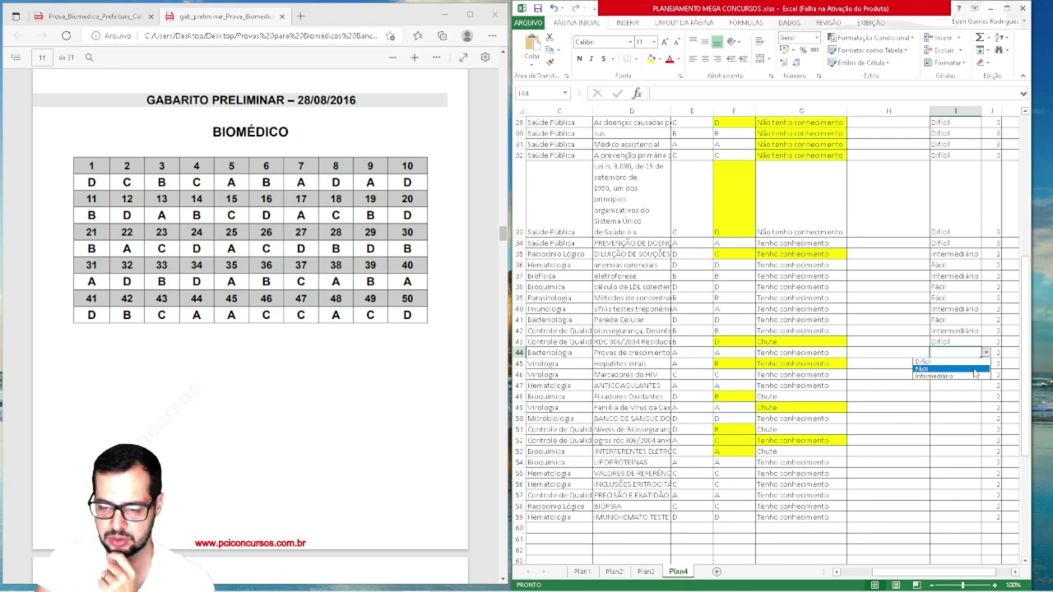
{"action": "left_click", "coordinate": [962, 362]}
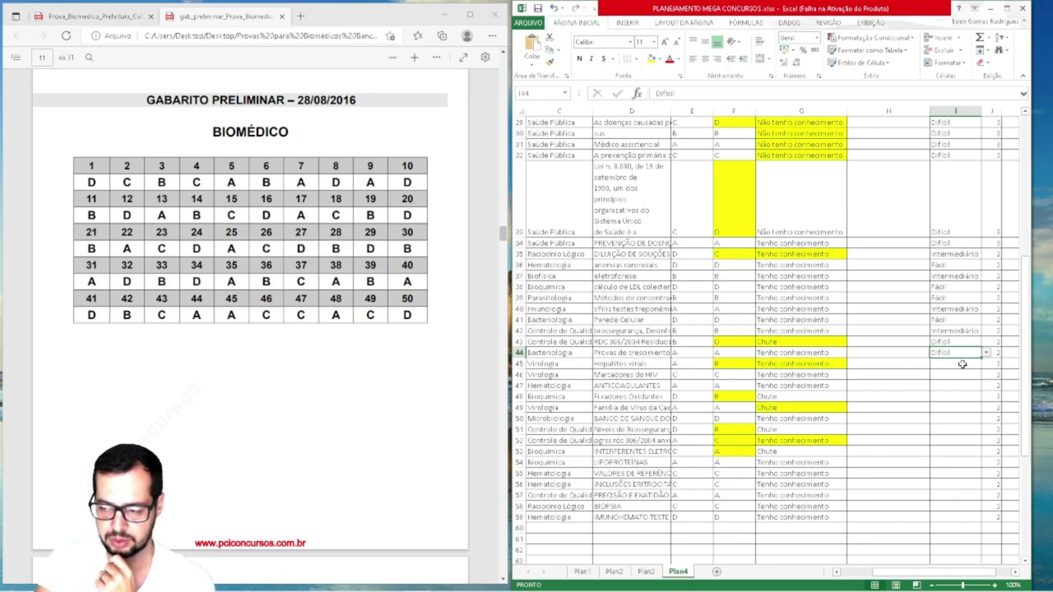
{"action": "left_click", "coordinate": [966, 364]}
{"action": "left_click", "coordinate": [987, 364]}
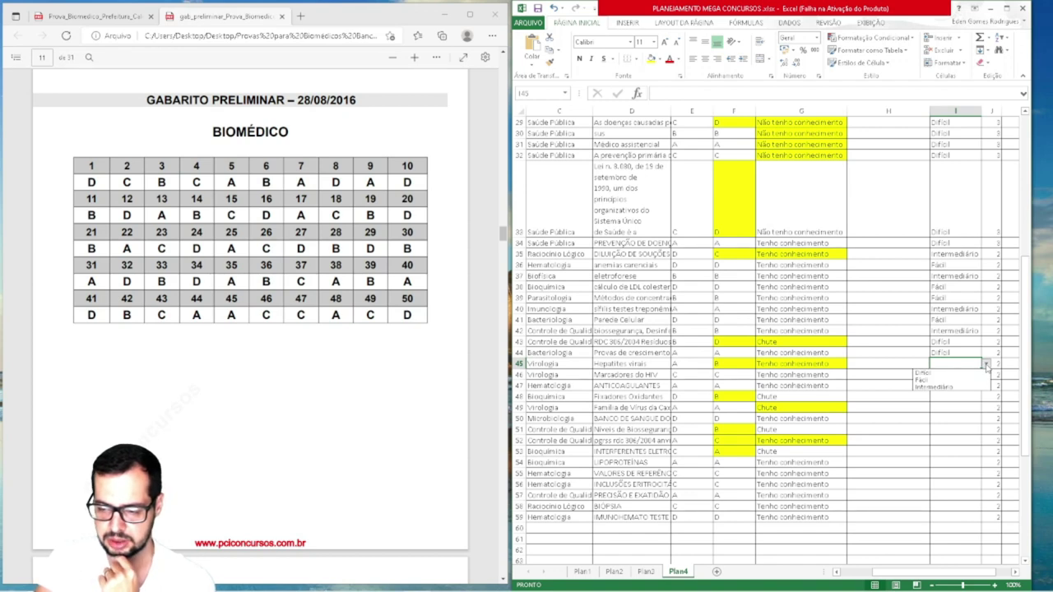
{"action": "left_click", "coordinate": [969, 372]}
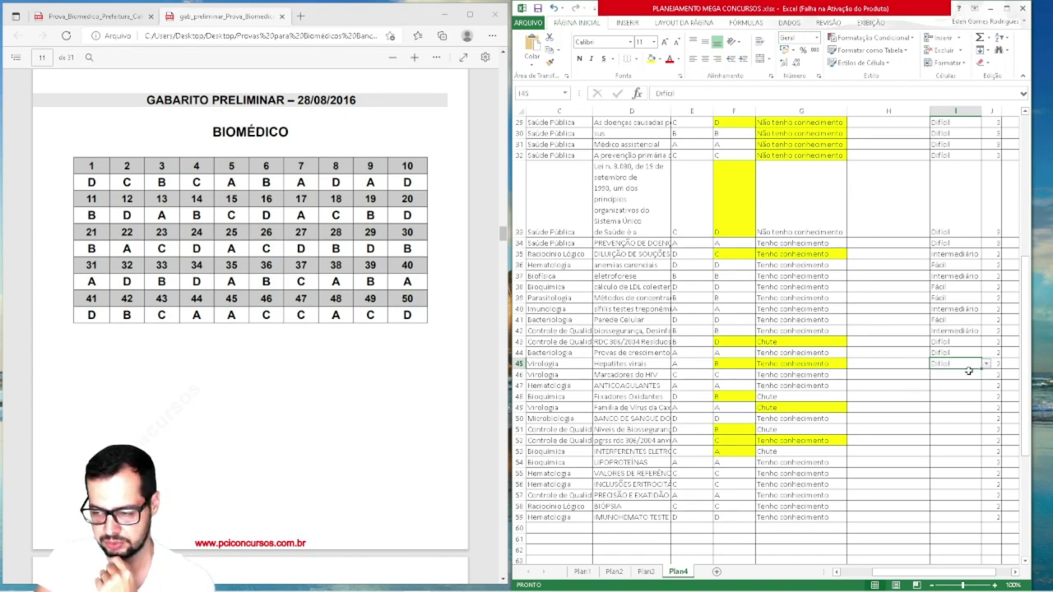
{"action": "left_click", "coordinate": [962, 373]}
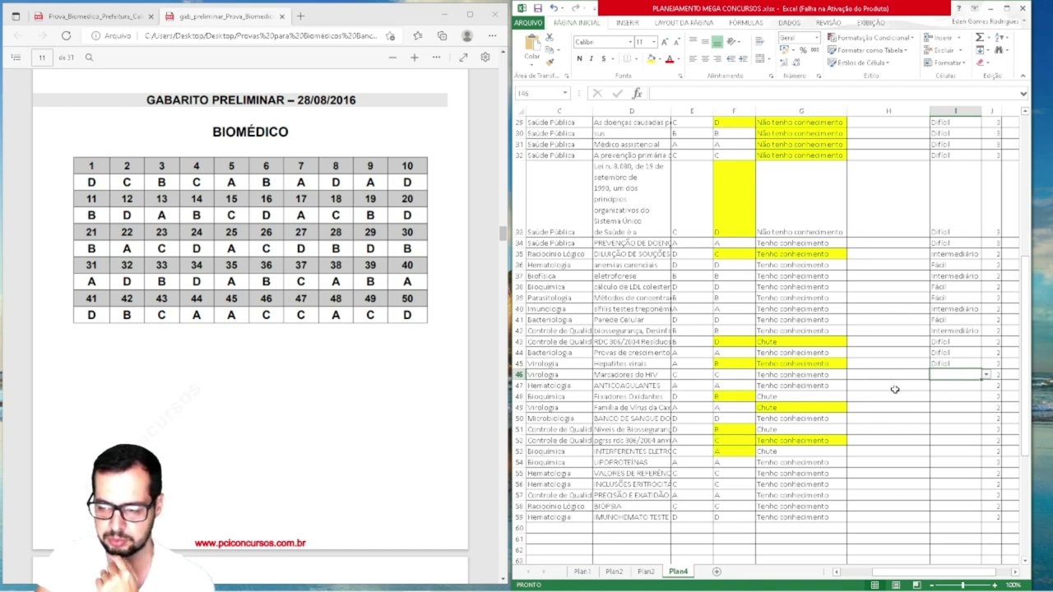
{"action": "left_click", "coordinate": [987, 375]}
{"action": "left_click", "coordinate": [958, 386]}
Set the Nível to Fácil for the Anticoagulantes question (row 47) and to Difícil for the Fixadores Oxidantes question (row 48)
{"action": "left_click", "coordinate": [958, 385]}
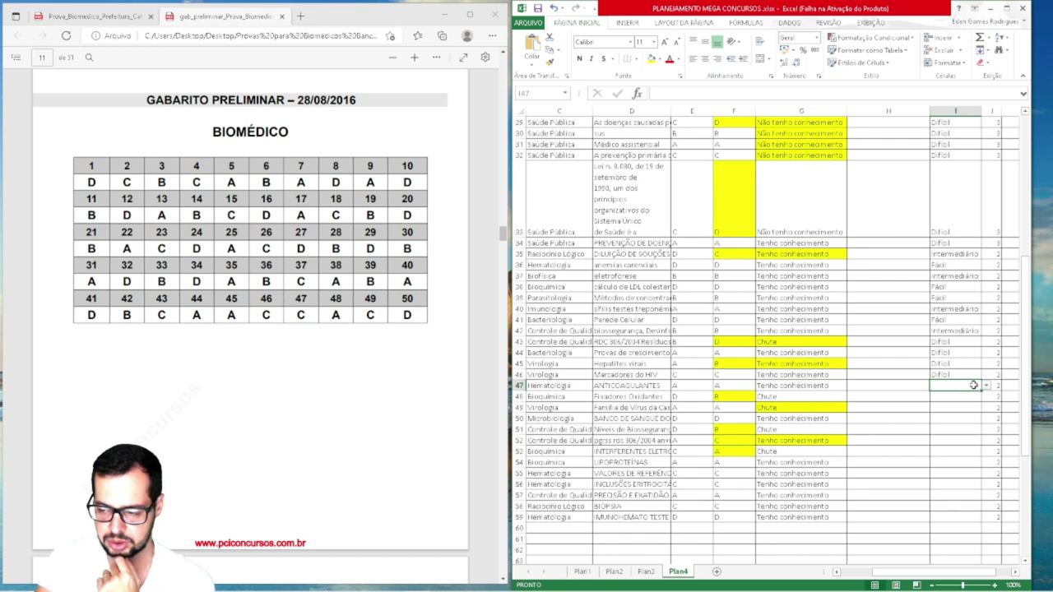
{"action": "left_click", "coordinate": [987, 385]}
{"action": "left_click", "coordinate": [964, 402]}
{"action": "left_click", "coordinate": [962, 397]}
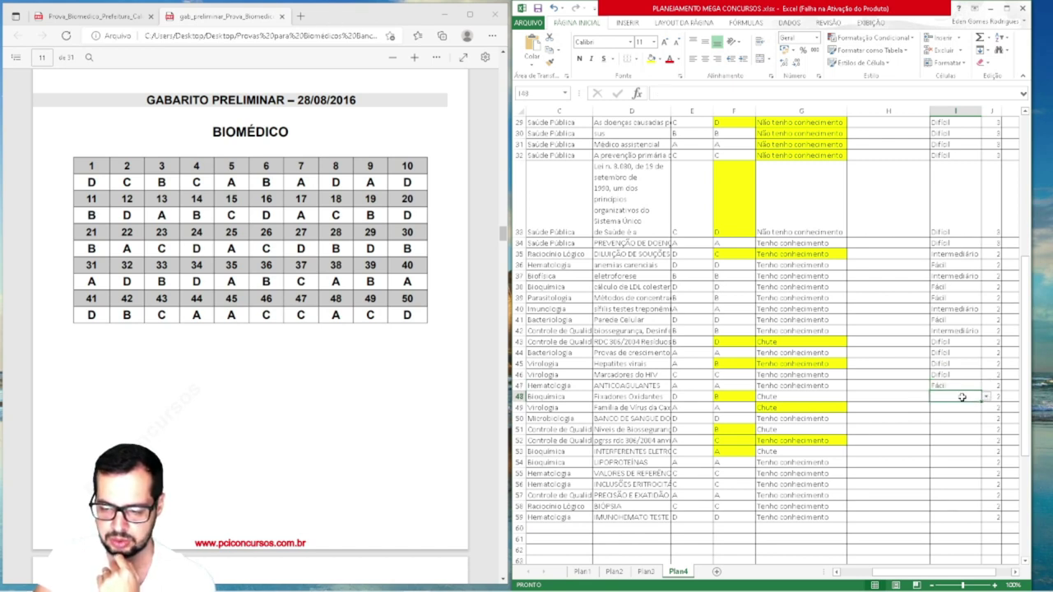
{"action": "left_click", "coordinate": [987, 397]}
{"action": "left_click", "coordinate": [963, 406]}
Set the Nível to Difícil for the Virologia question in row 49 and to Intermediário for the Microbiologia question in row 50
{"action": "left_click", "coordinate": [965, 405]}
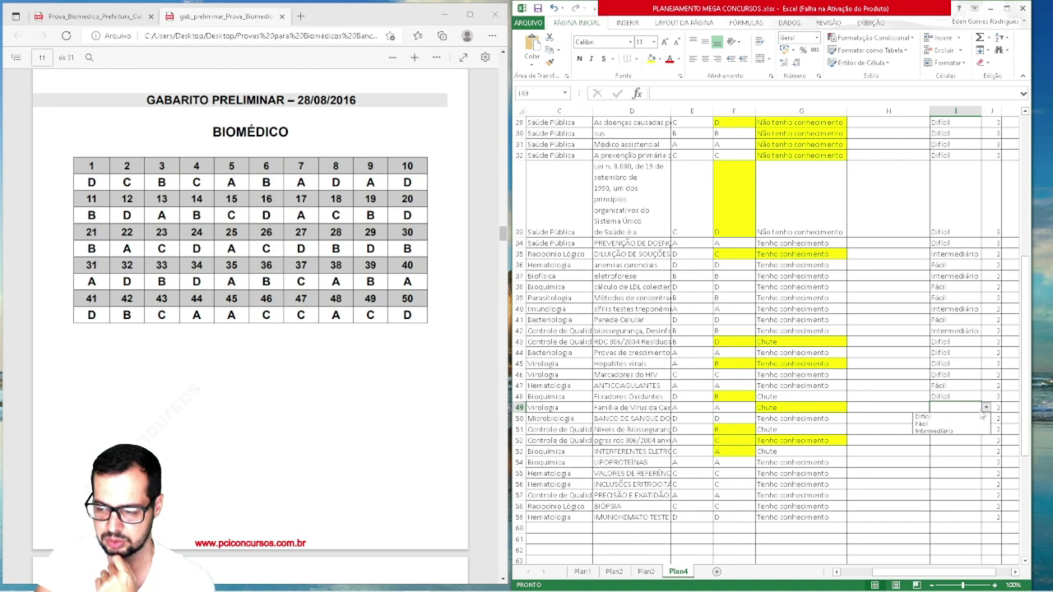
{"action": "type", "text": "Difícil"}
{"action": "key", "text": "Return"}
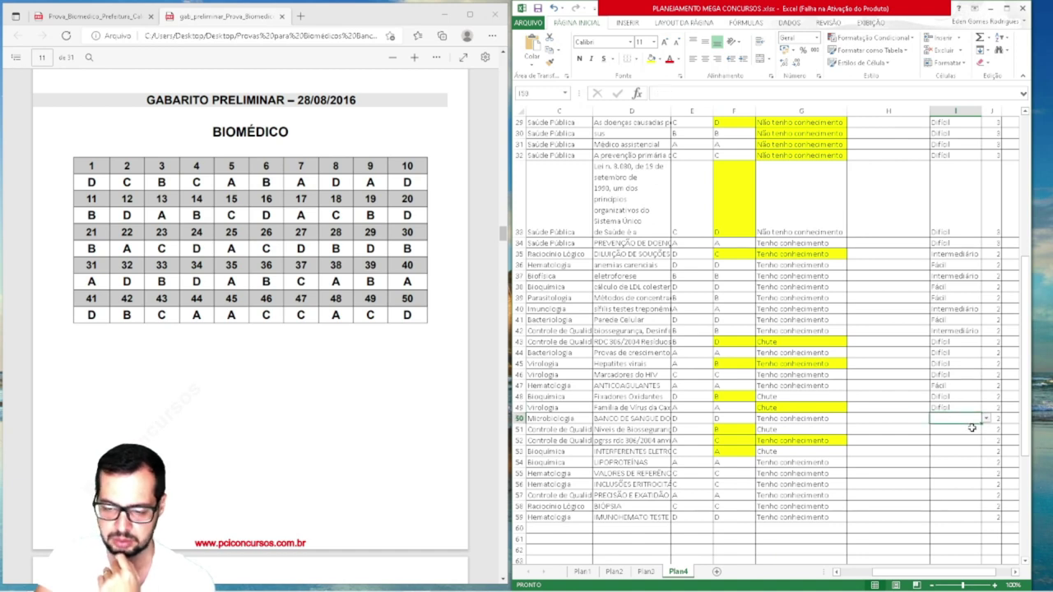
{"action": "left_click", "coordinate": [987, 421]}
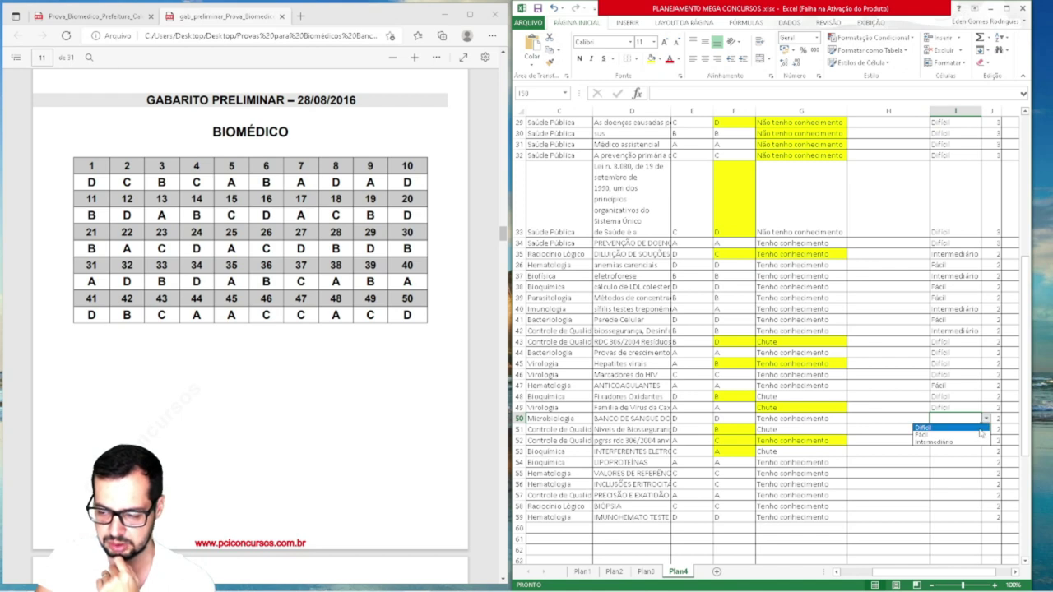
{"action": "left_click", "coordinate": [979, 443]}
{"action": "left_click", "coordinate": [973, 430]}
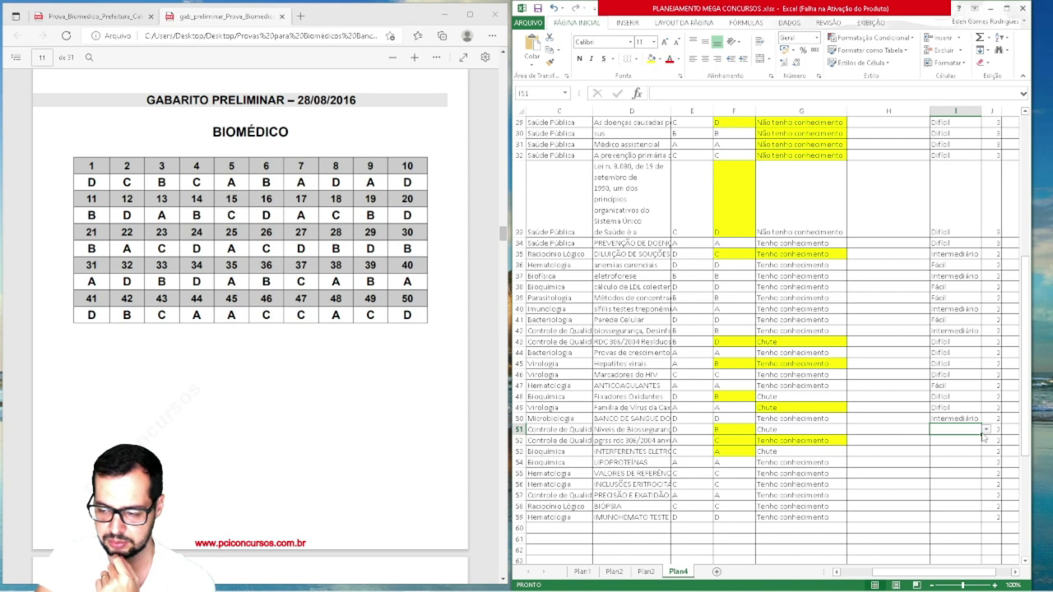
Set the Nível to Intermediário for the biosafety levels, PGRSS RDC 306/2004 and Interferentes questions in rows 51 to 53
{"action": "left_click", "coordinate": [986, 430]}
{"action": "left_click", "coordinate": [978, 454]}
{"action": "left_click", "coordinate": [976, 444]}
{"action": "left_click", "coordinate": [986, 441]}
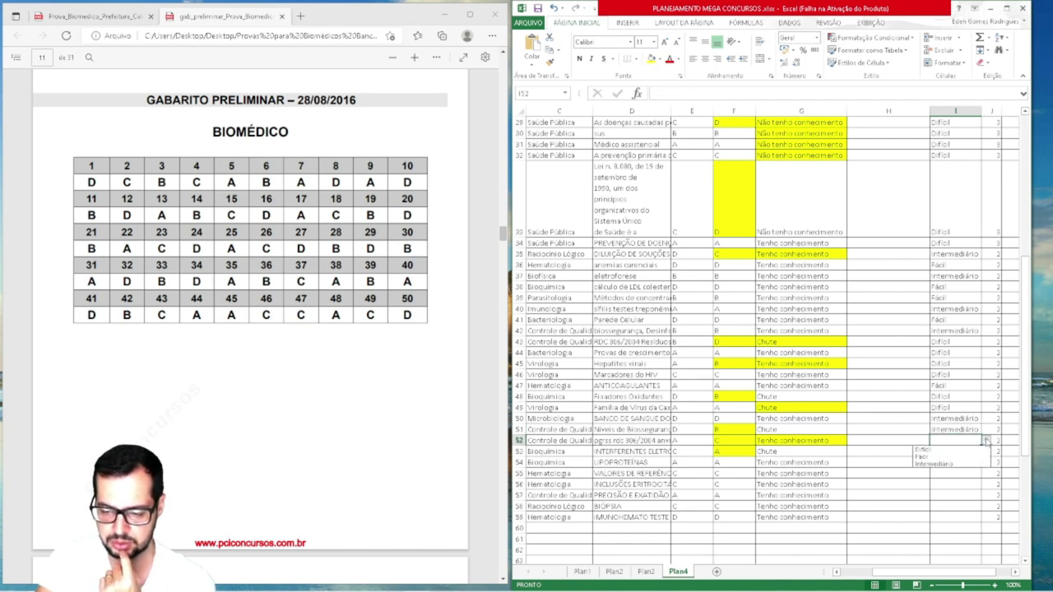
{"action": "left_click", "coordinate": [978, 464]}
{"action": "left_click", "coordinate": [979, 453]}
{"action": "left_click", "coordinate": [986, 453]}
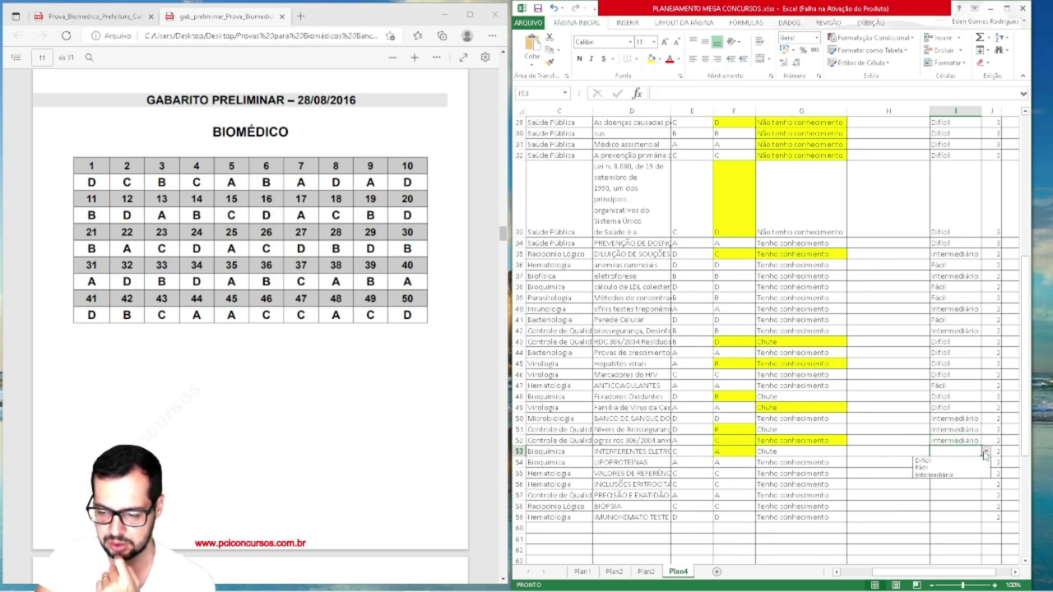
{"action": "left_click", "coordinate": [964, 476]}
{"action": "left_click", "coordinate": [960, 463]}
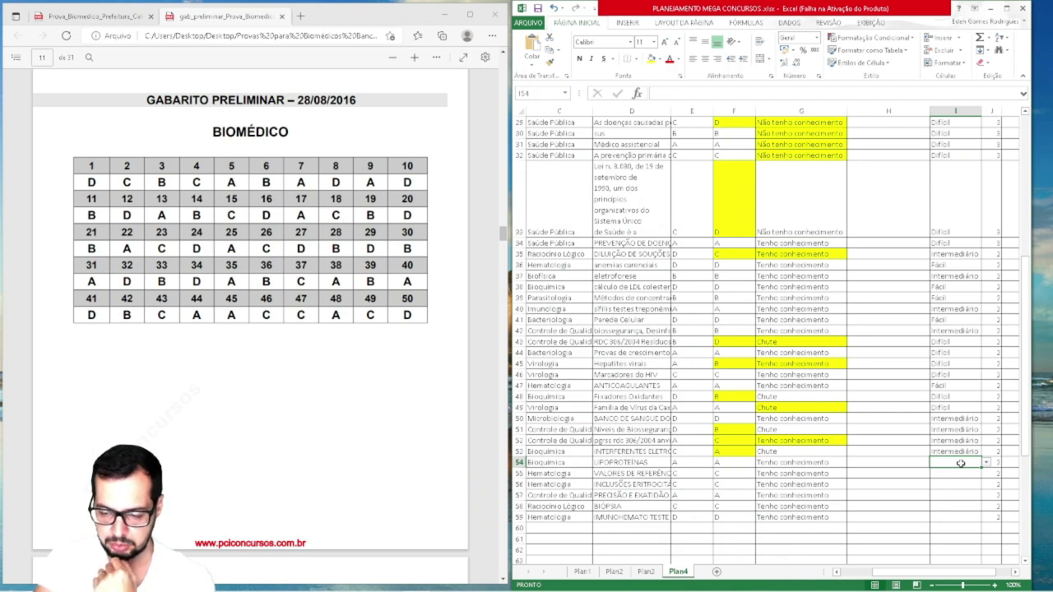
Set the Nível to Intermediário for the Lipoproteínas question (row 54) and the Valores de Referência question (row 55)
{"action": "left_click", "coordinate": [985, 464]}
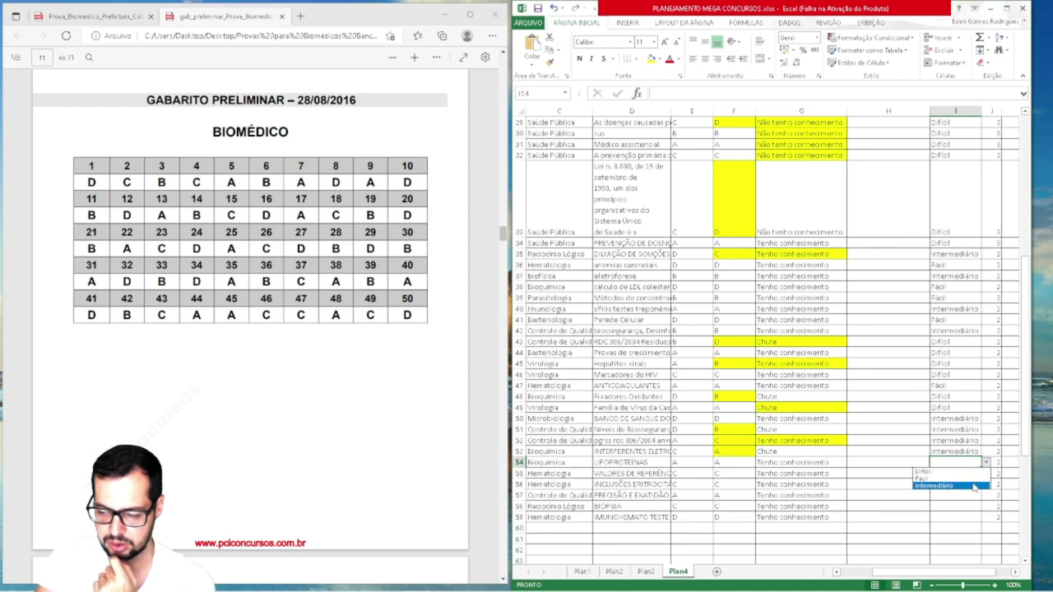
{"action": "left_click", "coordinate": [973, 486]}
{"action": "left_click", "coordinate": [973, 473]}
{"action": "left_click", "coordinate": [985, 475]}
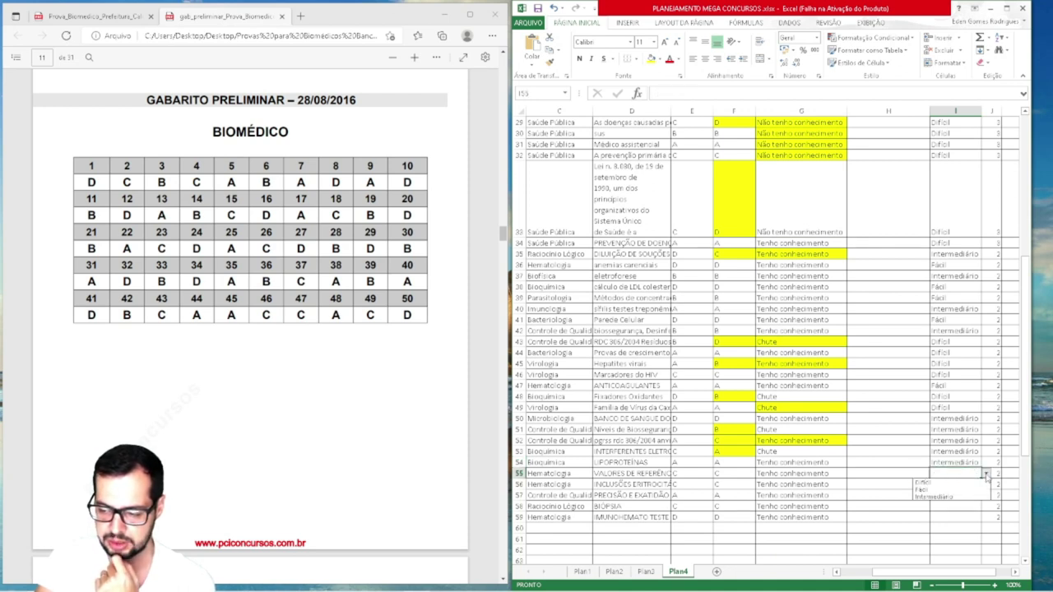
{"action": "left_click", "coordinate": [973, 497]}
{"action": "left_click", "coordinate": [972, 486]}
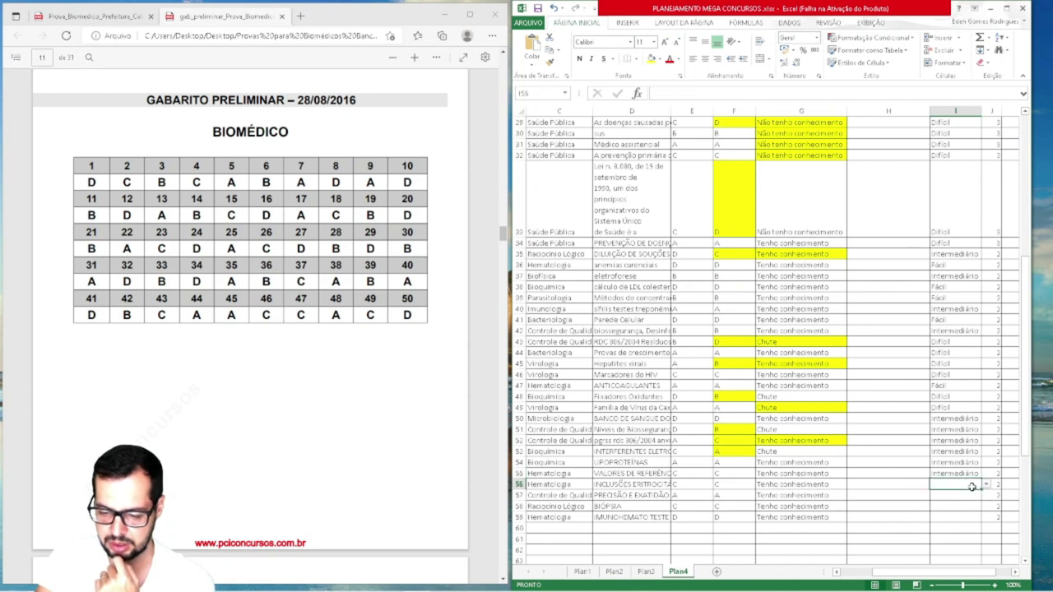
Set the Nível to Difícil for the Inclusões Eritrocitárias question (row 56) and the Precisão e Exatidão question (row 57)
{"action": "left_click", "coordinate": [986, 489]}
{"action": "left_click", "coordinate": [965, 497]}
{"action": "left_click", "coordinate": [965, 496]}
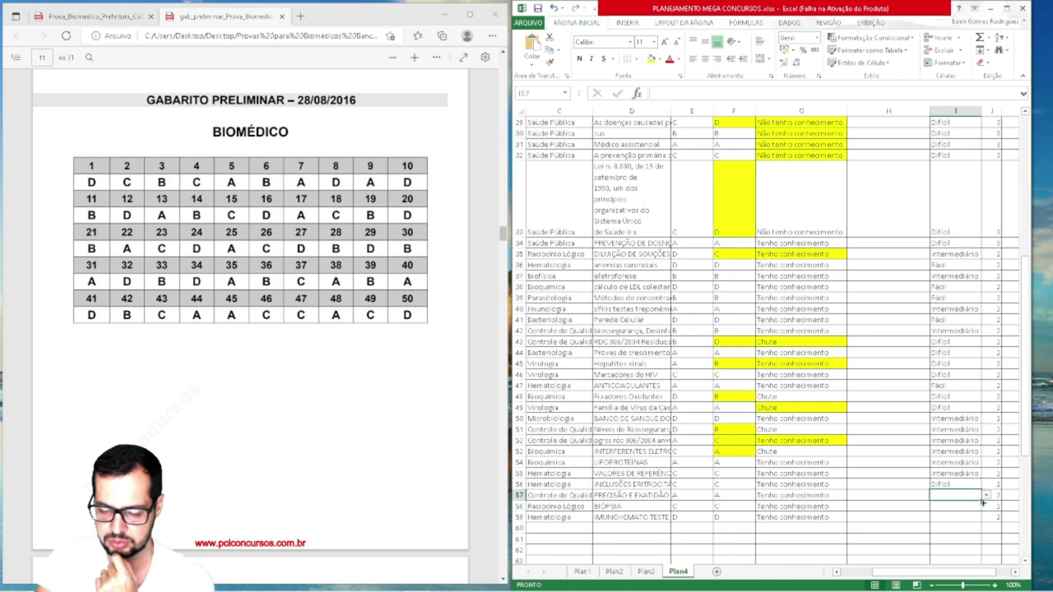
{"action": "left_click", "coordinate": [988, 498]}
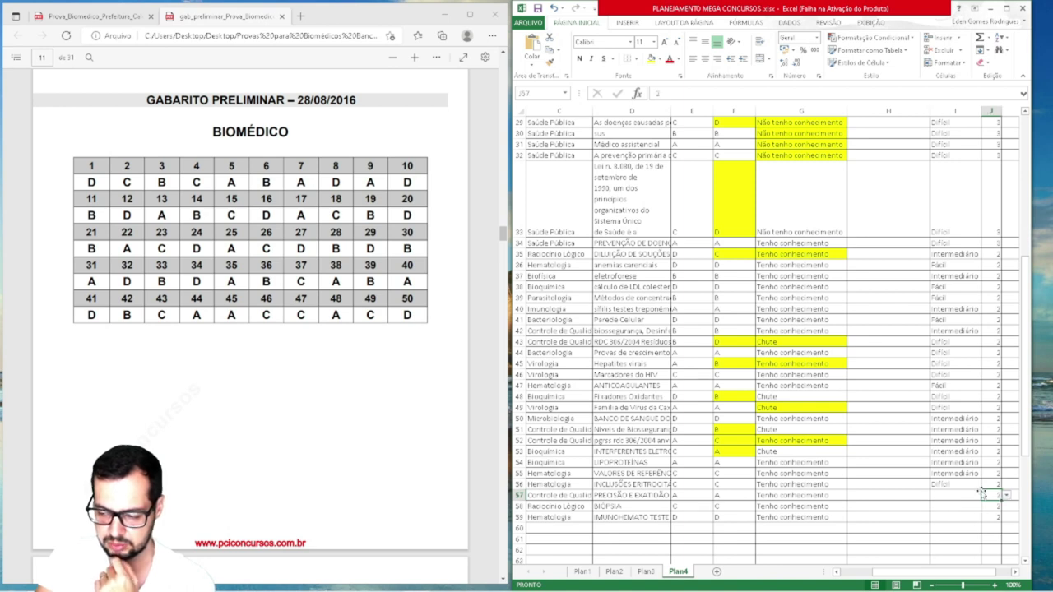
{"action": "left_click", "coordinate": [969, 497]}
{"action": "left_click", "coordinate": [988, 497]}
{"action": "left_click", "coordinate": [951, 505]}
{"action": "left_click", "coordinate": [951, 506]}
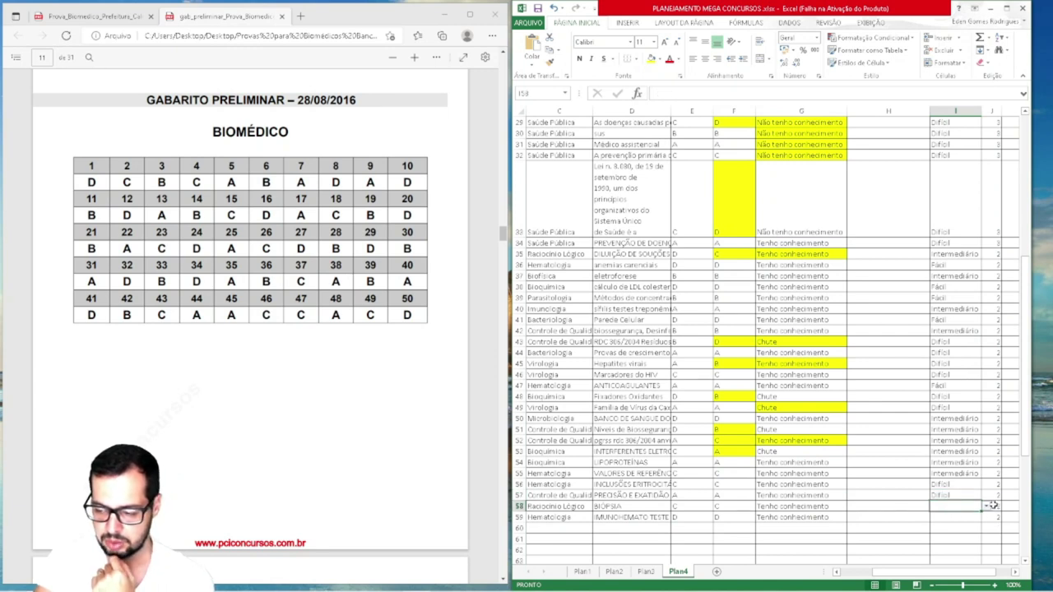
Change the sinceridade of the Biópsia question in row 58 to Chute and fill that cell with yellow
{"action": "left_click", "coordinate": [986, 507]}
{"action": "left_click", "coordinate": [860, 526]}
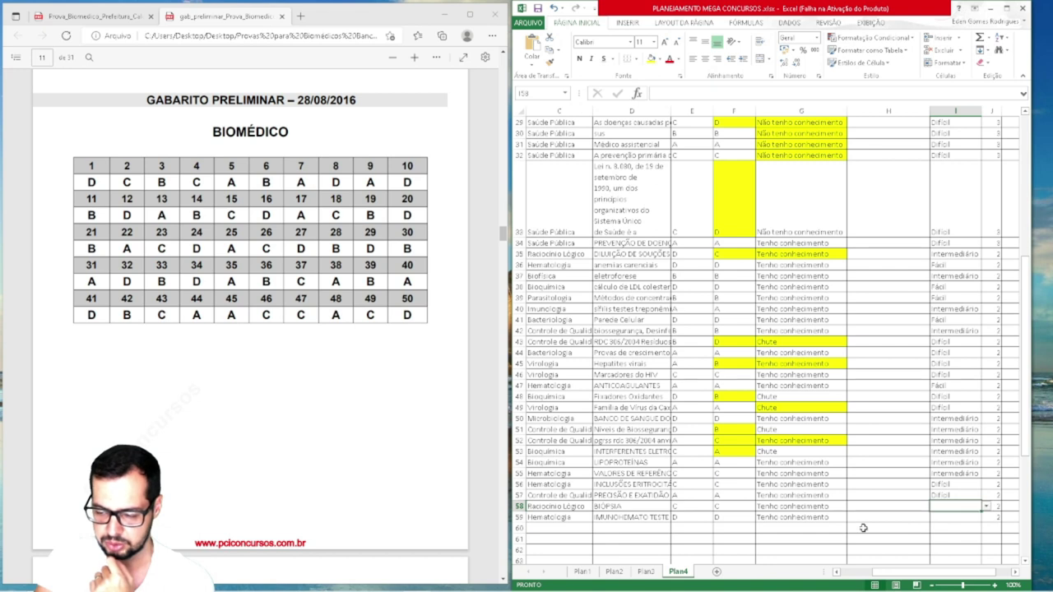
{"action": "left_click", "coordinate": [818, 505]}
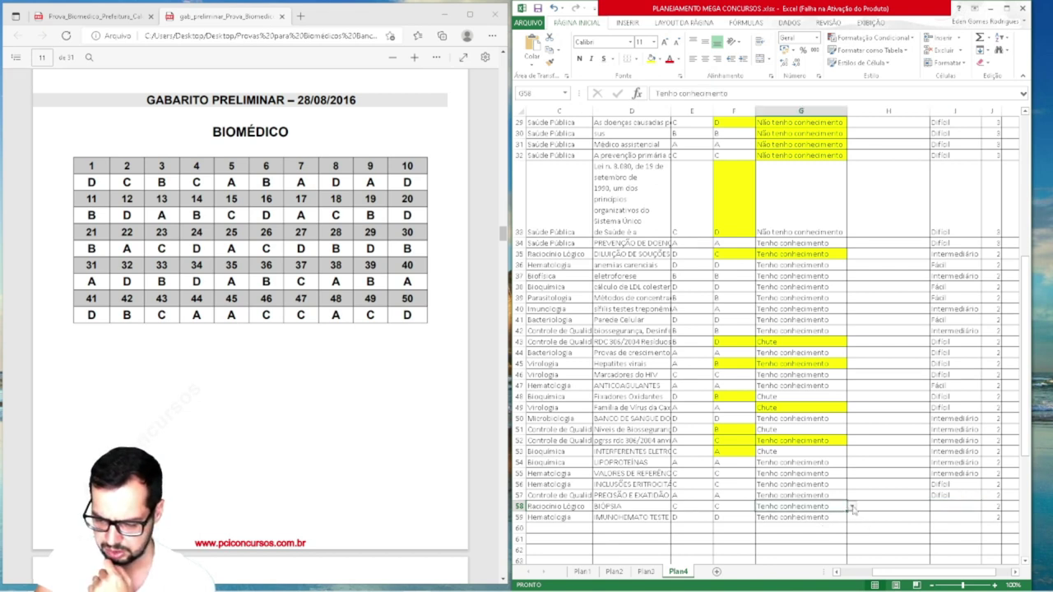
{"action": "left_click", "coordinate": [851, 507]}
{"action": "left_click", "coordinate": [844, 516]}
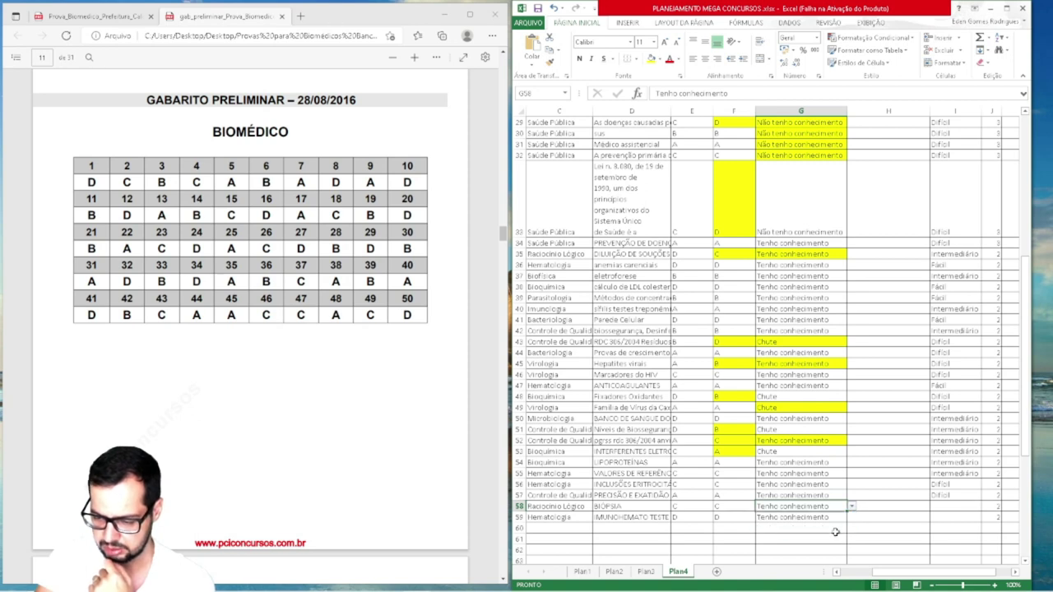
{"action": "left_click", "coordinate": [852, 507]}
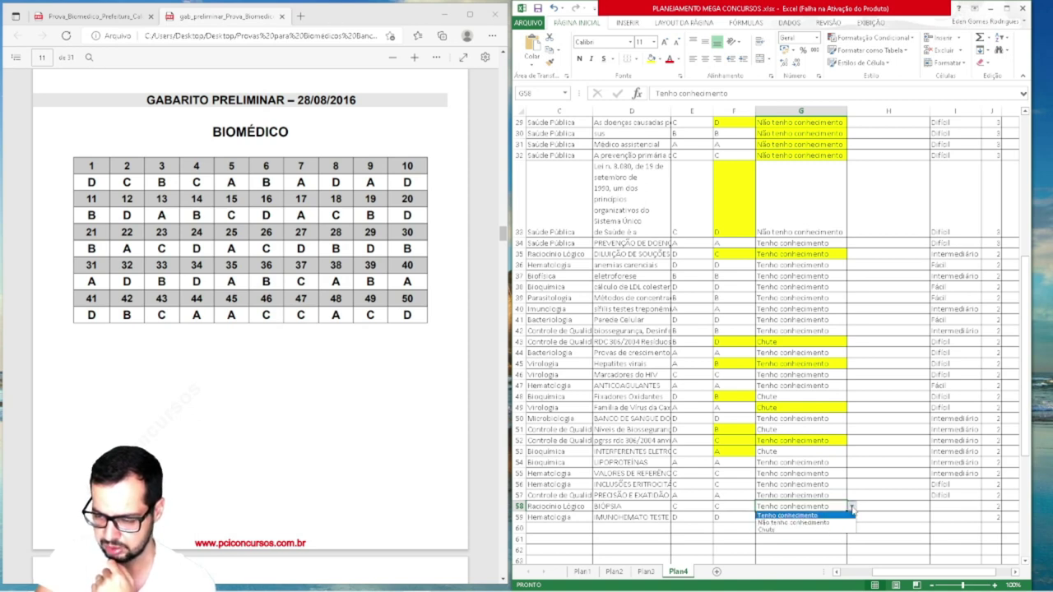
{"action": "left_click", "coordinate": [813, 528]}
{"action": "left_click", "coordinate": [806, 514]}
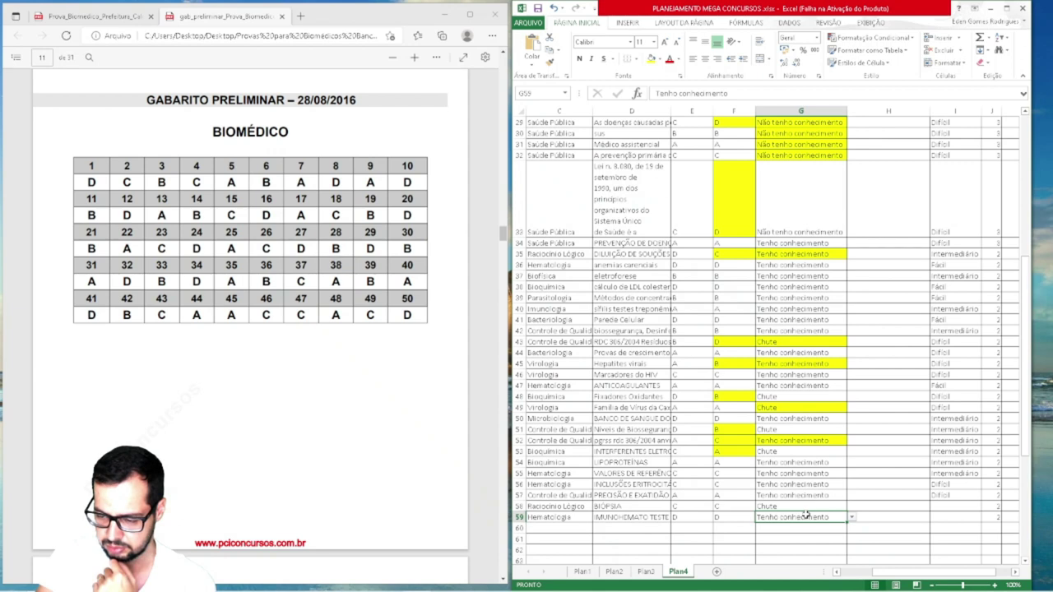
{"action": "left_click", "coordinate": [804, 507]}
{"action": "left_click", "coordinate": [651, 58]}
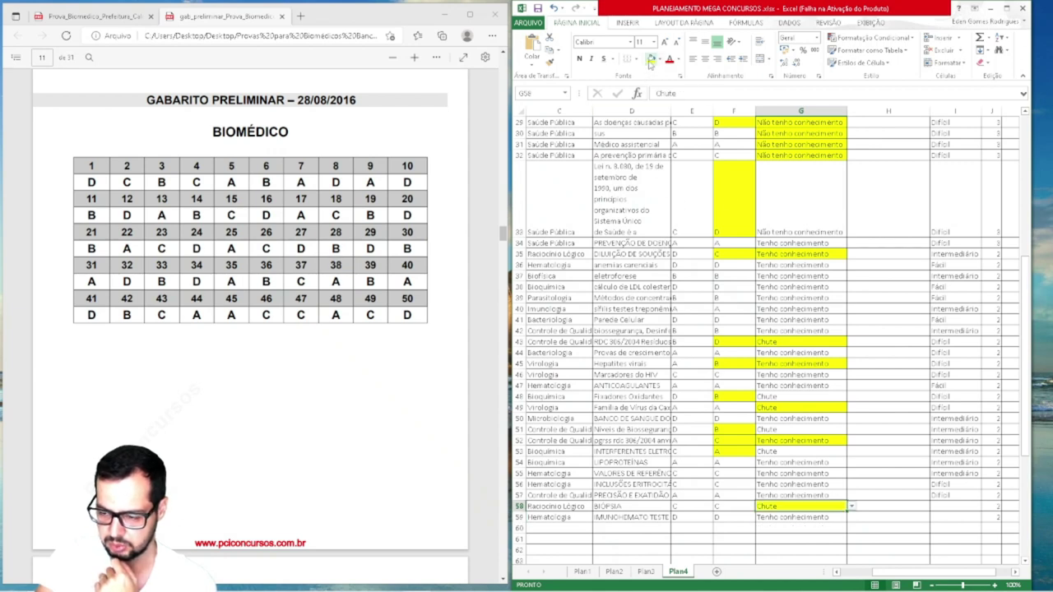
Set the Nível to Difícil for the Biópsia question (row 58) and to Intermediário for the Imunohemato question (row 59)
{"action": "left_click", "coordinate": [976, 507]}
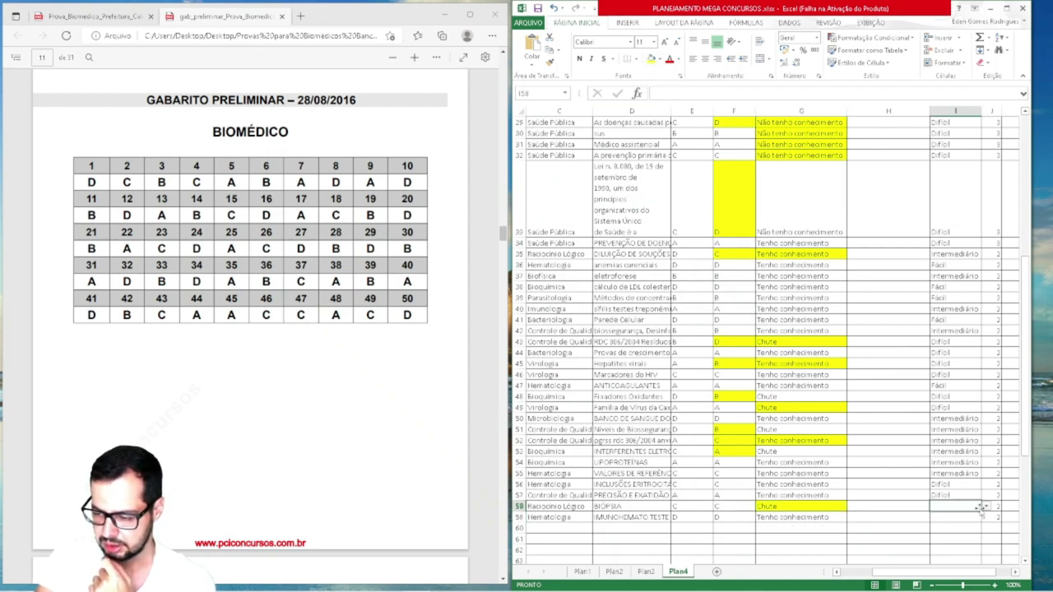
{"action": "left_click", "coordinate": [985, 508]}
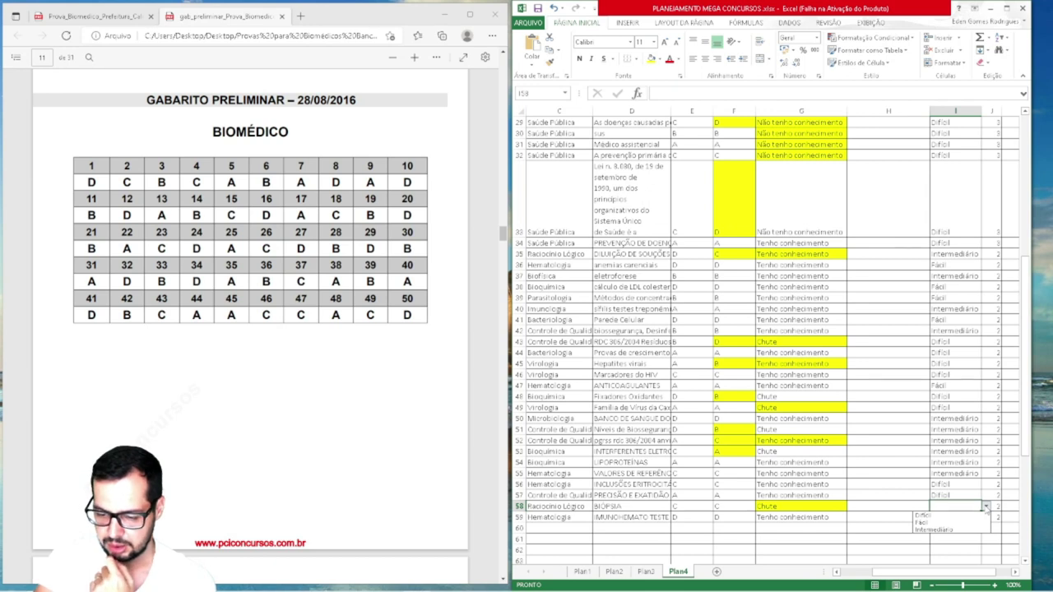
{"action": "left_click", "coordinate": [955, 515]}
{"action": "left_click", "coordinate": [955, 518]}
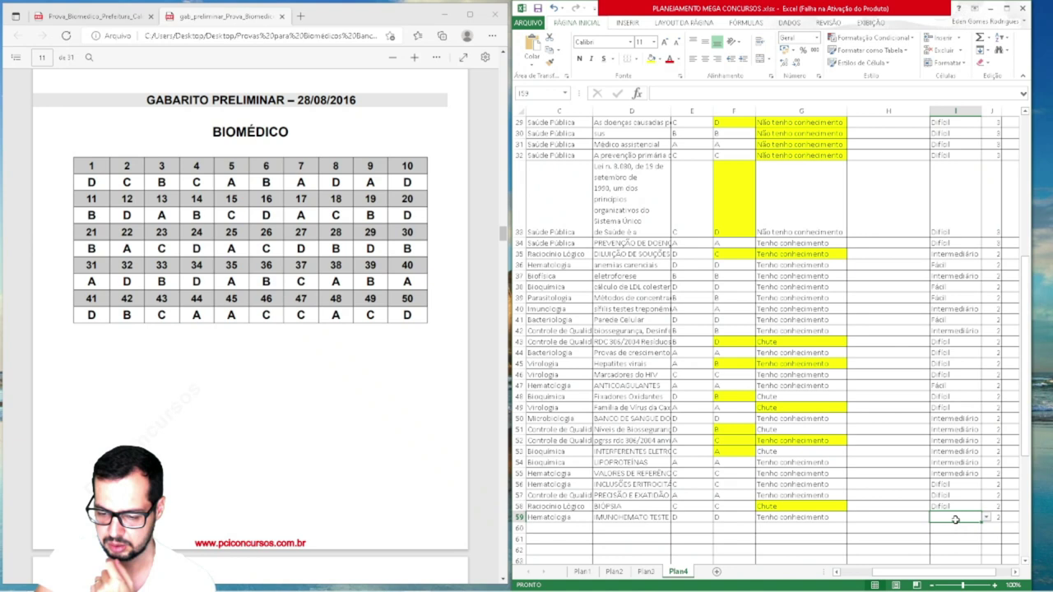
{"action": "left_click", "coordinate": [987, 518]}
{"action": "left_click", "coordinate": [986, 518]}
{"action": "left_click", "coordinate": [986, 518]}
{"action": "left_click", "coordinate": [957, 539]}
Minimize the answer key window and maximize the spreadsheet with the Recorrência column in view
{"action": "scroll", "coordinate": [959, 538], "scroll_direction": "up", "scroll_amount": 2}
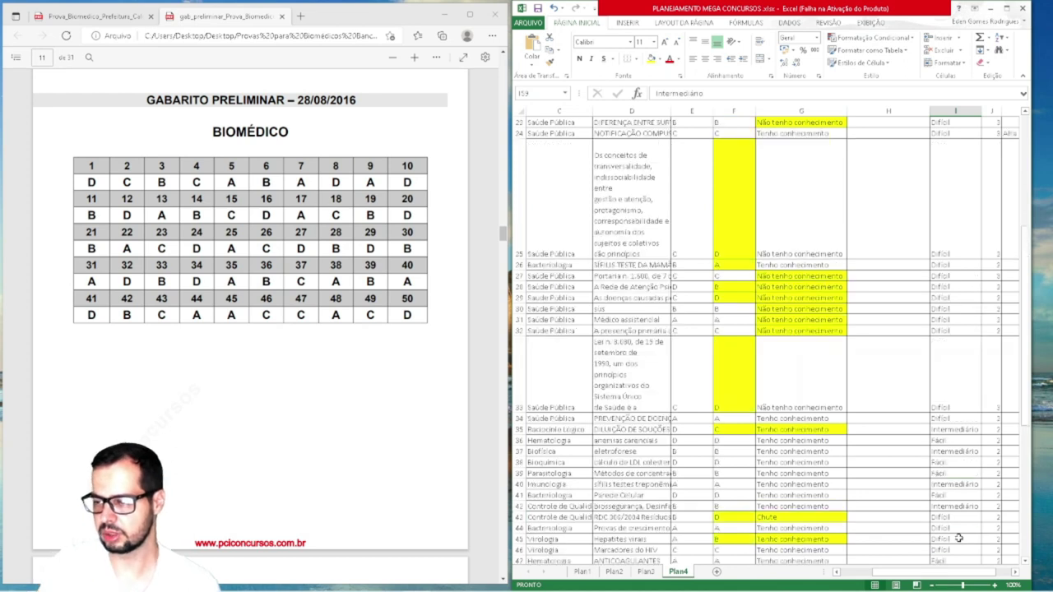
{"action": "scroll", "coordinate": [959, 538], "scroll_direction": "up", "scroll_amount": 7}
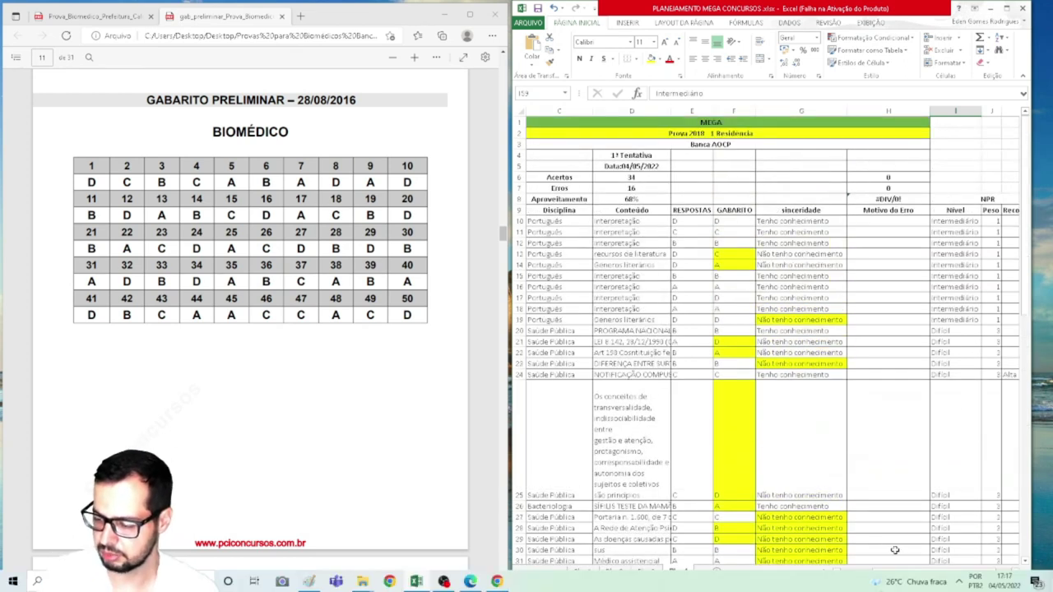
{"action": "scroll", "coordinate": [896, 550], "scroll_direction": "right", "scroll_amount": 2}
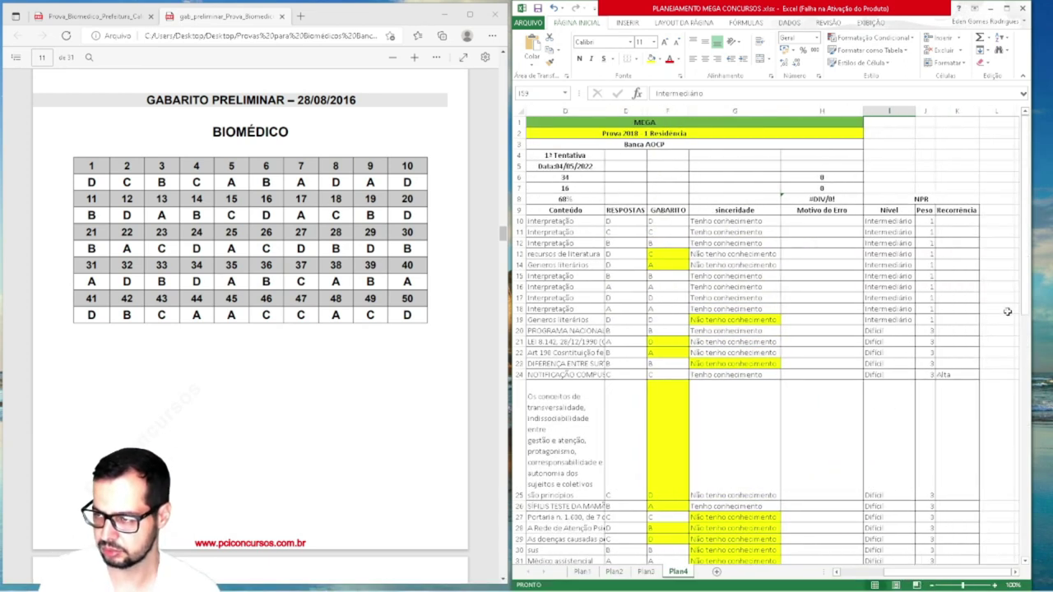
{"action": "left_click", "coordinate": [446, 15]}
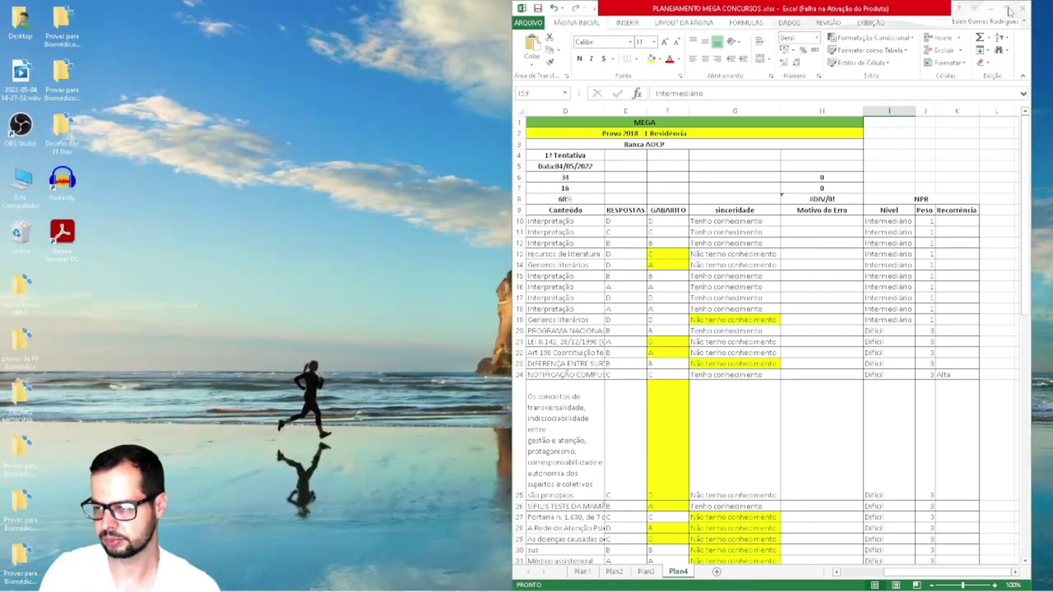
{"action": "left_click", "coordinate": [1005, 8]}
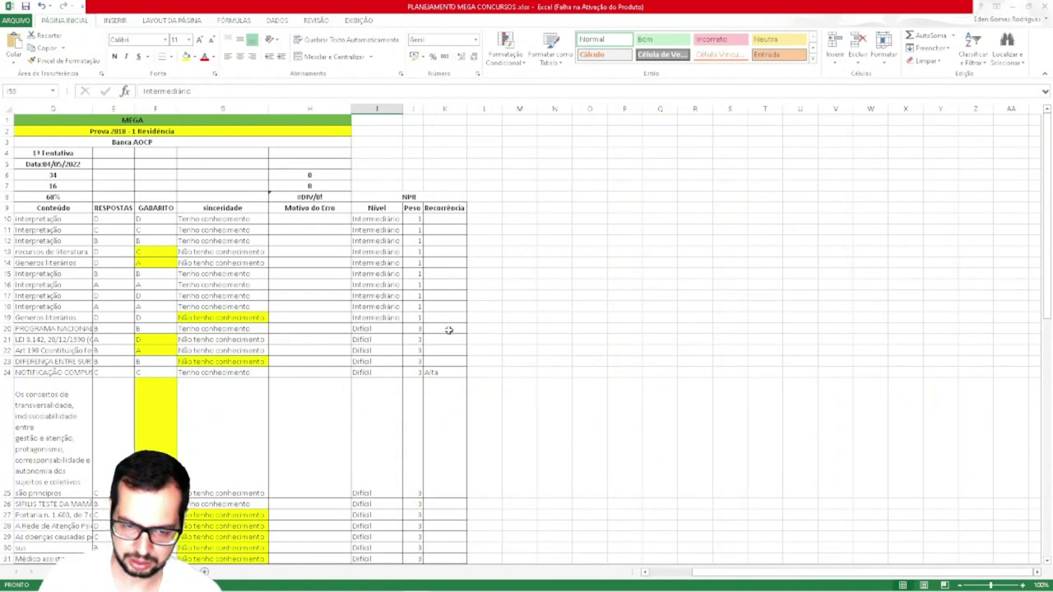
Copy the Alta value from K24 through the Recorrência column for rows 20 to 59
{"action": "left_click", "coordinate": [430, 372]}
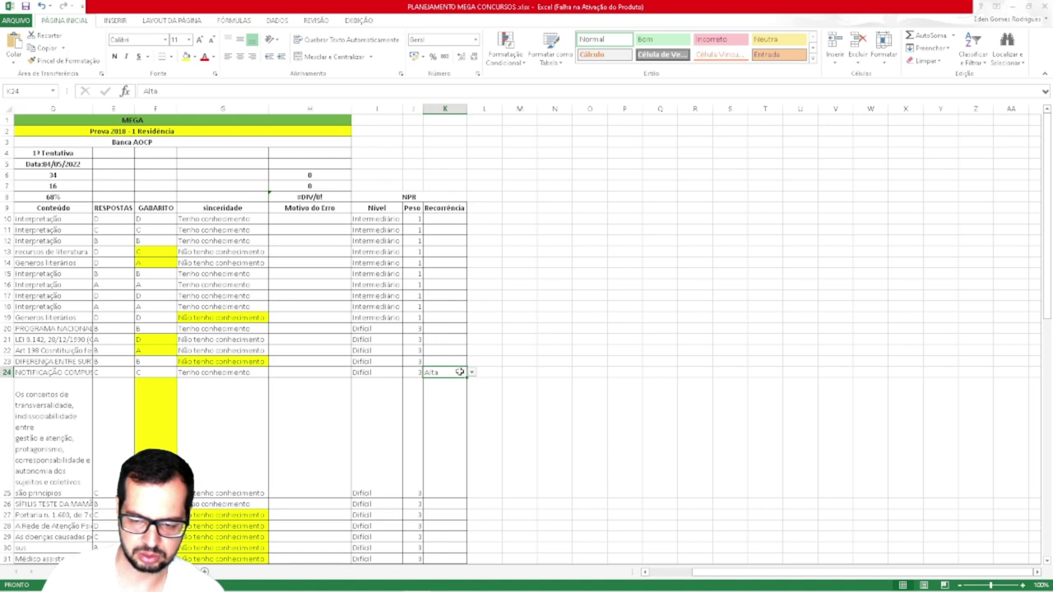
{"action": "left_click_drag", "start_coordinate": [470, 378], "coordinate": [458, 328]}
{"action": "left_click_drag", "start_coordinate": [469, 376], "coordinate": [447, 514]}
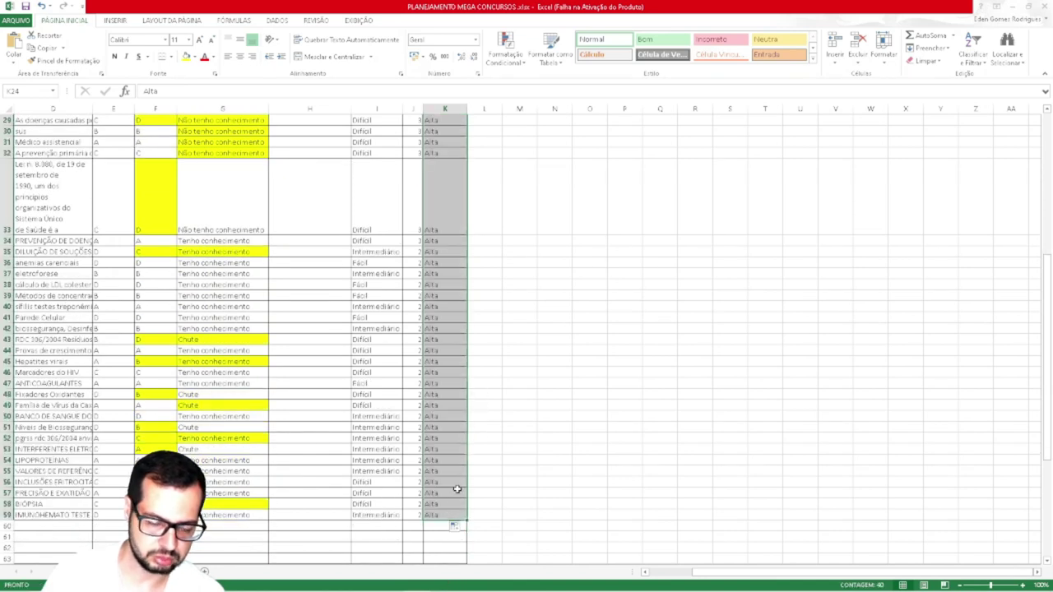
{"action": "scroll", "coordinate": [457, 490], "scroll_direction": "up", "scroll_amount": 10}
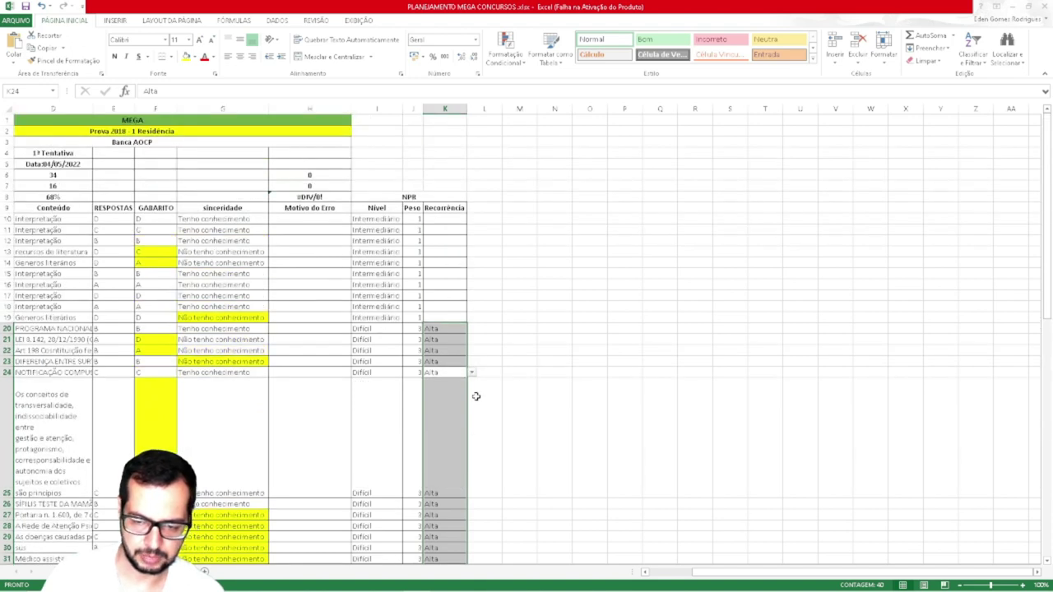
Set the Recorrência to Alta for the Português Interpretação questions 1 to 3 (rows 10 to 12)
{"action": "left_click", "coordinate": [459, 320]}
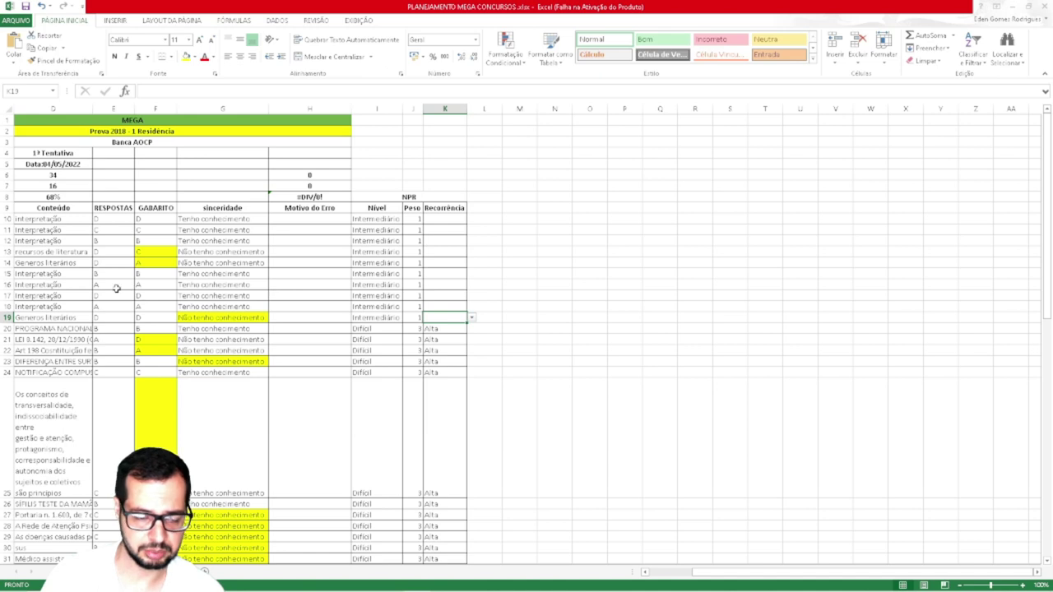
{"action": "left_click_drag", "start_coordinate": [693, 573], "coordinate": [658, 580]}
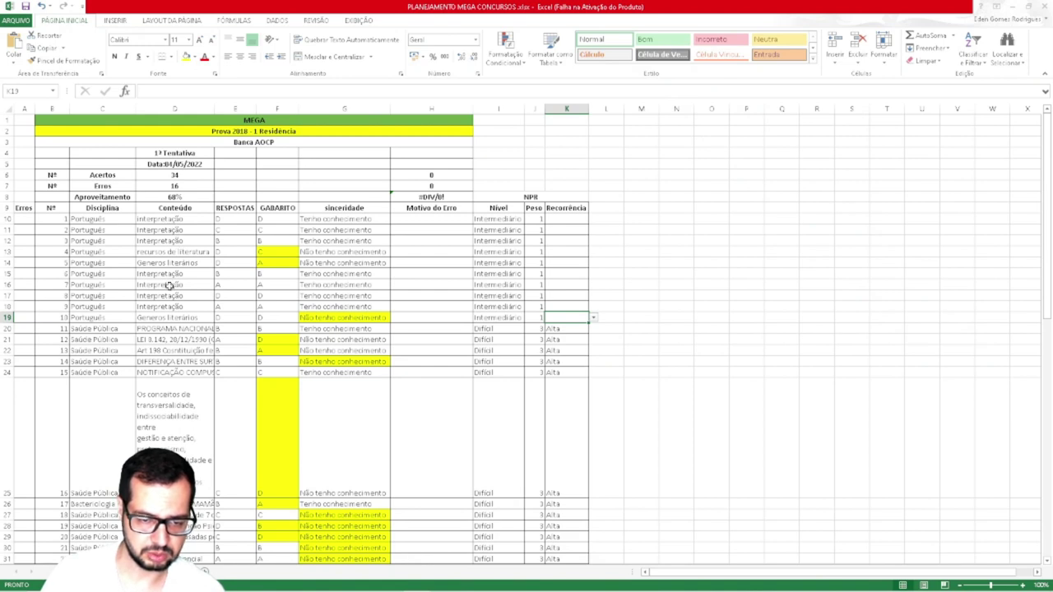
{"action": "left_click", "coordinate": [563, 219]}
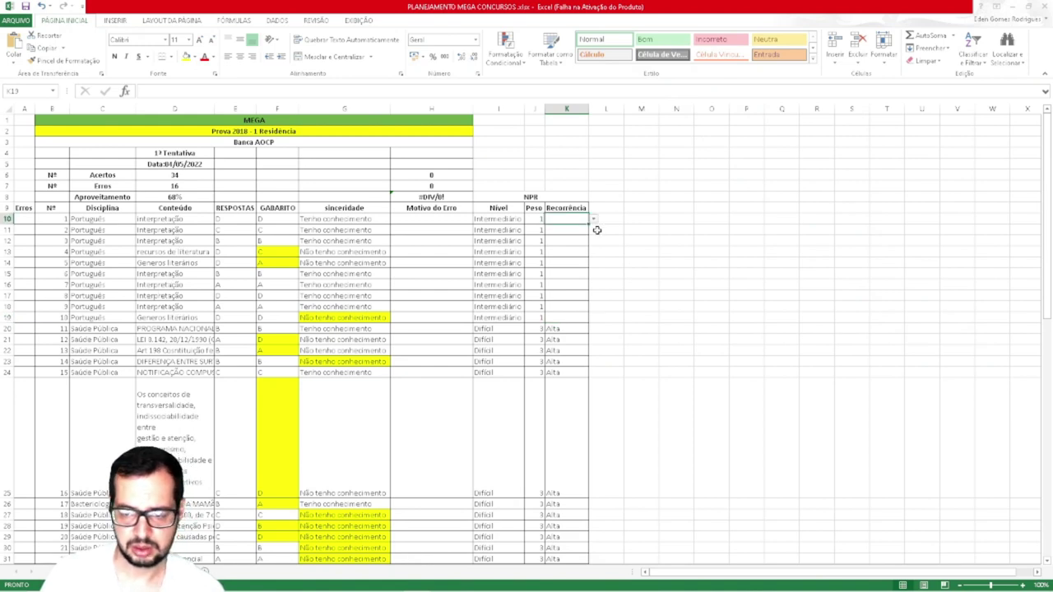
{"action": "left_click", "coordinate": [593, 220]}
{"action": "left_click", "coordinate": [586, 229]}
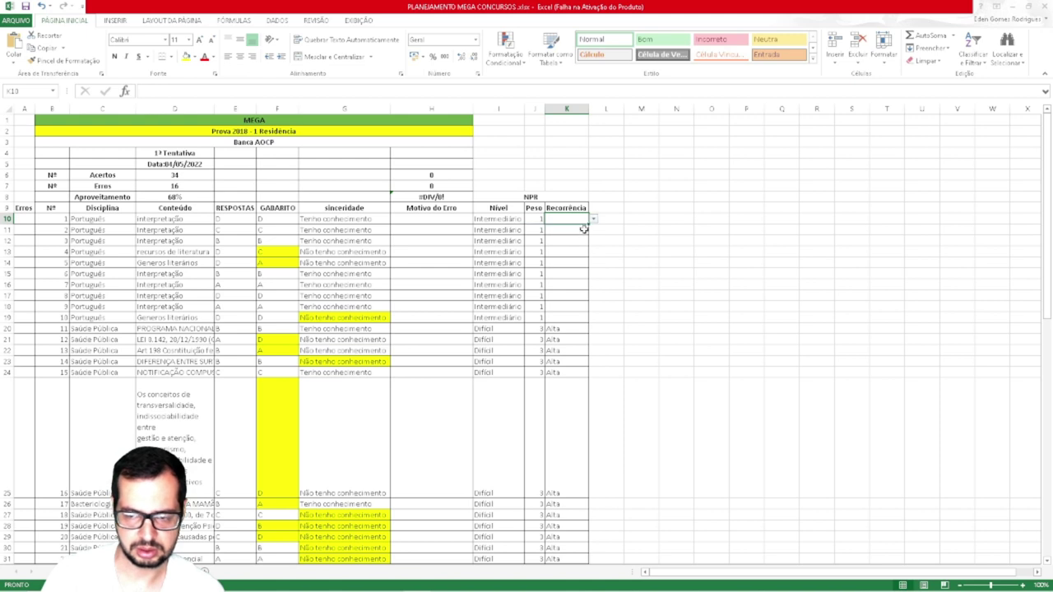
{"action": "left_click_drag", "start_coordinate": [589, 223], "coordinate": [585, 245]}
Set the Recorrência to Média for the recursos de literatura question (row 13) and the Gêneros literários question in row 14
{"action": "left_click", "coordinate": [574, 251]}
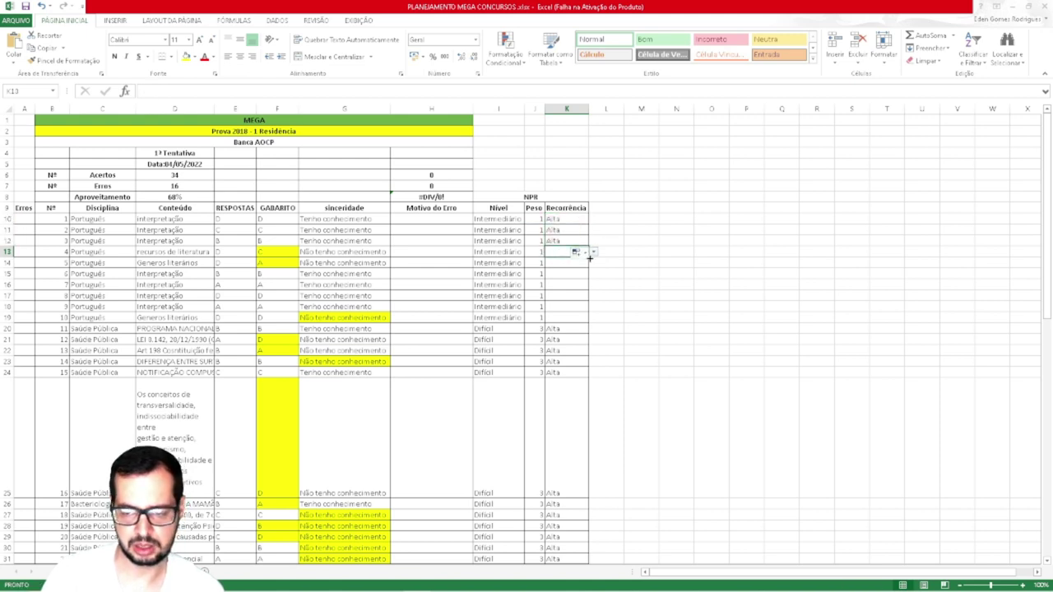
{"action": "left_click", "coordinate": [593, 254]}
{"action": "left_click", "coordinate": [574, 265]}
{"action": "left_click", "coordinate": [586, 266]}
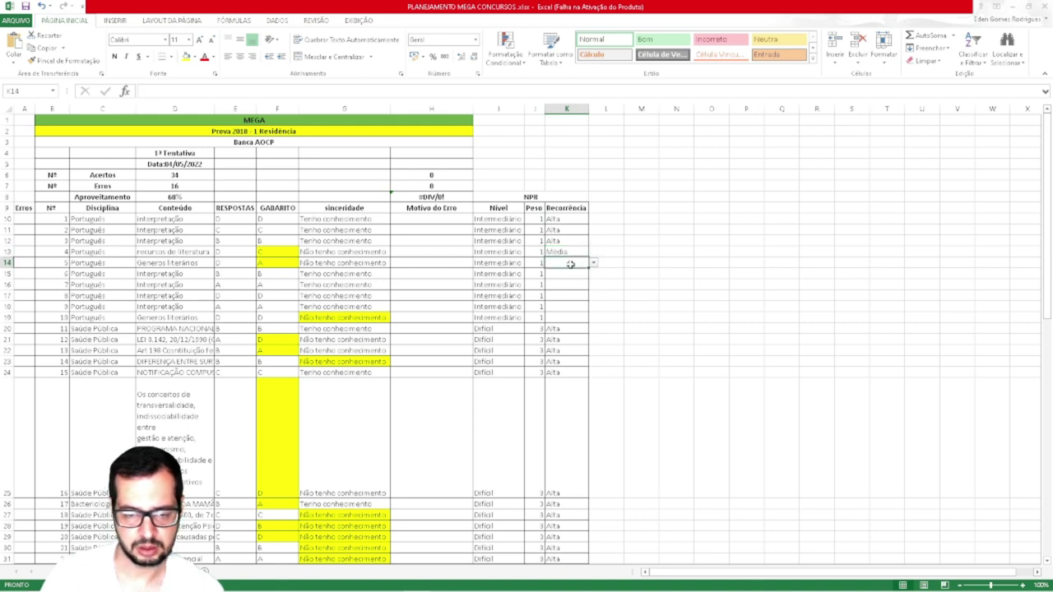
{"action": "left_click", "coordinate": [594, 264]}
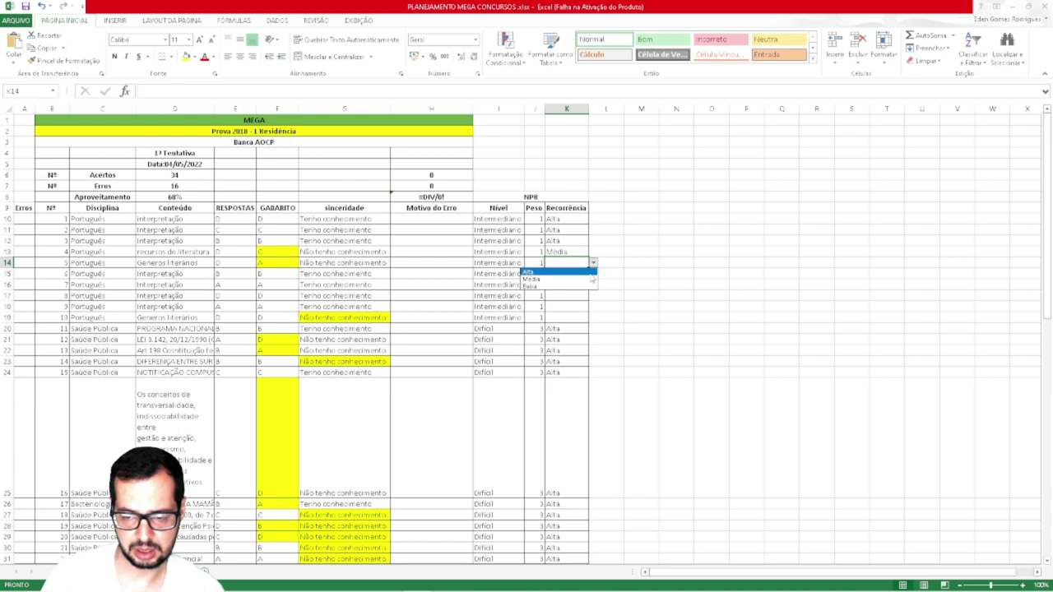
{"action": "left_click", "coordinate": [572, 276]}
{"action": "left_click", "coordinate": [568, 273]}
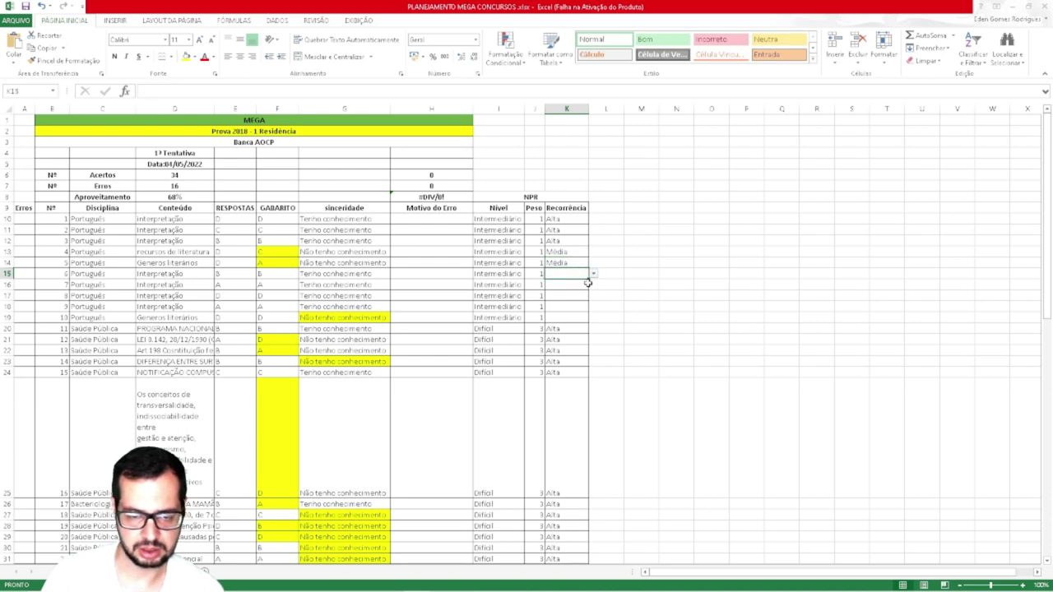
Set the Recorrência to Alta for the Interpretação questions 6 and 7 (rows 15 and 16)
{"action": "left_click", "coordinate": [593, 275]}
{"action": "left_click", "coordinate": [529, 282]}
{"action": "left_click", "coordinate": [581, 283]}
{"action": "left_click", "coordinate": [593, 285]}
{"action": "left_click", "coordinate": [573, 294]}
{"action": "left_click", "coordinate": [574, 295]}
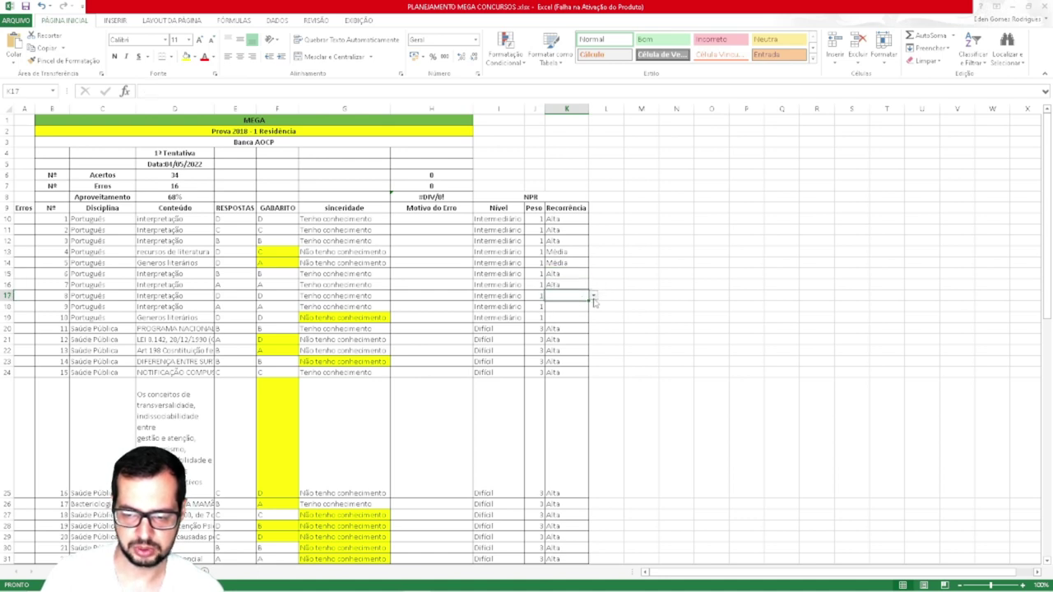
Set the Recorrência to Alta for the Interpretação questions 8 and 9 (rows 17 and 18) and to Média for question 10 (row 19)
{"action": "left_click", "coordinate": [593, 296]}
{"action": "left_click", "coordinate": [560, 305]}
{"action": "left_click", "coordinate": [576, 306]}
{"action": "left_click", "coordinate": [593, 308]}
{"action": "left_click", "coordinate": [563, 318]}
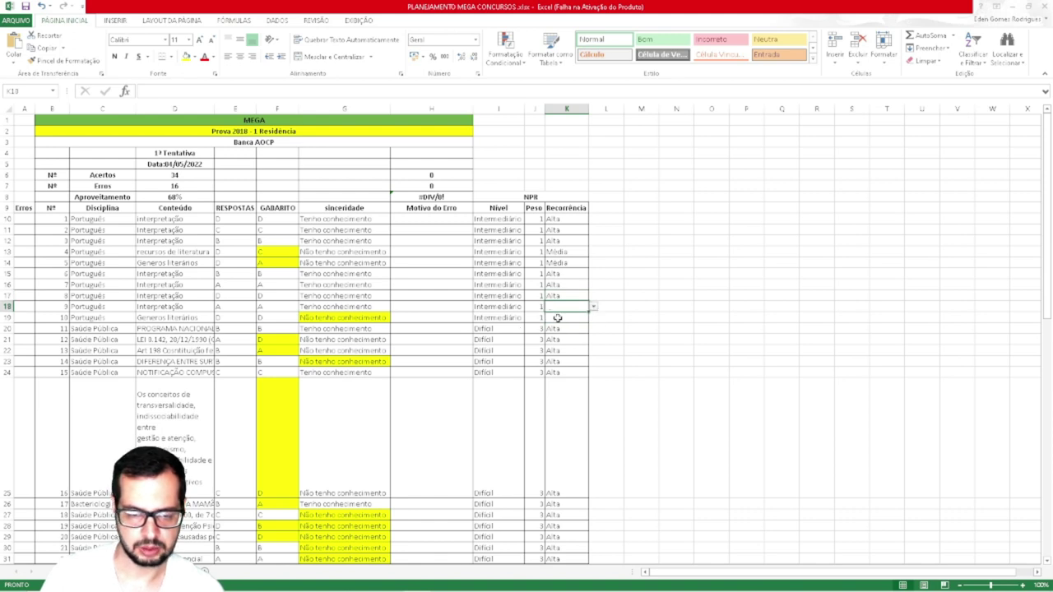
{"action": "left_click", "coordinate": [578, 321]}
{"action": "left_click", "coordinate": [594, 318]}
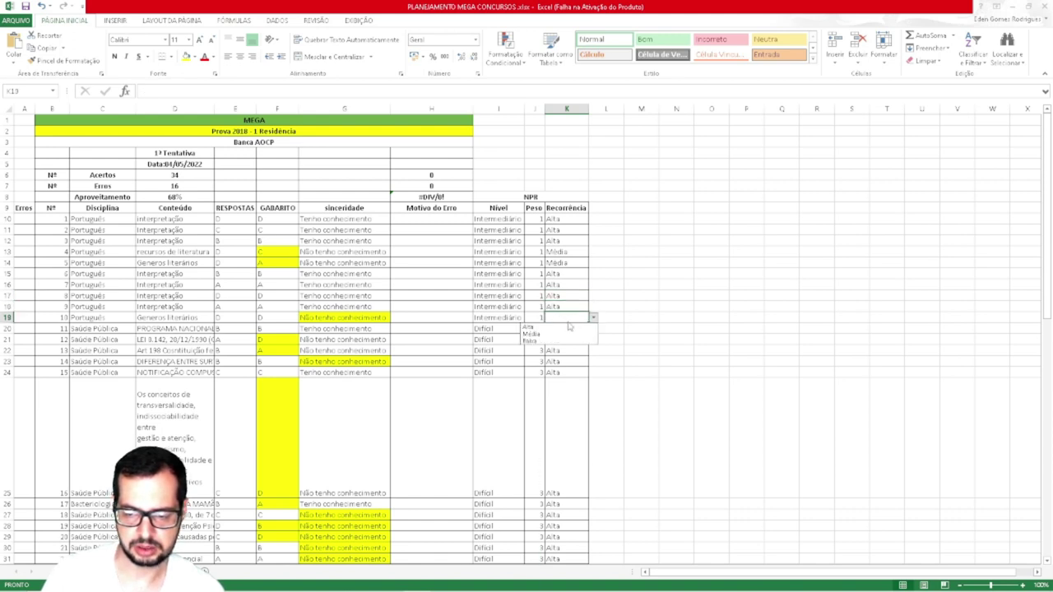
{"action": "left_click", "coordinate": [550, 334]}
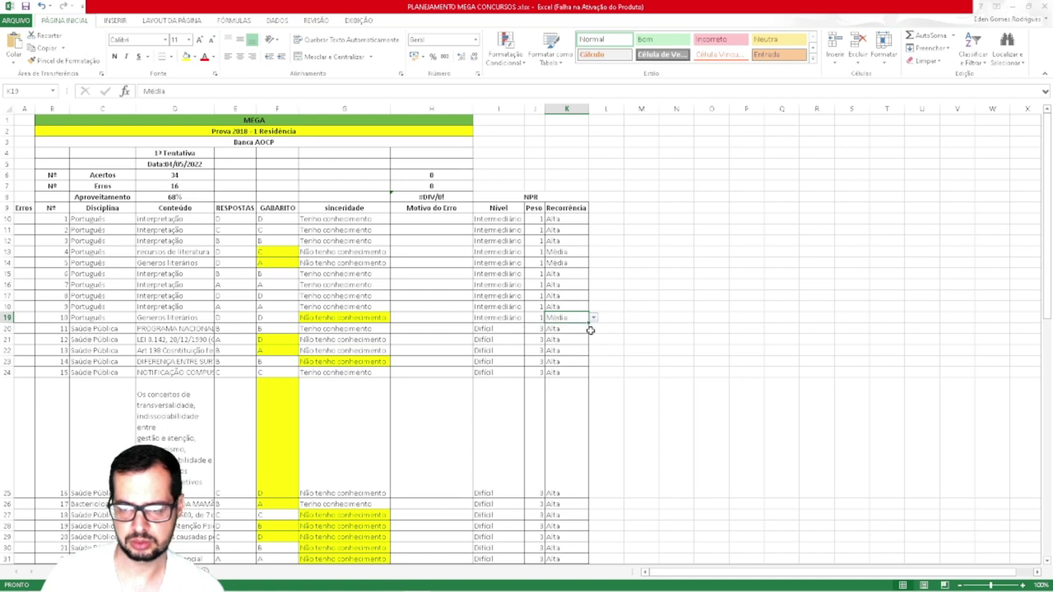
{"action": "left_click", "coordinate": [731, 263]}
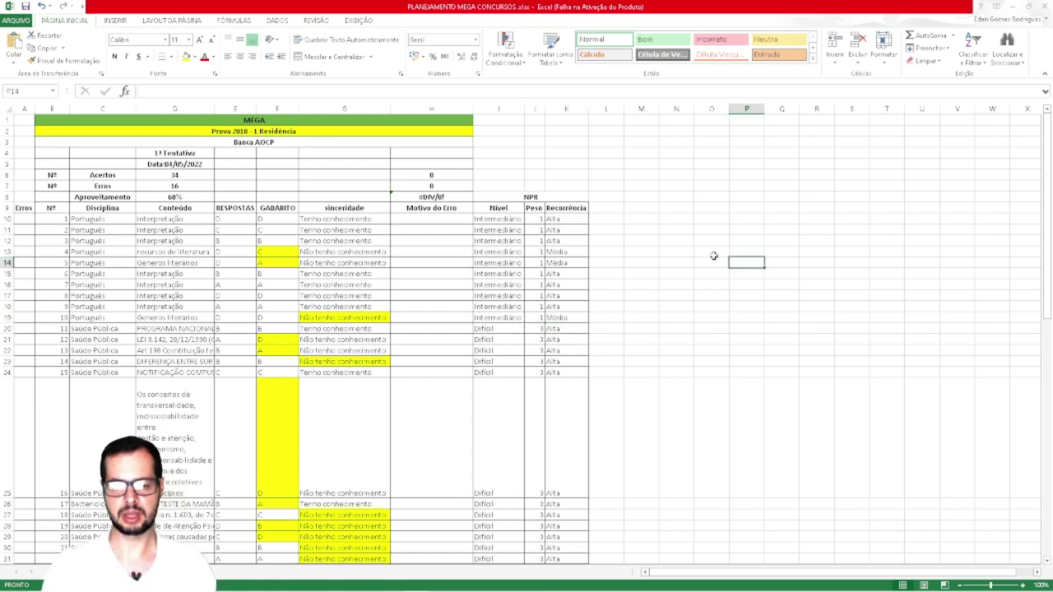
Examine the Aproveitamento and date cells and the GABARITO and sinceridade column headers
{"action": "left_click", "coordinate": [191, 198]}
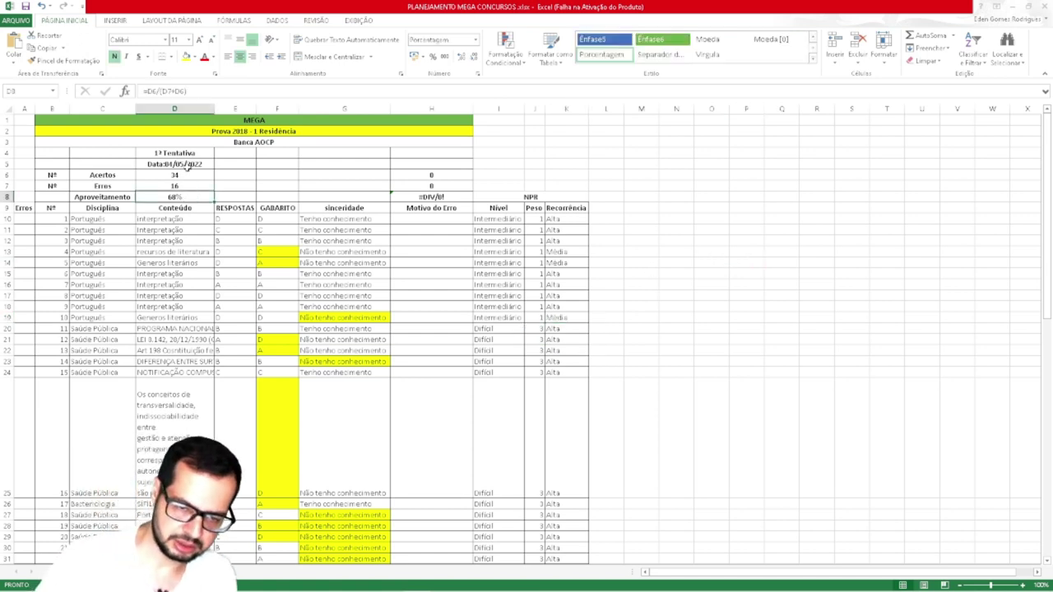
{"action": "left_click", "coordinate": [188, 164]}
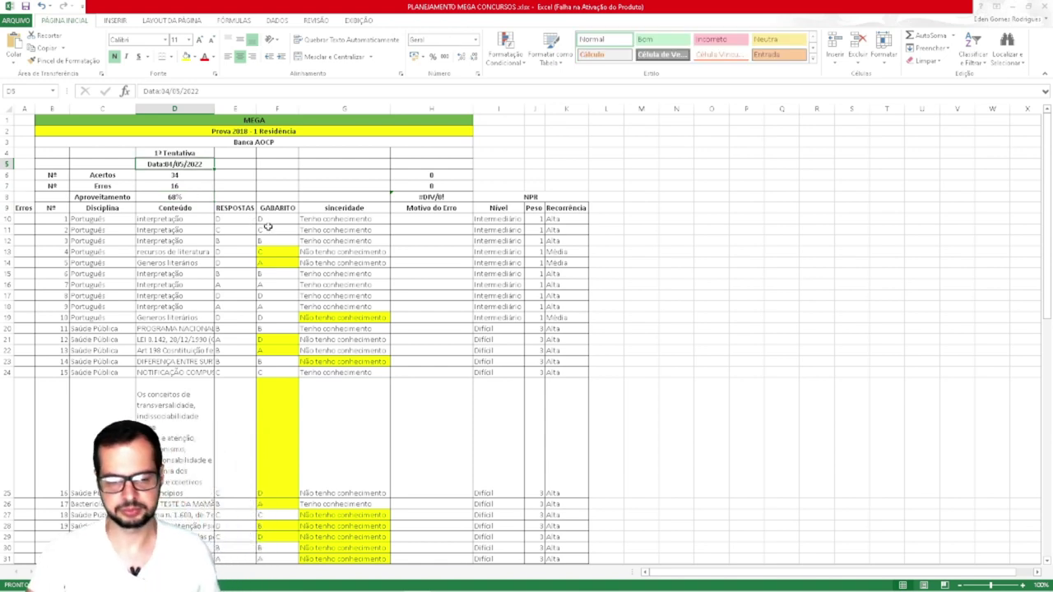
{"action": "scroll", "coordinate": [247, 227], "scroll_direction": "down", "scroll_amount": 1}
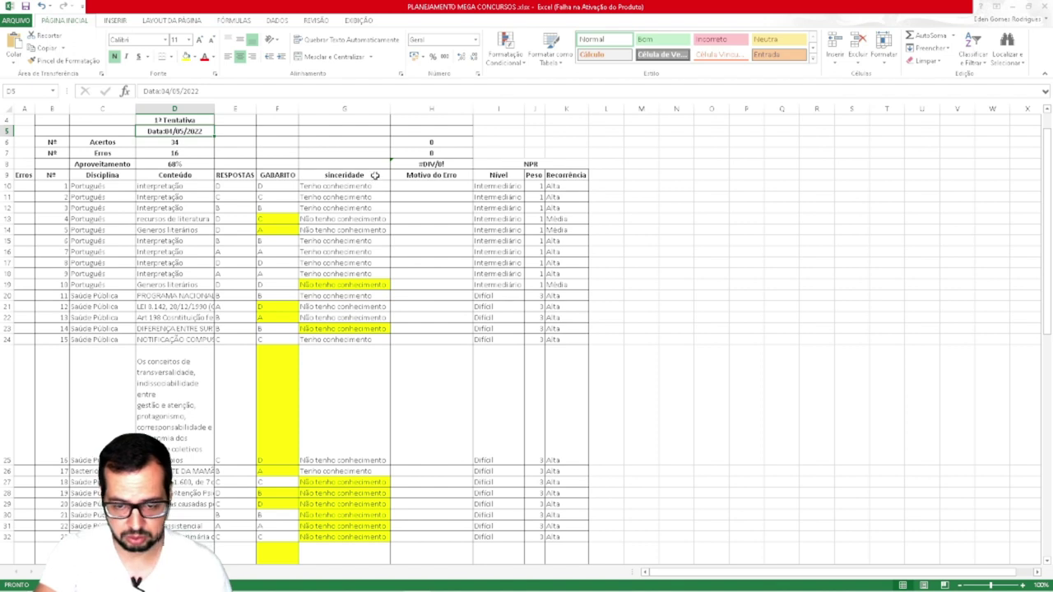
{"action": "left_click", "coordinate": [285, 175]}
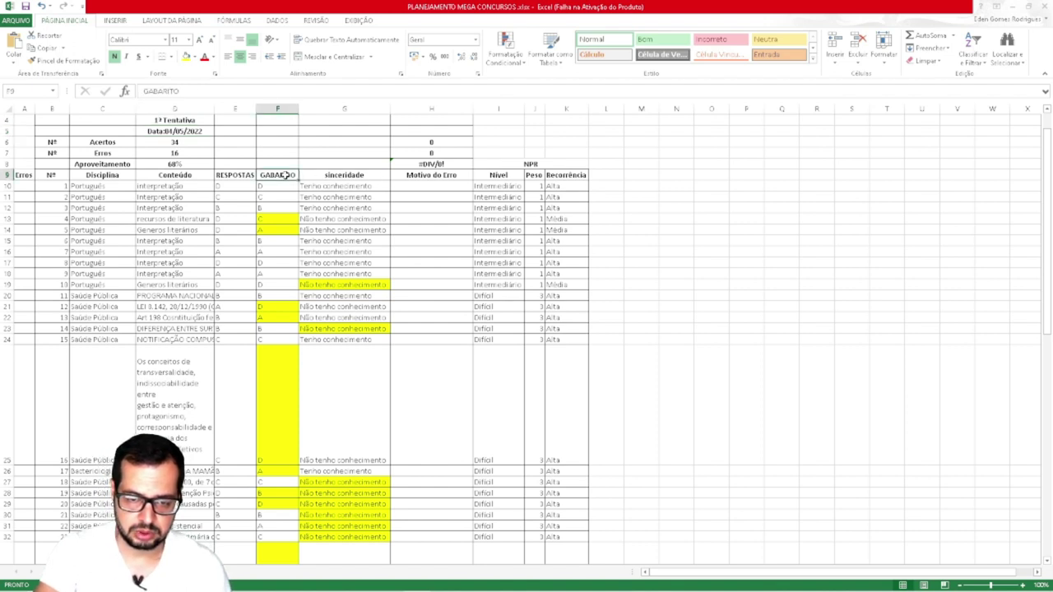
{"action": "left_click", "coordinate": [388, 175]}
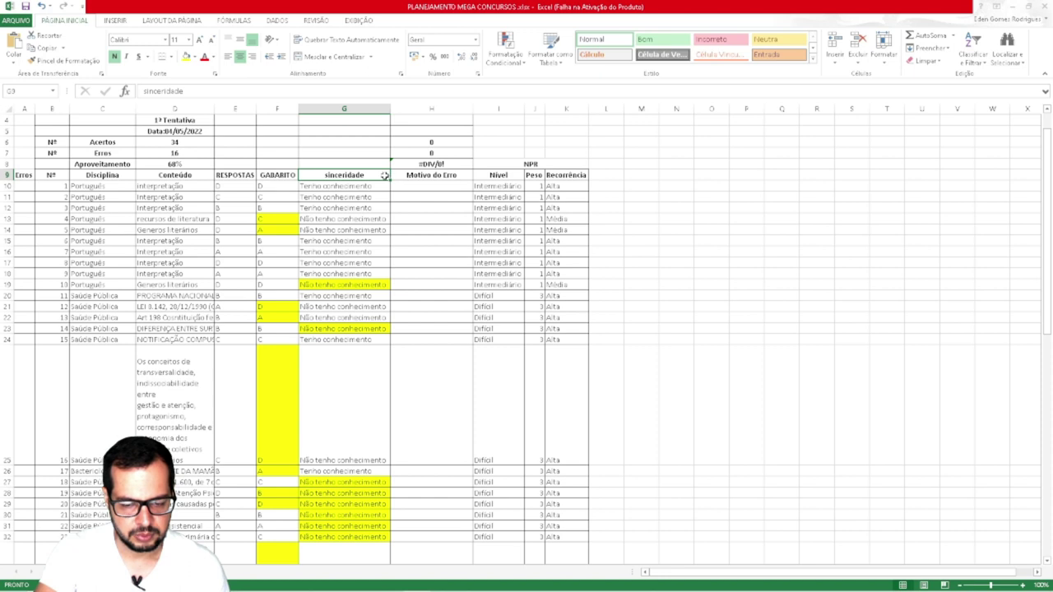
{"action": "left_click", "coordinate": [293, 176]}
{"action": "double_click", "coordinate": [294, 176]}
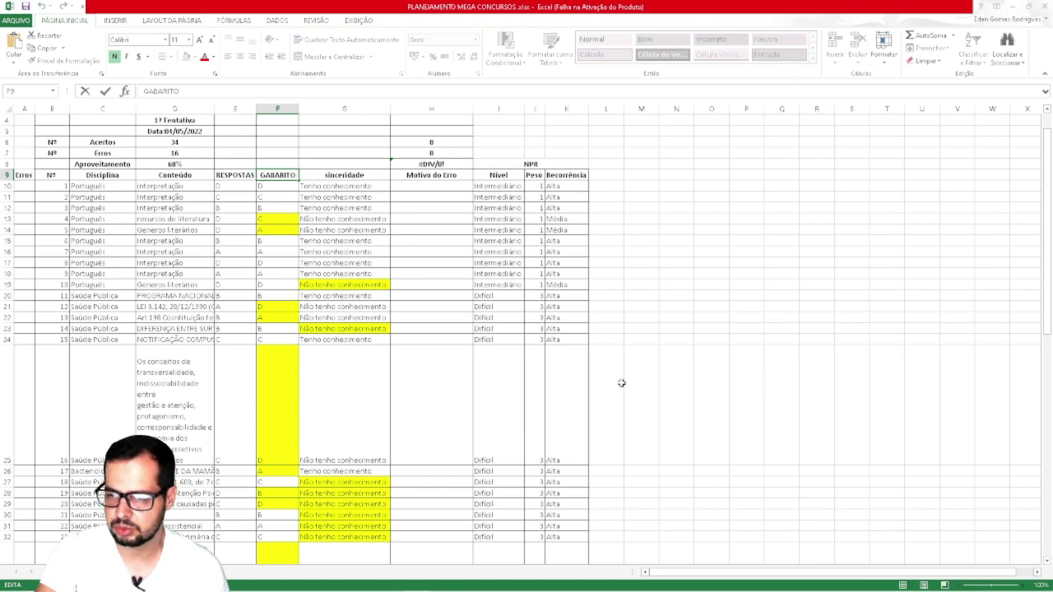
{"action": "left_click", "coordinate": [260, 357]}
{"action": "left_click", "coordinate": [286, 175]}
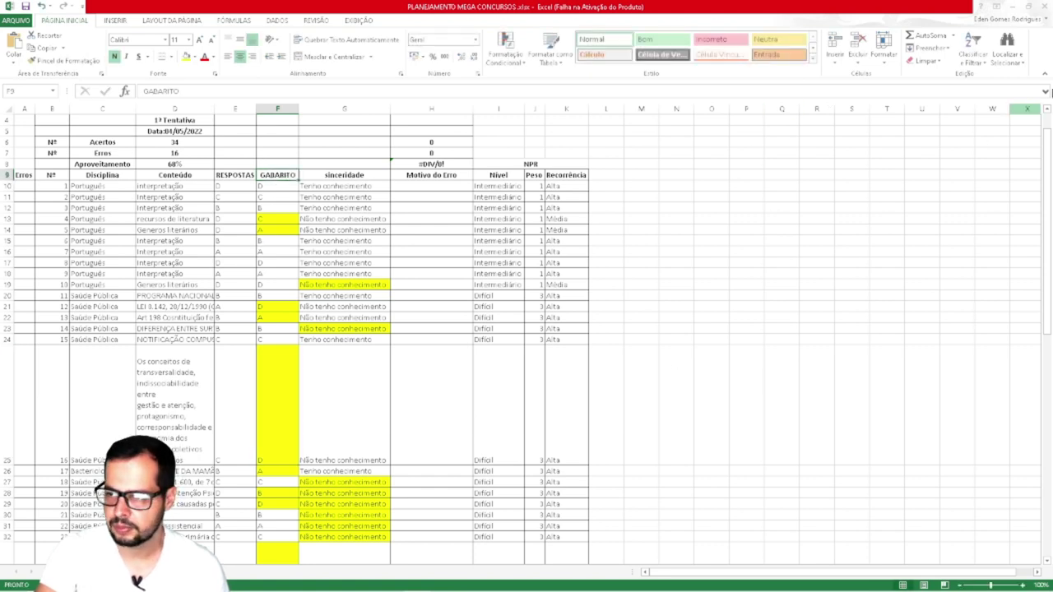
{"action": "left_click", "coordinate": [973, 51]}
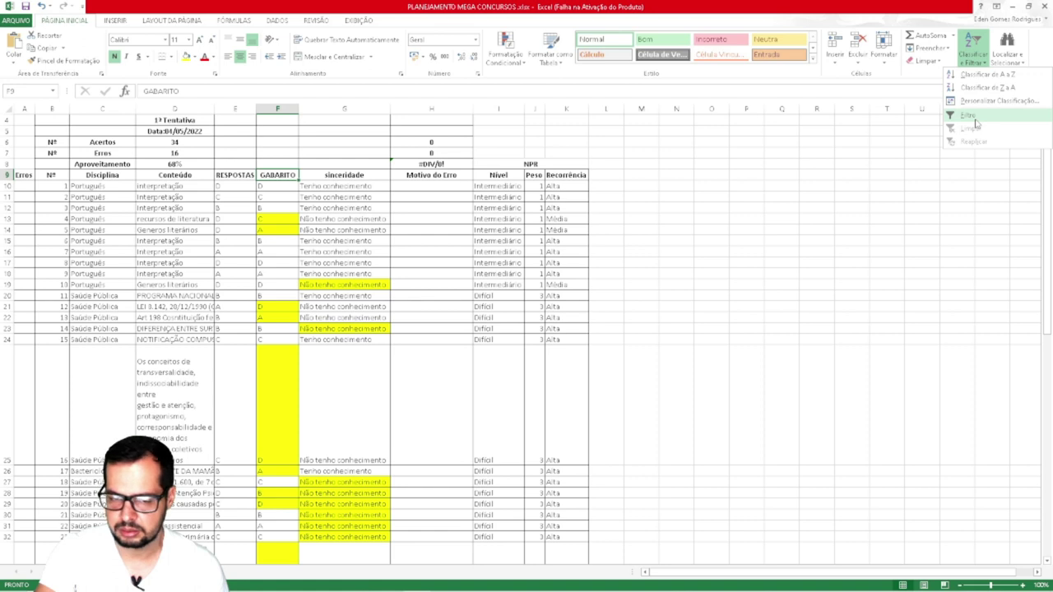
{"action": "left_click", "coordinate": [974, 116]}
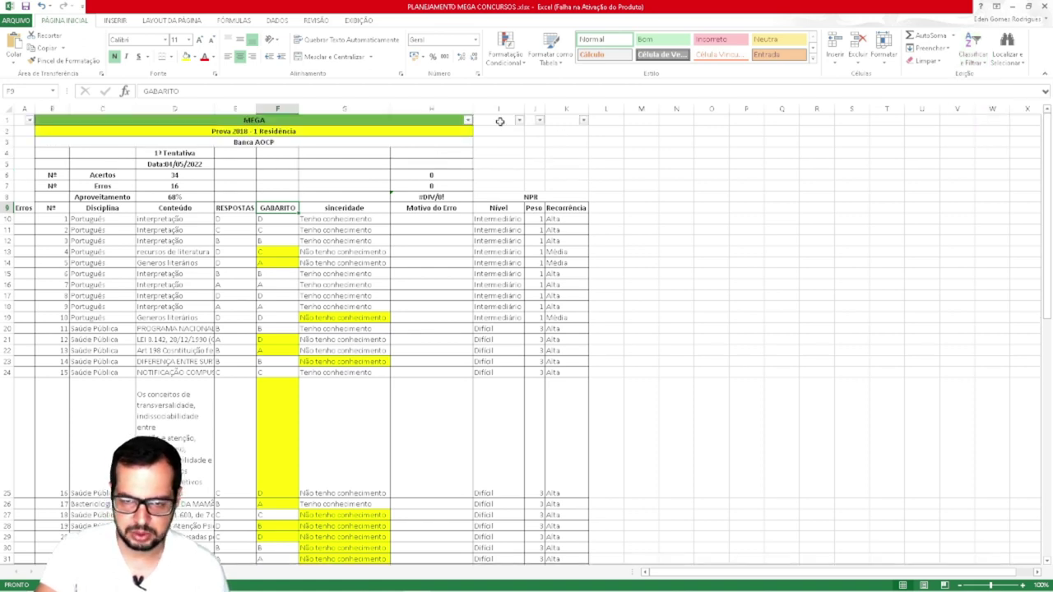
{"action": "key", "text": "ctrl+shift+l"}
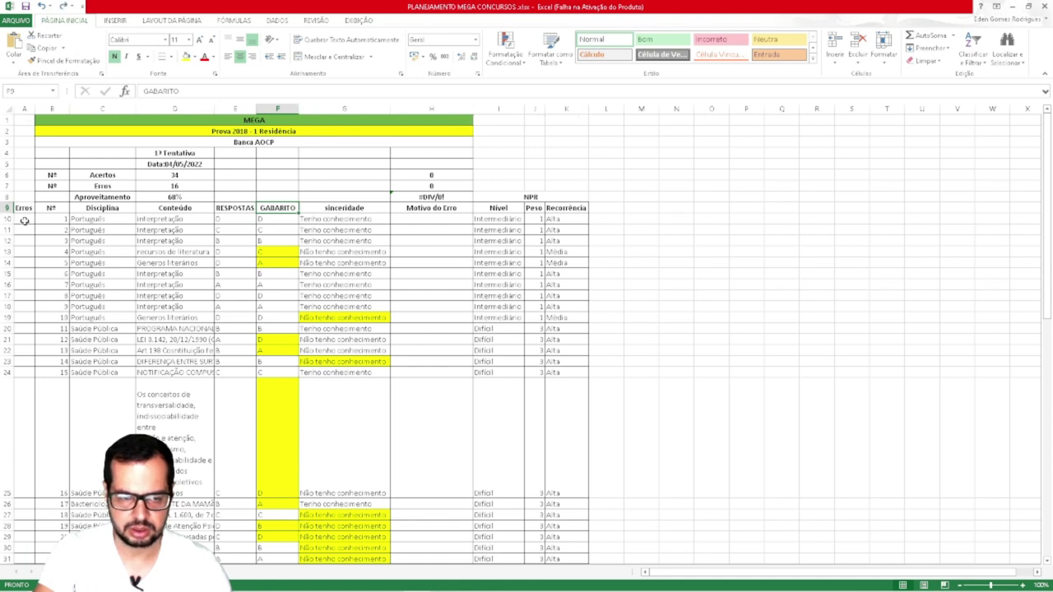
Add filters to the header cells of row 9, from Erros to Recorrência (A9:K9)
{"action": "left_click_drag", "start_coordinate": [23, 208], "coordinate": [574, 208]}
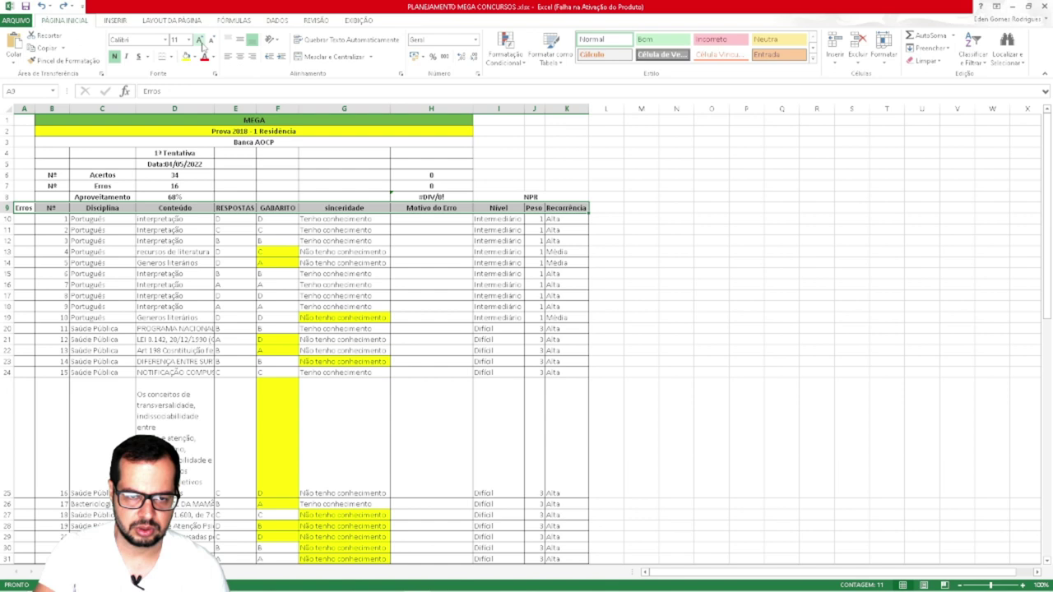
{"action": "left_click", "coordinate": [975, 49]}
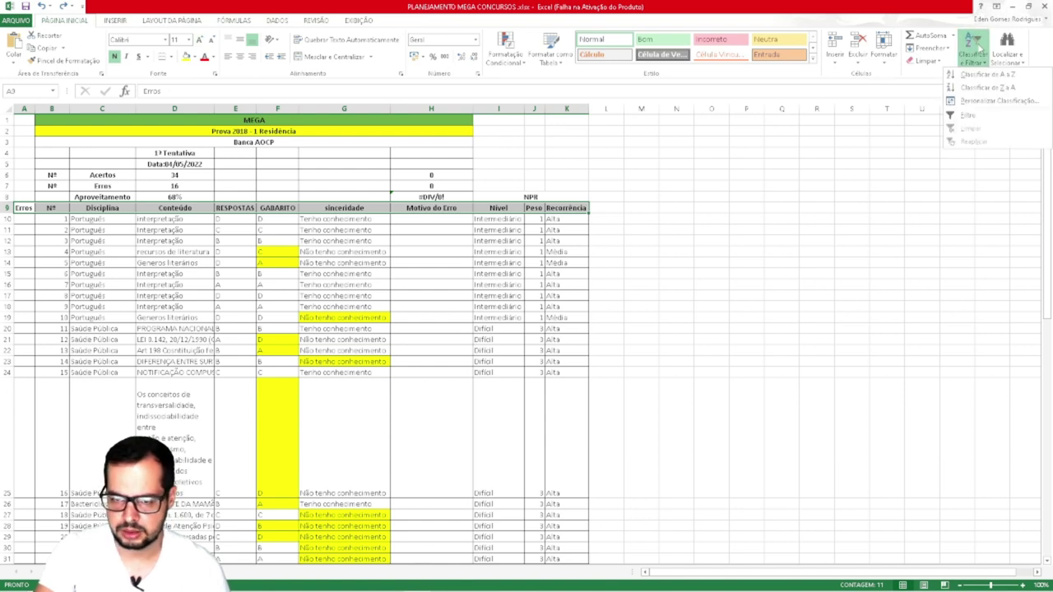
{"action": "left_click", "coordinate": [968, 115]}
{"action": "left_click", "coordinate": [757, 283]}
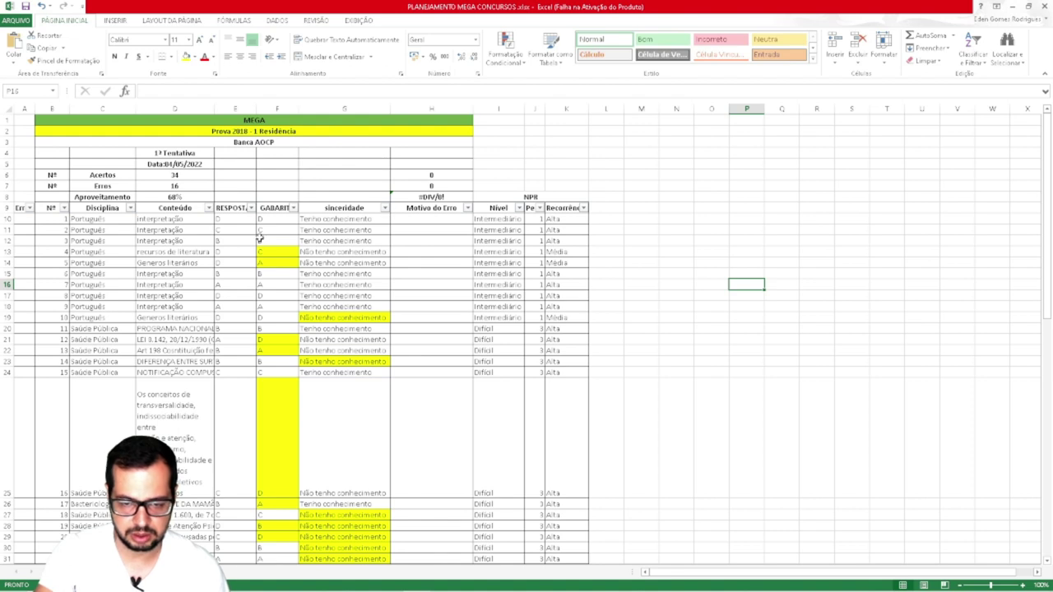
Filter the GABARITO column by yellow cell colour
{"action": "left_click", "coordinate": [293, 209]}
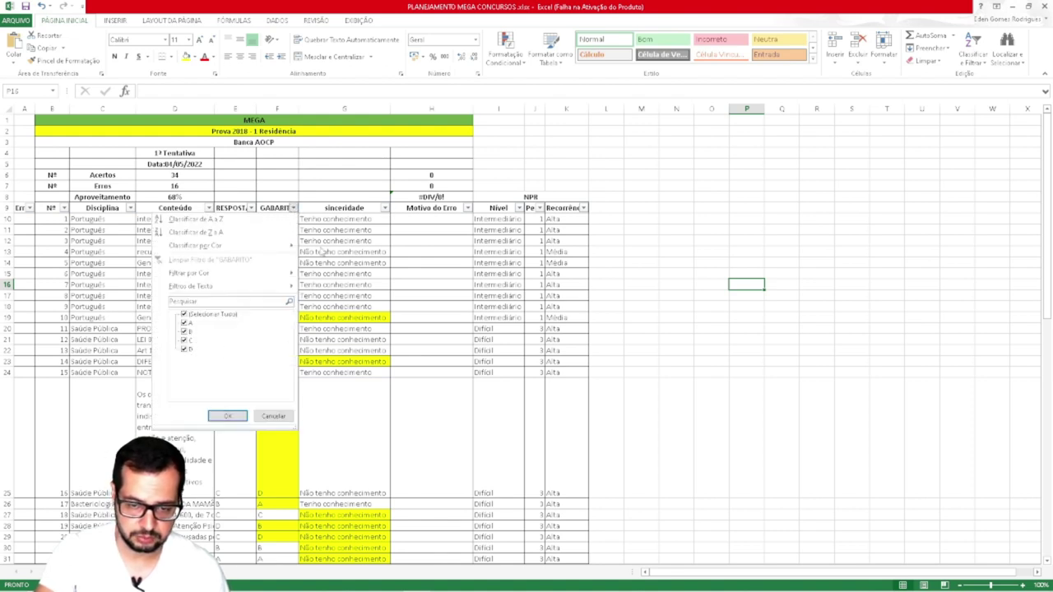
{"action": "mouse_move", "coordinate": [220, 274]}
{"action": "left_click", "coordinate": [329, 288]}
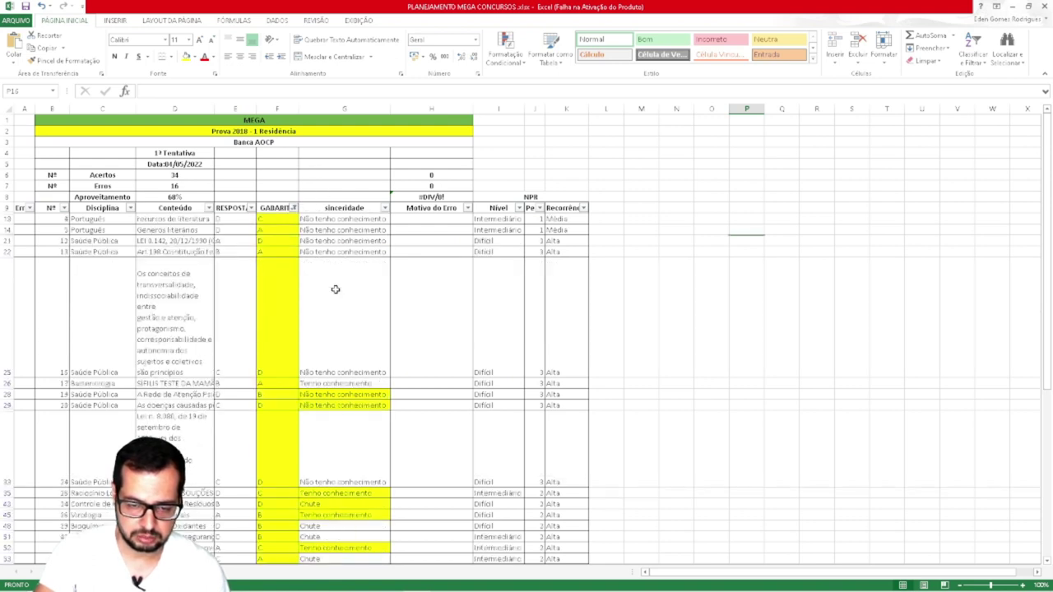
Number the first four filtered questions 1 to 4 in the Erros column (rows 13, 14, 21 and 22)
{"action": "left_click", "coordinate": [26, 218]}
{"action": "type", "text": "1"}
{"action": "key", "text": "Return"}
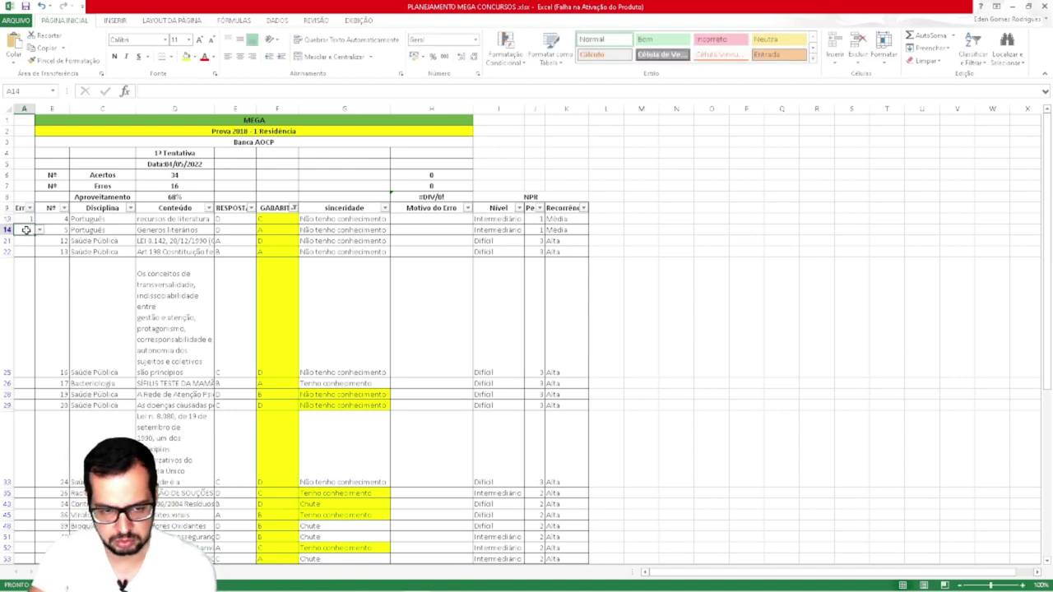
{"action": "type", "text": "2"}
{"action": "key", "text": "Return"}
{"action": "type", "text": "3"}
{"action": "key", "text": "Return"}
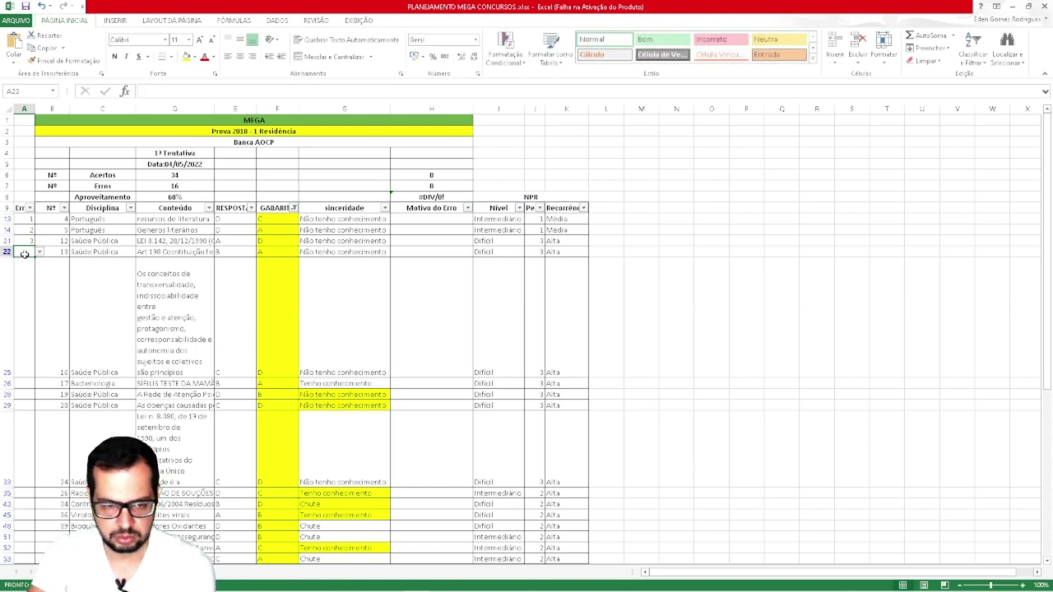
{"action": "type", "text": "4"}
{"action": "key", "text": "Return"}
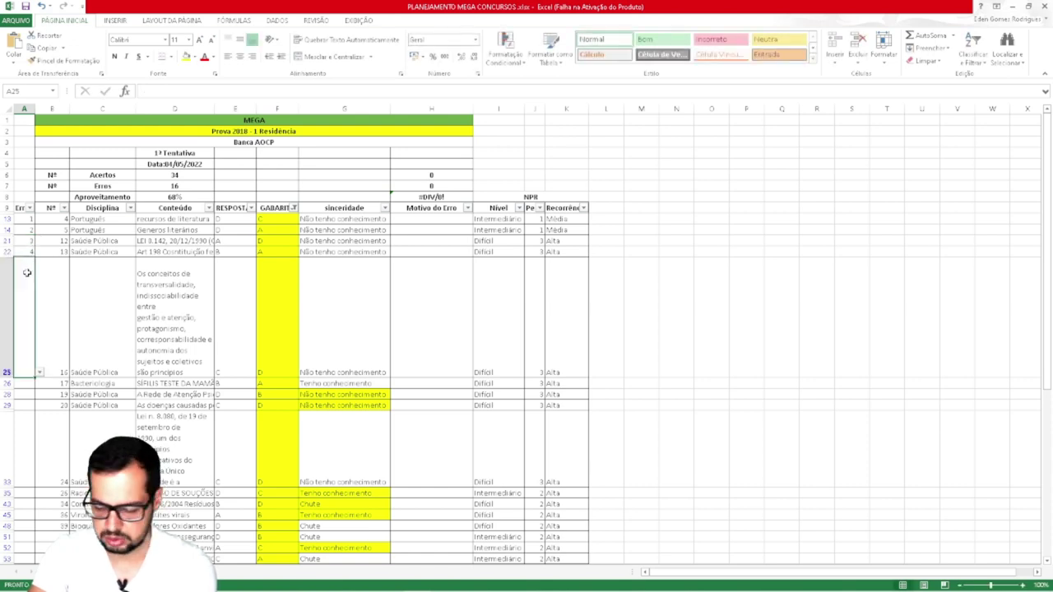
Continue the Erros numbering with 5 to 8 in rows 25, 26, 28 and 29
{"action": "type", "text": "5"}
{"action": "key", "text": "Return"}
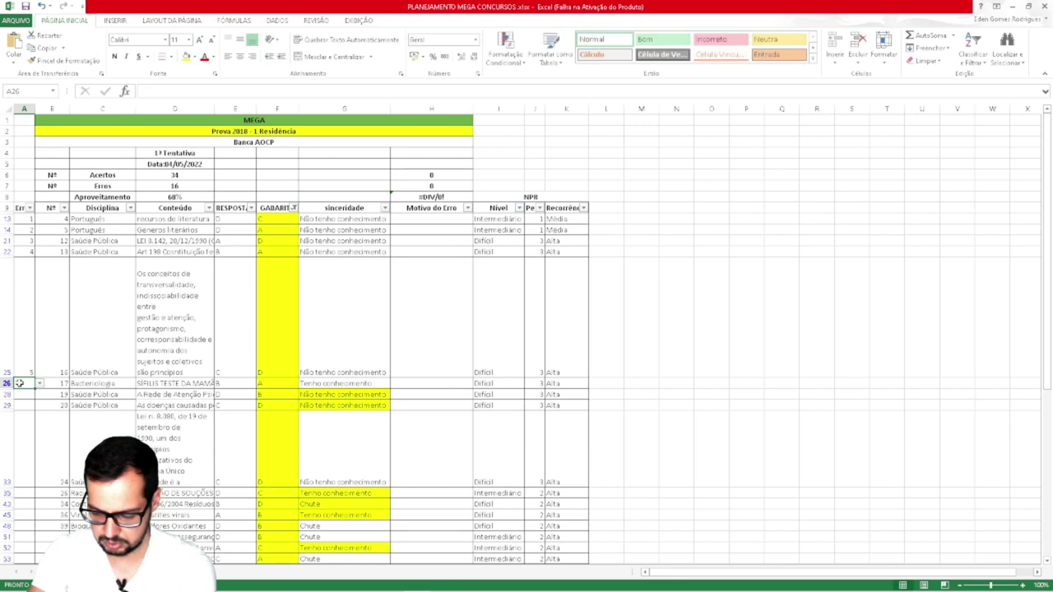
{"action": "left_click", "coordinate": [25, 395]}
{"action": "type", "text": "7"}
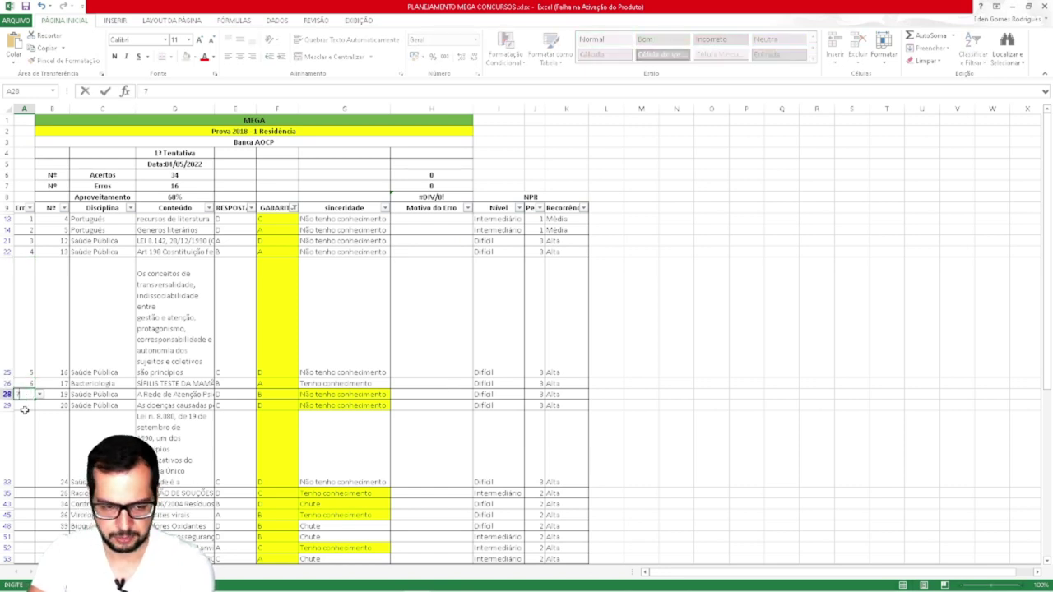
{"action": "key", "text": "Return"}
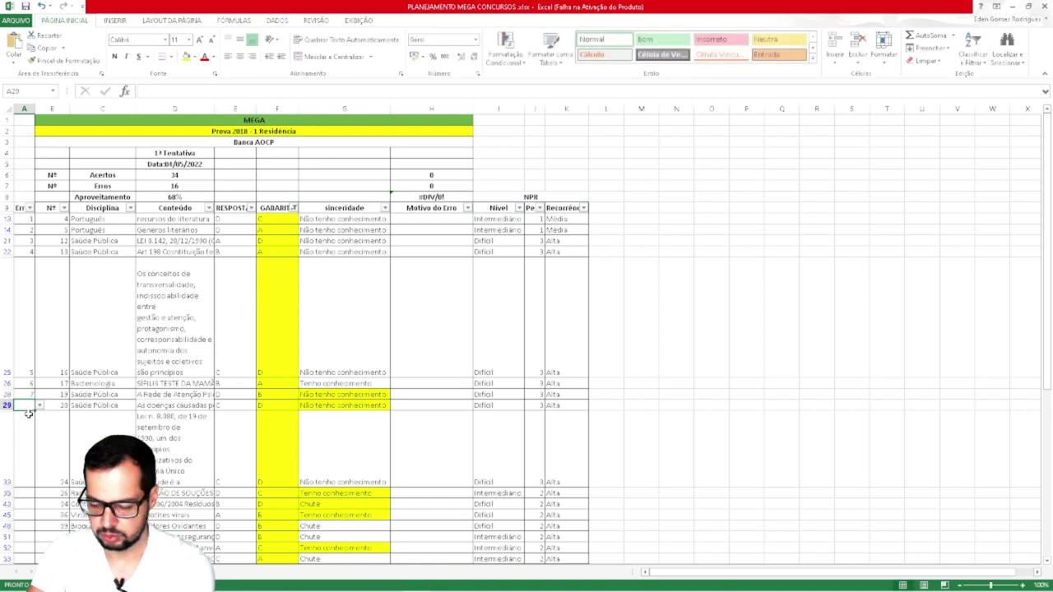
{"action": "type", "text": "0"}
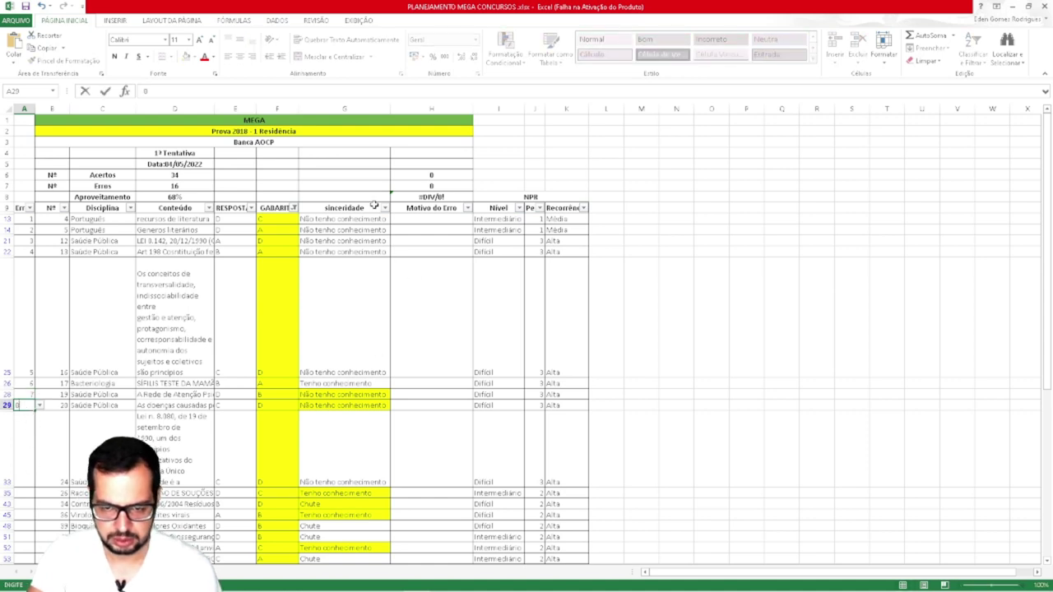
Sort the filtered rows by the yellow cell colour in the sinceridade column
{"action": "left_click", "coordinate": [385, 208]}
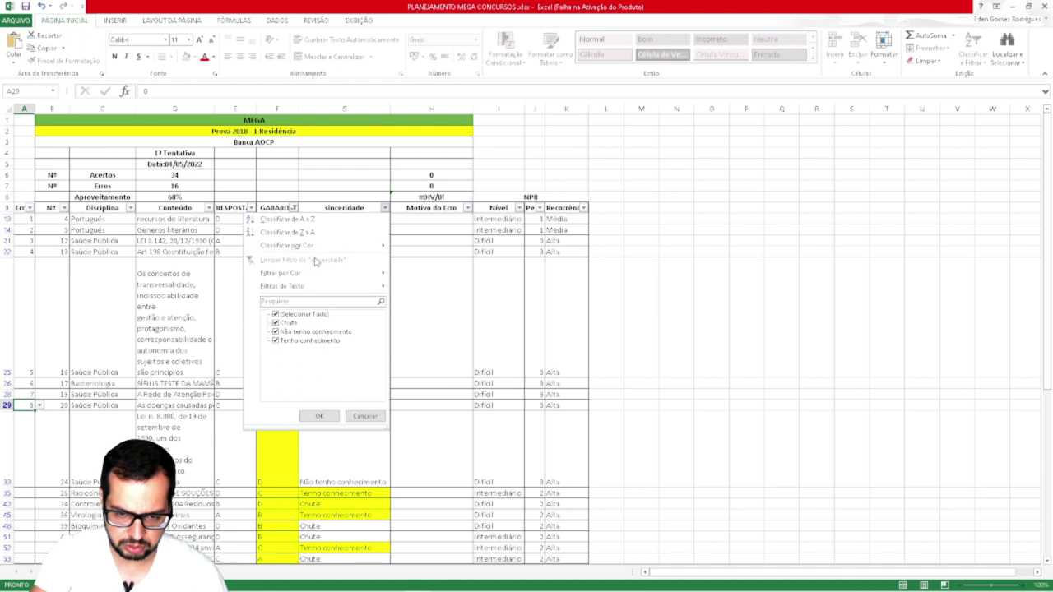
{"action": "mouse_move", "coordinate": [313, 250]}
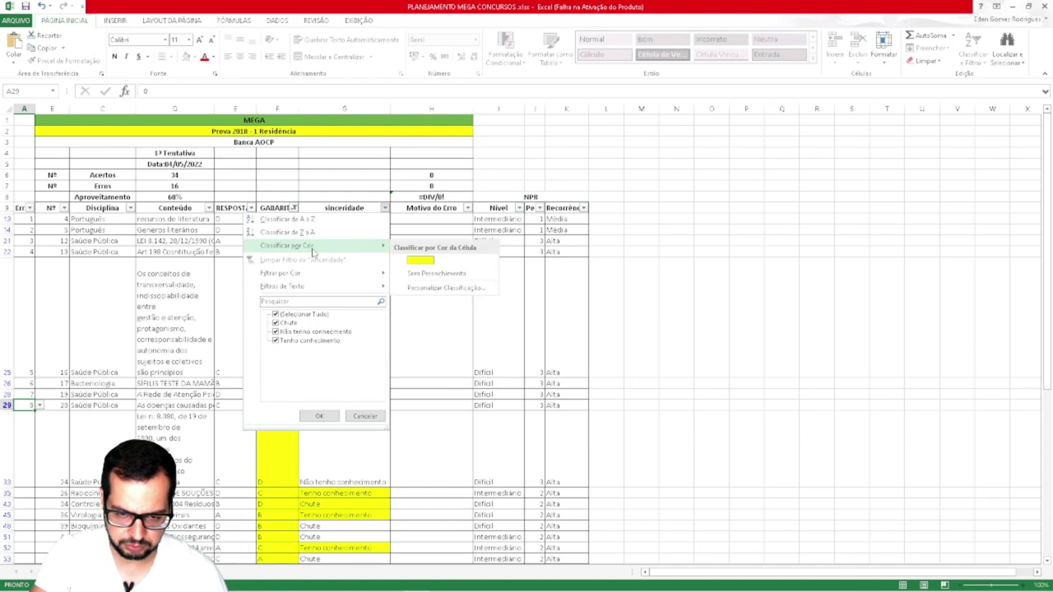
{"action": "left_click", "coordinate": [421, 260]}
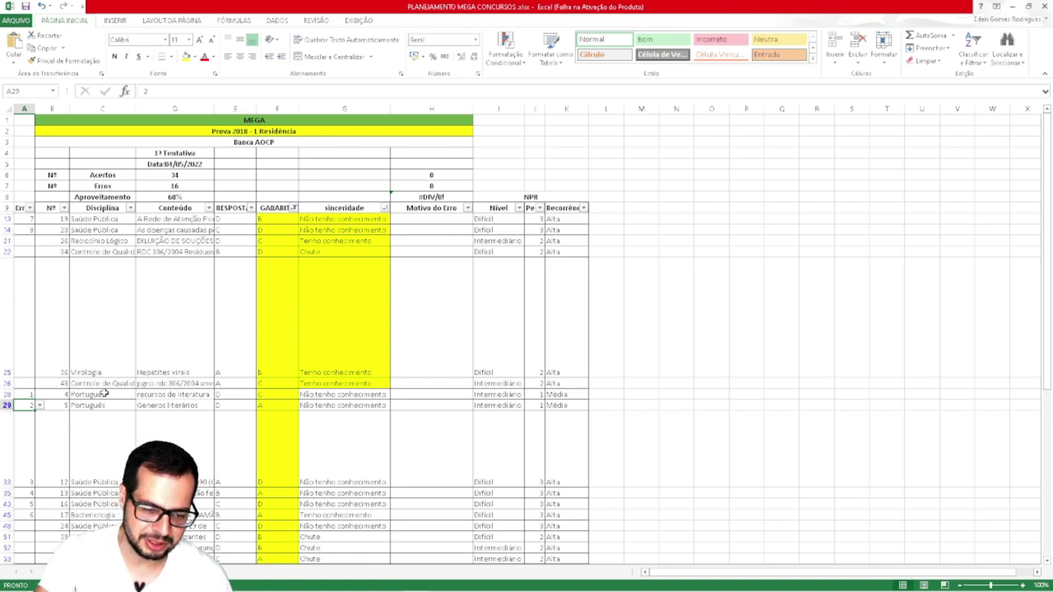
Sort the filtered rows by sinceridade cell colour with Sem Preenchimento first
{"action": "left_click", "coordinate": [384, 209]}
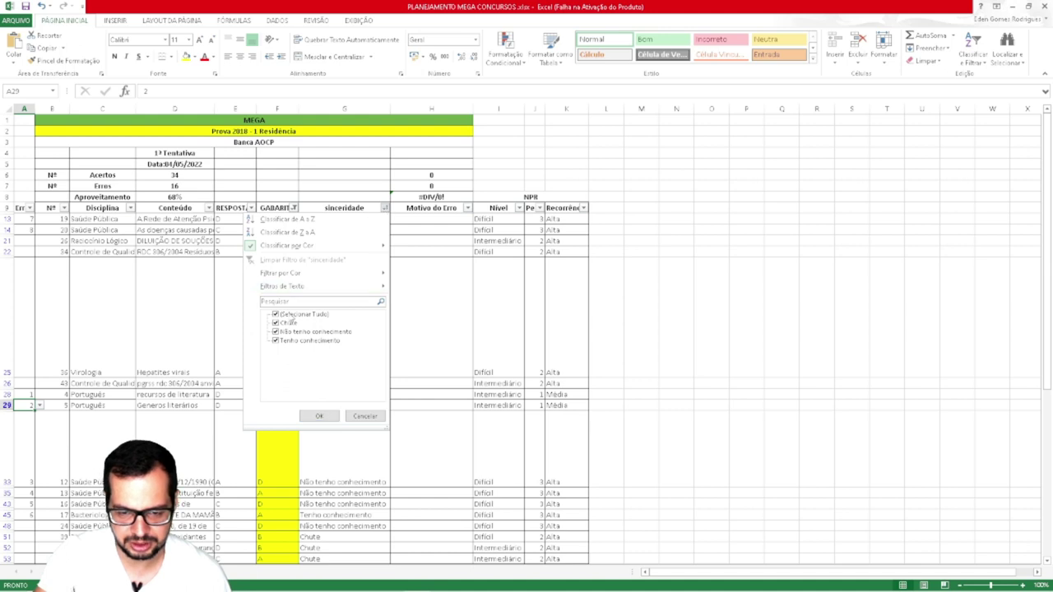
{"action": "mouse_move", "coordinate": [254, 249]}
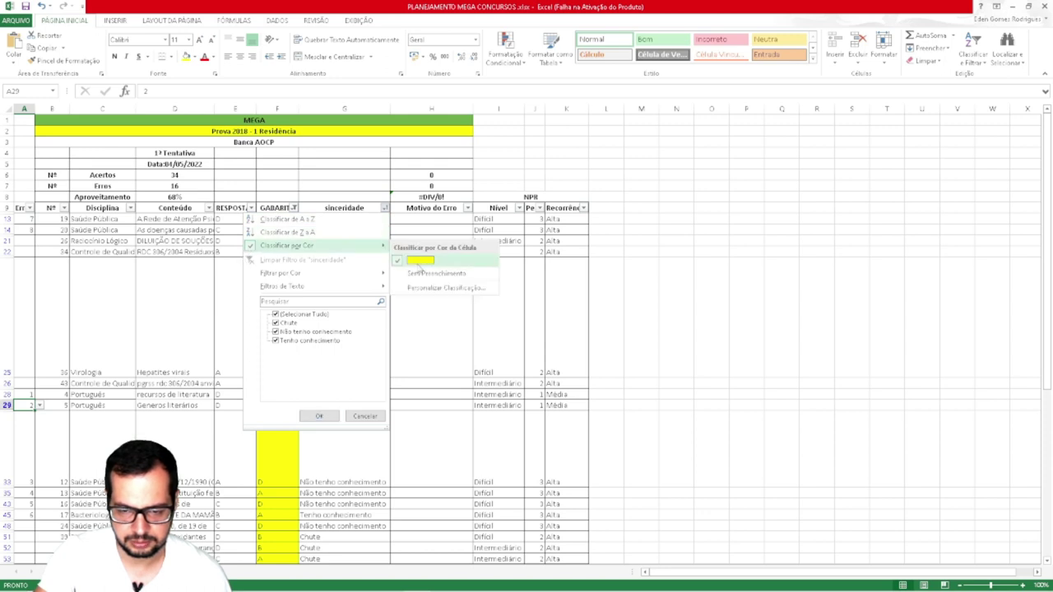
{"action": "left_click", "coordinate": [427, 276]}
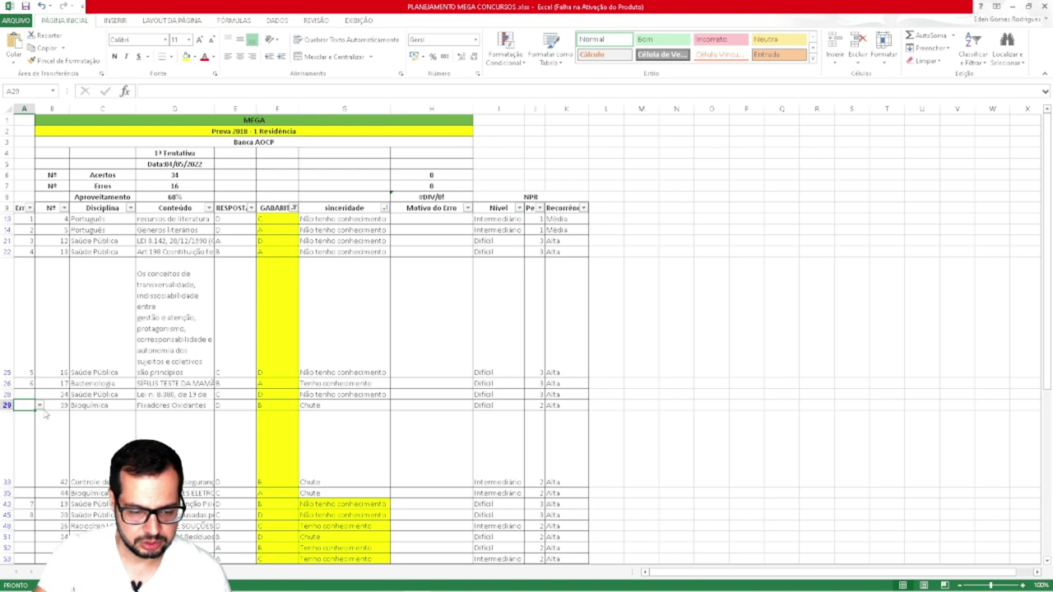
Renumber the unfilled sinceridade rows in the Erros column with 7 to 10 in rows 28, 29, 33 and 35
{"action": "scroll", "coordinate": [45, 414], "scroll_direction": "down", "scroll_amount": 1}
{"action": "left_click", "coordinate": [27, 362]}
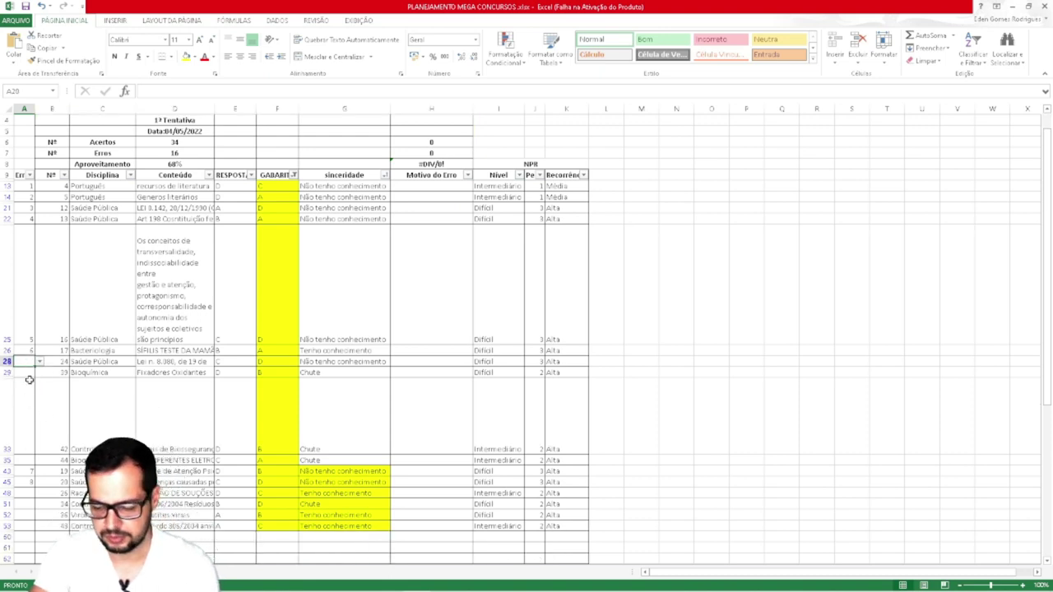
{"action": "type", "text": "7"}
{"action": "key", "text": "Return"}
{"action": "type", "text": "8"}
{"action": "key", "text": "Return"}
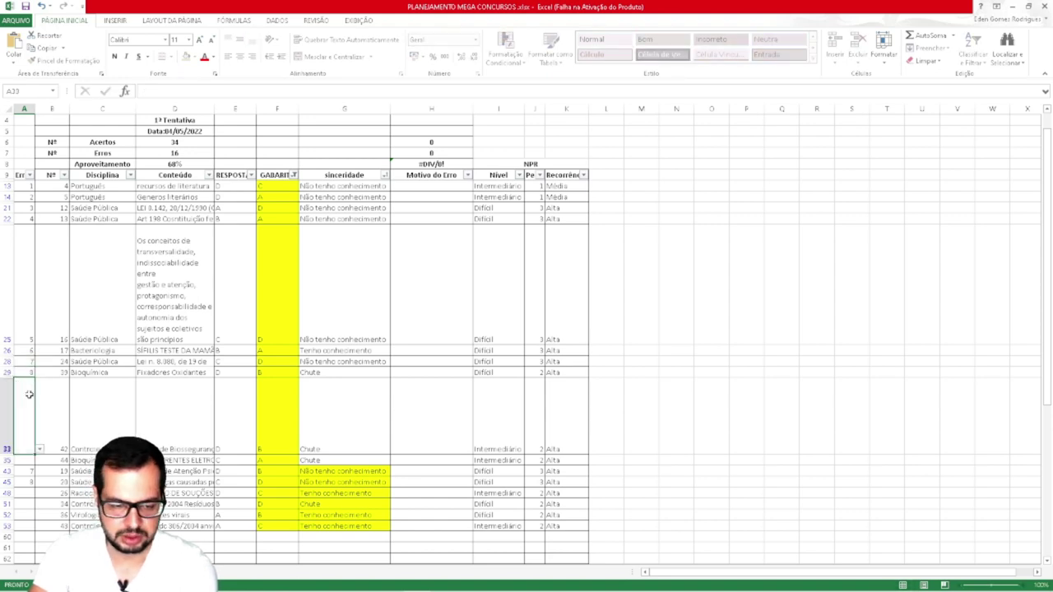
{"action": "type", "text": "9"}
{"action": "key", "text": "Return"}
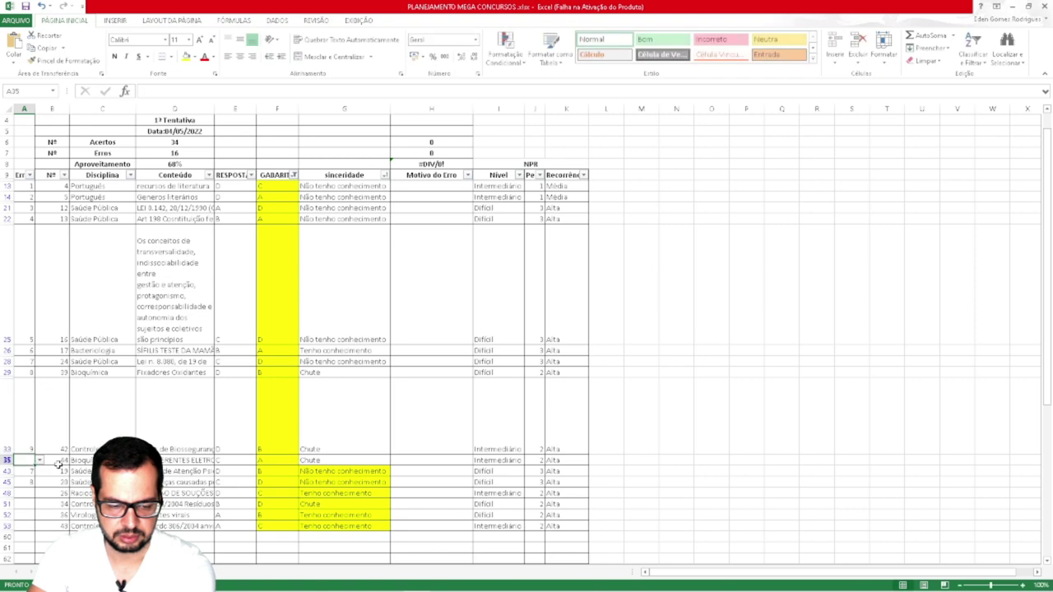
{"action": "type", "text": "10"}
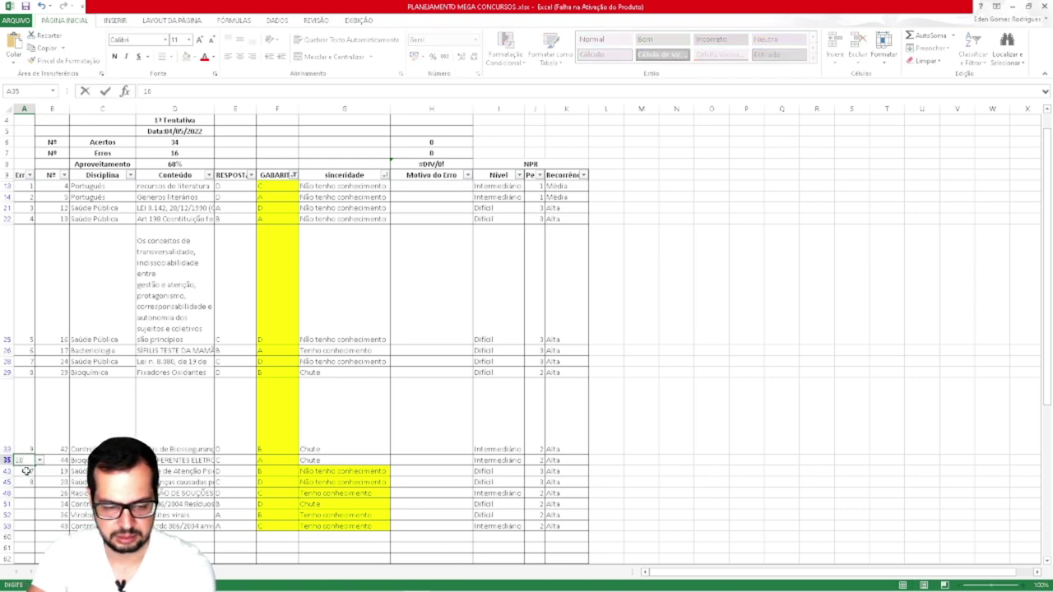
{"action": "key", "text": "Return"}
Number the yellow sinceridade rows 11 to 16 in the Erros column, in rows 43, 45, 48, 51, 52 and 53
{"action": "type", "text": "11"}
{"action": "key", "text": "Return"}
{"action": "type", "text": "12"}
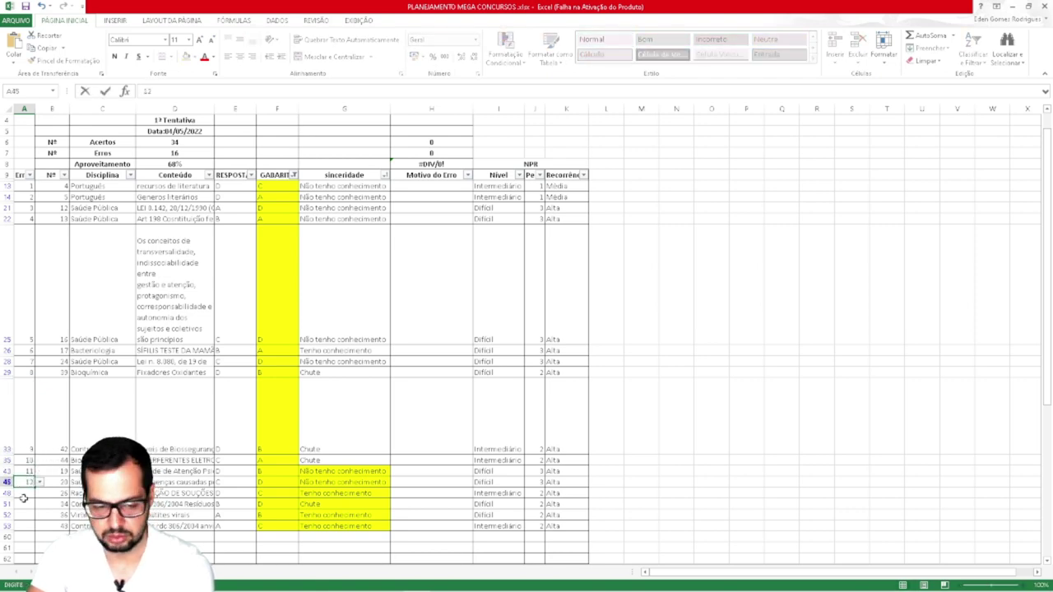
{"action": "key", "text": "Return"}
{"action": "type", "text": "13"}
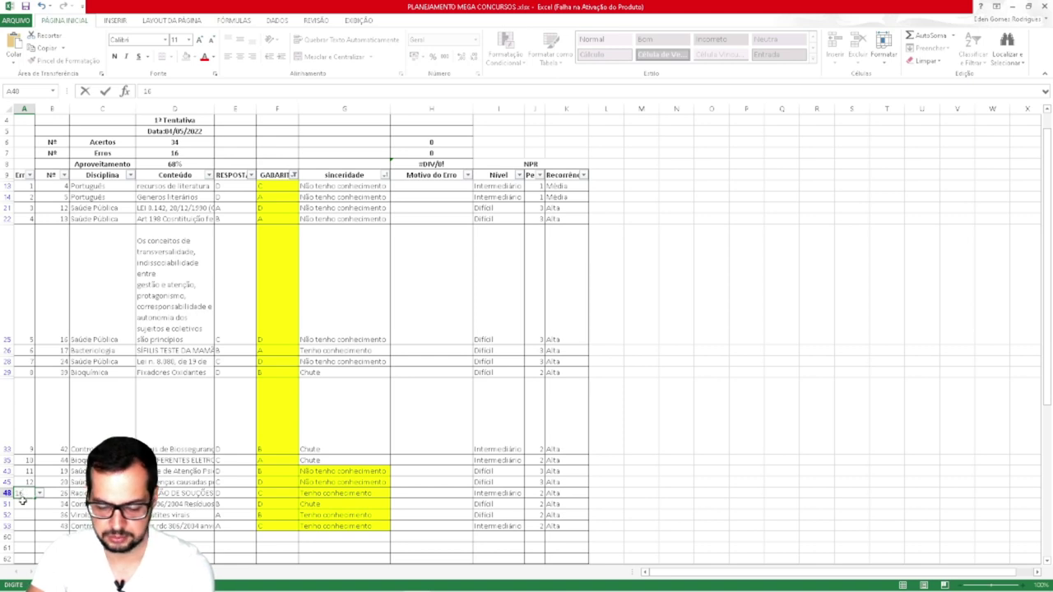
{"action": "type", "text": "3"}
{"action": "key", "text": "Return"}
{"action": "type", "text": "14"}
{"action": "key", "text": "Return"}
{"action": "type", "text": "15"}
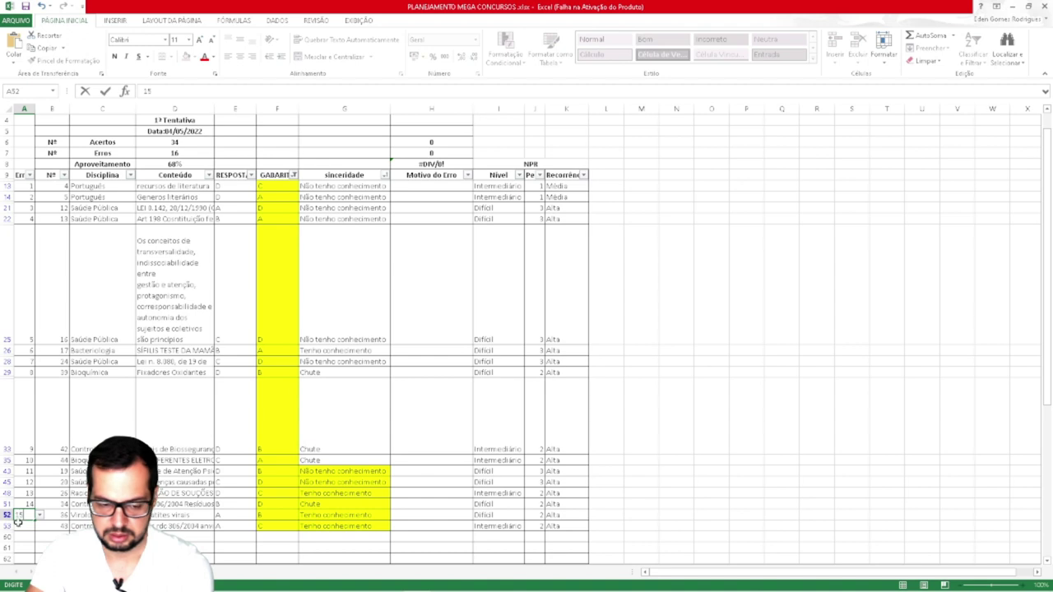
{"action": "key", "text": "Return"}
{"action": "type", "text": "16"}
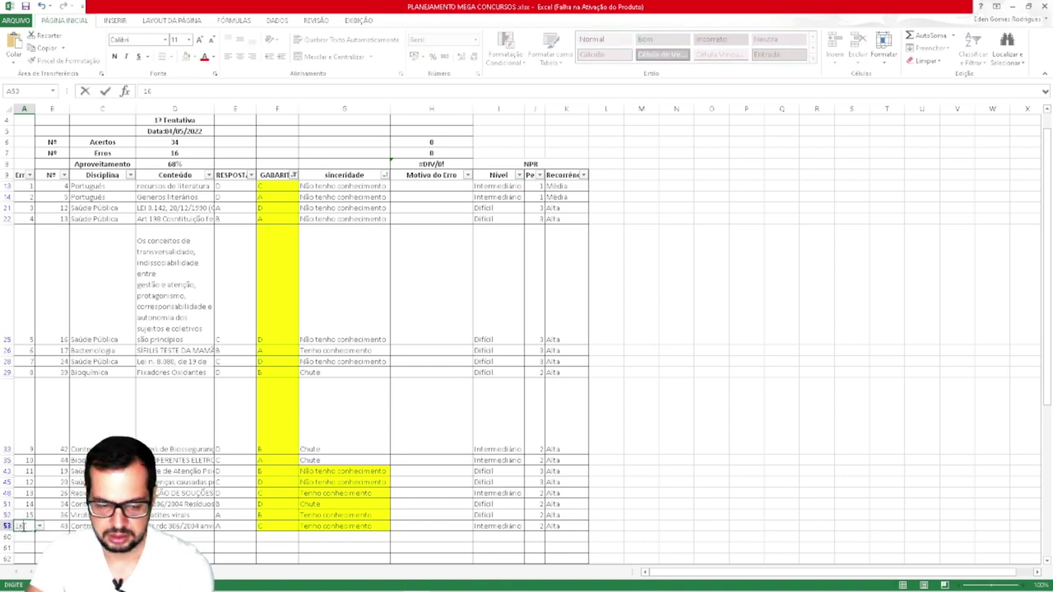
{"action": "left_click", "coordinate": [44, 535]}
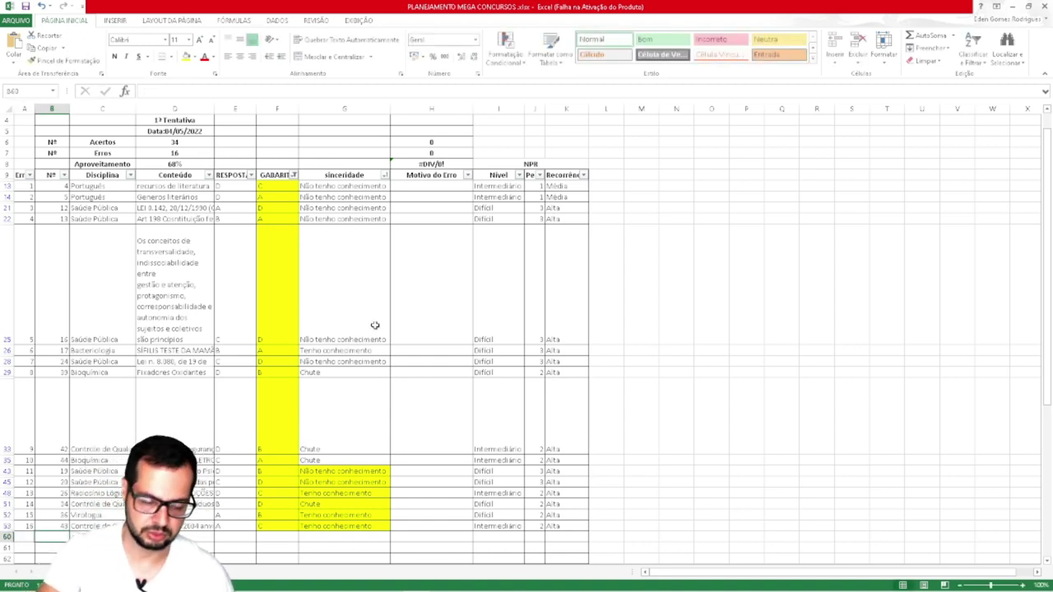
{"action": "scroll", "coordinate": [190, 345], "scroll_direction": "up", "scroll_amount": 1}
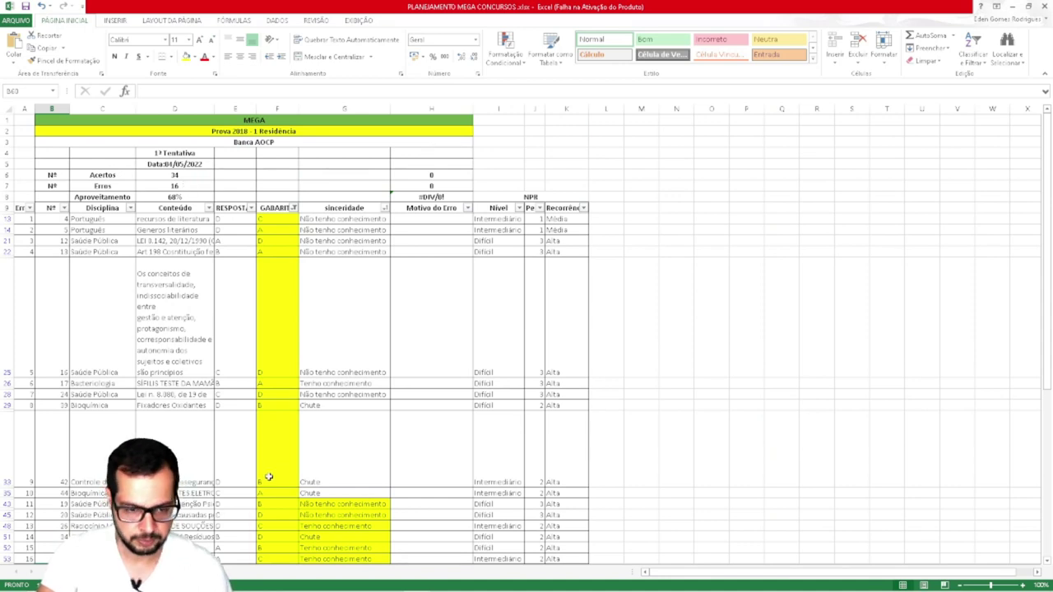
{"action": "left_click", "coordinate": [384, 208]}
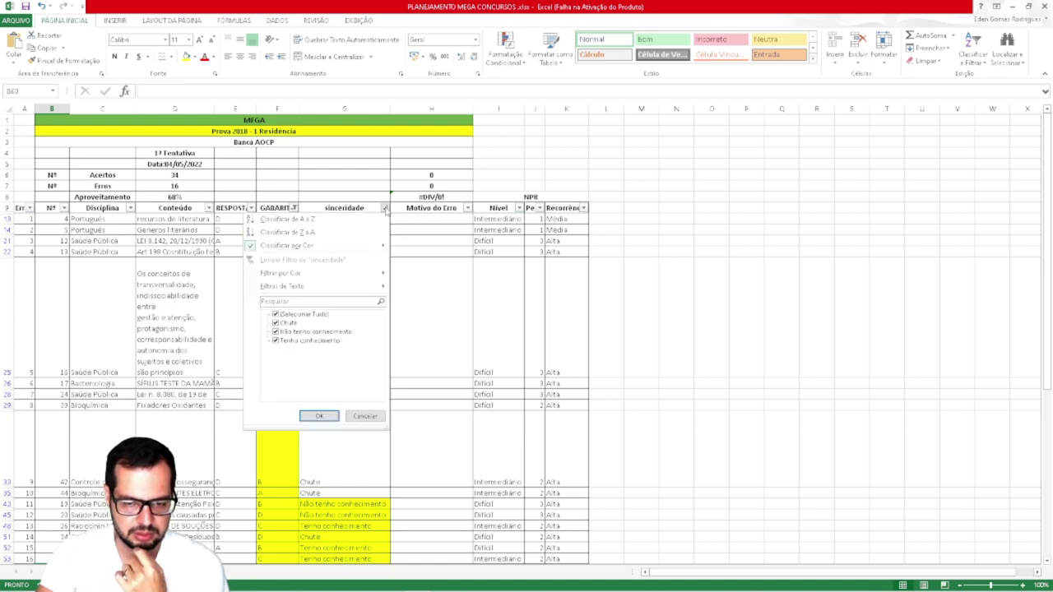
{"action": "left_click", "coordinate": [436, 310]}
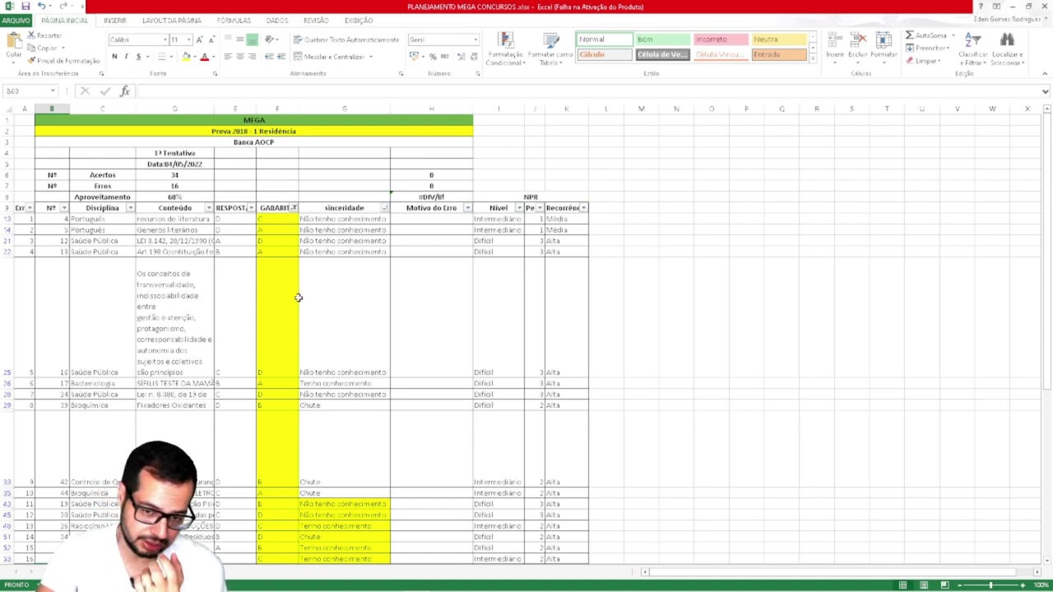
{"action": "scroll", "coordinate": [413, 490], "scroll_direction": "down", "scroll_amount": 1}
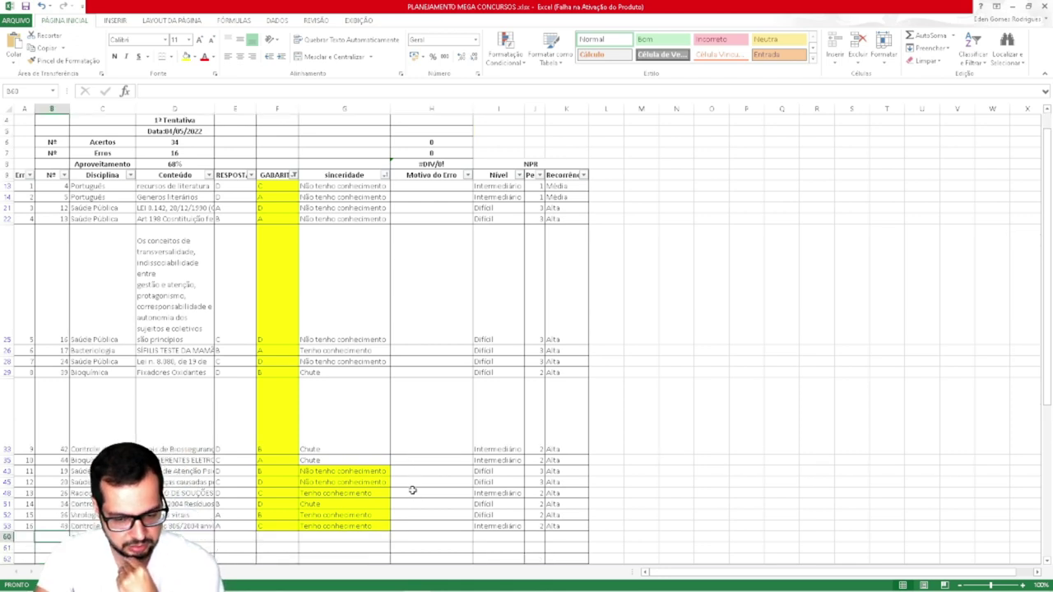
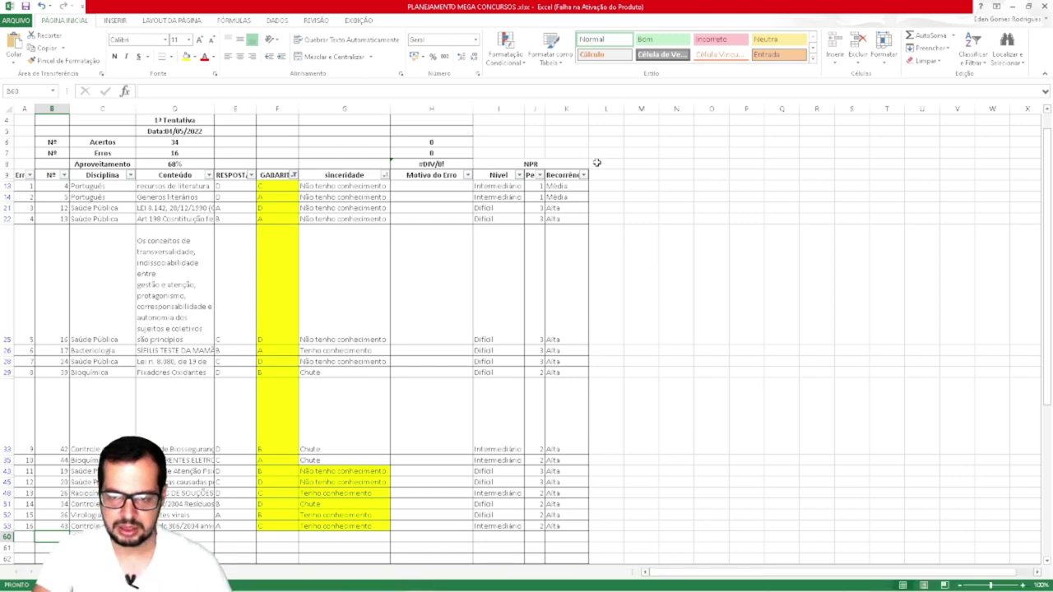
Apply all borders to the merged NPR header cell in row 8
{"action": "left_click", "coordinate": [551, 163]}
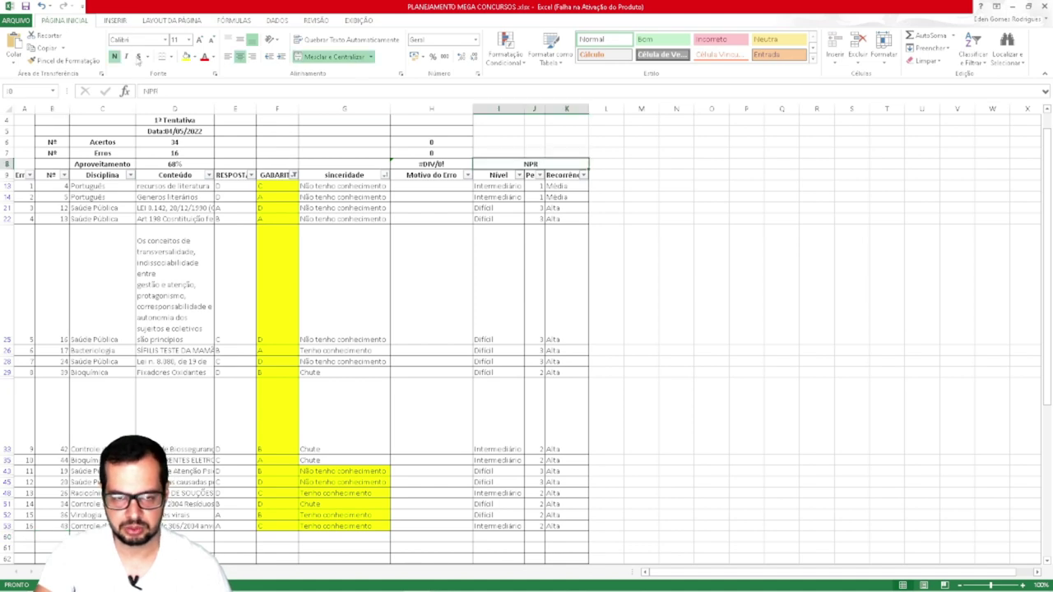
{"action": "left_click", "coordinate": [171, 58]}
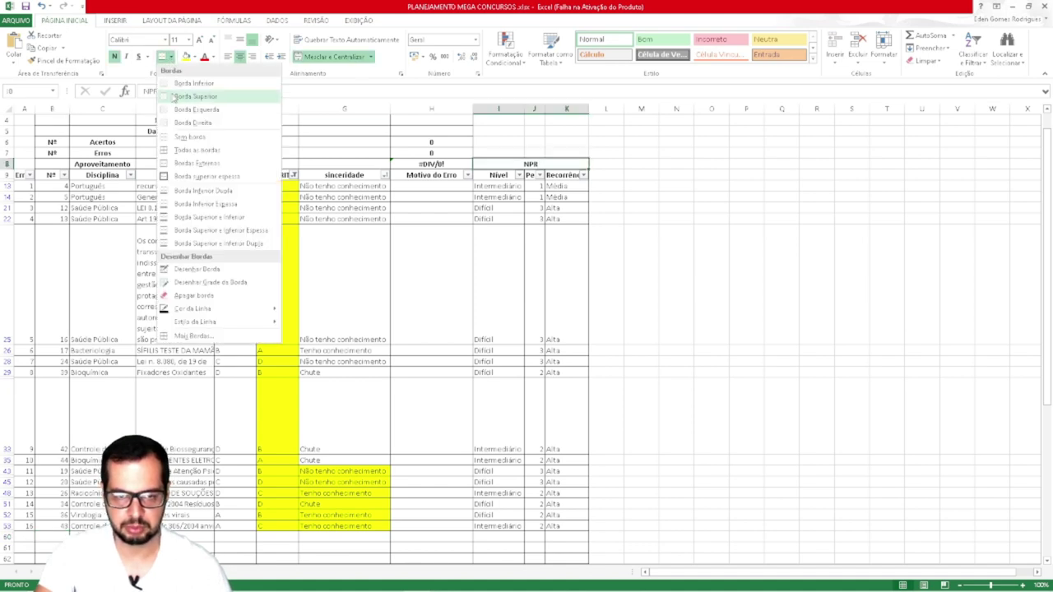
{"action": "left_click", "coordinate": [187, 149]}
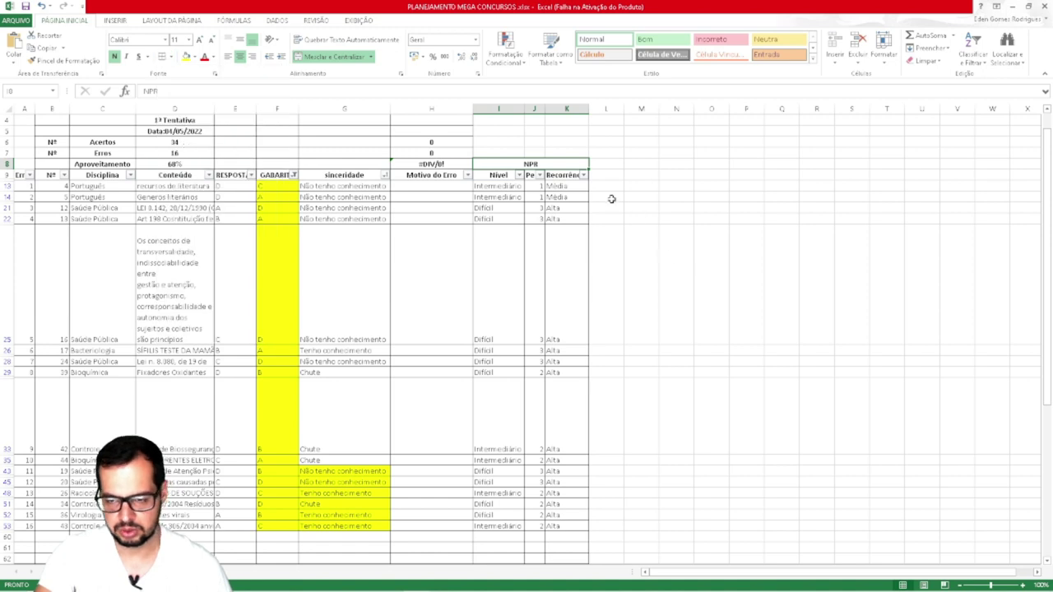
Filter the Recorrência column to show only Alta
{"action": "left_click", "coordinate": [582, 175]}
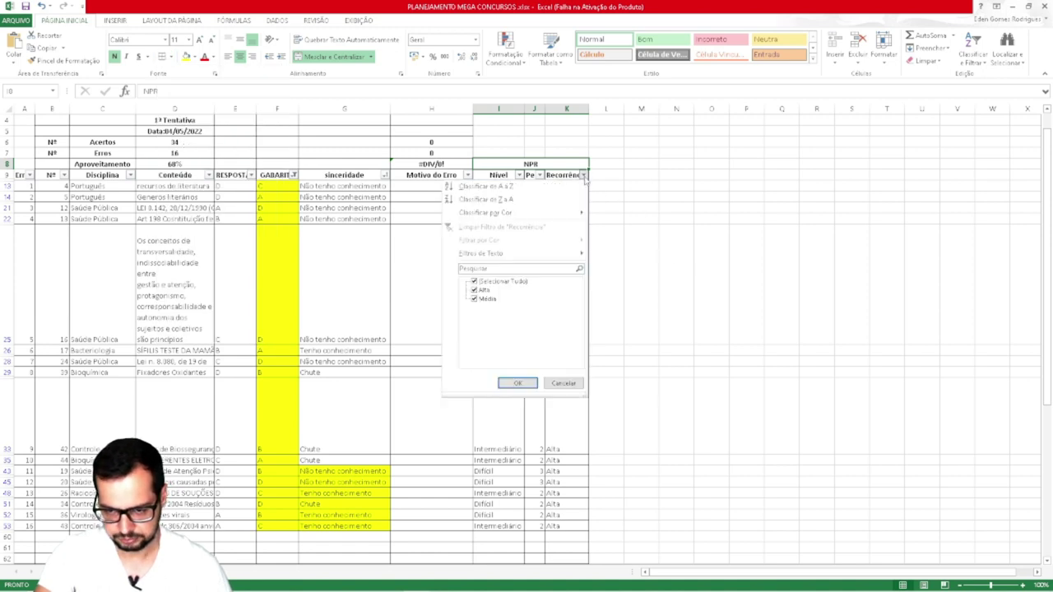
{"action": "left_click", "coordinate": [474, 282]}
{"action": "left_click", "coordinate": [474, 289]}
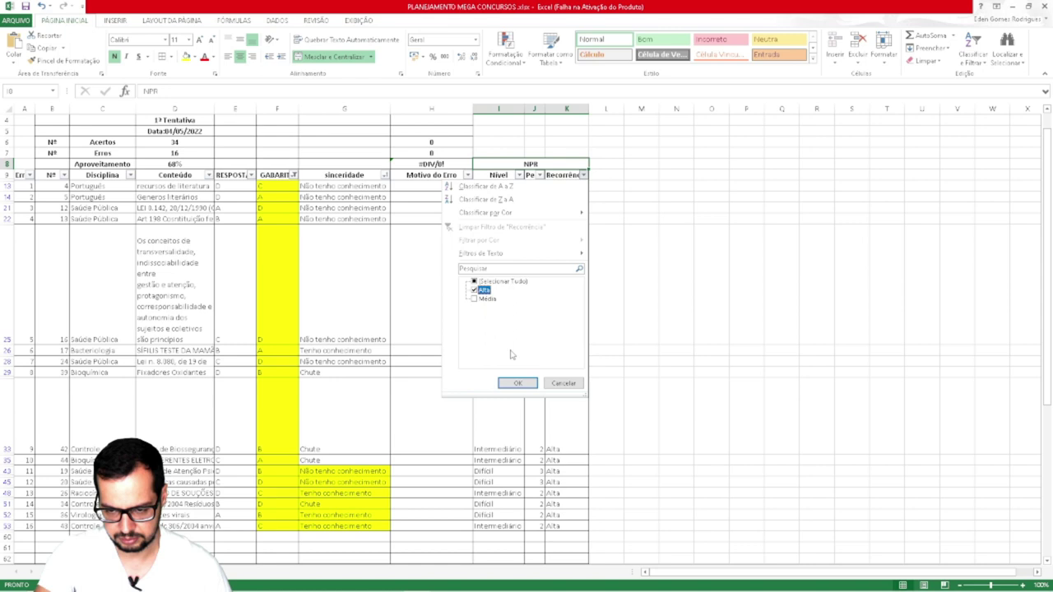
{"action": "left_click", "coordinate": [517, 384]}
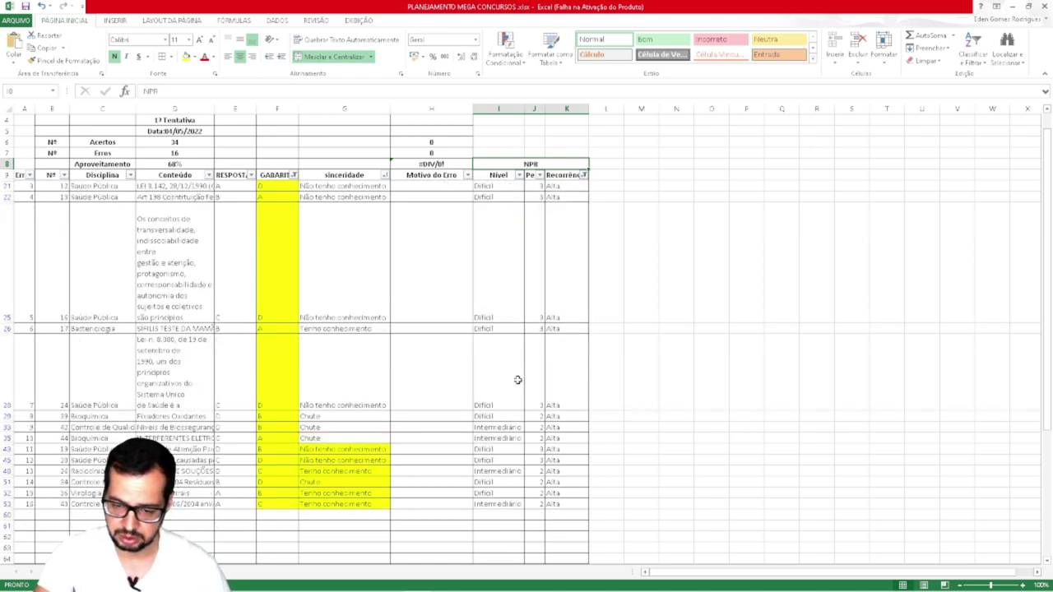
Filter the Nível column to show only Difícil
{"action": "left_click", "coordinate": [520, 175]}
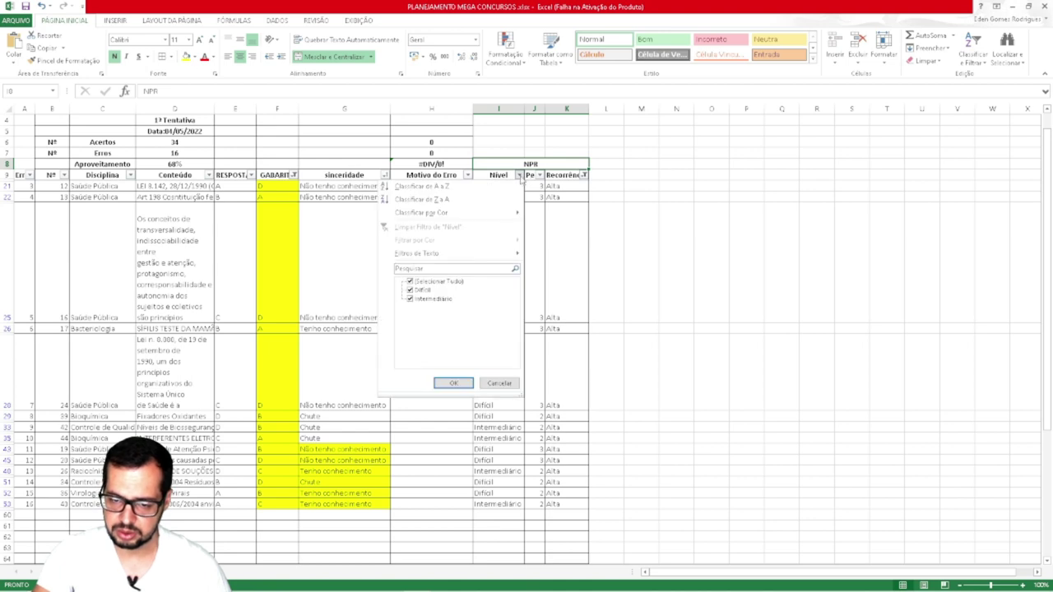
{"action": "left_click", "coordinate": [413, 301]}
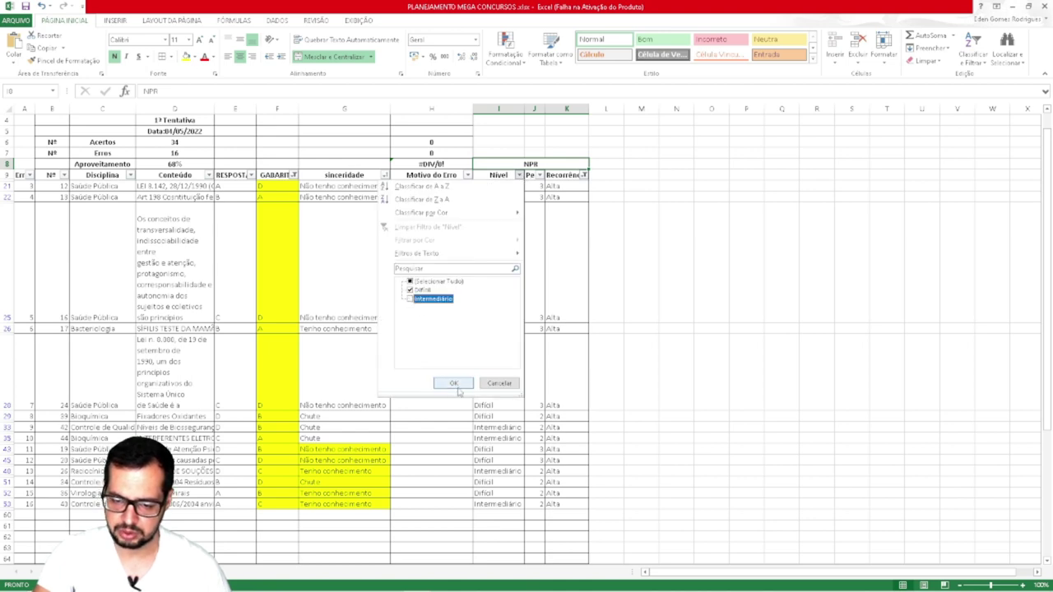
{"action": "left_click", "coordinate": [453, 384]}
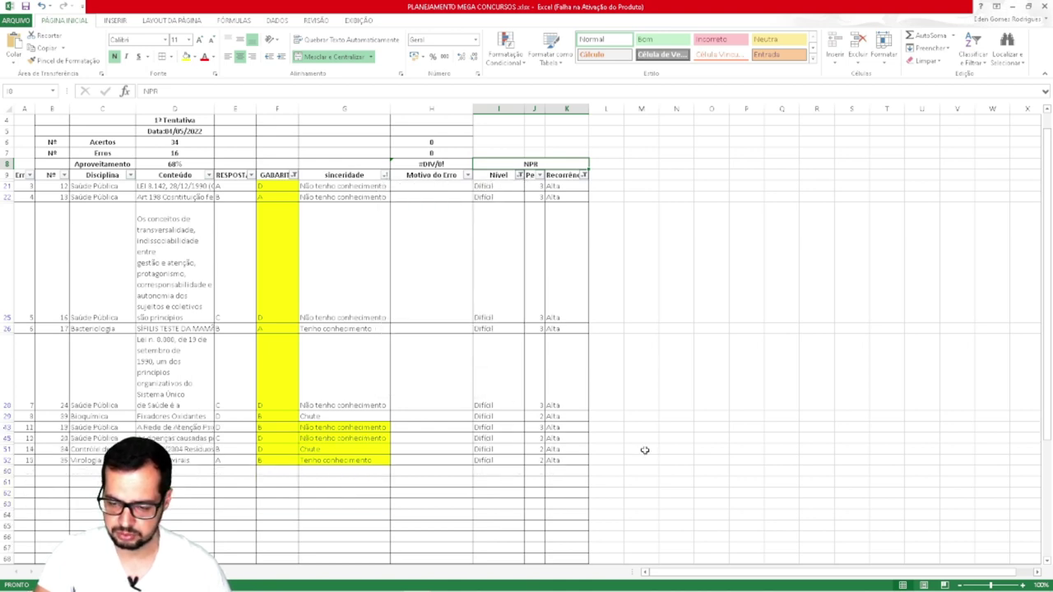
Filter the Peso column to show only the value 3
{"action": "left_click", "coordinate": [540, 175]}
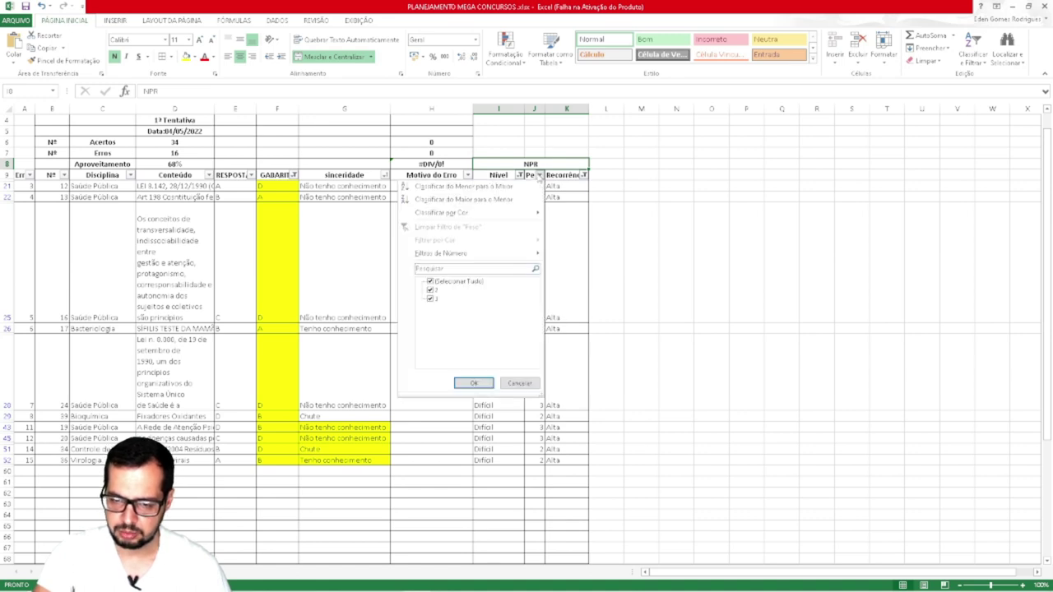
{"action": "left_click", "coordinate": [430, 291]}
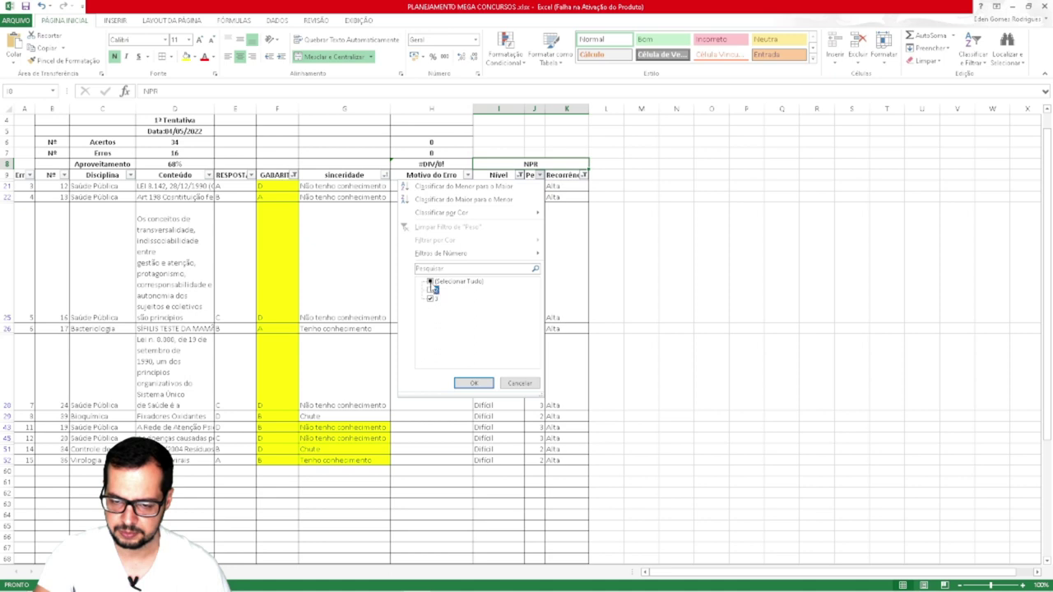
{"action": "left_click", "coordinate": [469, 383]}
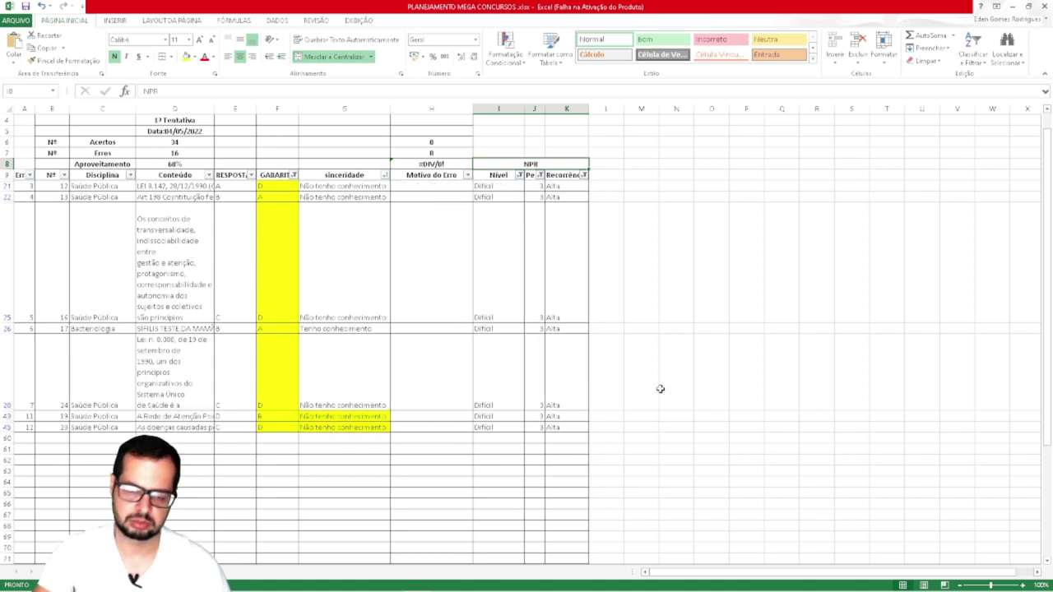
Review the Disciplina and Conteúdo entries of the filtered priority questions
{"action": "left_click", "coordinate": [157, 188]}
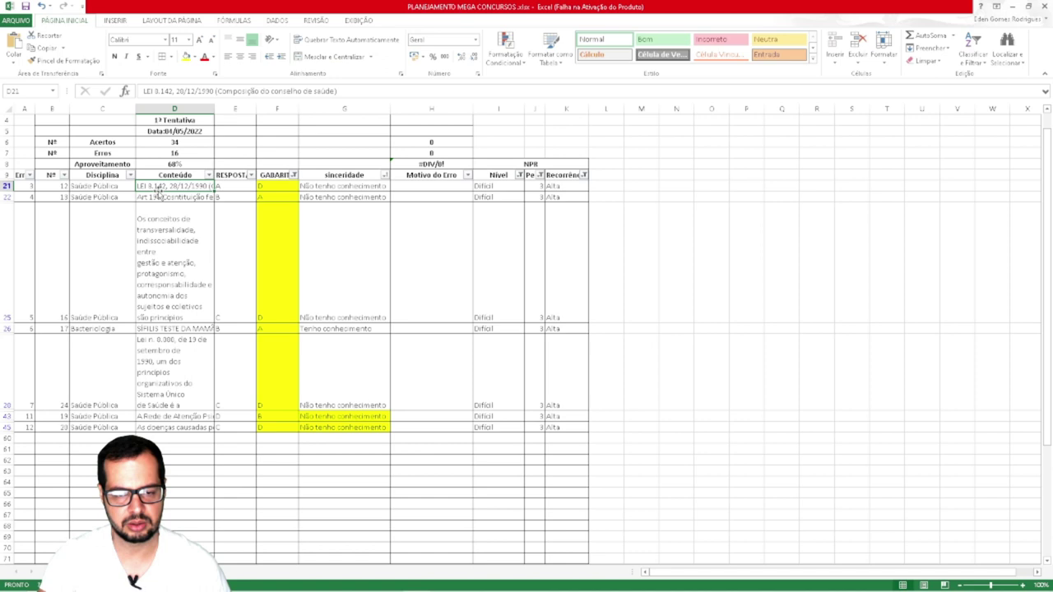
{"action": "left_click", "coordinate": [92, 188]}
{"action": "left_click", "coordinate": [92, 200]}
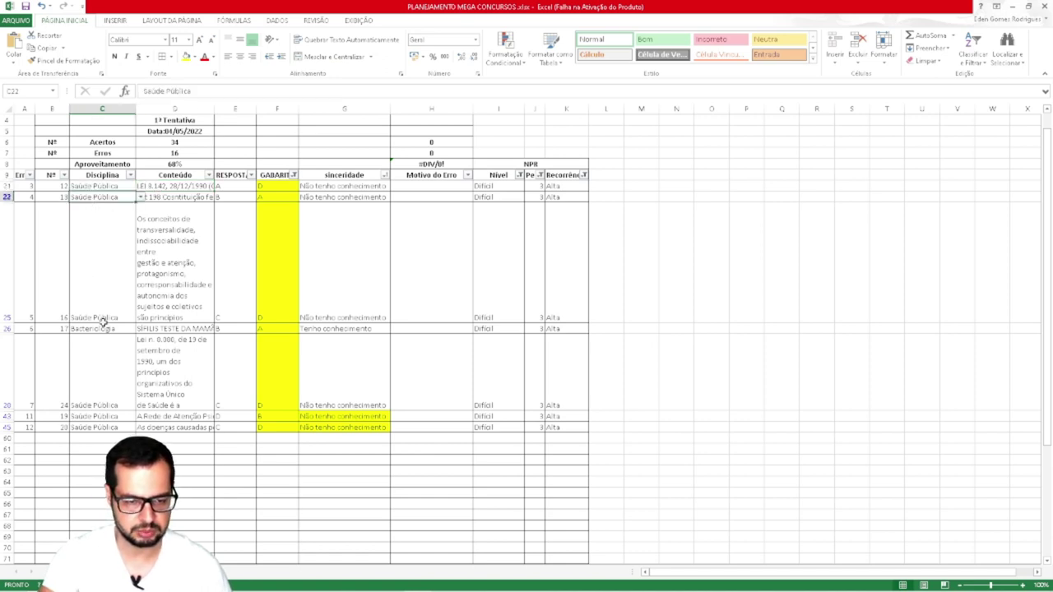
{"action": "left_click", "coordinate": [102, 319]}
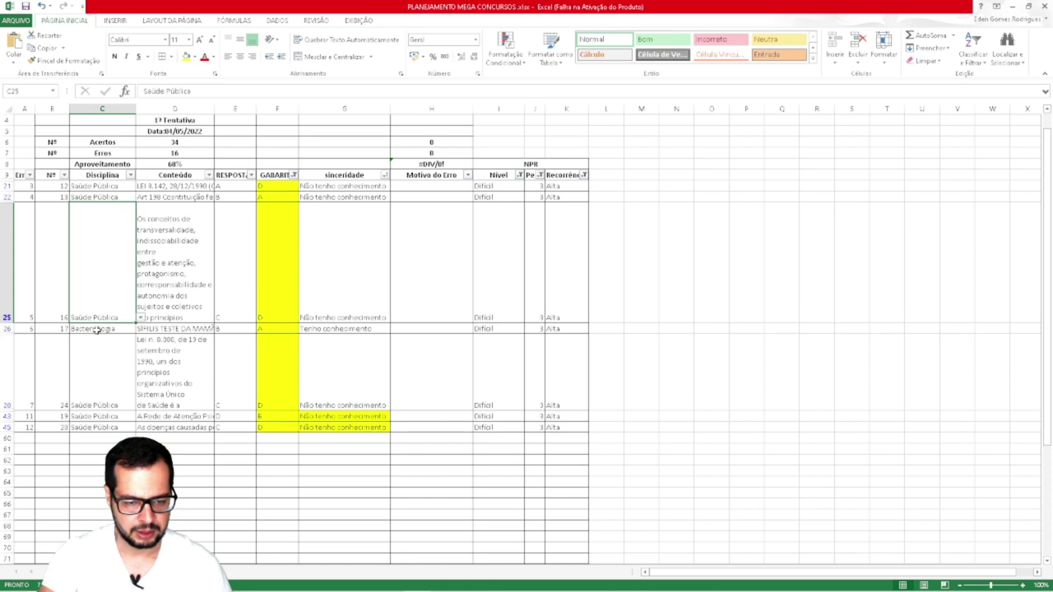
{"action": "left_click", "coordinate": [97, 328]}
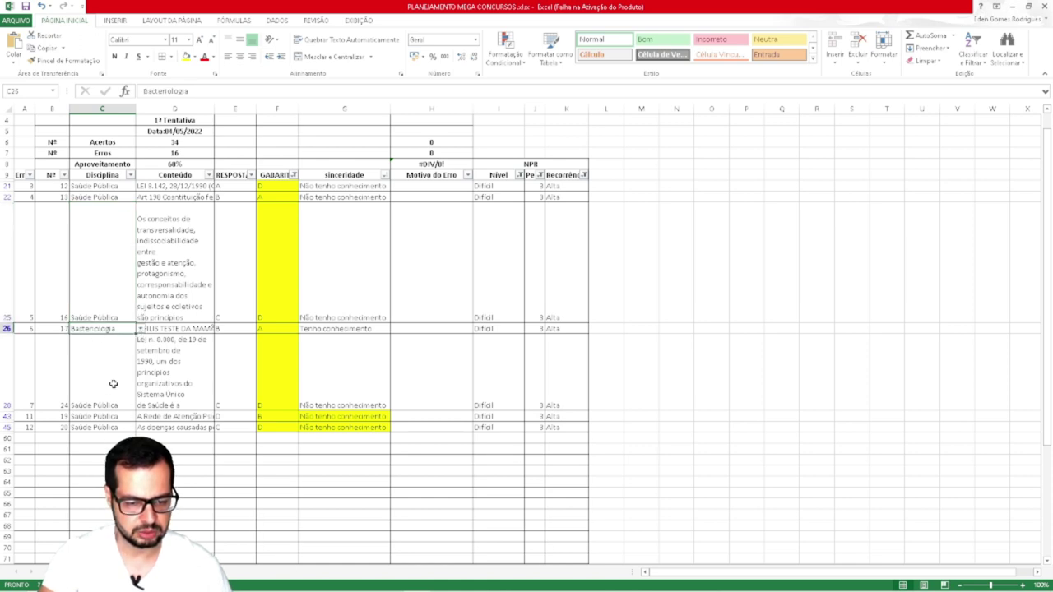
{"action": "left_click_drag", "start_coordinate": [93, 427], "coordinate": [87, 188]}
{"action": "left_click", "coordinate": [121, 251]}
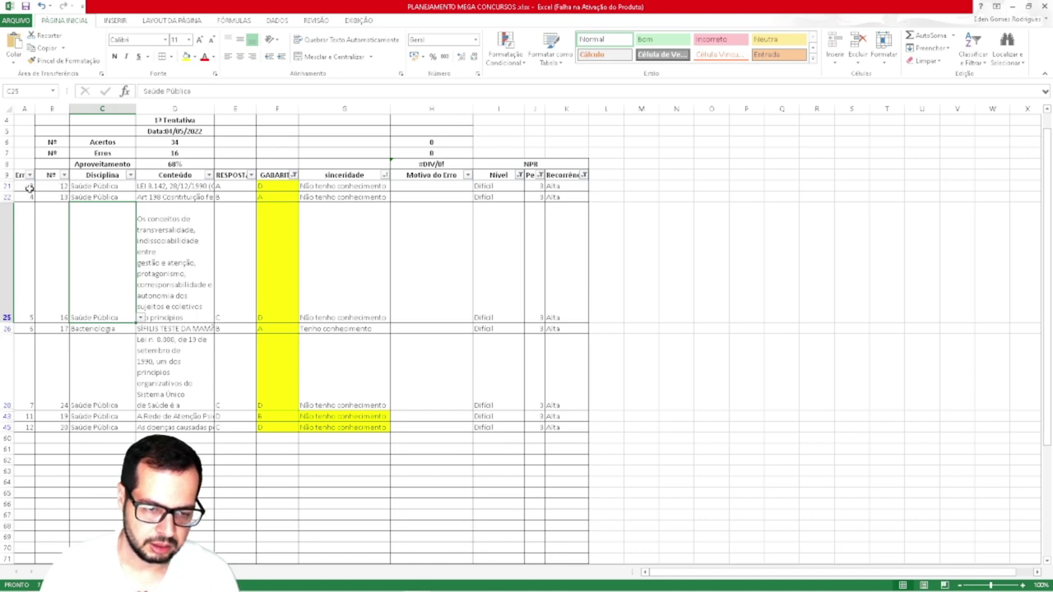
{"action": "left_click", "coordinate": [157, 187]}
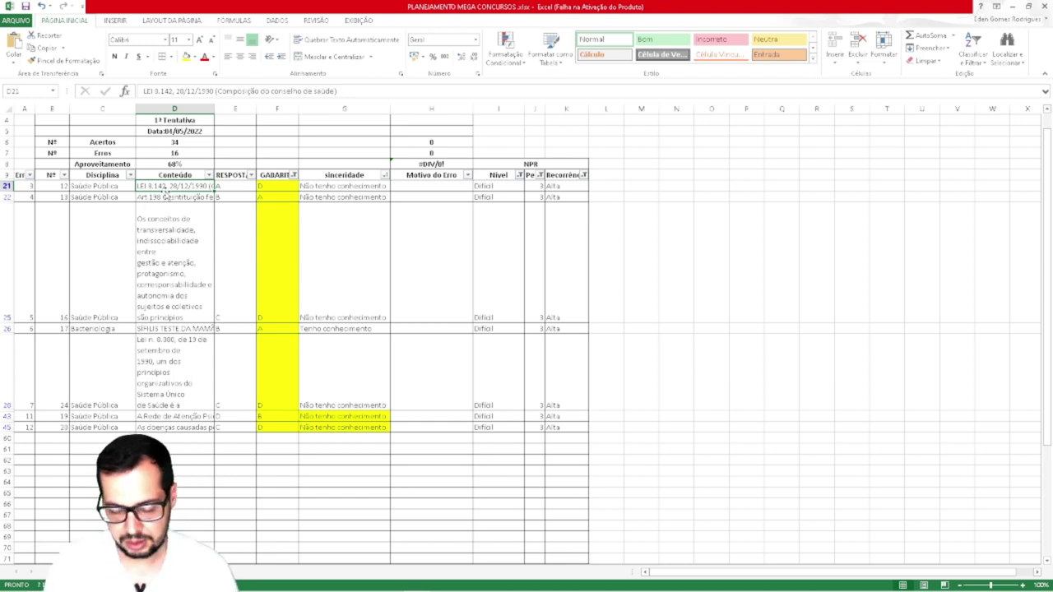
Open the "Seleções de vídeo aulas para concursos" PDF from the E-books folder inside Biomedicina 10X and go to its ÍNDICE page
{"action": "mouse_move", "coordinate": [406, 574]}
{"action": "mouse_move", "coordinate": [363, 576]}
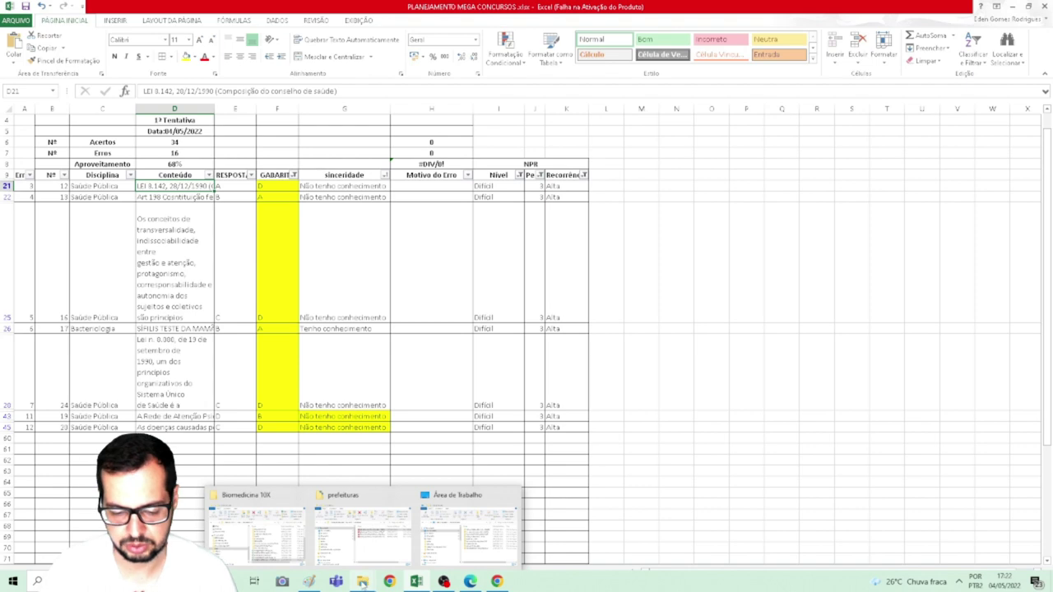
{"action": "left_click", "coordinate": [256, 531]}
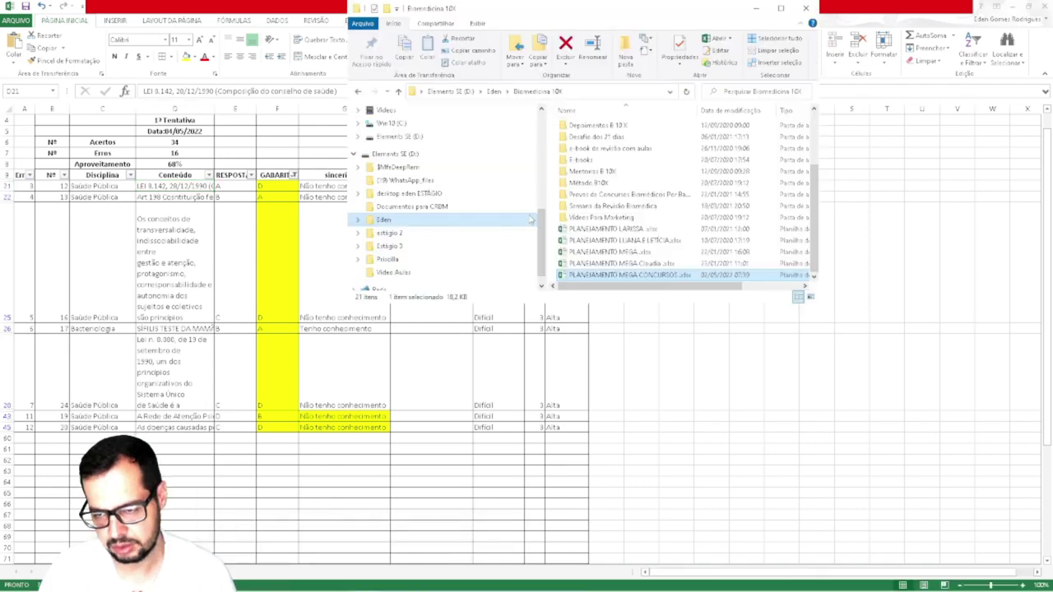
{"action": "double_click", "coordinate": [590, 162]}
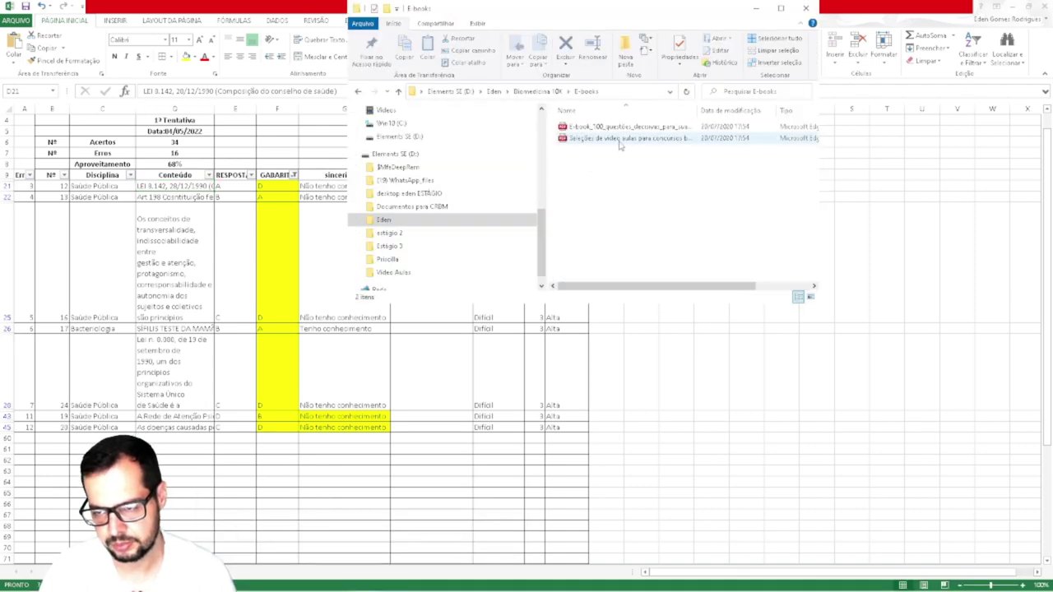
{"action": "double_click", "coordinate": [622, 139]}
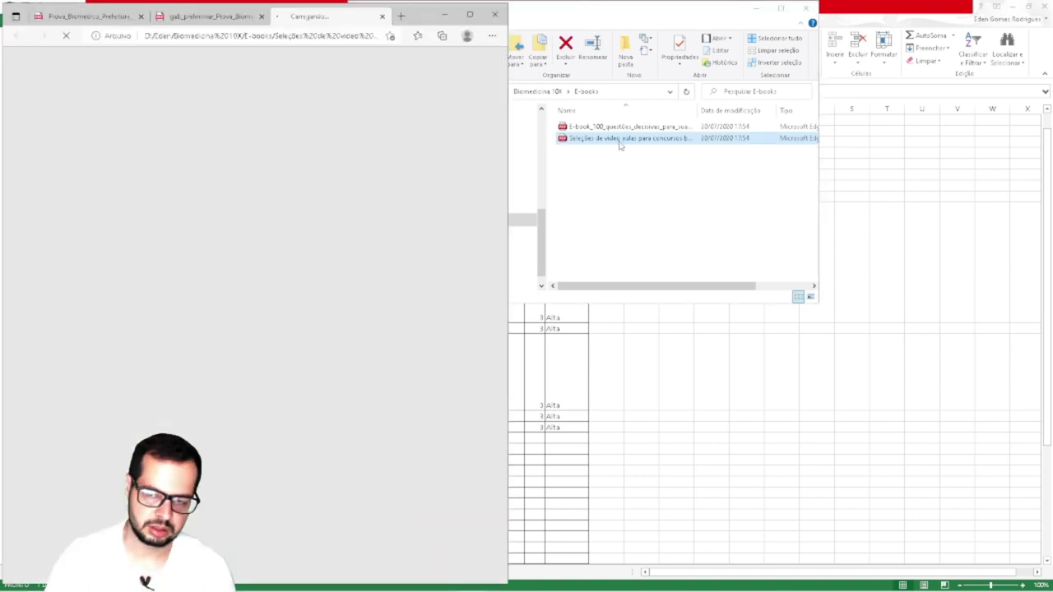
{"action": "left_click", "coordinate": [759, 10]}
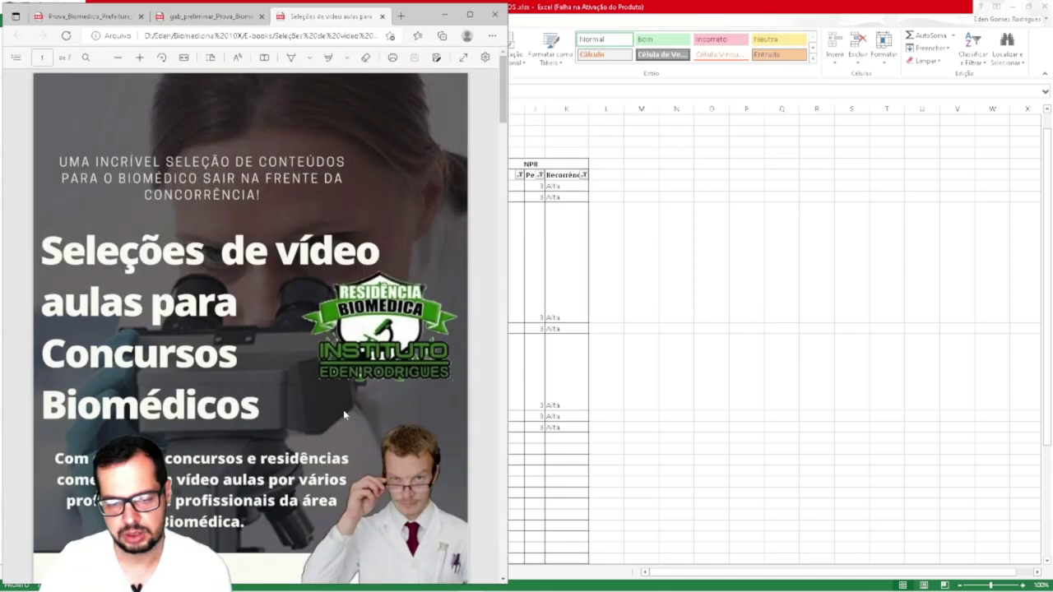
{"action": "scroll", "coordinate": [344, 409], "scroll_direction": "down", "scroll_amount": 1}
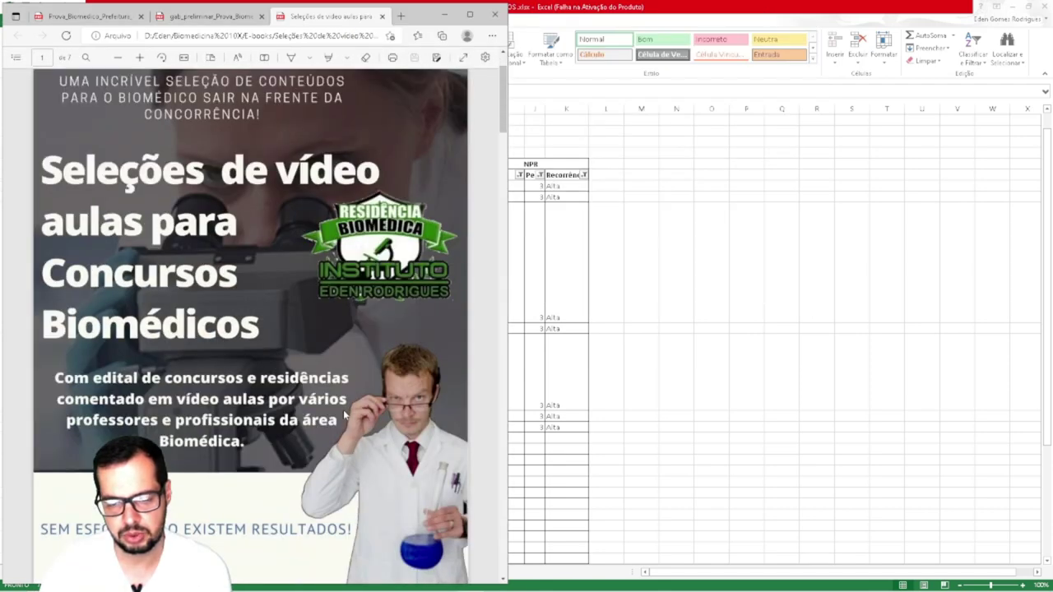
{"action": "scroll", "coordinate": [344, 415], "scroll_direction": "down", "scroll_amount": 7}
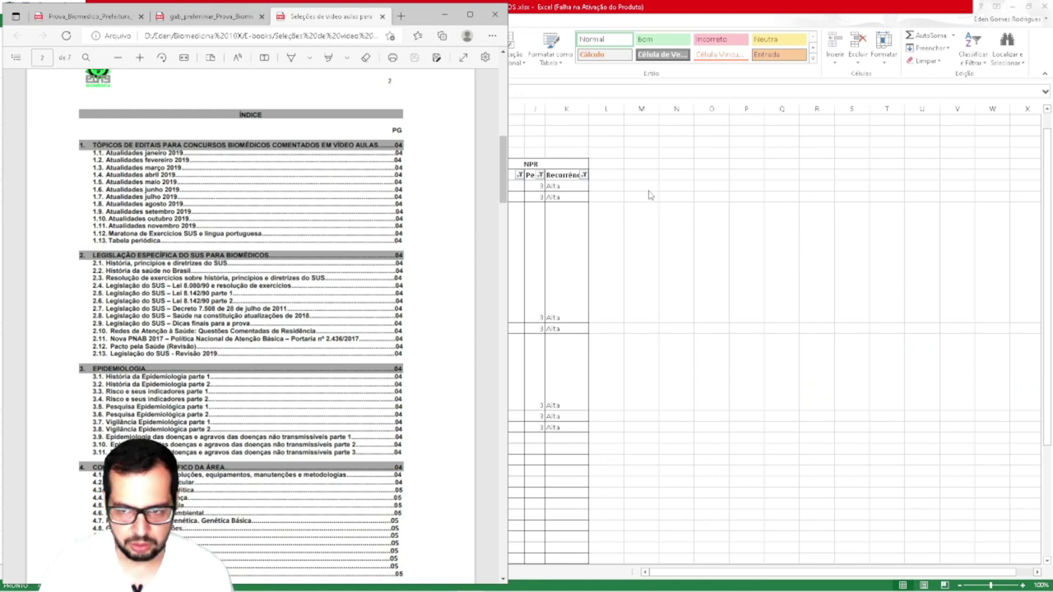
Check the first priority content in the spreadsheet and open the matching Legislação do SUS – Lei 8.142/90 video lesson from the PDF
{"action": "left_click", "coordinate": [731, 201]}
{"action": "left_click", "coordinate": [165, 186]}
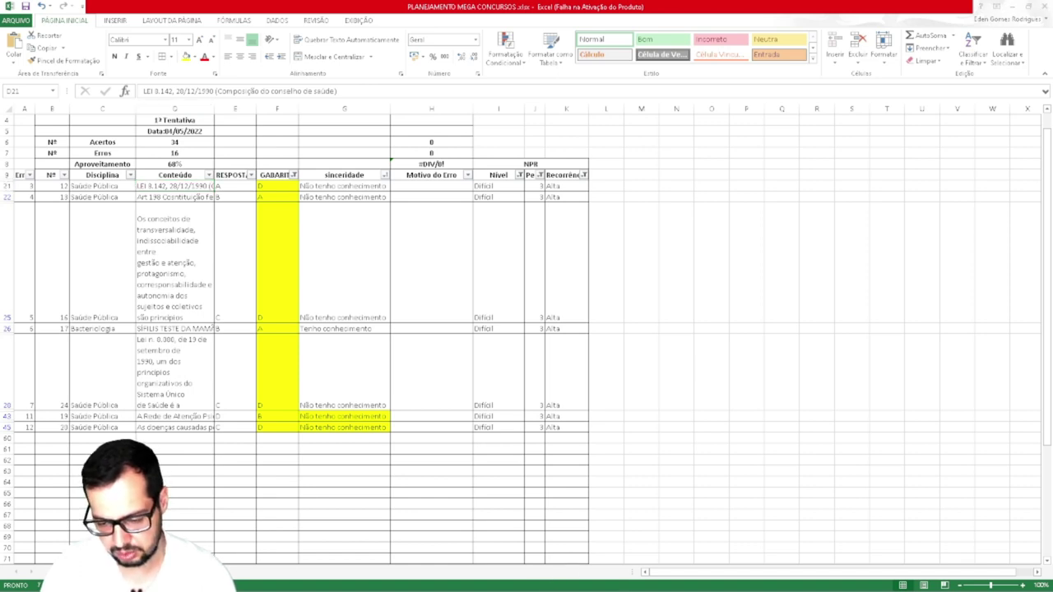
{"action": "key", "text": "super"}
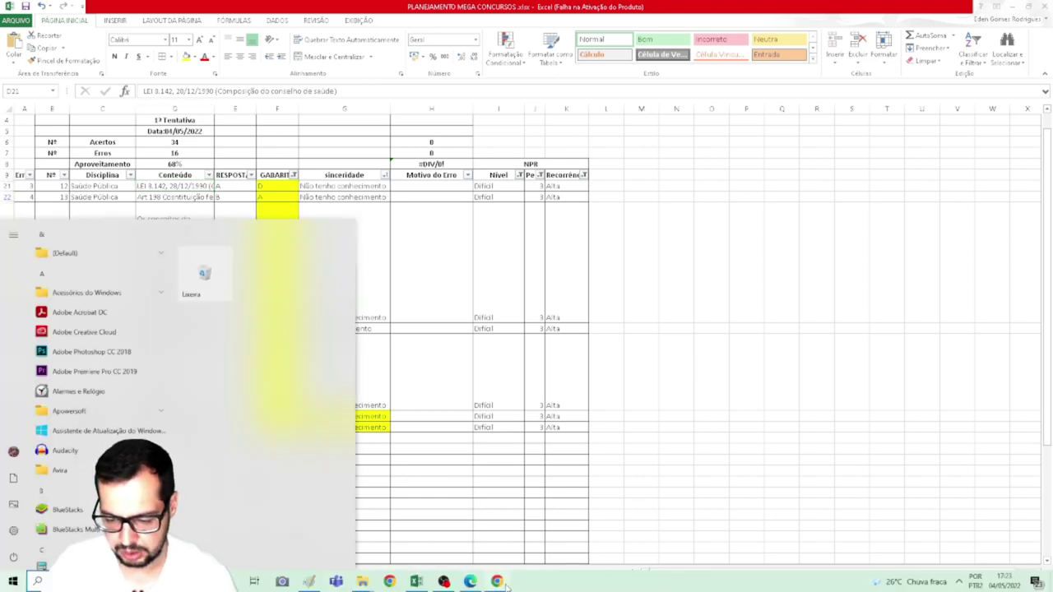
{"action": "left_click", "coordinate": [465, 582]}
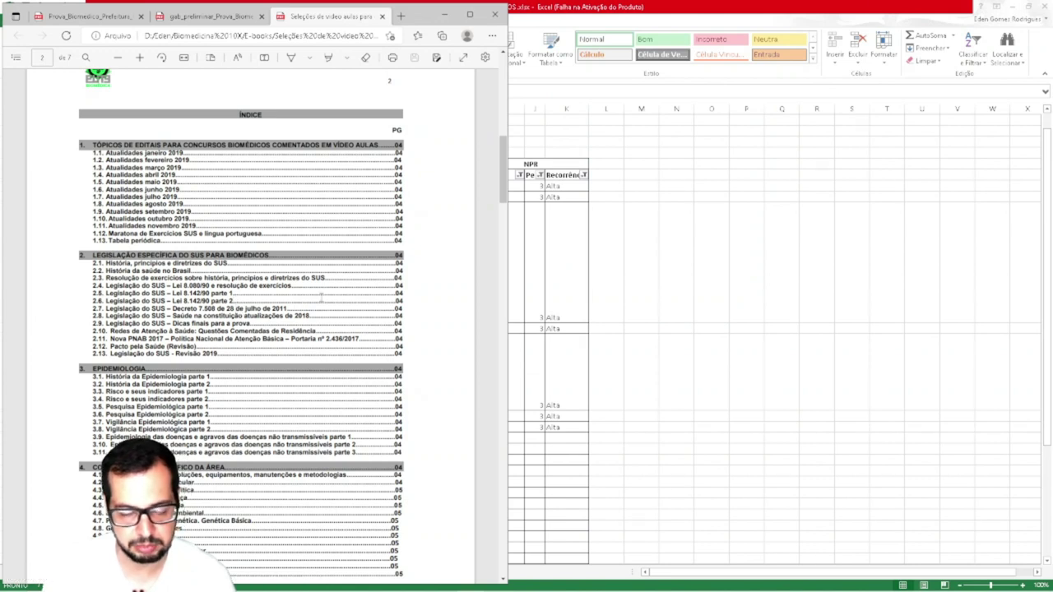
{"action": "scroll", "coordinate": [304, 378], "scroll_direction": "down", "scroll_amount": 15}
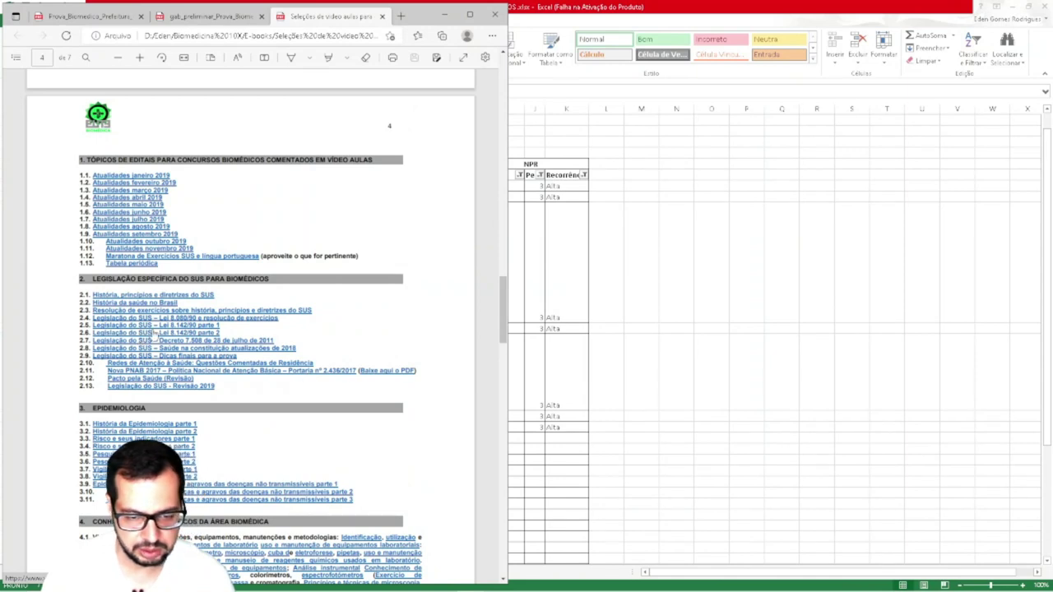
{"action": "left_click", "coordinate": [180, 329]}
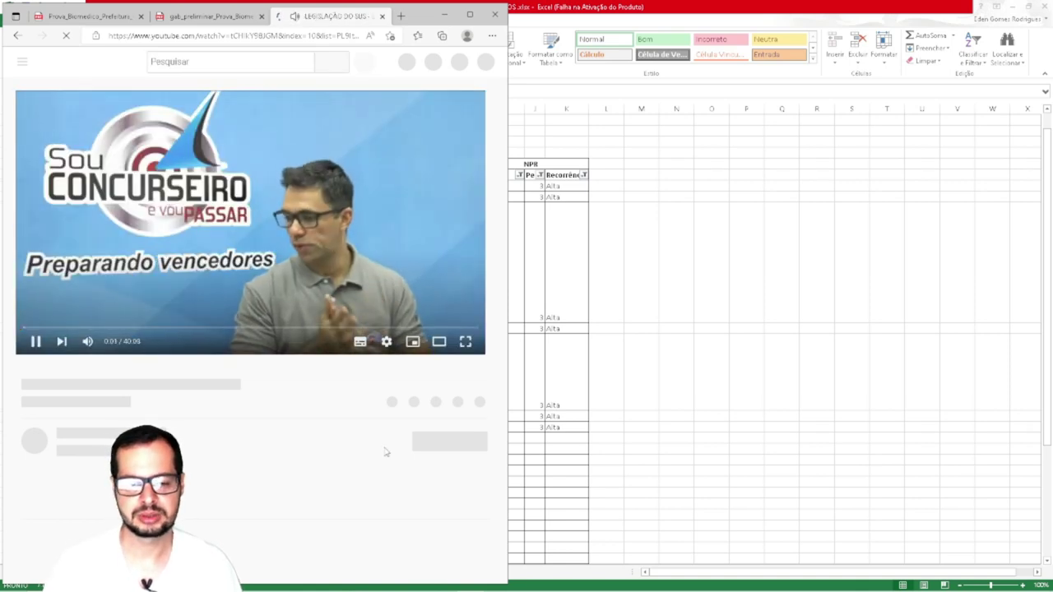
Pause the Legislação do SUS video lesson and minimize the browser and the planning spreadsheet
{"action": "key", "text": "alt+Tab"}
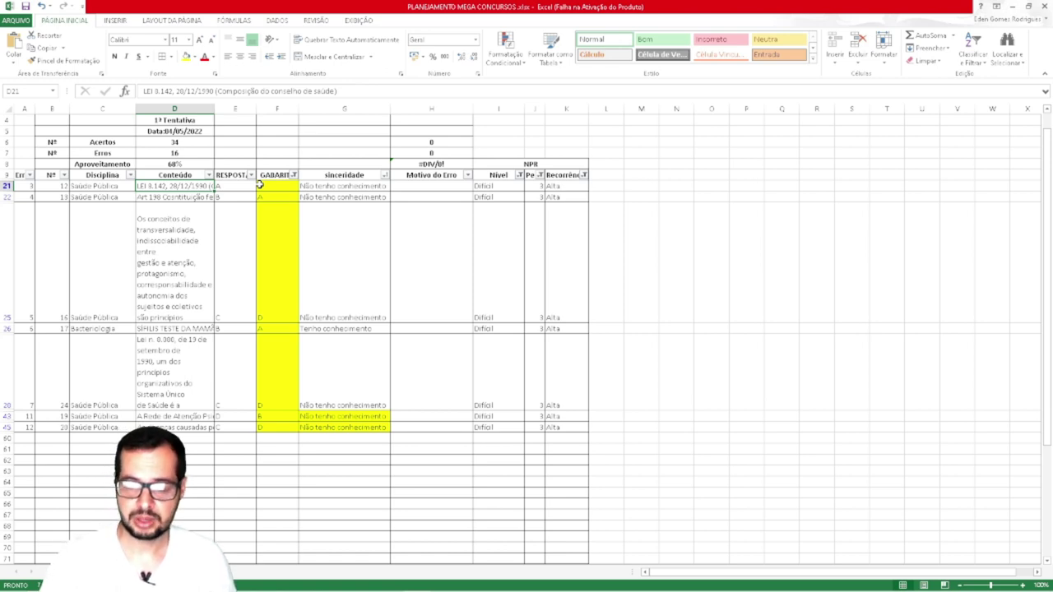
{"action": "mouse_move", "coordinate": [580, 587]}
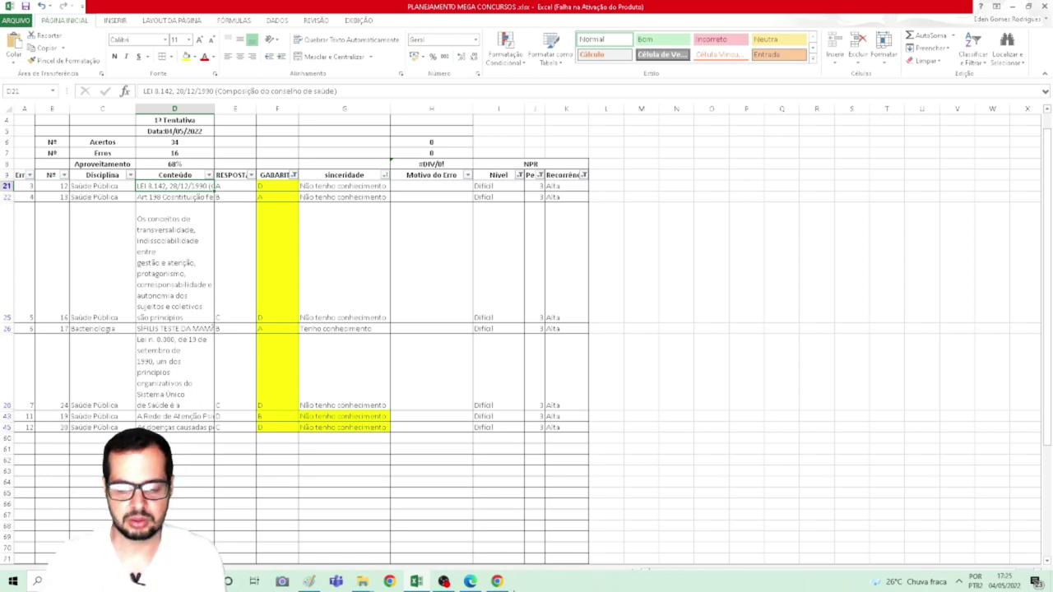
{"action": "left_click", "coordinate": [484, 583]}
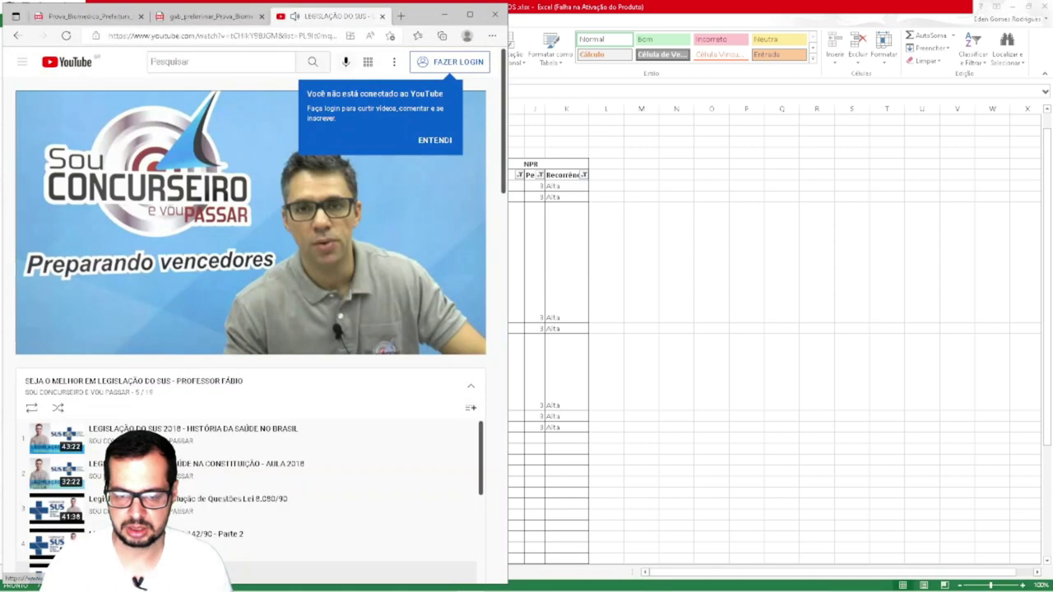
{"action": "left_click", "coordinate": [64, 341]}
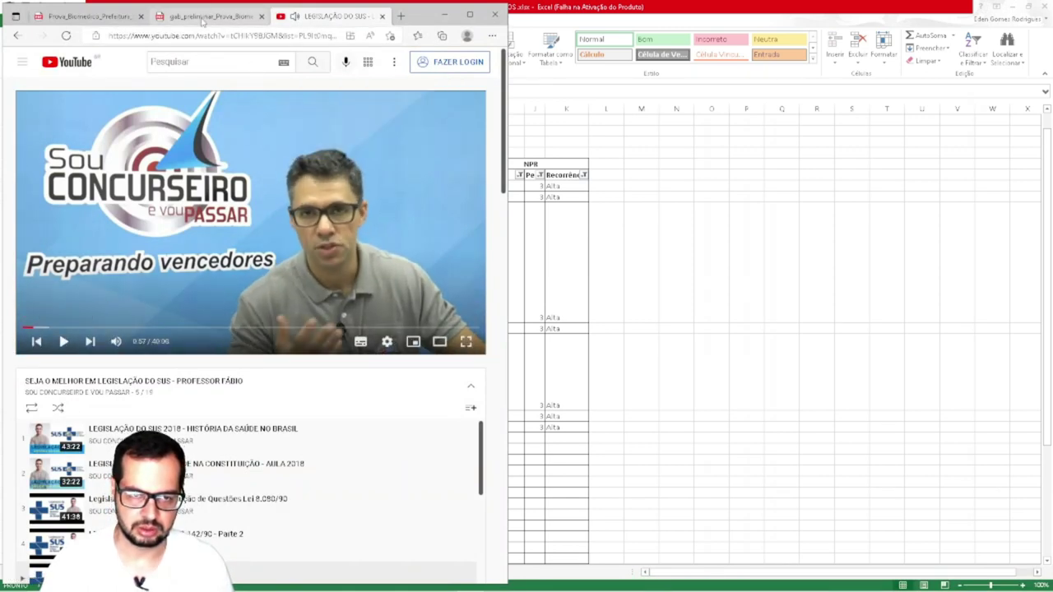
{"action": "left_click", "coordinate": [445, 15]}
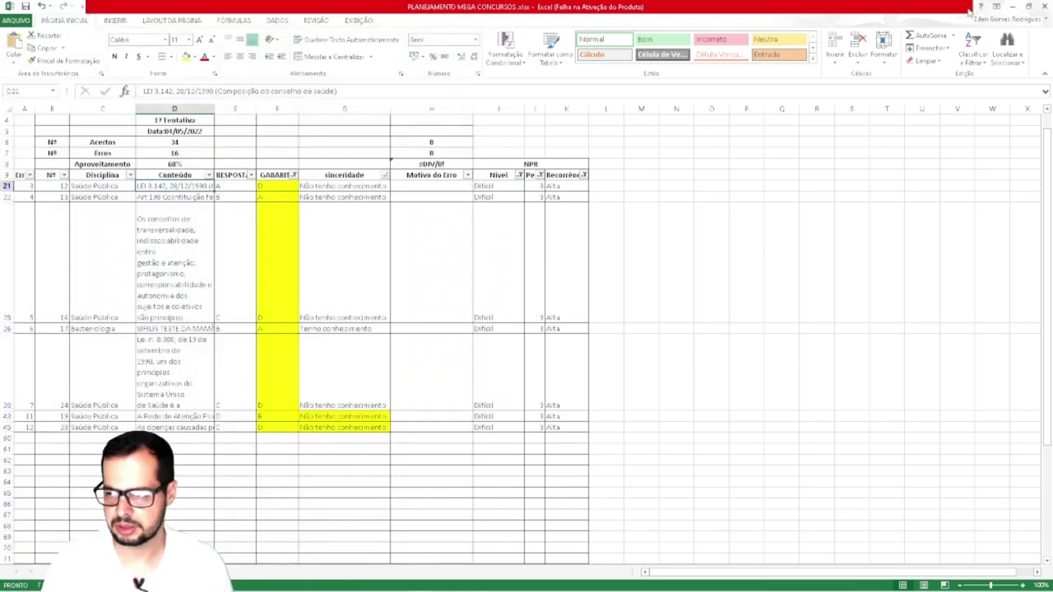
{"action": "left_click", "coordinate": [1012, 6]}
Look through the remaining video lesson topics in the PDF, from Raciocínio Lógico and Língua Portuguesa back to the biomedical knowledge section
{"action": "scroll", "coordinate": [291, 292], "scroll_direction": "down", "scroll_amount": 10}
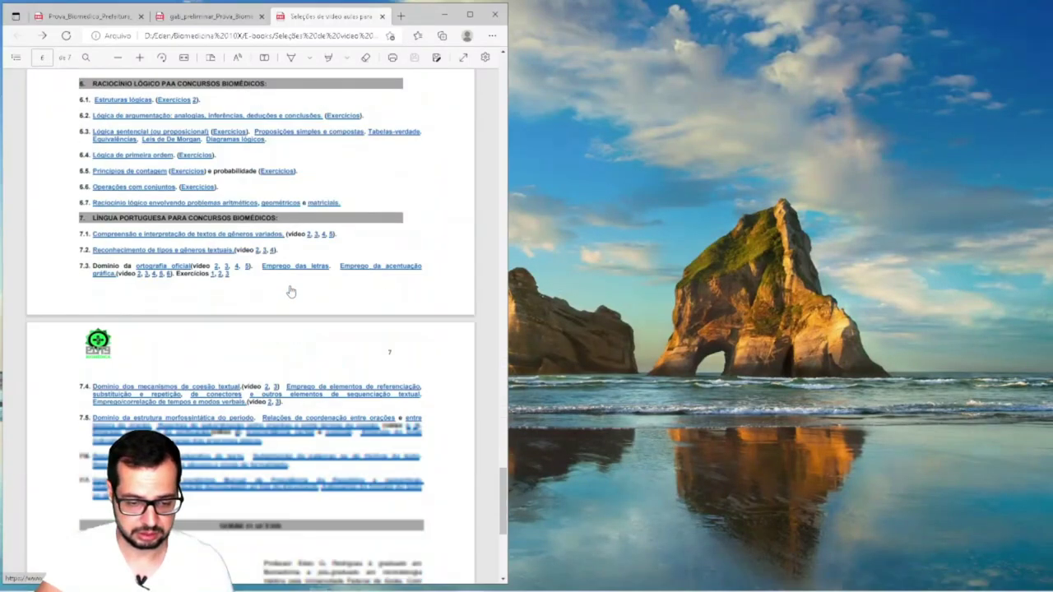
{"action": "scroll", "coordinate": [290, 292], "scroll_direction": "down", "scroll_amount": 4}
{"action": "scroll", "coordinate": [292, 293], "scroll_direction": "up", "scroll_amount": 1}
{"action": "scroll", "coordinate": [294, 294], "scroll_direction": "down", "scroll_amount": 1}
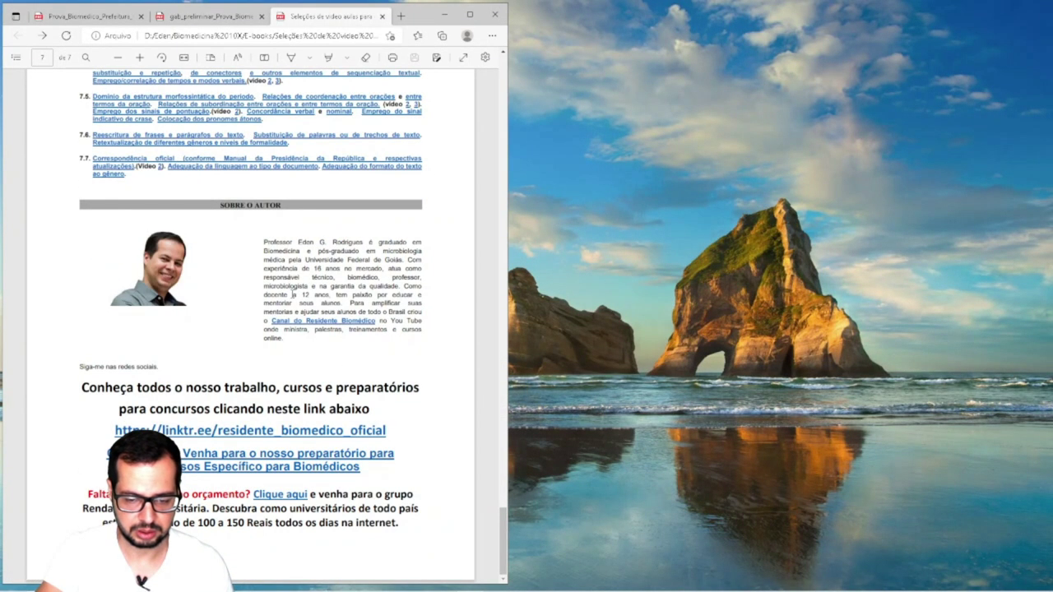
{"action": "scroll", "coordinate": [292, 294], "scroll_direction": "up", "scroll_amount": 10}
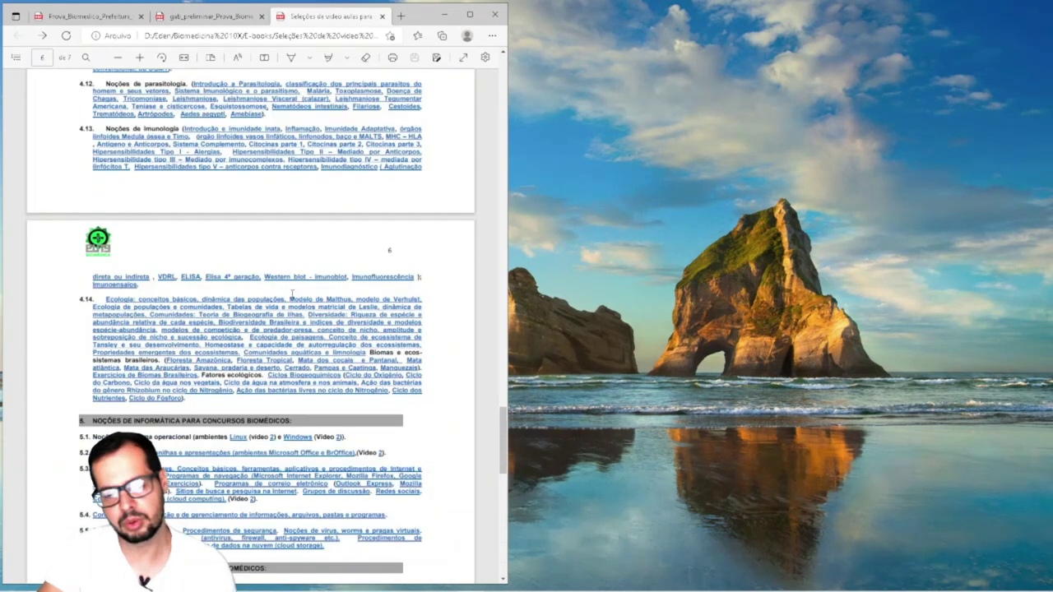
{"action": "scroll", "coordinate": [292, 293], "scroll_direction": "up", "scroll_amount": 2}
Restore the minimized windows and open the document "200 questões comentadas para RESIDÊNCIA BIOMÉDICA.doc" from the Eden E-books folder
{"action": "key", "text": "super+shift+m"}
{"action": "mouse_move", "coordinate": [625, 169]}
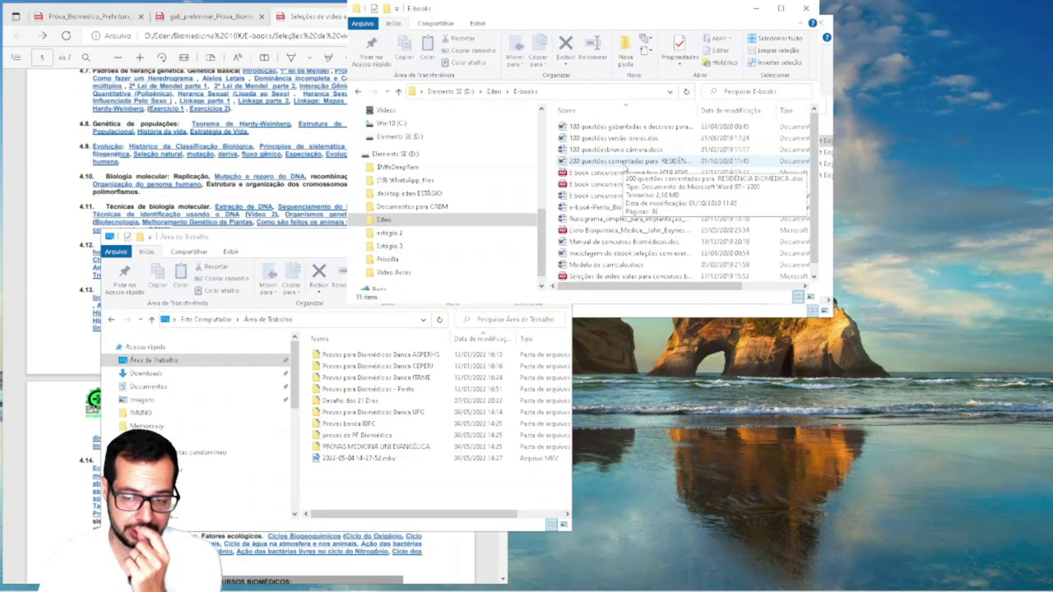
{"action": "left_click", "coordinate": [625, 161]}
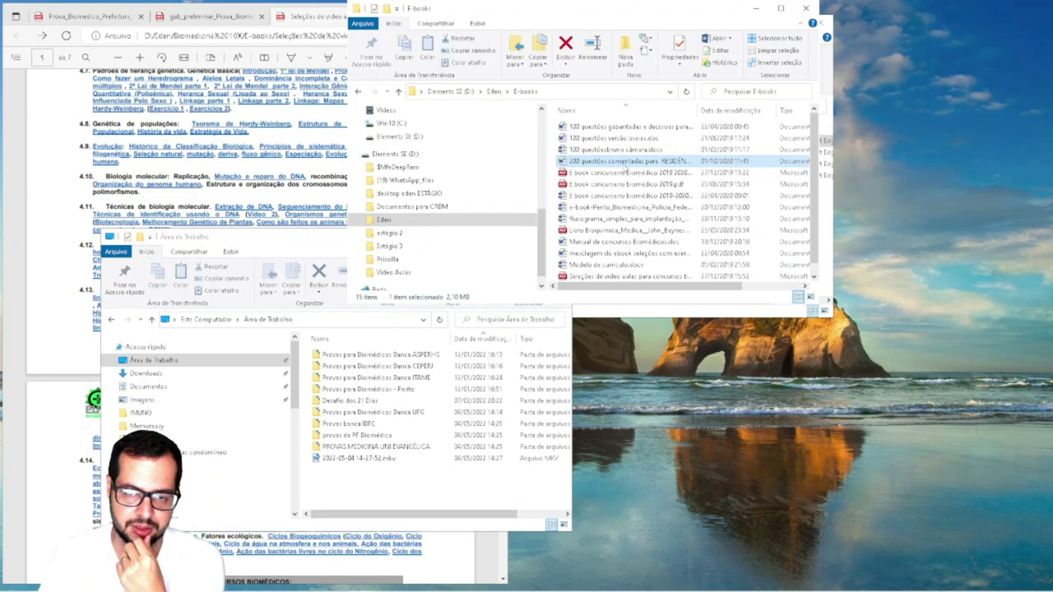
{"action": "double_click", "coordinate": [628, 163]}
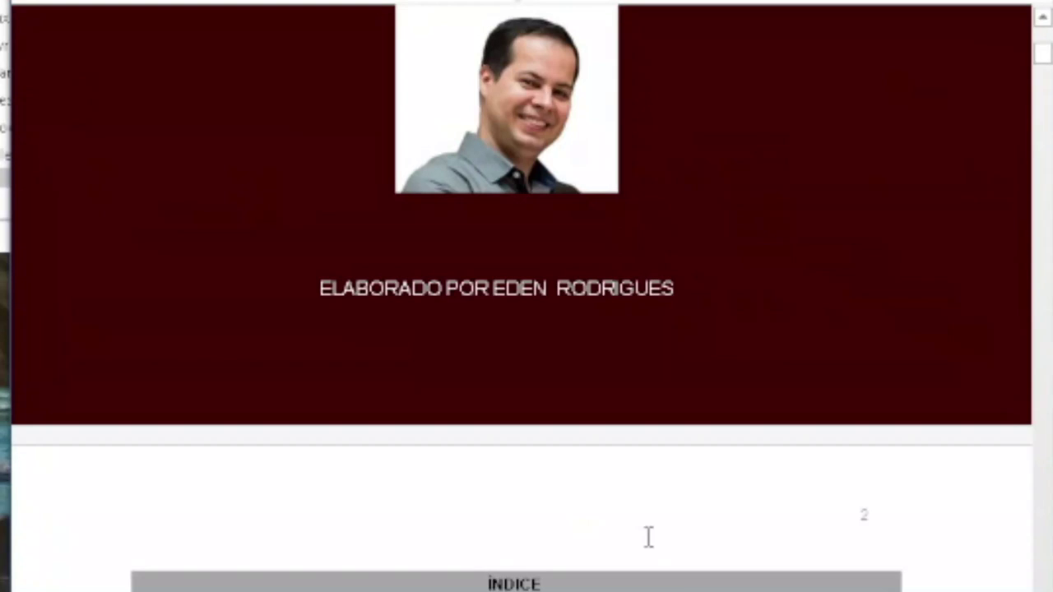
Examine the index of the 200 commented questions document and its linked topics on SUS legislation and specific knowledge
{"action": "scroll", "coordinate": [647, 536], "scroll_direction": "down", "scroll_amount": 10}
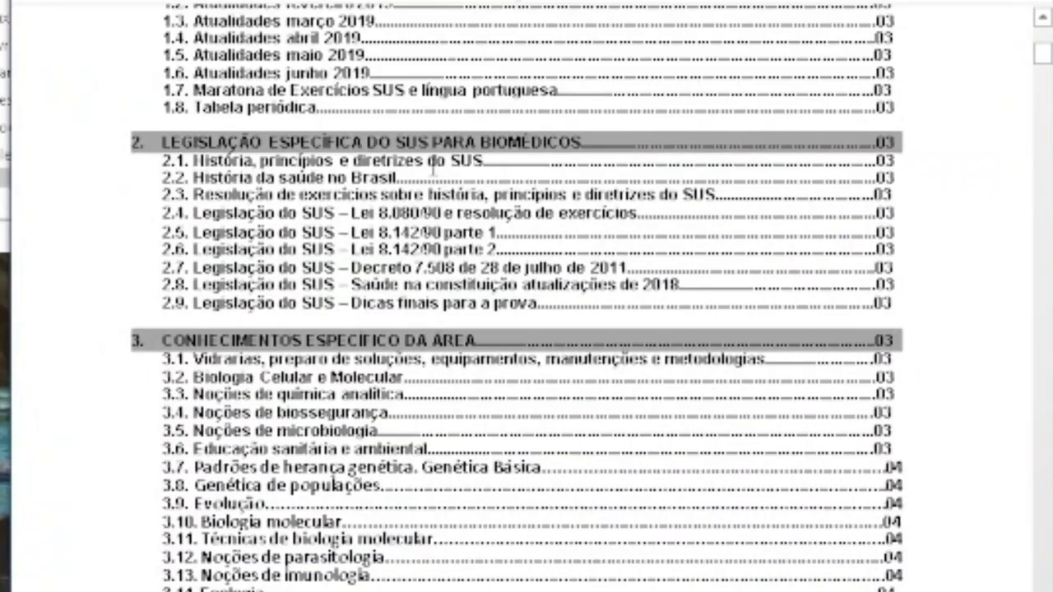
{"action": "scroll", "coordinate": [421, 337], "scroll_direction": "down", "scroll_amount": 10}
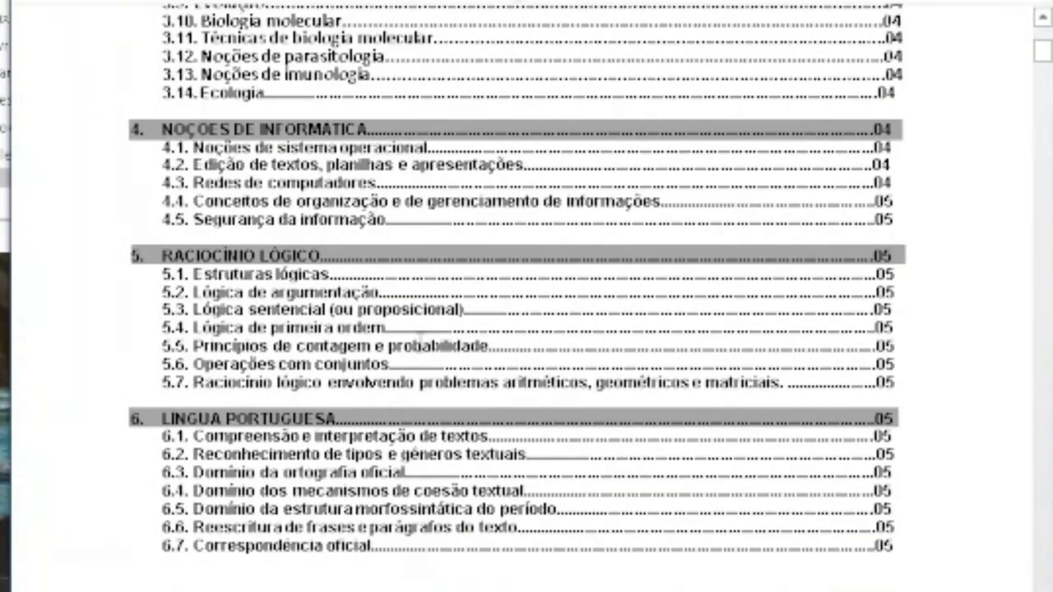
{"action": "scroll", "coordinate": [418, 339], "scroll_direction": "down", "scroll_amount": 15}
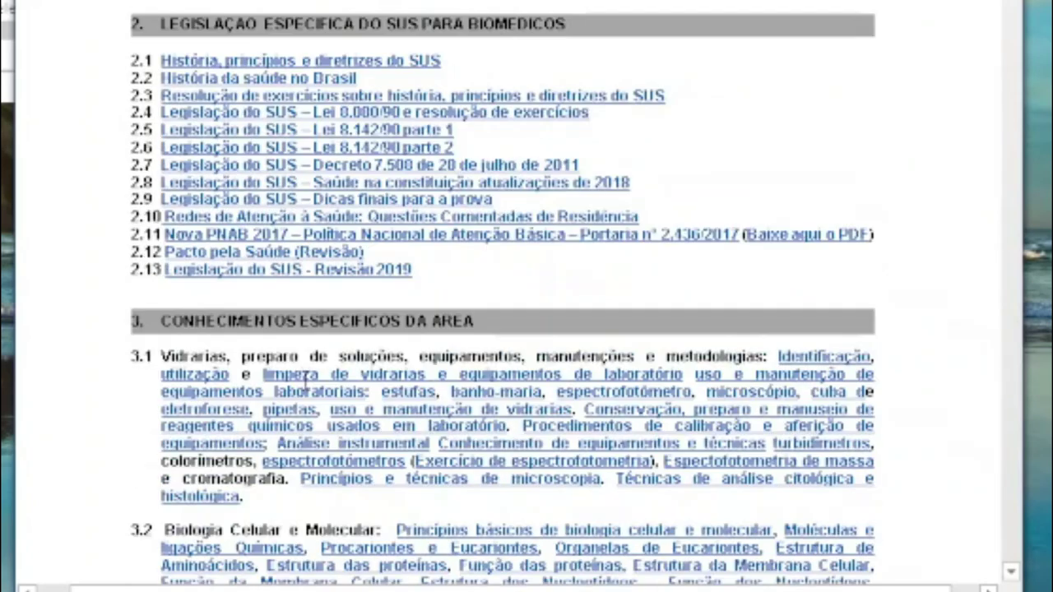
{"action": "scroll", "coordinate": [385, 239], "scroll_direction": "down", "scroll_amount": 12}
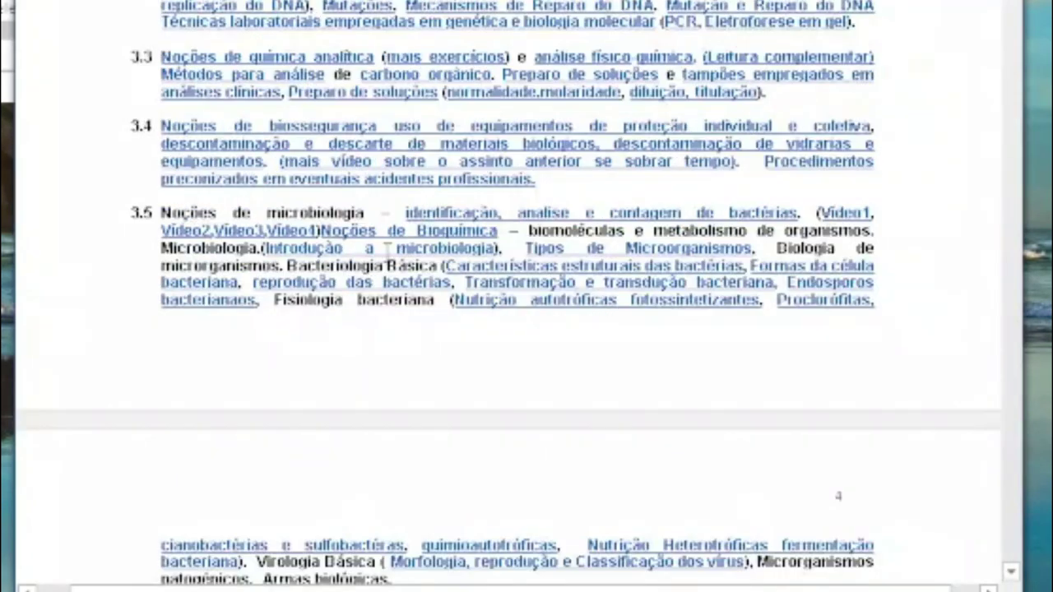
{"action": "scroll", "coordinate": [387, 252], "scroll_direction": "up", "scroll_amount": 5}
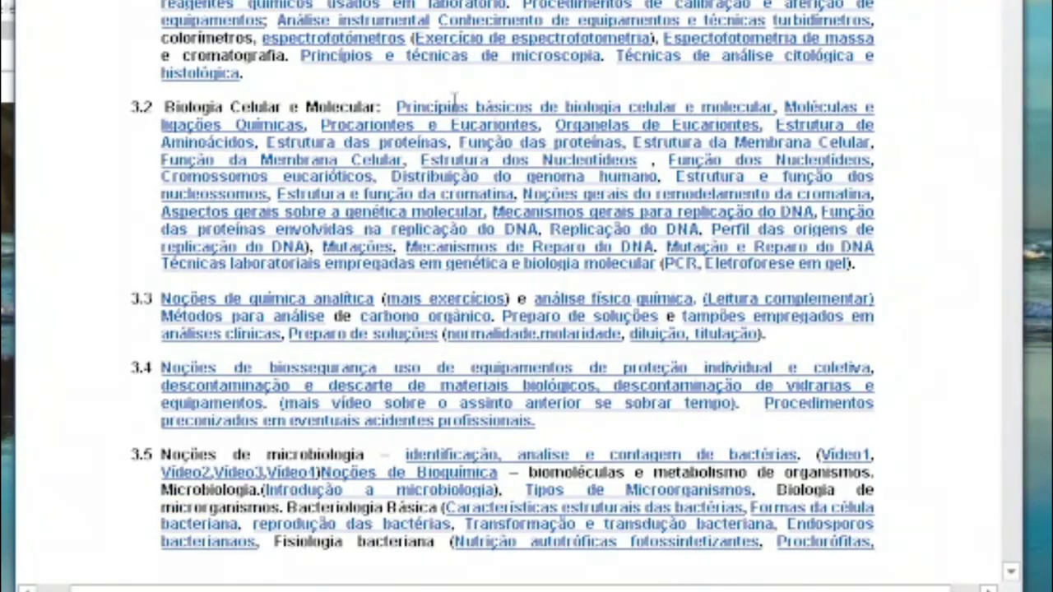
{"action": "scroll", "coordinate": [455, 99], "scroll_direction": "up", "scroll_amount": 2}
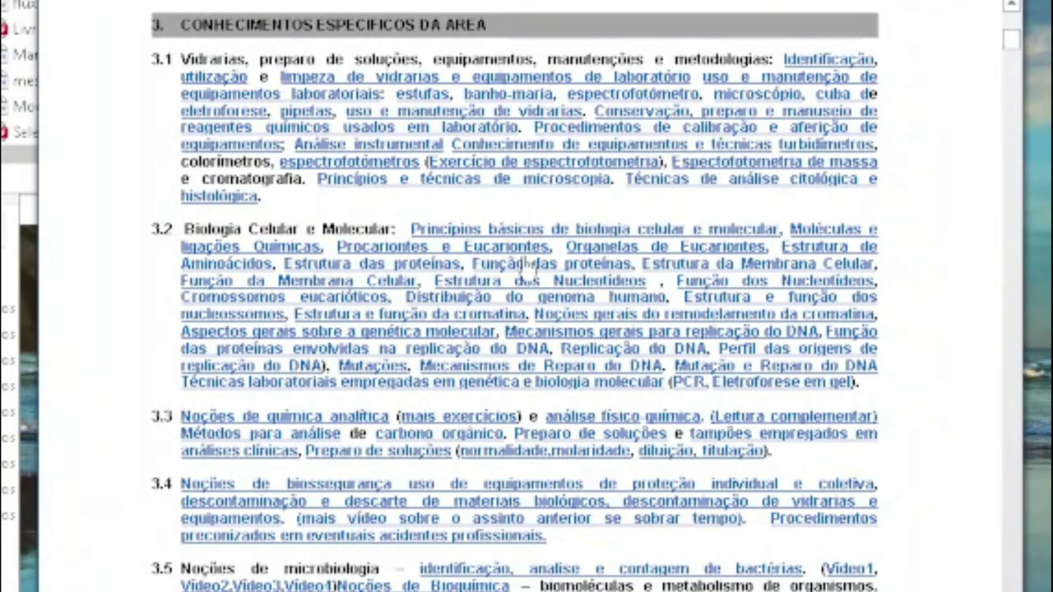
Examine the commented questions and their video comment links from Redes de Atenção à Saúde through Notificação Compulsória
{"action": "scroll", "coordinate": [382, 444], "scroll_direction": "down", "scroll_amount": 20}
{"action": "scroll", "coordinate": [384, 452], "scroll_direction": "down", "scroll_amount": 15}
{"action": "scroll", "coordinate": [384, 455], "scroll_direction": "down", "scroll_amount": 10}
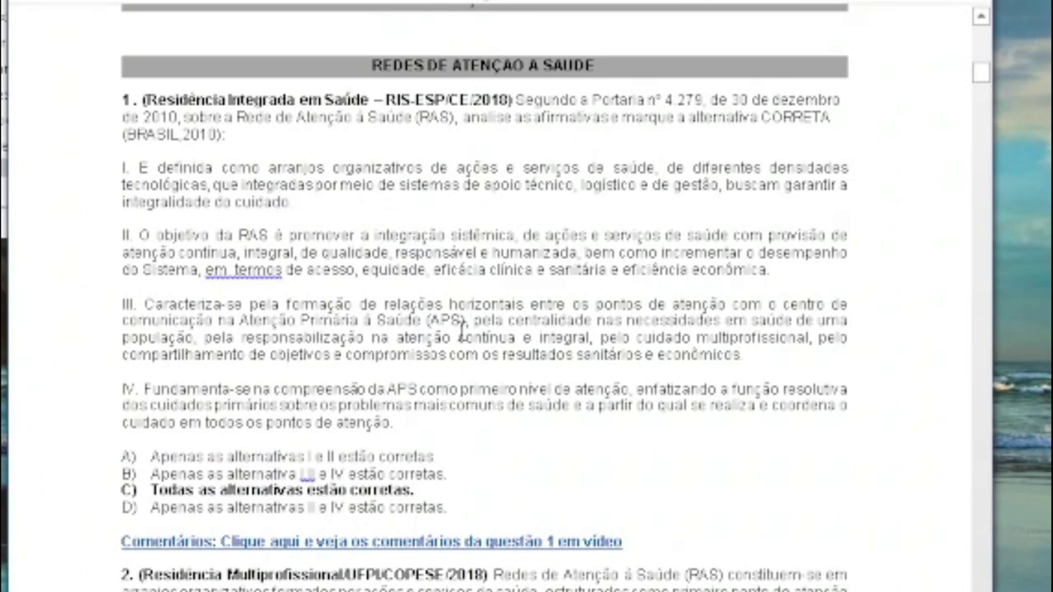
{"action": "scroll", "coordinate": [453, 356], "scroll_direction": "down", "scroll_amount": 1}
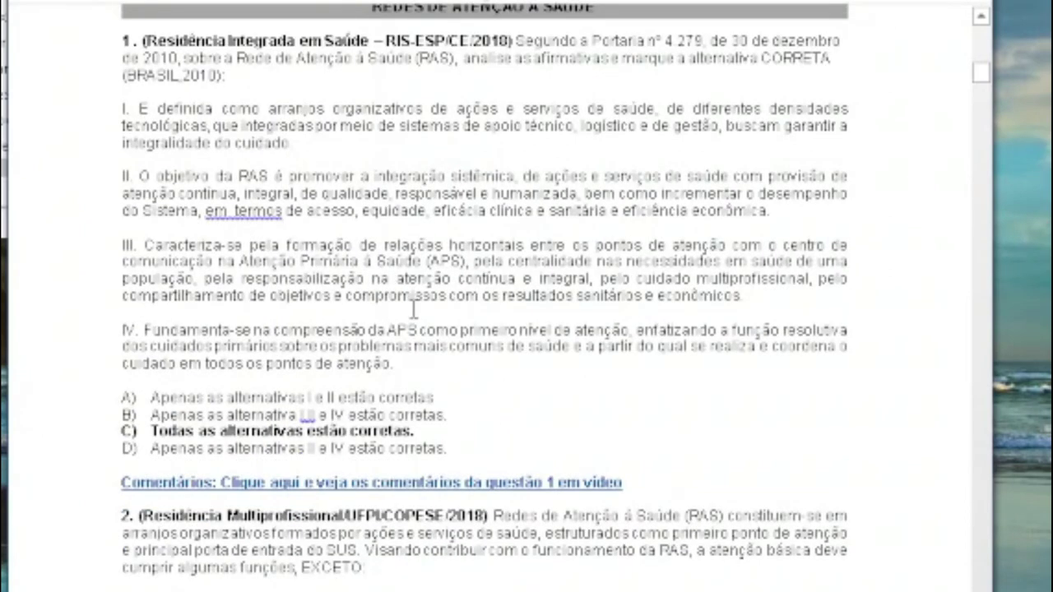
{"action": "scroll", "coordinate": [435, 487], "scroll_direction": "down", "scroll_amount": 4}
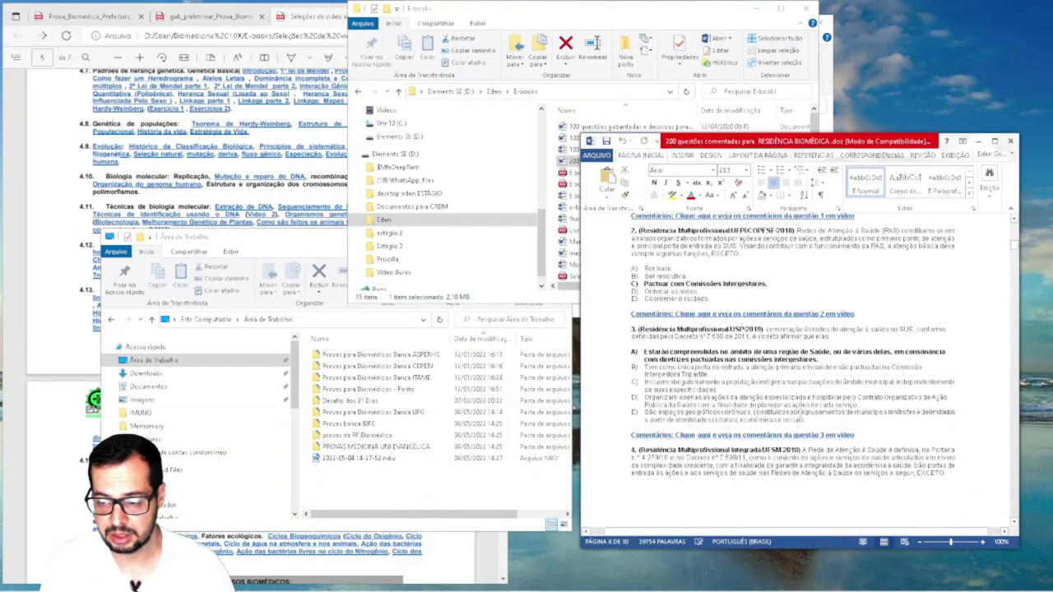
{"action": "scroll", "coordinate": [798, 412], "scroll_direction": "down", "scroll_amount": 10}
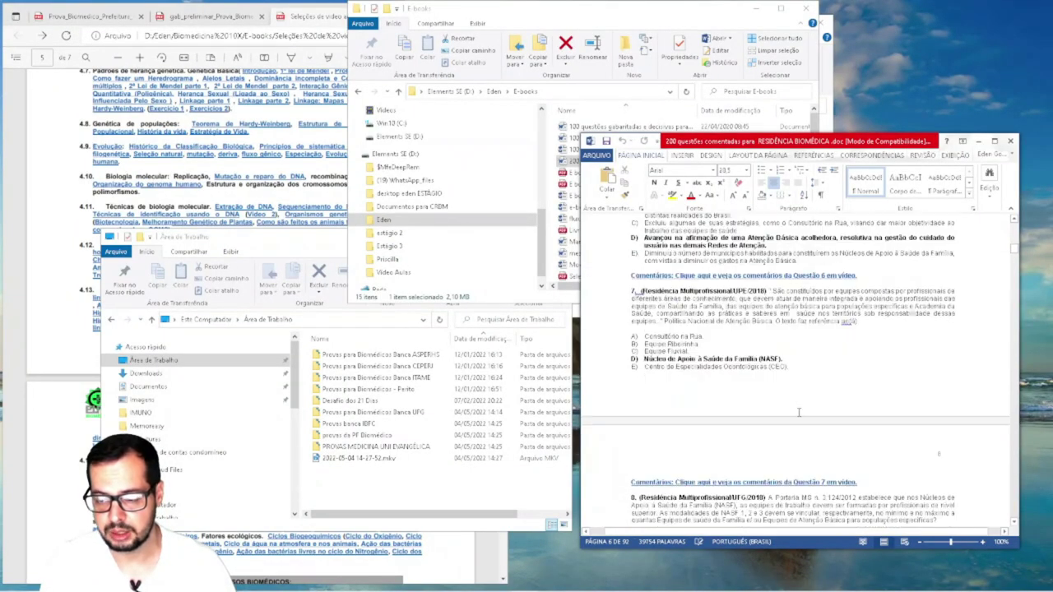
{"action": "scroll", "coordinate": [798, 412], "scroll_direction": "down", "scroll_amount": 3}
{"action": "scroll", "coordinate": [796, 411], "scroll_direction": "down", "scroll_amount": 5}
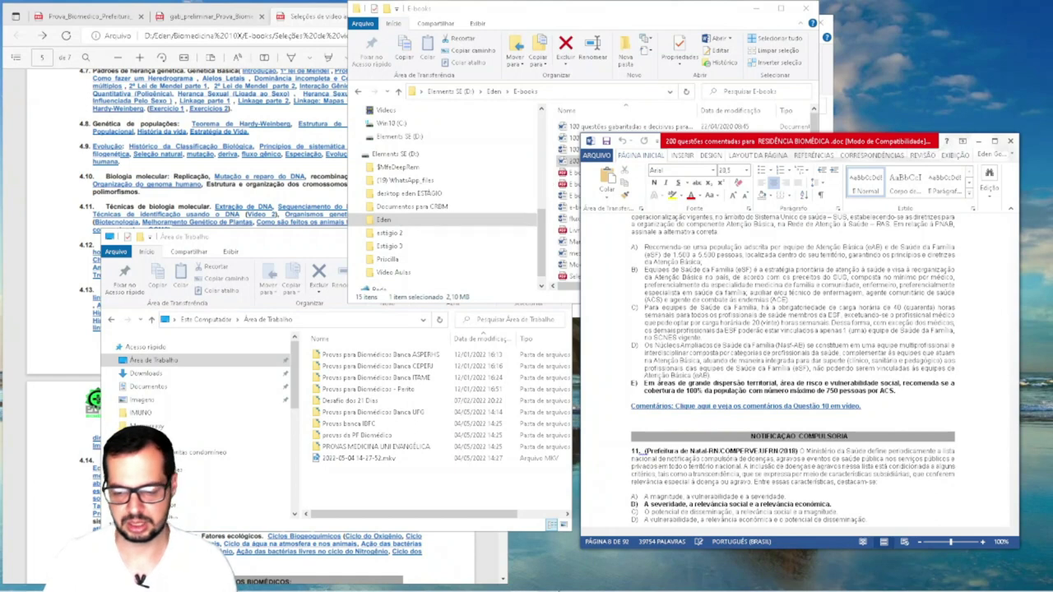
{"action": "mouse_move", "coordinate": [444, 578]}
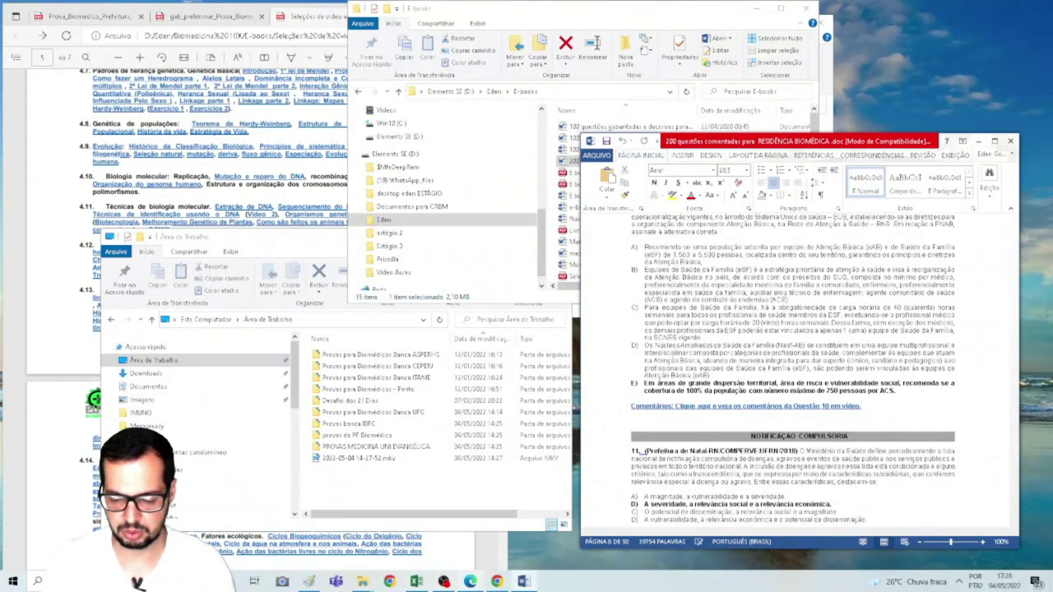
Switch to the PLANEJAMENTO MEGA CONCURSOS workbook and examine Segunda's net hours and 1ª Semana activities in the study schedule
{"action": "mouse_move", "coordinate": [498, 582]}
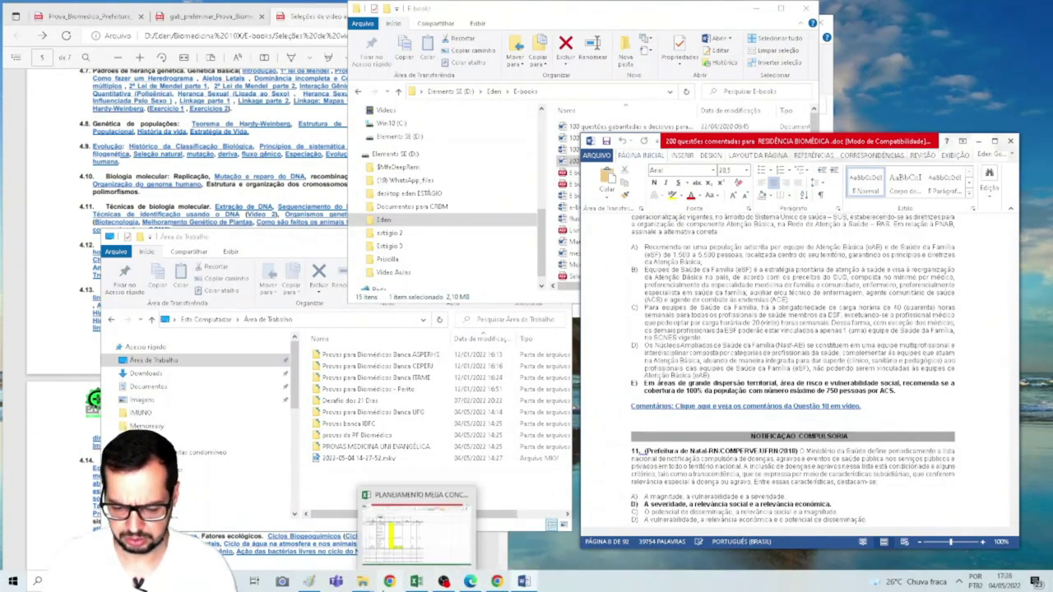
{"action": "left_click", "coordinate": [416, 582]}
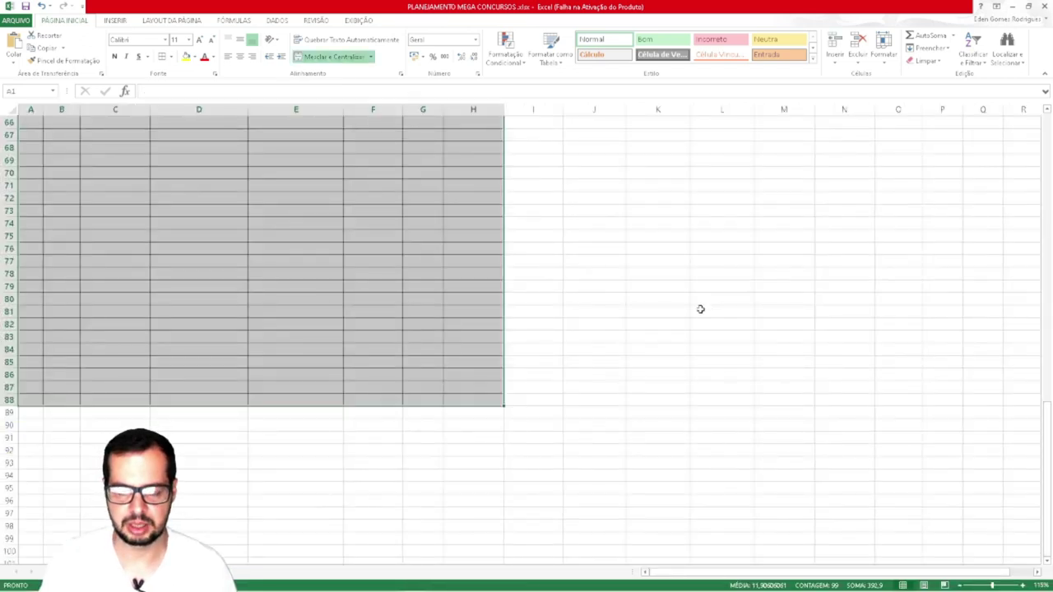
{"action": "scroll", "coordinate": [505, 414], "scroll_direction": "up", "scroll_amount": 20}
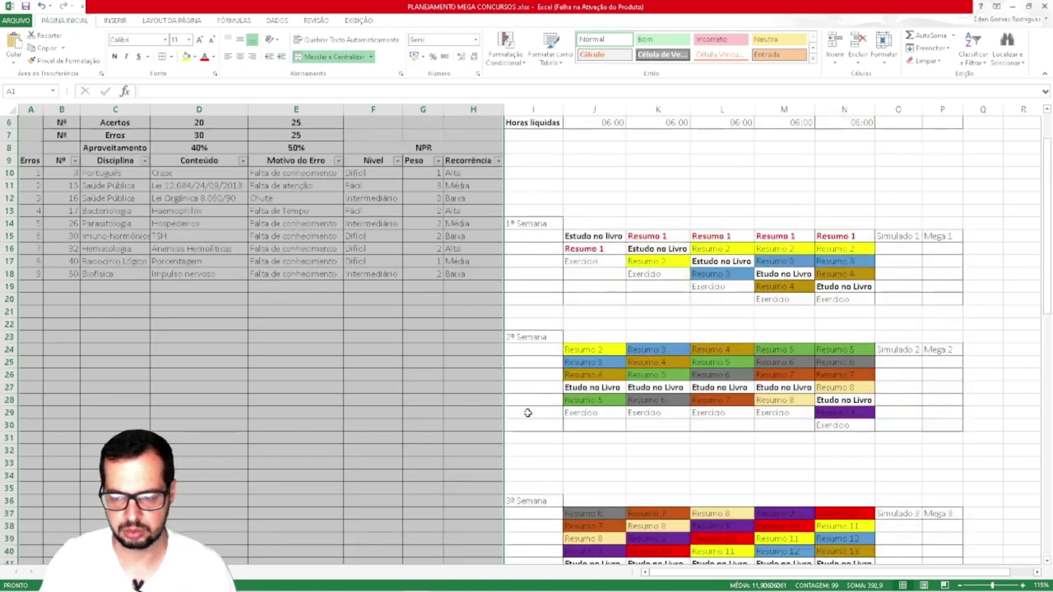
{"action": "scroll", "coordinate": [528, 413], "scroll_direction": "up", "scroll_amount": 2}
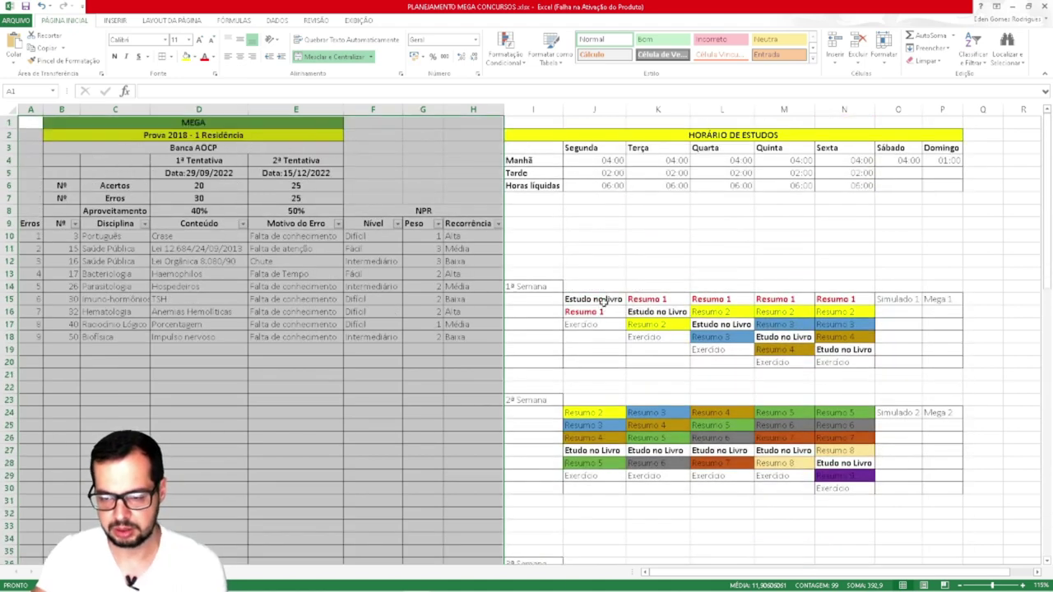
{"action": "left_click", "coordinate": [618, 188]}
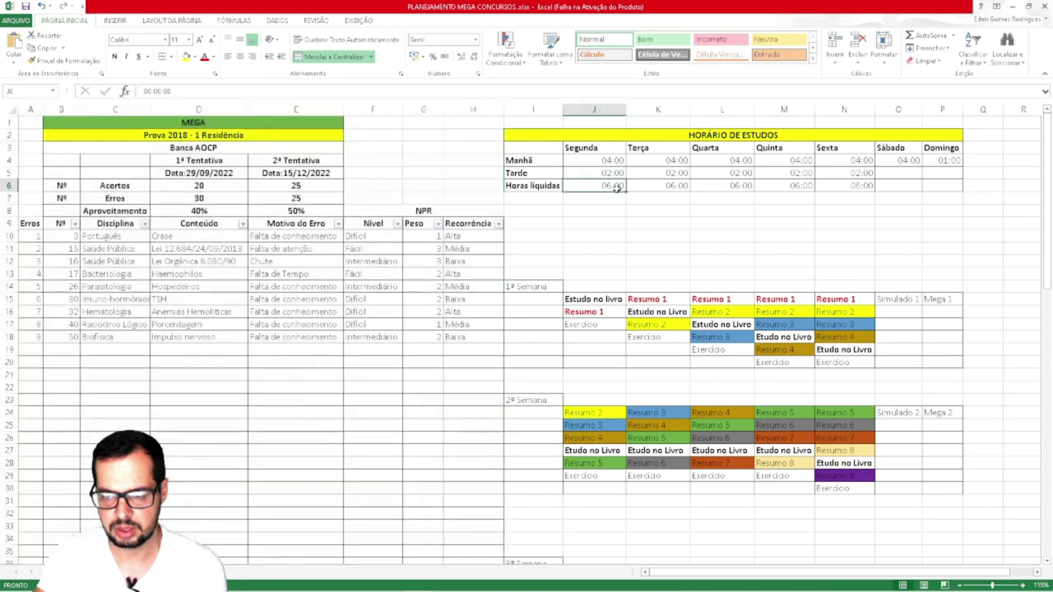
{"action": "left_click", "coordinate": [596, 299]}
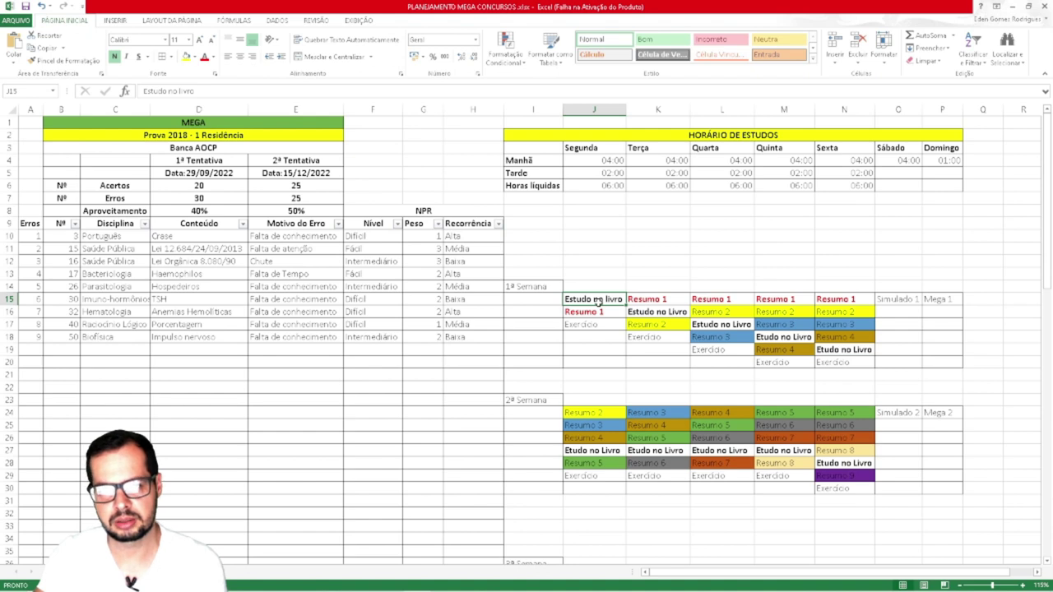
{"action": "left_click", "coordinate": [606, 314]}
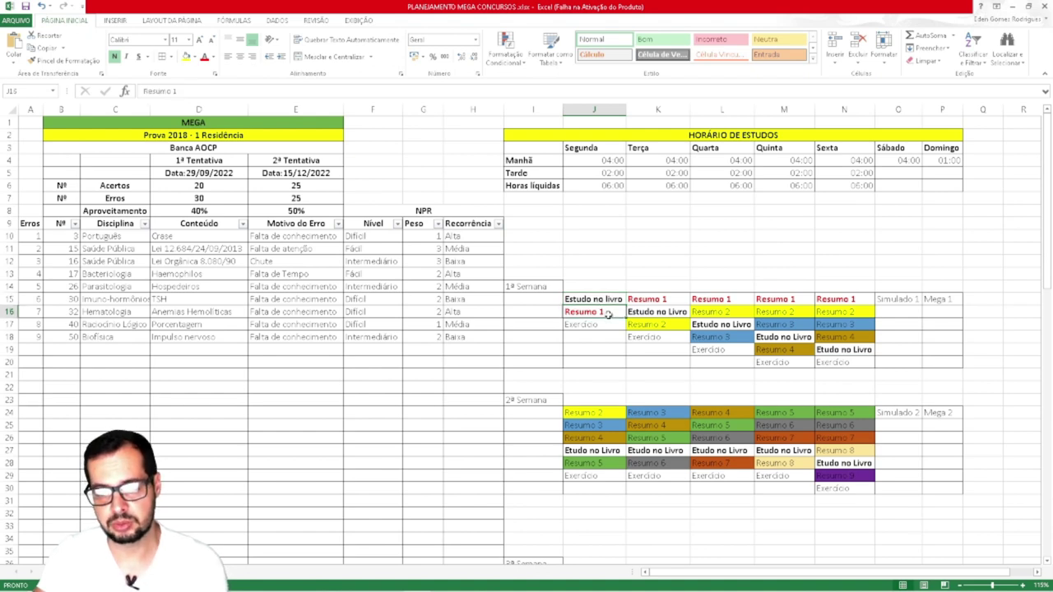
{"action": "left_click", "coordinate": [607, 326]}
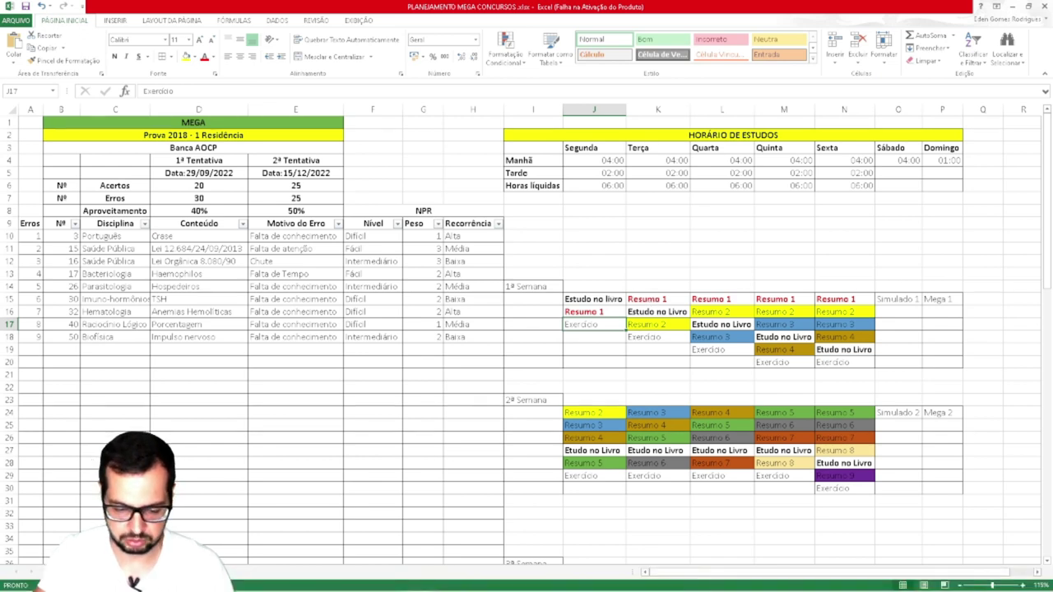
Check the filtered wrong-answers sheet against the SUS legislation and epidemiology topics in the video lessons PDF
{"action": "key", "text": "ctrl+Page_Down"}
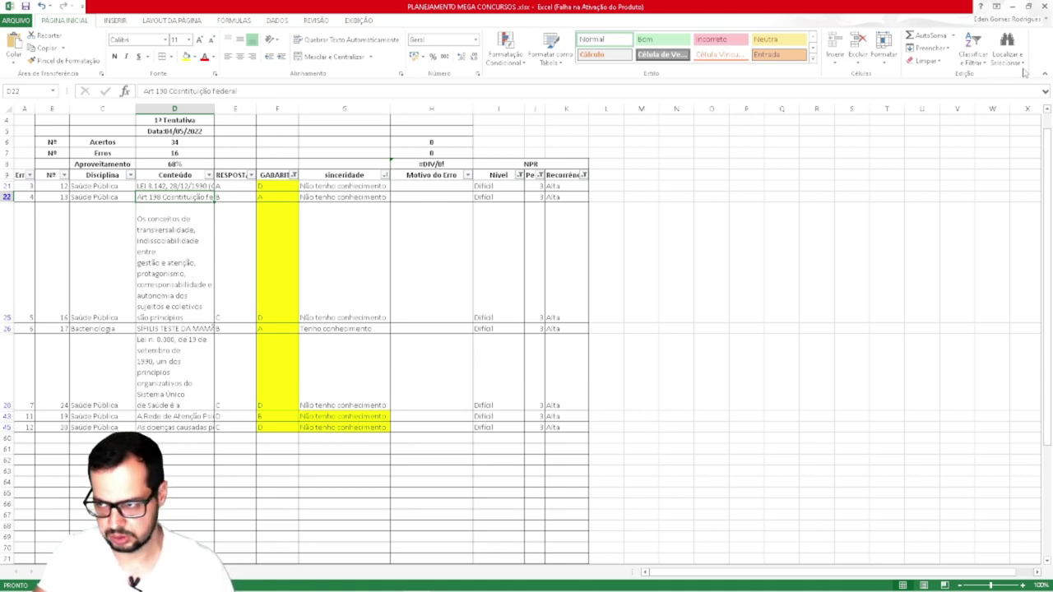
{"action": "left_click", "coordinate": [1011, 6]}
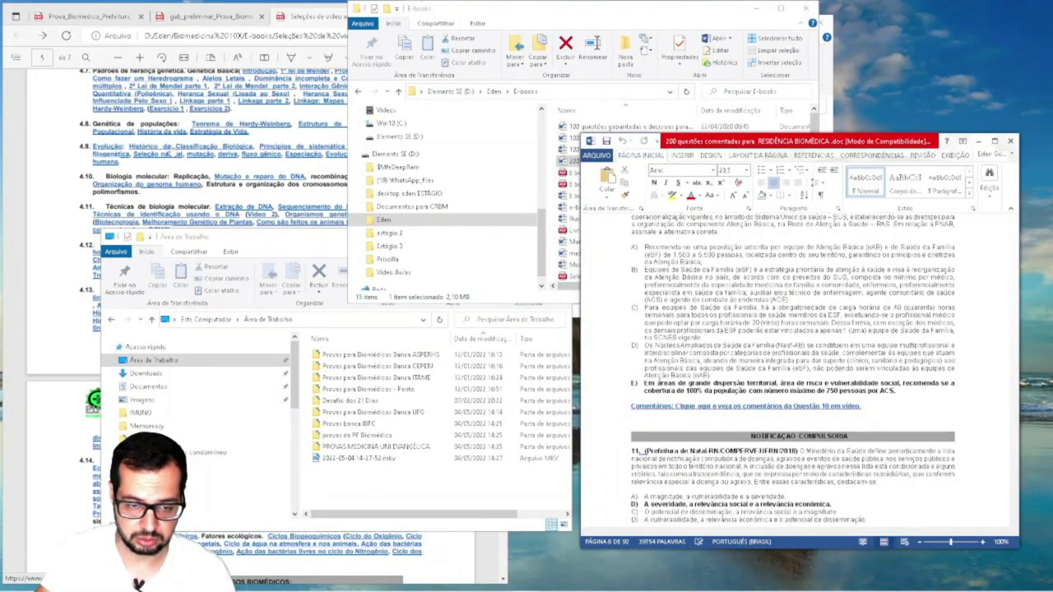
{"action": "left_click", "coordinate": [48, 137]}
{"action": "scroll", "coordinate": [48, 137], "scroll_direction": "up", "scroll_amount": 10}
{"action": "scroll", "coordinate": [295, 264], "scroll_direction": "down", "scroll_amount": 4}
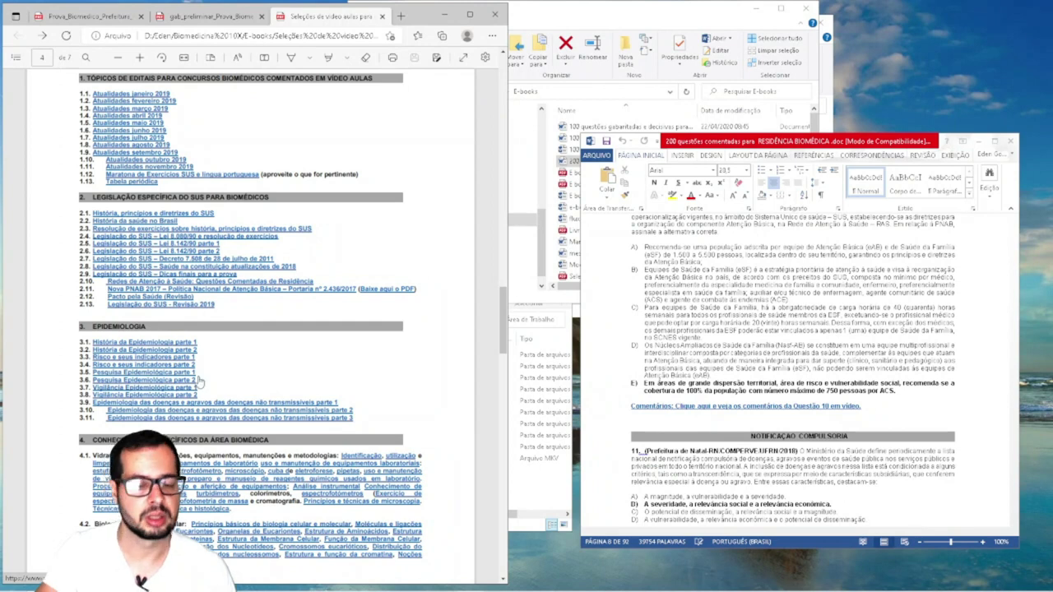
Minimize the video lessons PDF and the commented questions document, and return to the study schedule sheet in Excel
{"action": "left_click", "coordinate": [444, 16]}
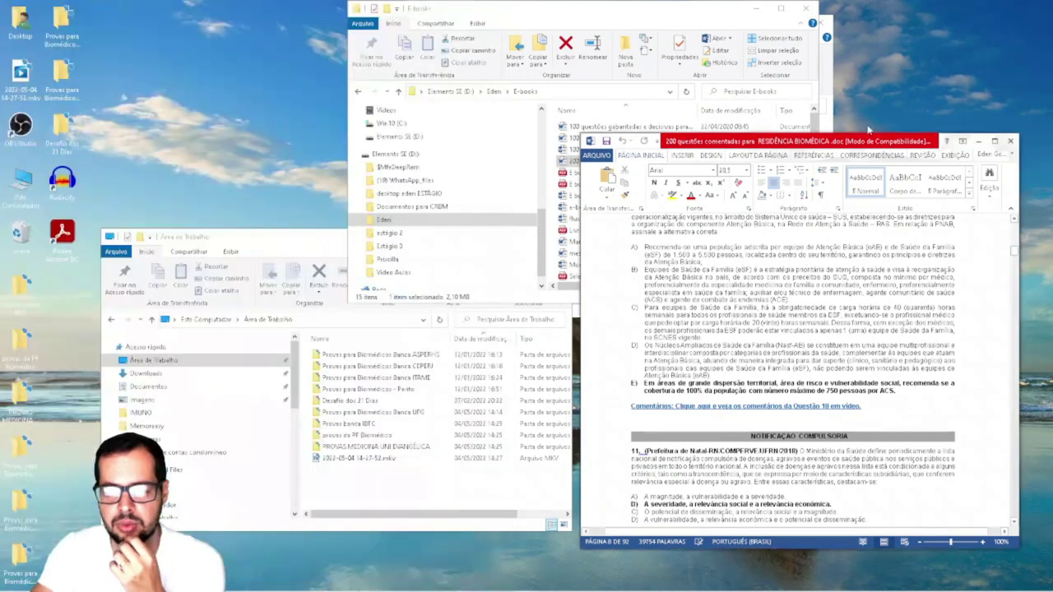
{"action": "left_click", "coordinate": [979, 141]}
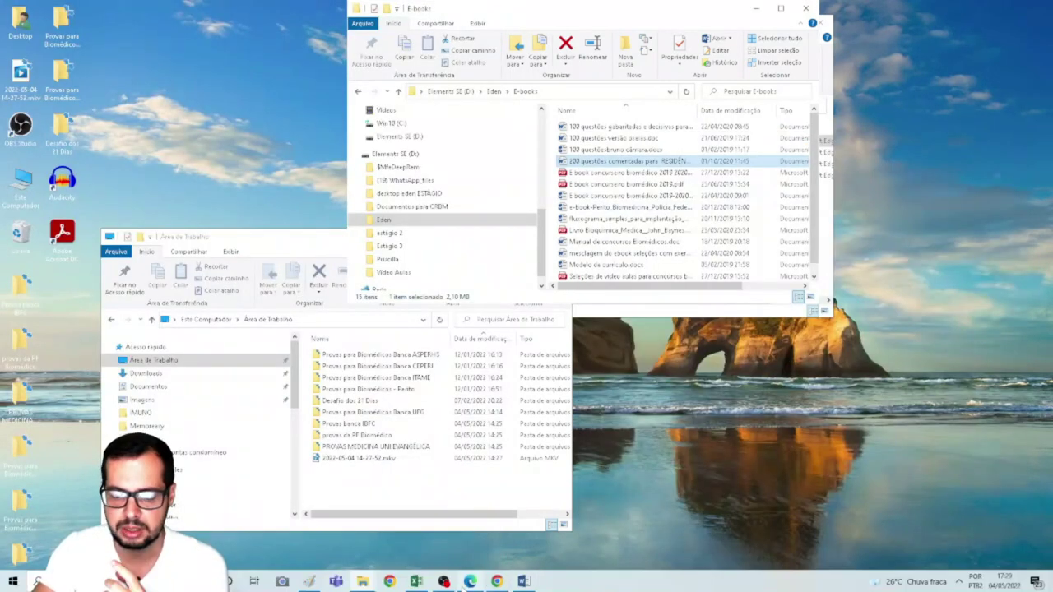
{"action": "left_click", "coordinate": [432, 582]}
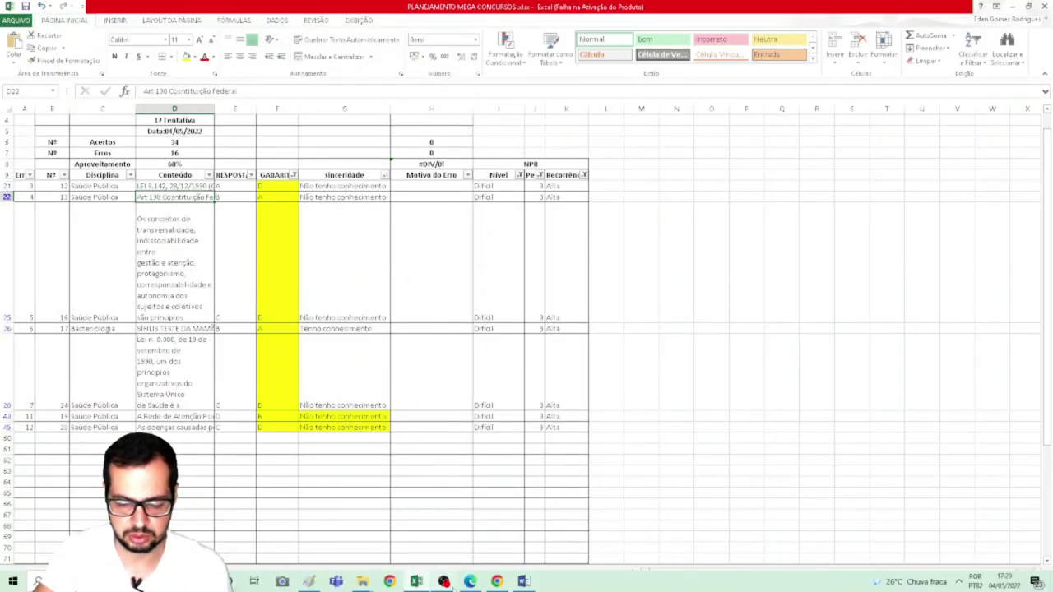
{"action": "left_click", "coordinate": [416, 583]}
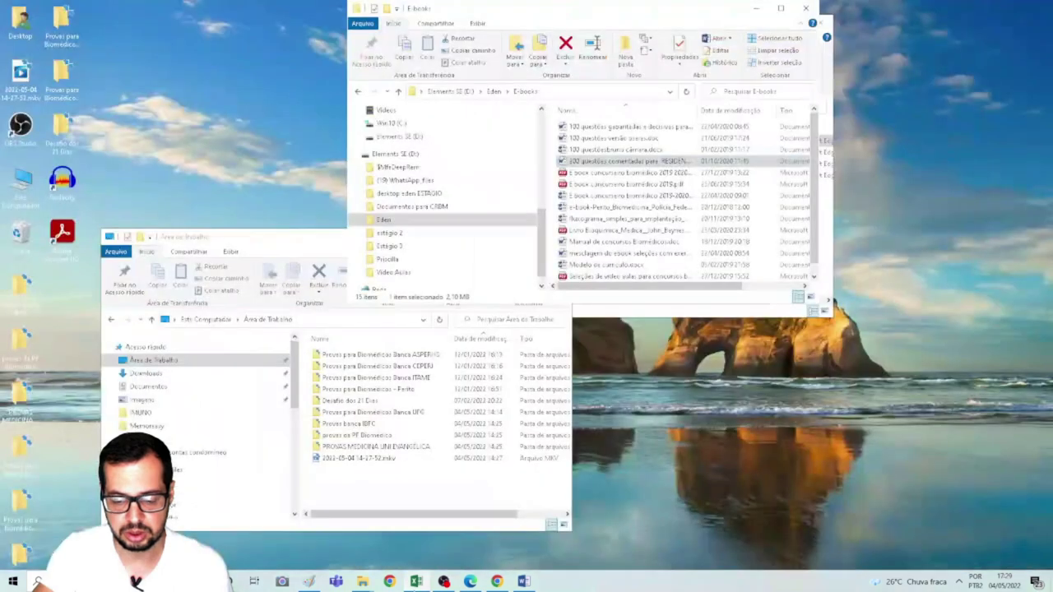
{"action": "left_click", "coordinate": [416, 583]}
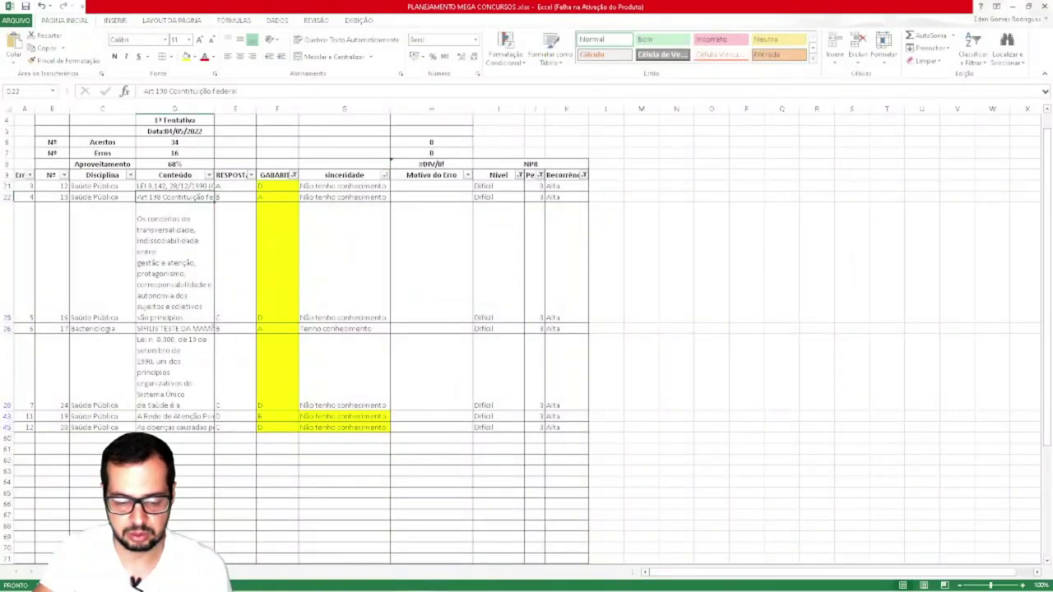
{"action": "key", "text": "ctrl+Page_Down"}
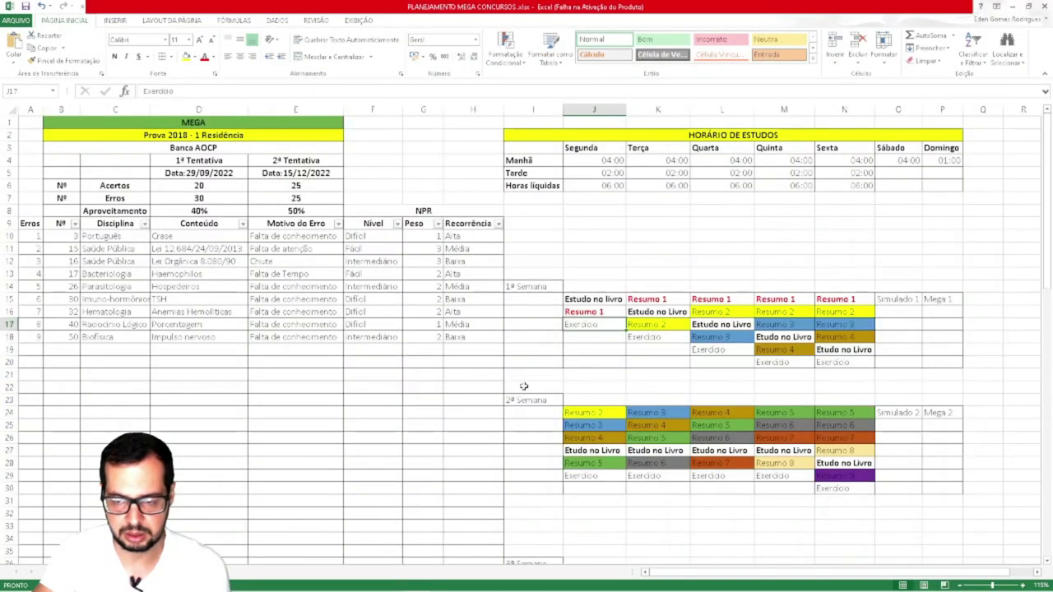
Examine Terça's activities in the 1ª Semana schedule, covering Resumo 1, Estudo no Livro, Resumo 2 and Exercício
{"action": "left_click", "coordinate": [655, 315]}
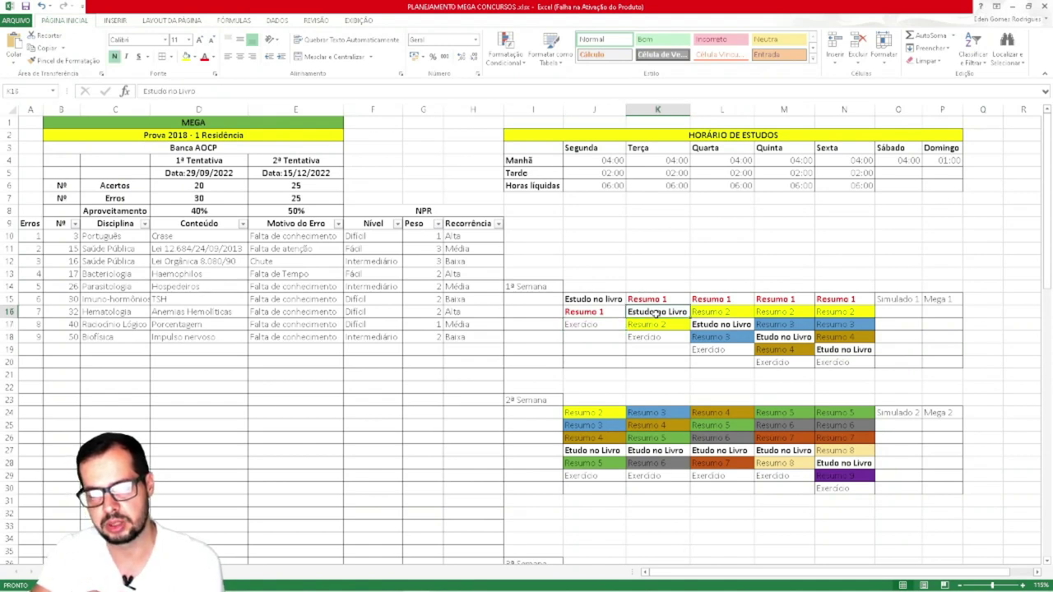
{"action": "left_click", "coordinate": [658, 300]}
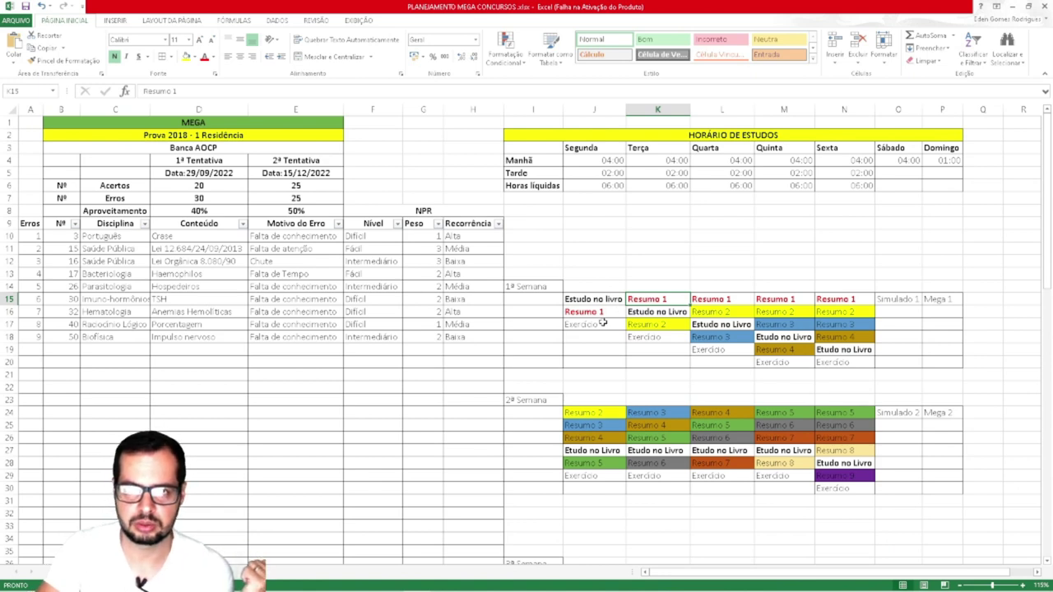
{"action": "left_click", "coordinate": [665, 312]}
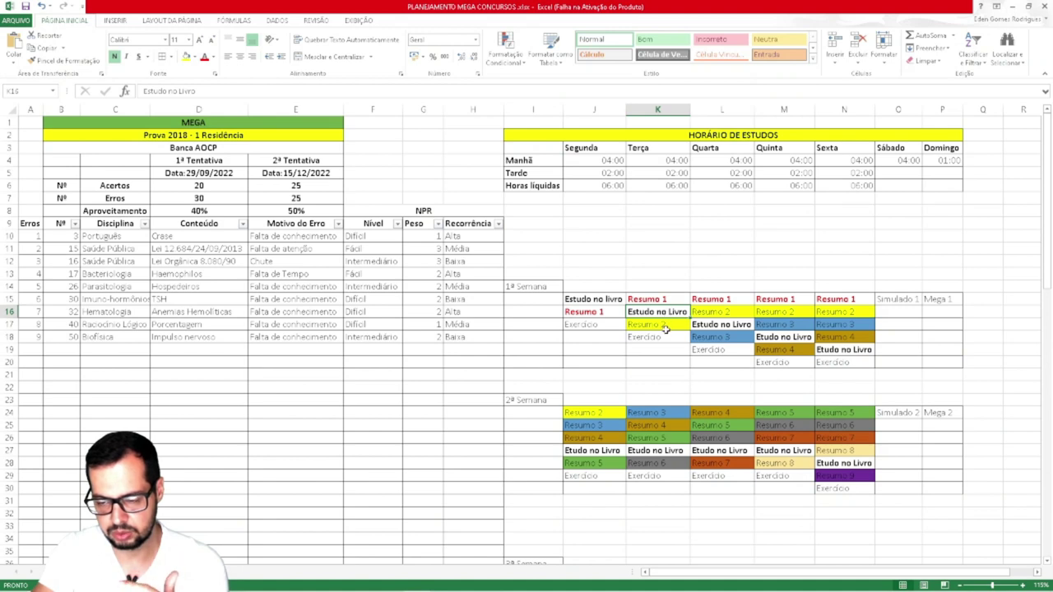
{"action": "left_click", "coordinate": [665, 327]}
{"action": "left_click", "coordinate": [665, 335]}
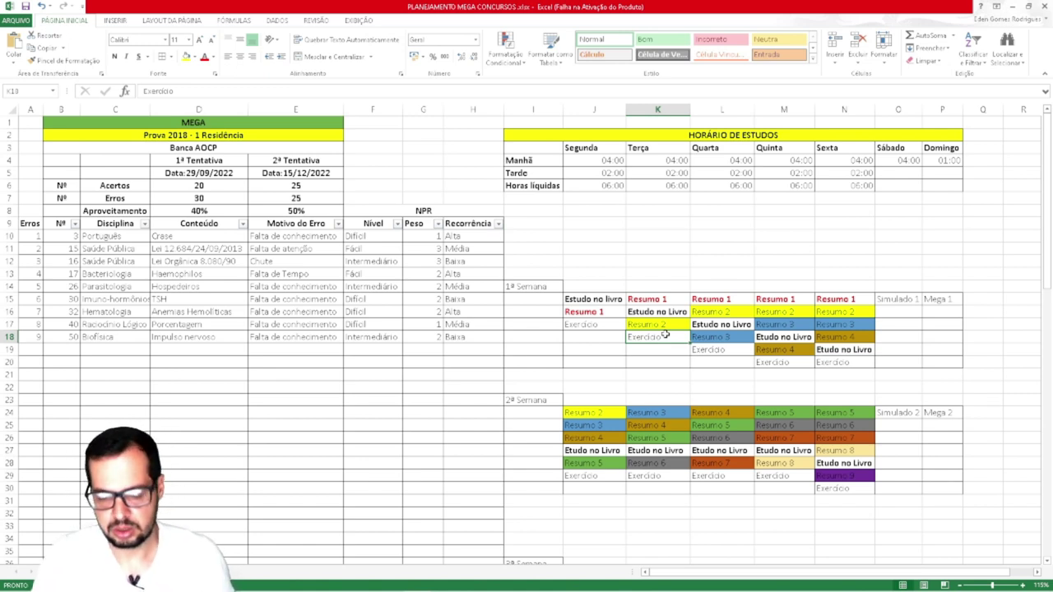
Check the content of question 16 on the filtered wrong-answers sheet and return to the study schedule
{"action": "key", "text": "ctrl+Page_Down"}
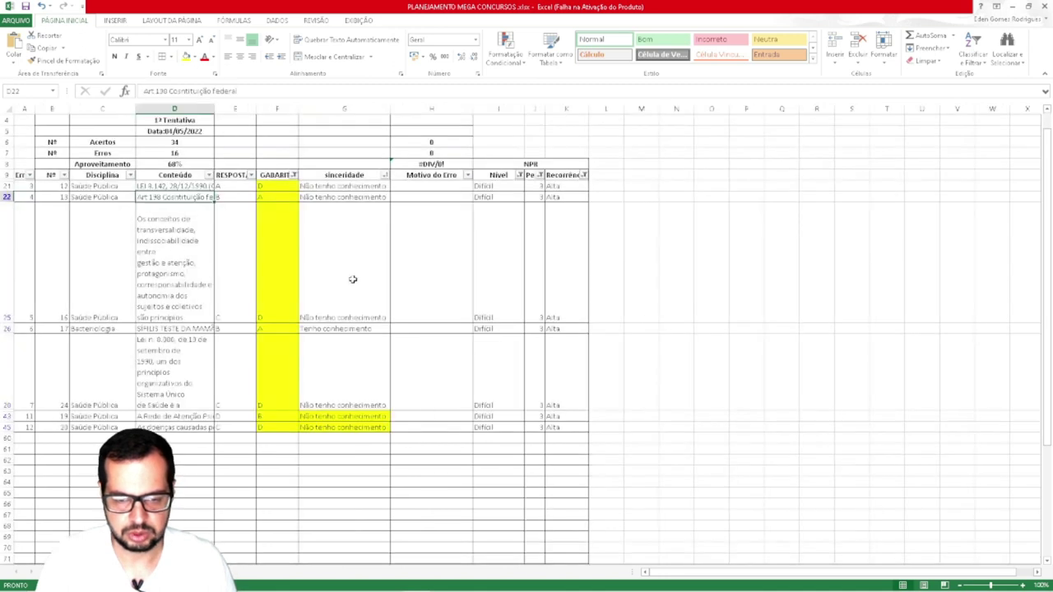
{"action": "left_click", "coordinate": [182, 273]}
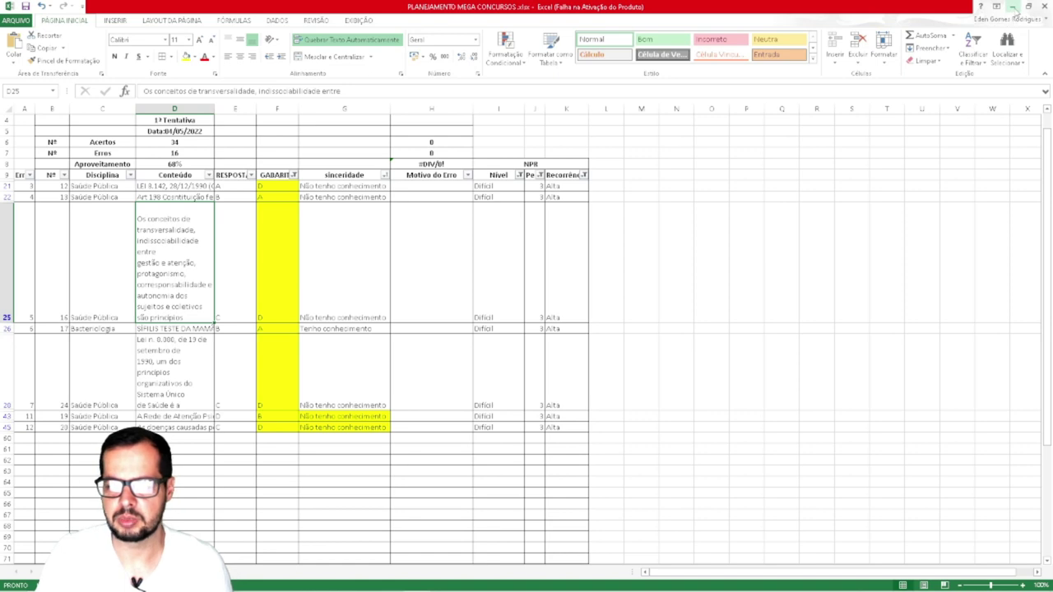
{"action": "left_click", "coordinate": [165, 573]}
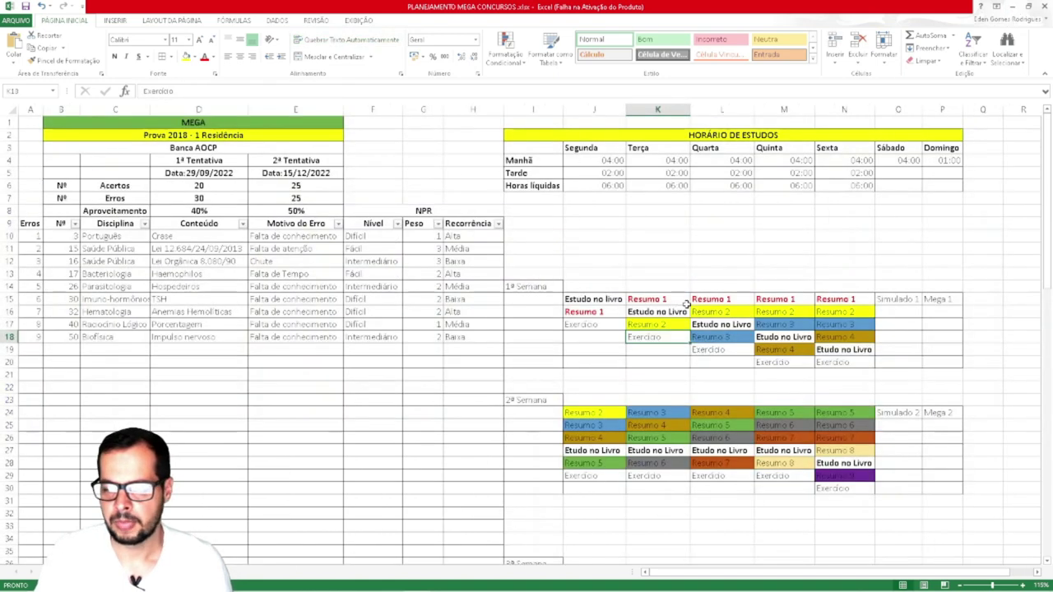
Examine Quarta's activities in the 1ª Semana schedule, from Resumo 1 through Estudo no Livro and Resumo 3 to Exercício
{"action": "left_click", "coordinate": [713, 300]}
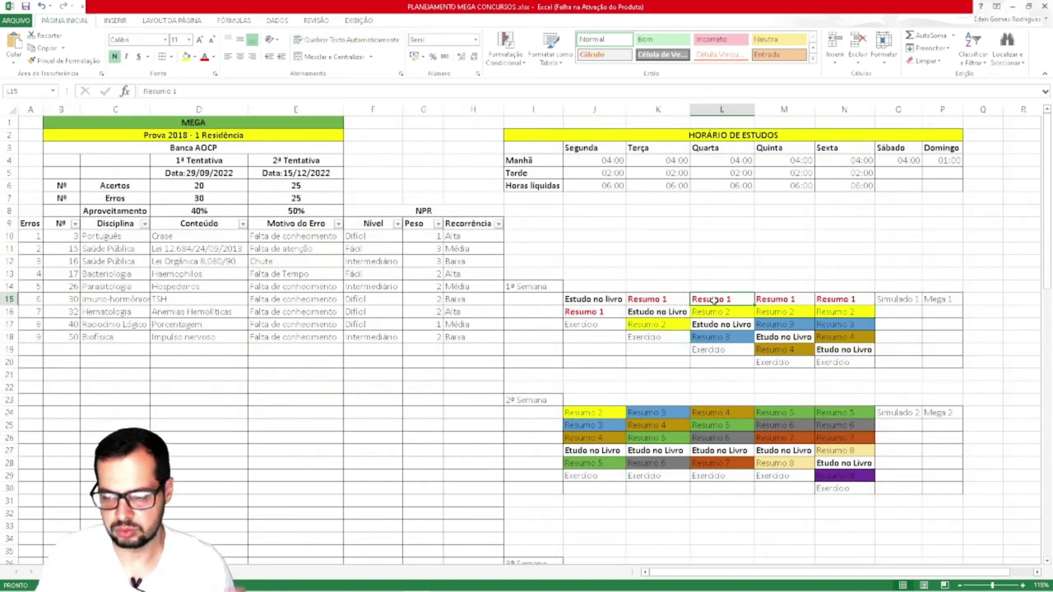
{"action": "key", "text": "ctrl+Page_Up"}
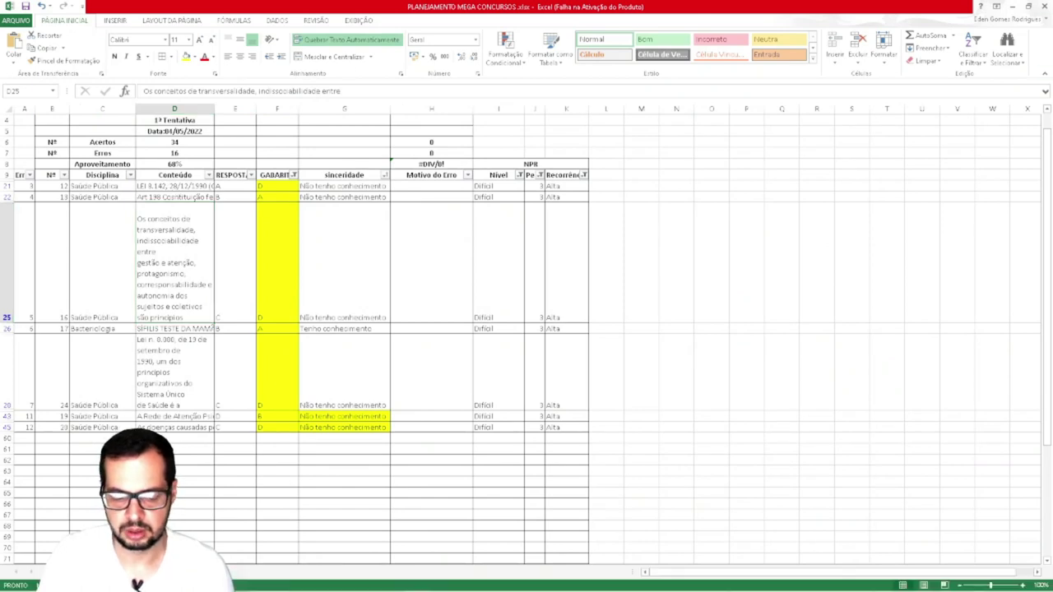
{"action": "key", "text": "ctrl+Page_Down"}
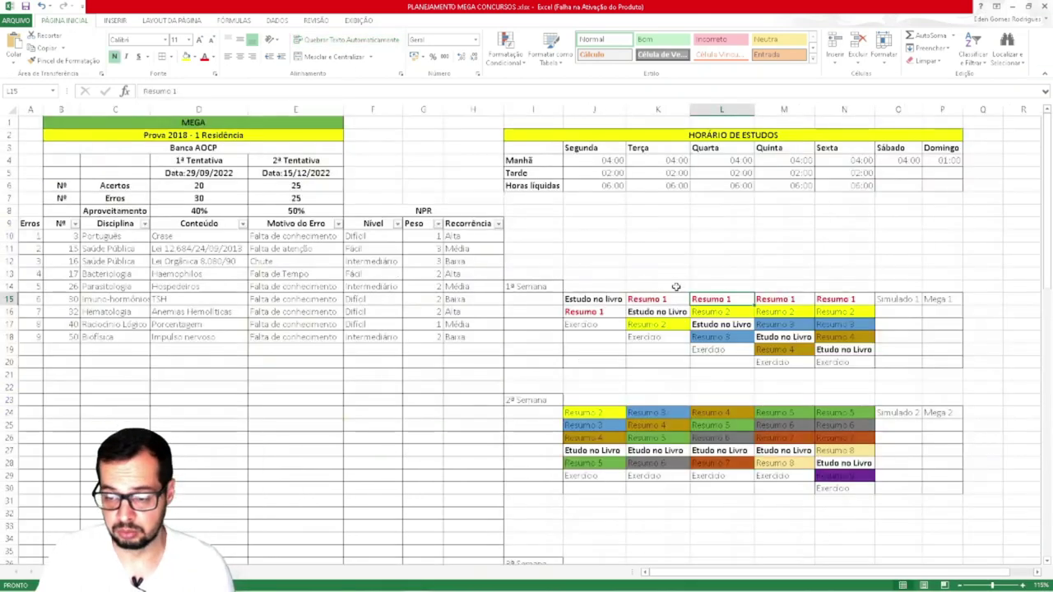
{"action": "left_click", "coordinate": [724, 325]}
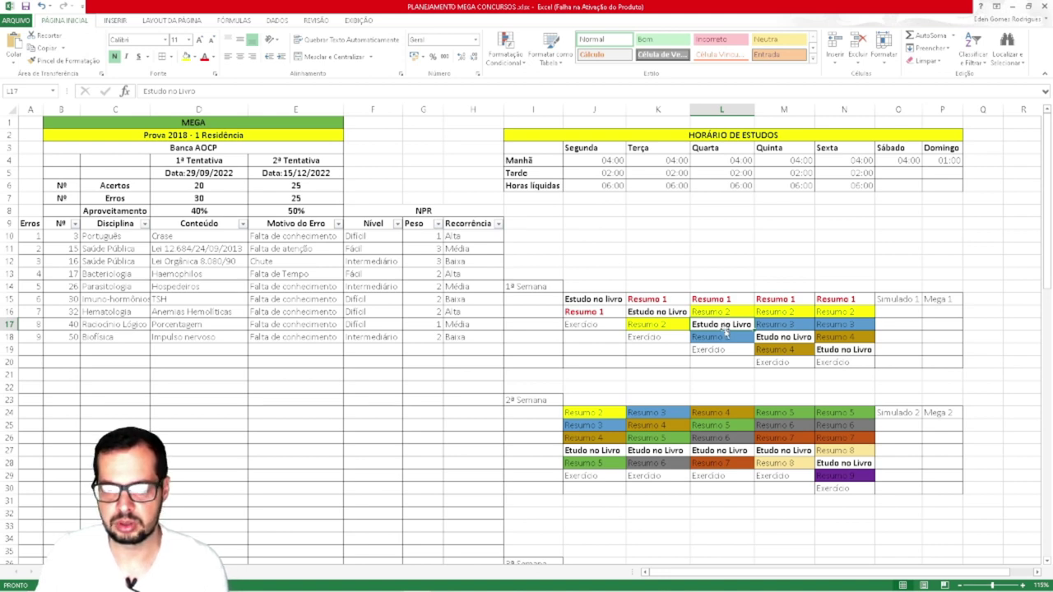
{"action": "left_click", "coordinate": [720, 337]}
{"action": "left_click", "coordinate": [716, 350]}
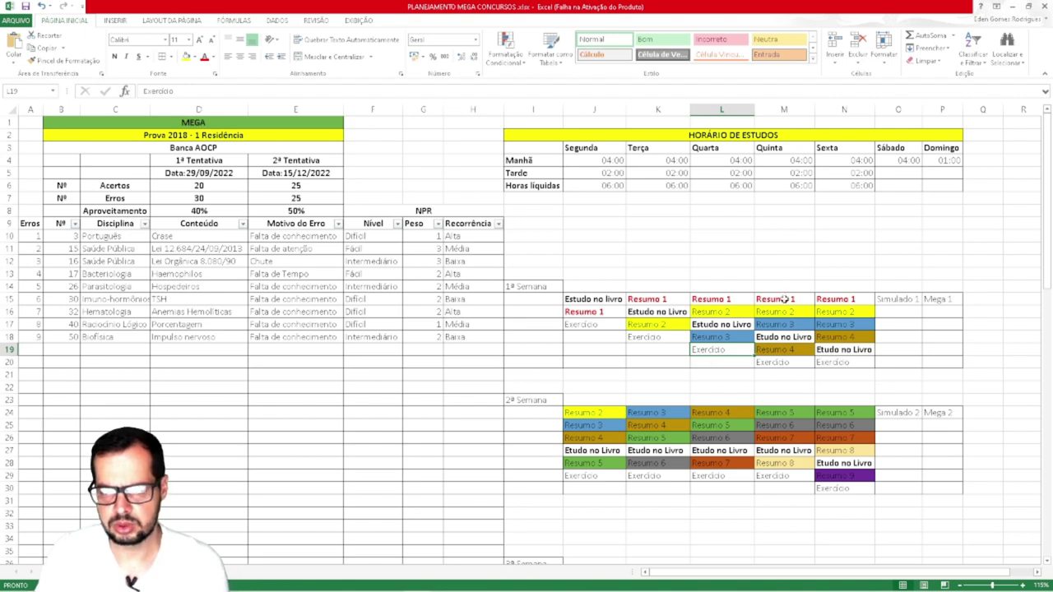
Examine Quinta's activities in the 1ª Semana schedule, from Resumo 1, Resumo 2 and Resumo 3 to Estudo no Livro
{"action": "left_click", "coordinate": [785, 300]}
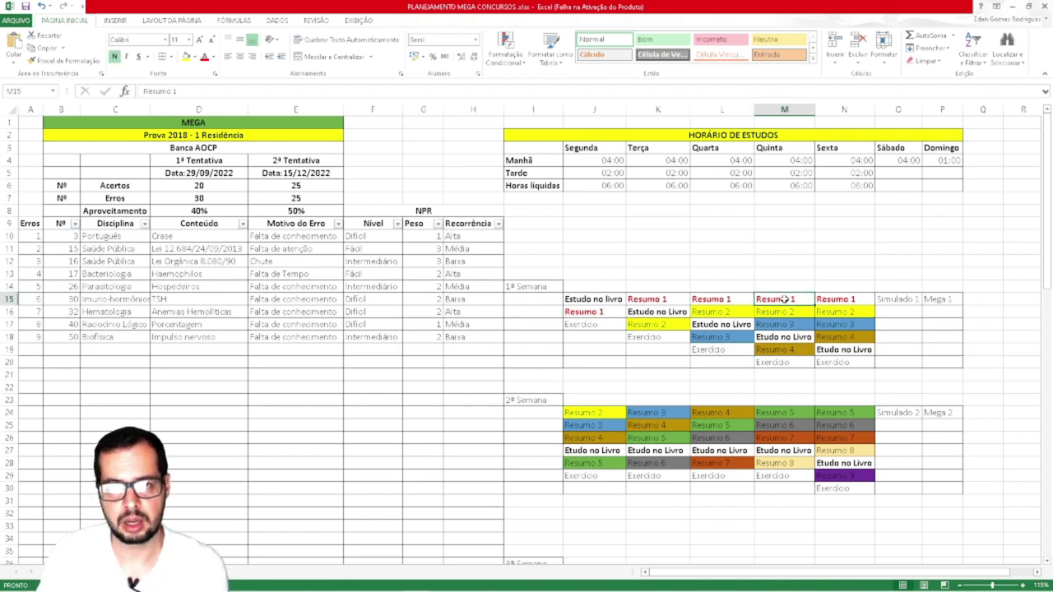
{"action": "left_click", "coordinate": [787, 314]}
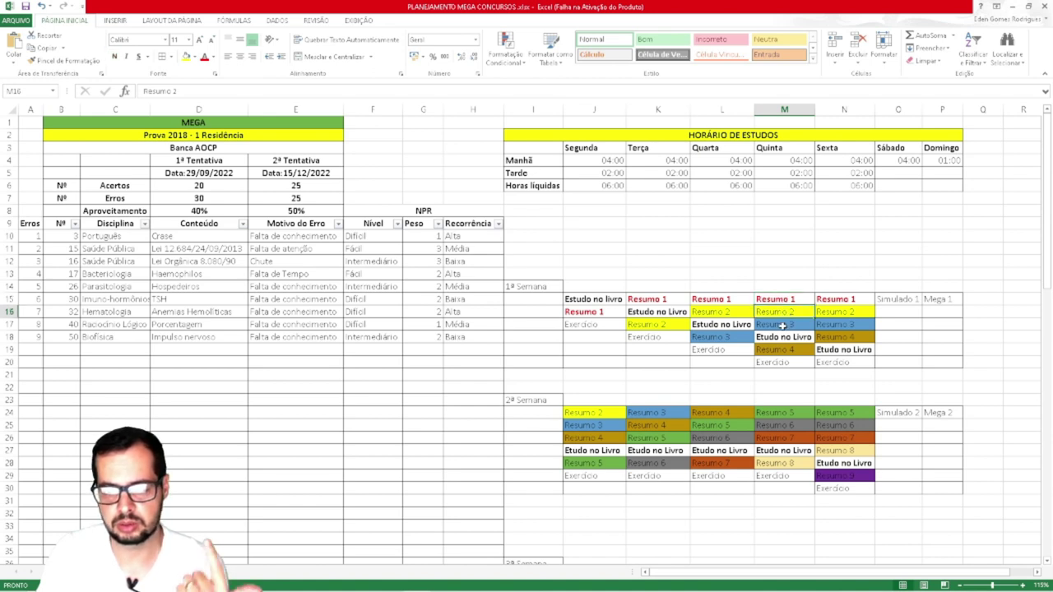
{"action": "left_click", "coordinate": [782, 326]}
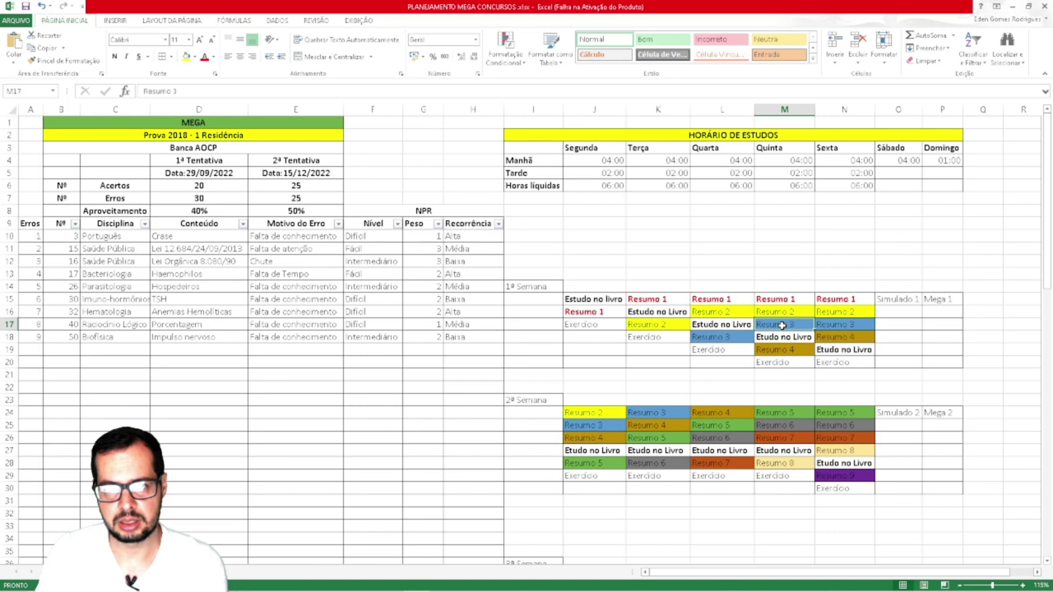
{"action": "left_click", "coordinate": [780, 337]}
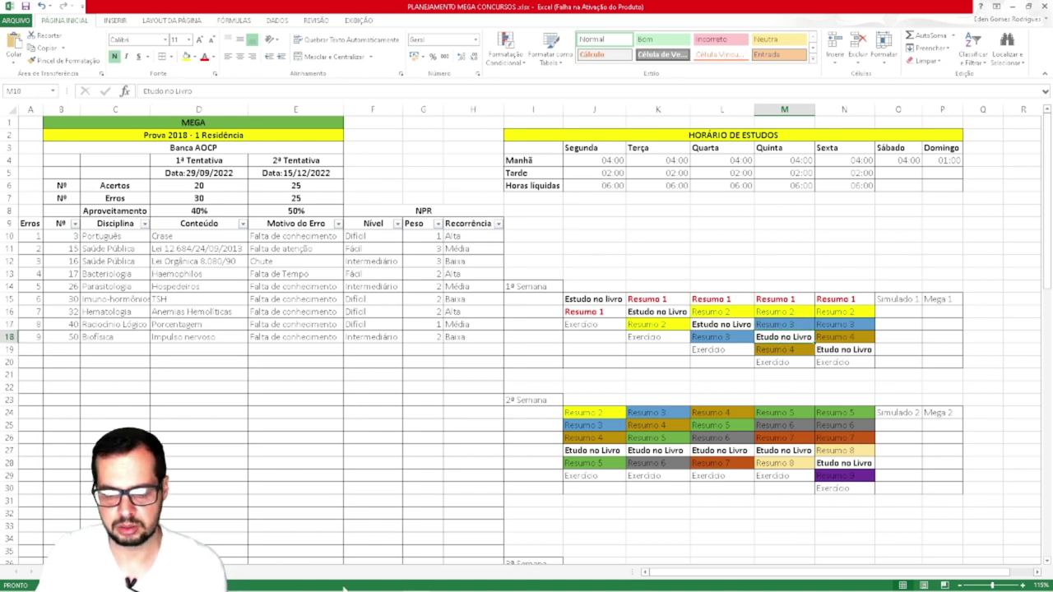
Check the contents of questions 17 and 24 on the filtered wrong-answers sheet as the next study topics
{"action": "left_click", "coordinate": [123, 572]}
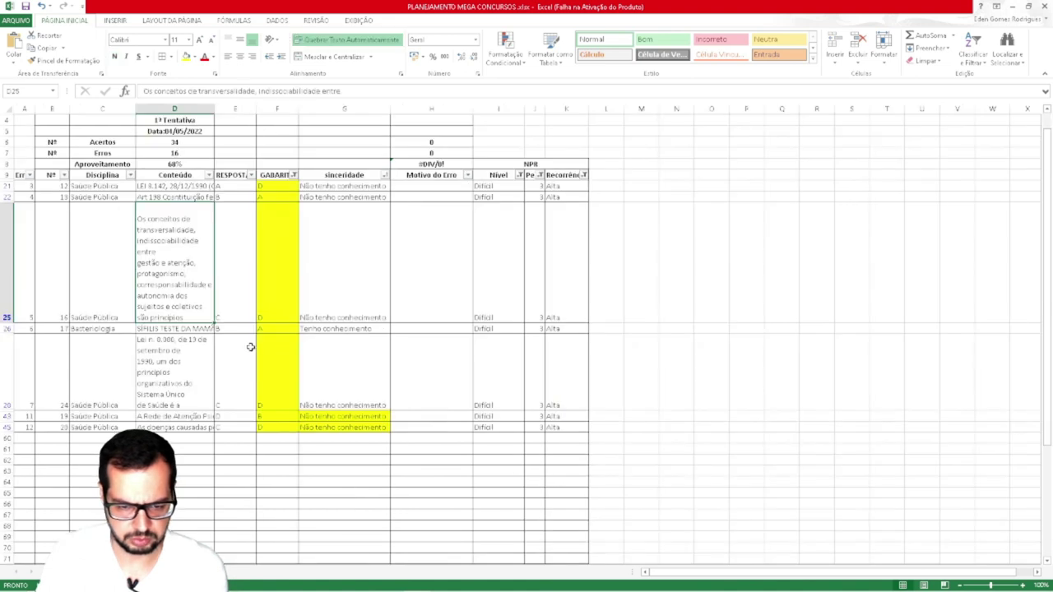
{"action": "left_click", "coordinate": [125, 331]}
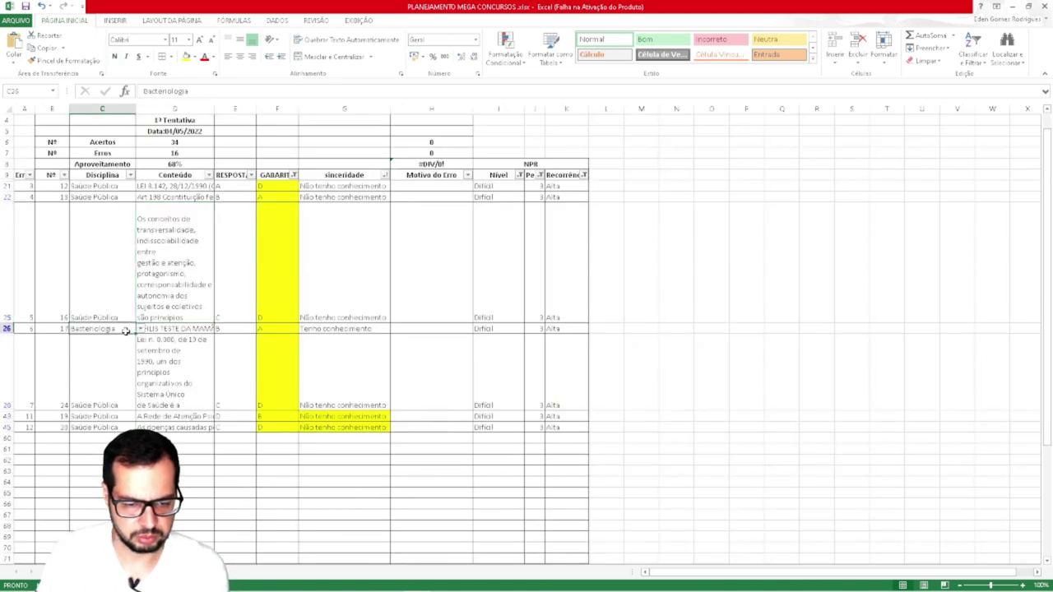
{"action": "left_click", "coordinate": [191, 328]}
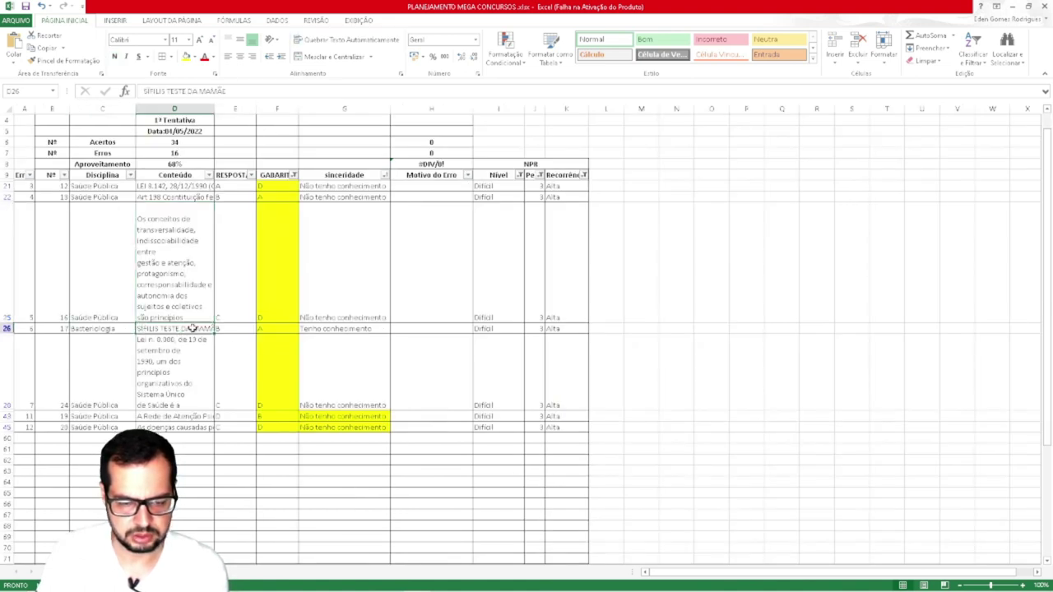
{"action": "left_click", "coordinate": [177, 357]}
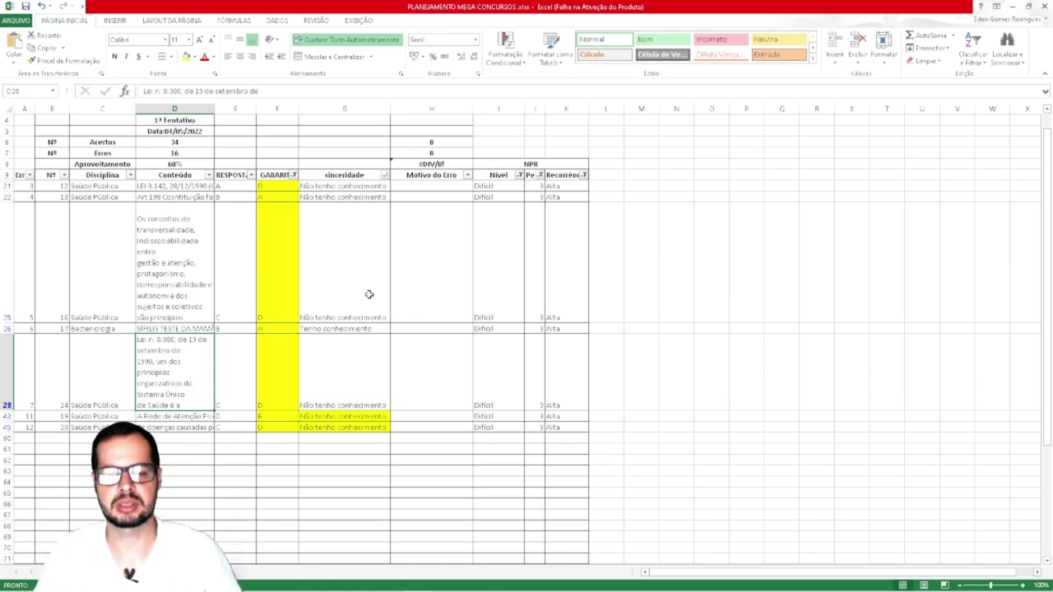
{"action": "key", "text": "alt+Tab"}
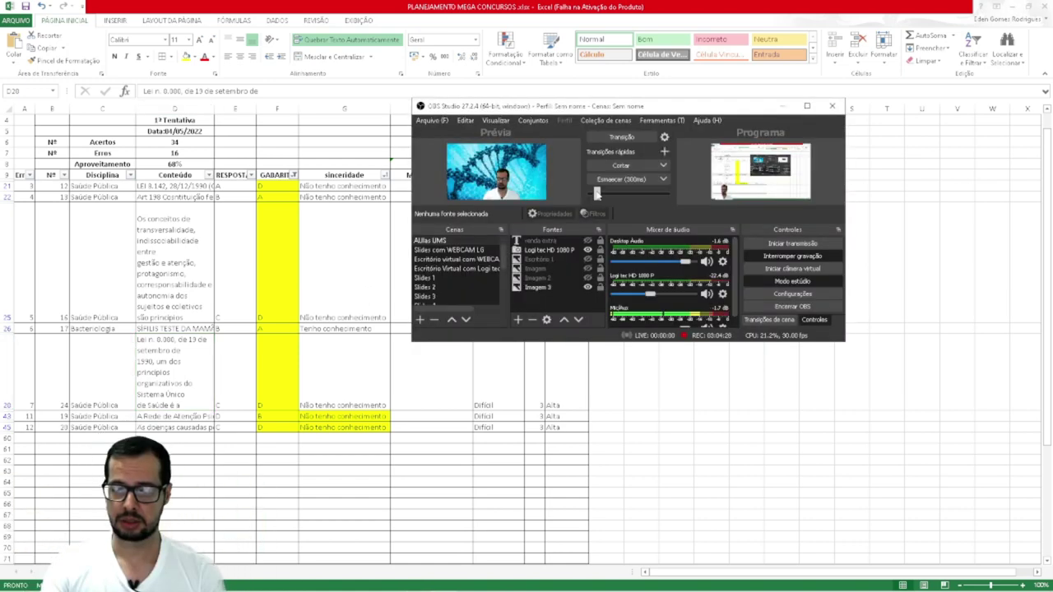